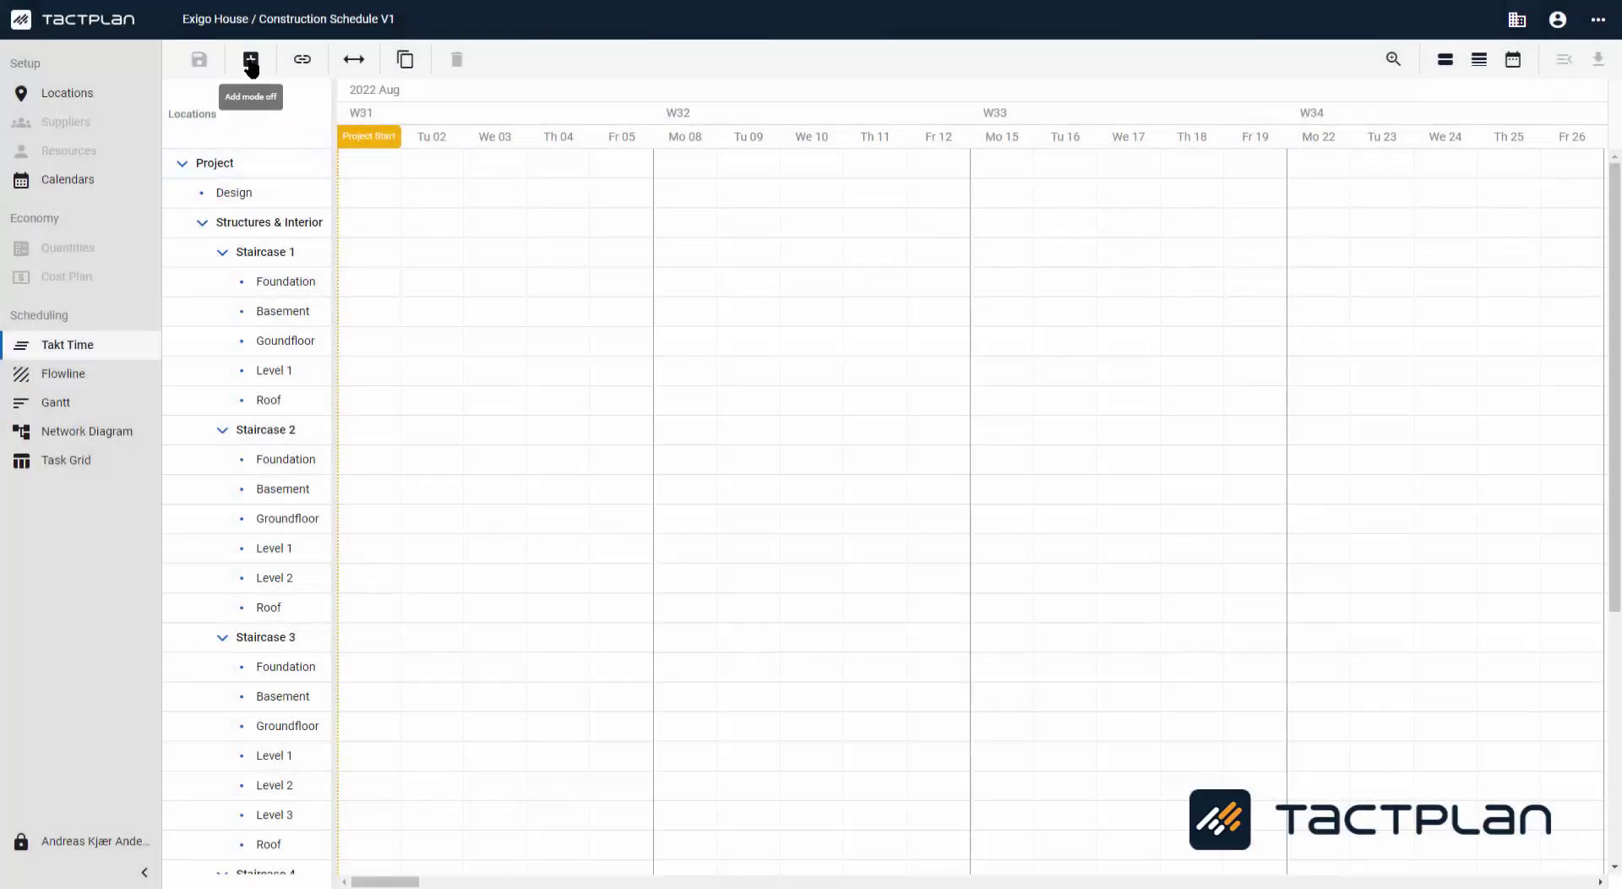
Step: In add mode for selected locations, place a new task starting 2 August 2022 on the Foundation rows of Staircases 1 to 4
left_click(249, 60)
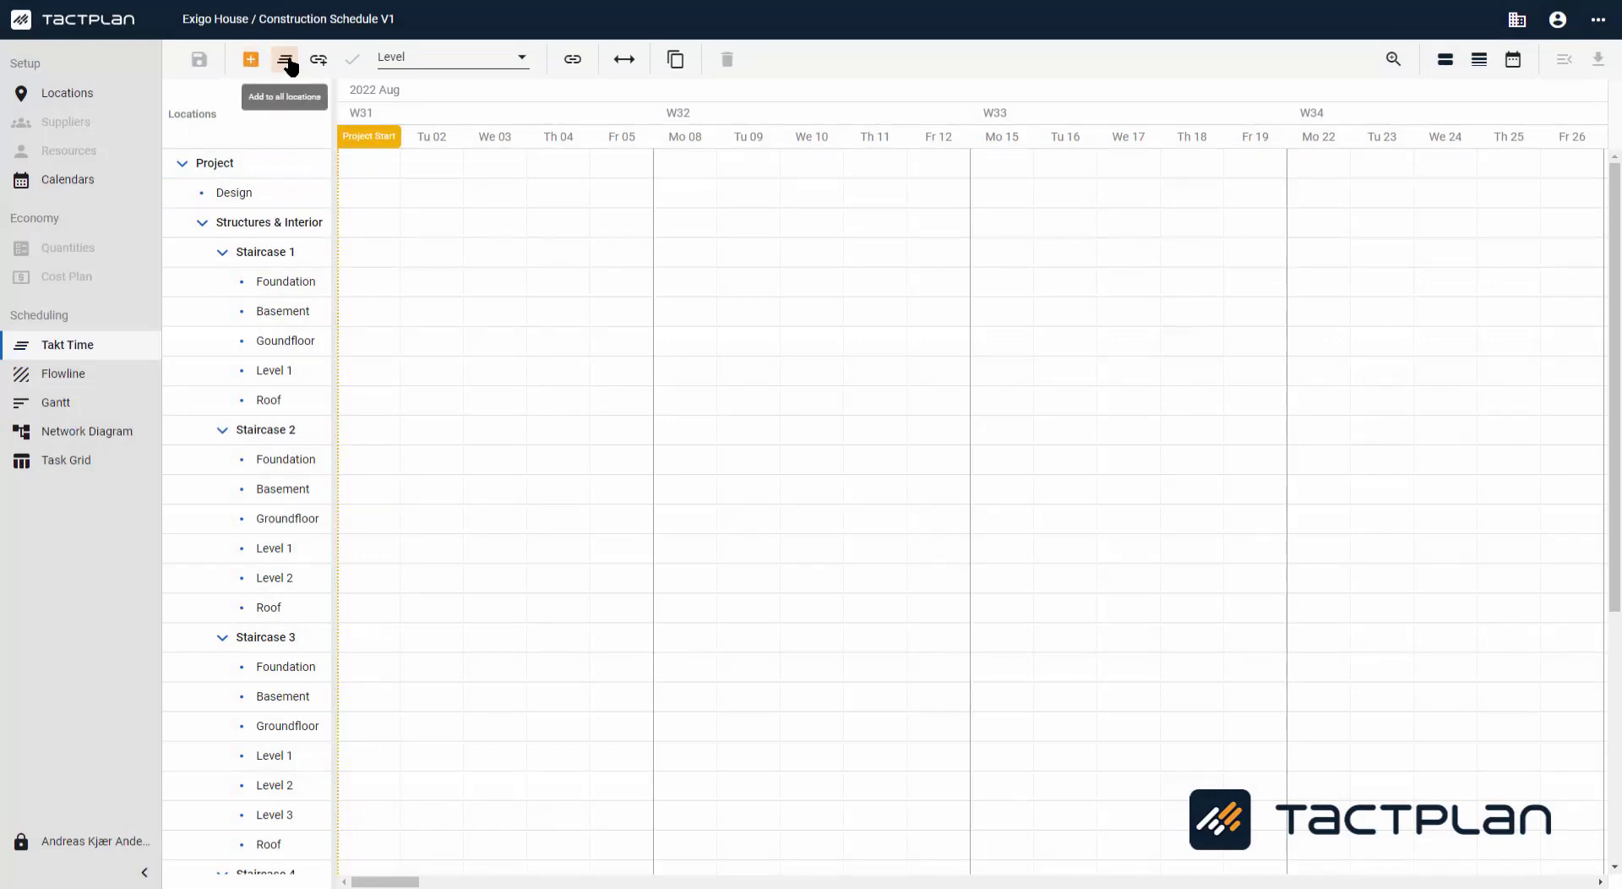
left_click(286, 61)
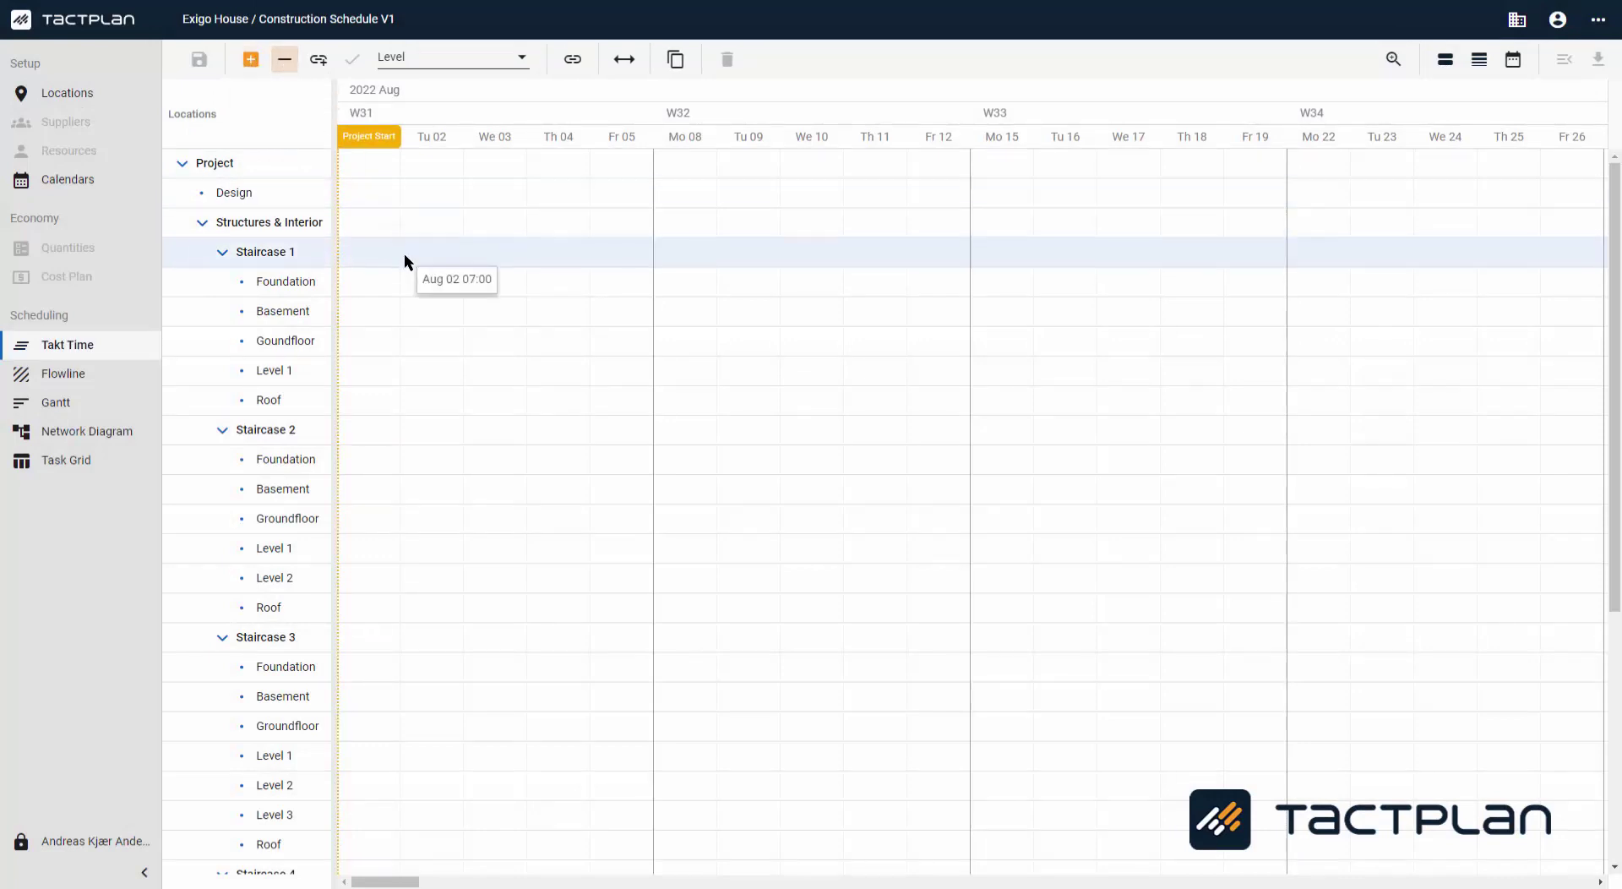
left_click(418, 276)
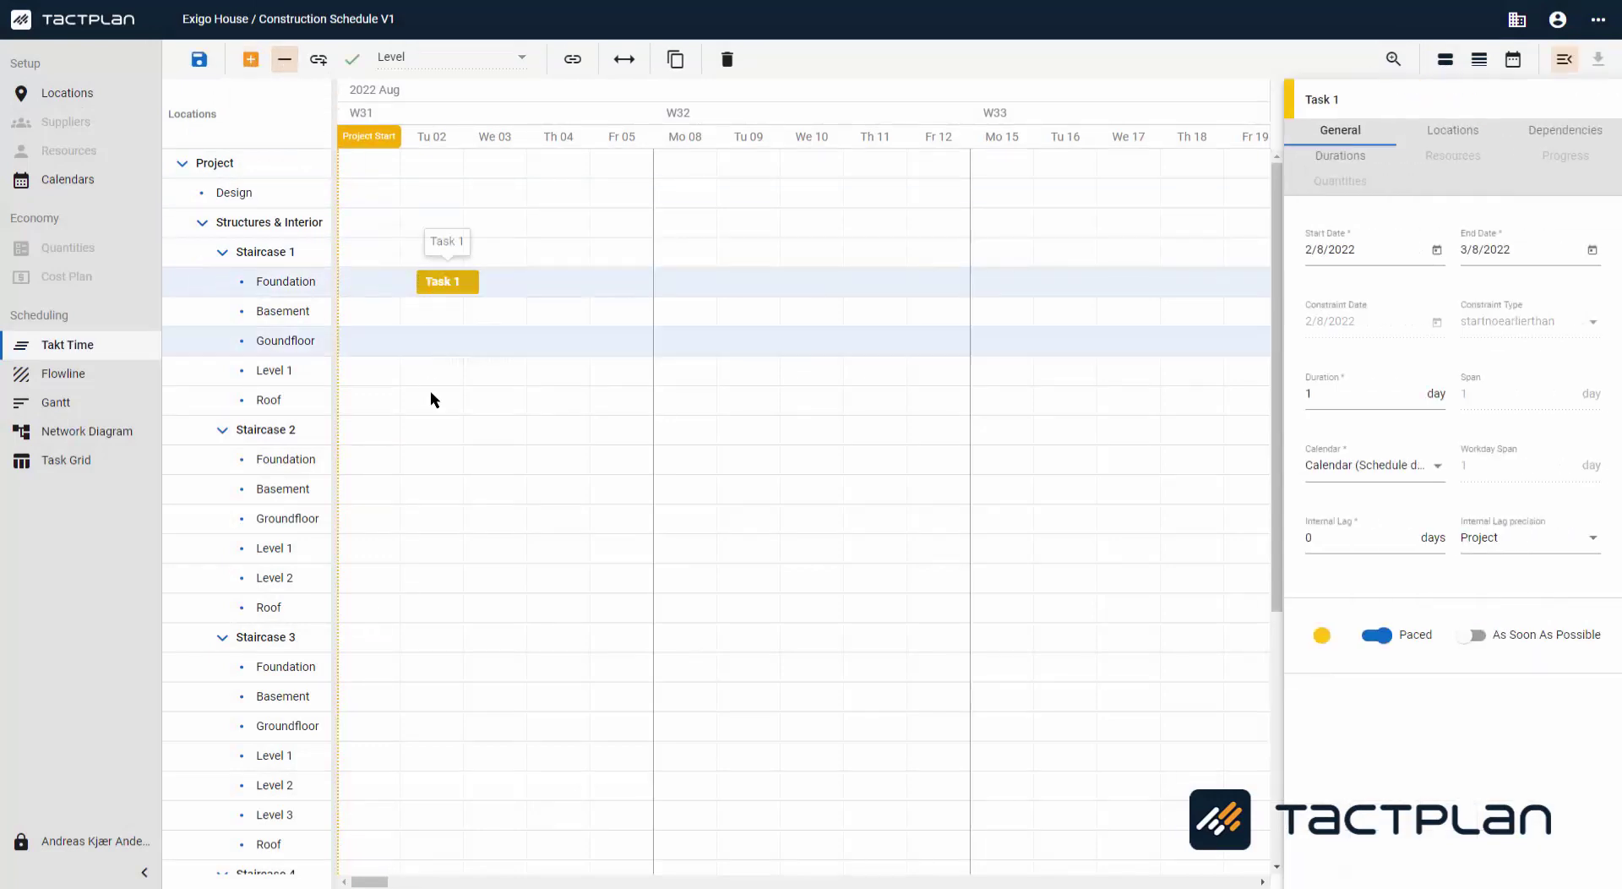
left_click(463, 463)
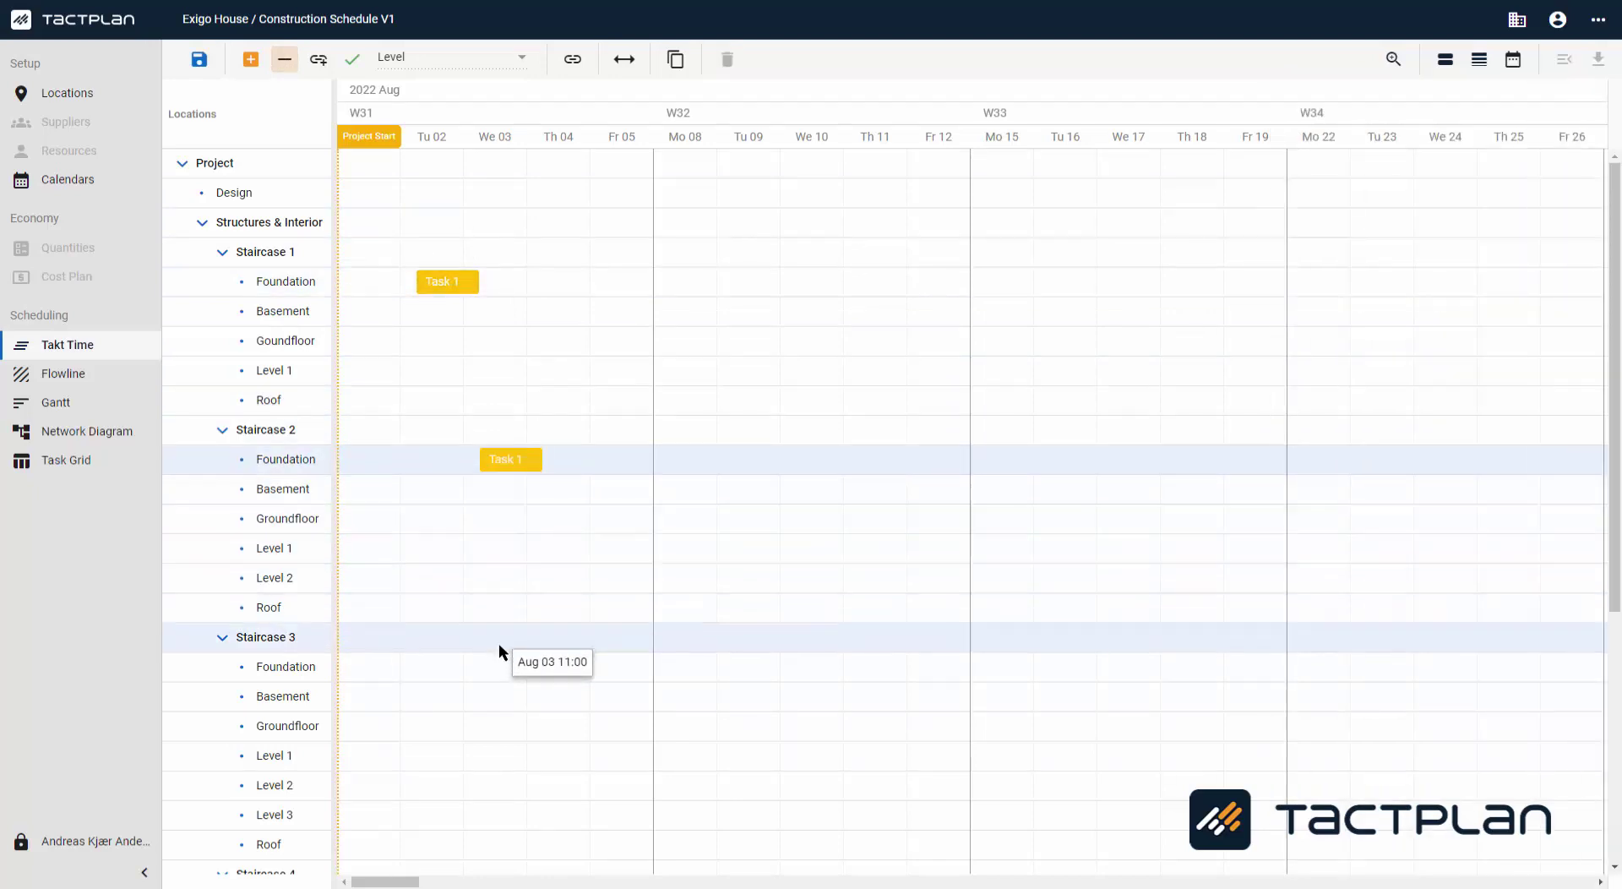
left_click(501, 667)
scroll(506, 713, "down", 2)
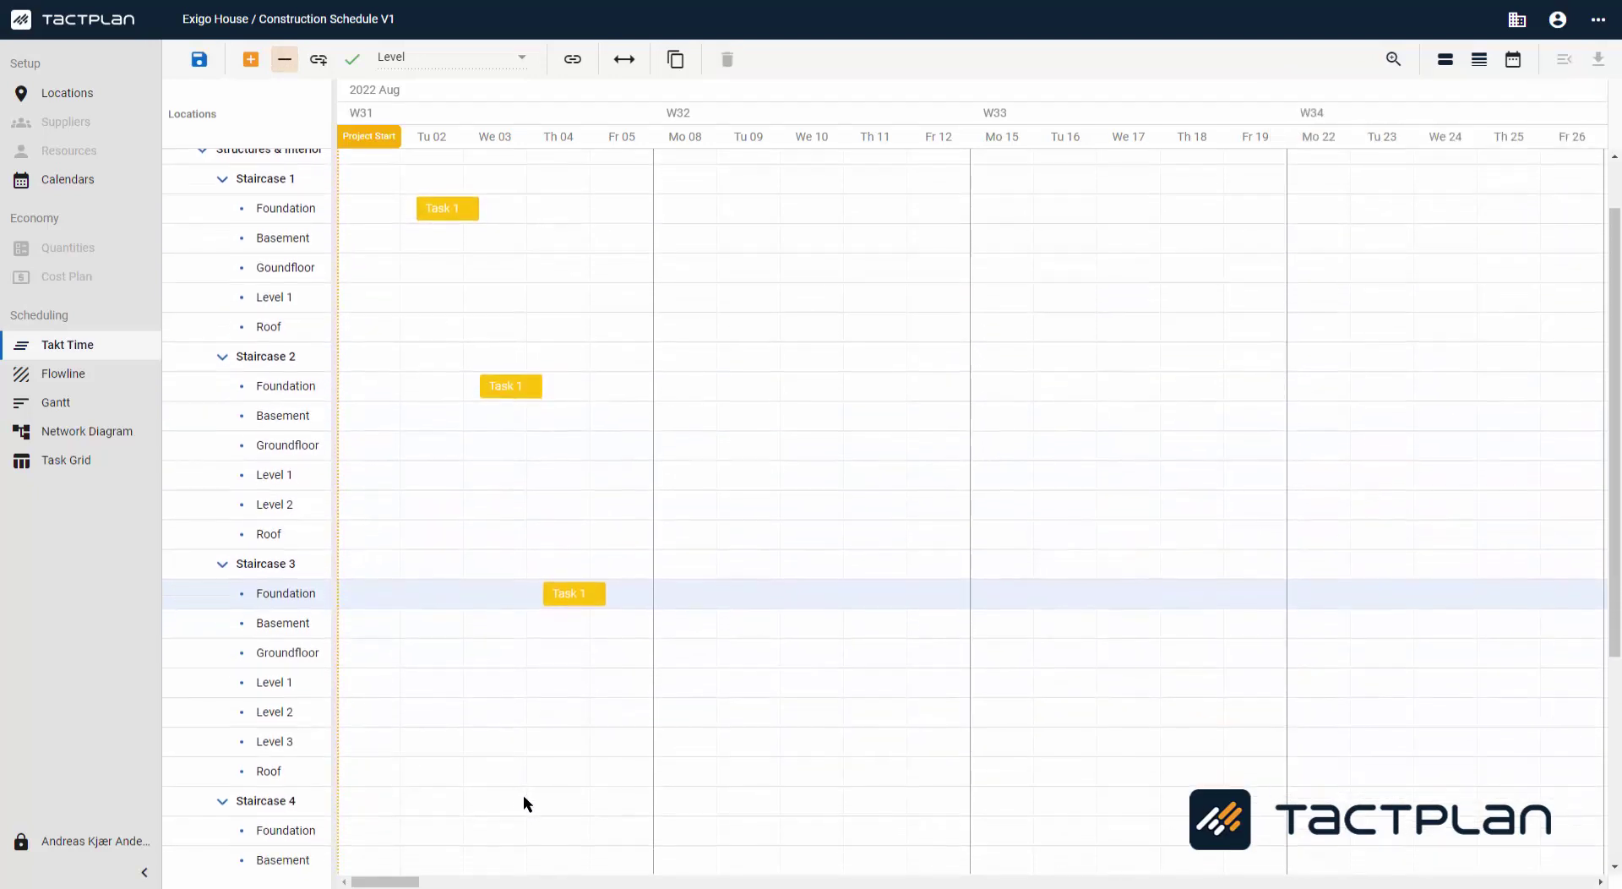
left_click(545, 831)
Step: Rename the foundation task "Sheet pilling" and change its colour to brown
scroll(532, 735, "up", 2)
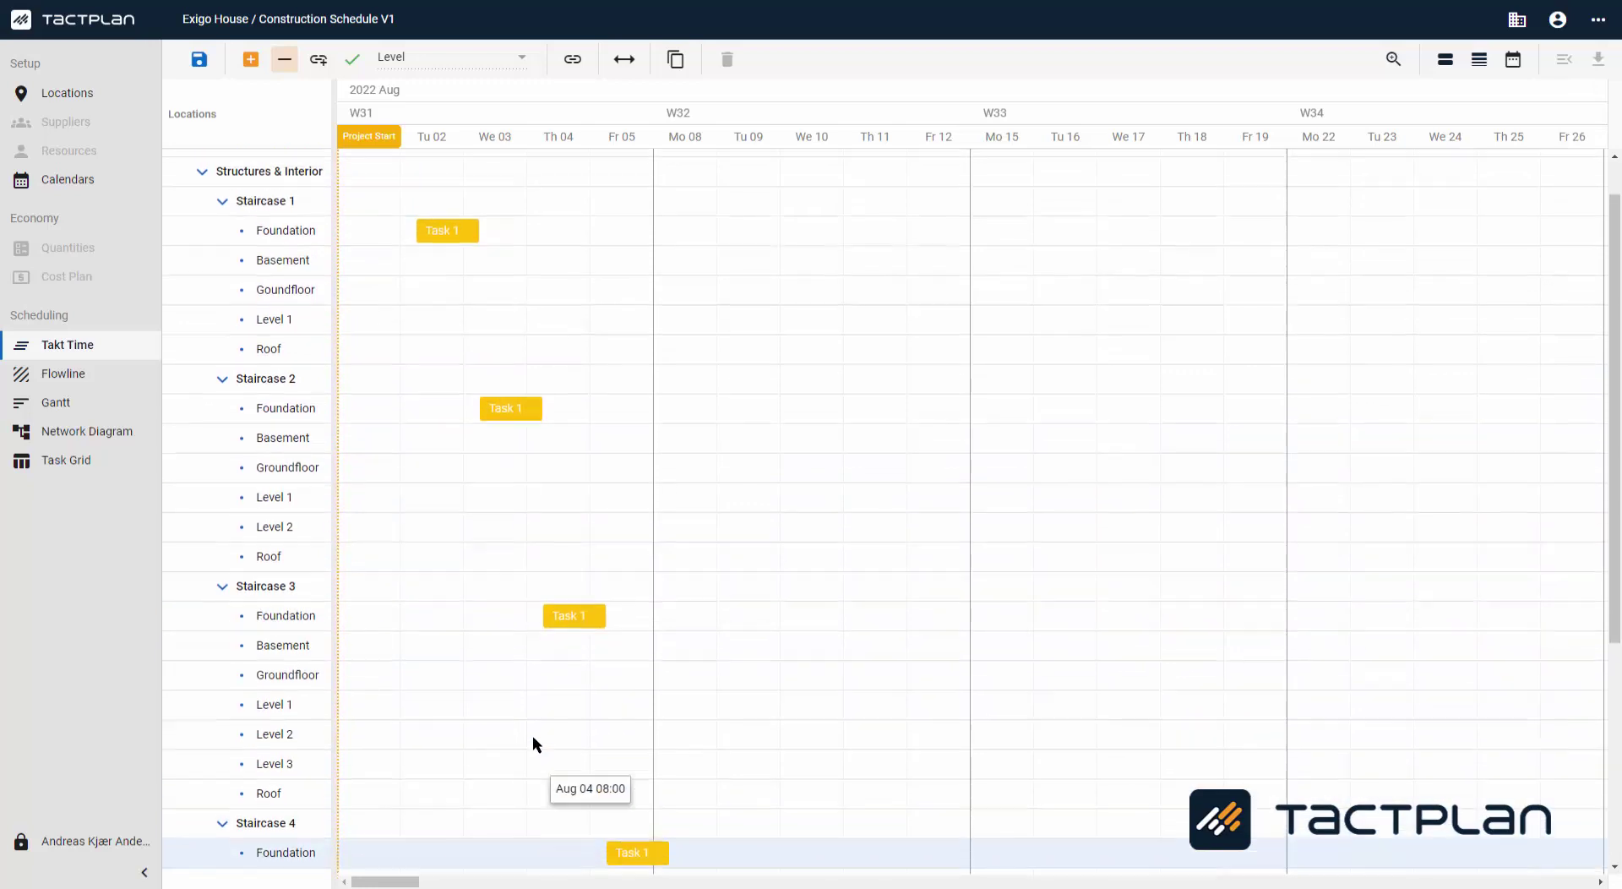
left_click(443, 286)
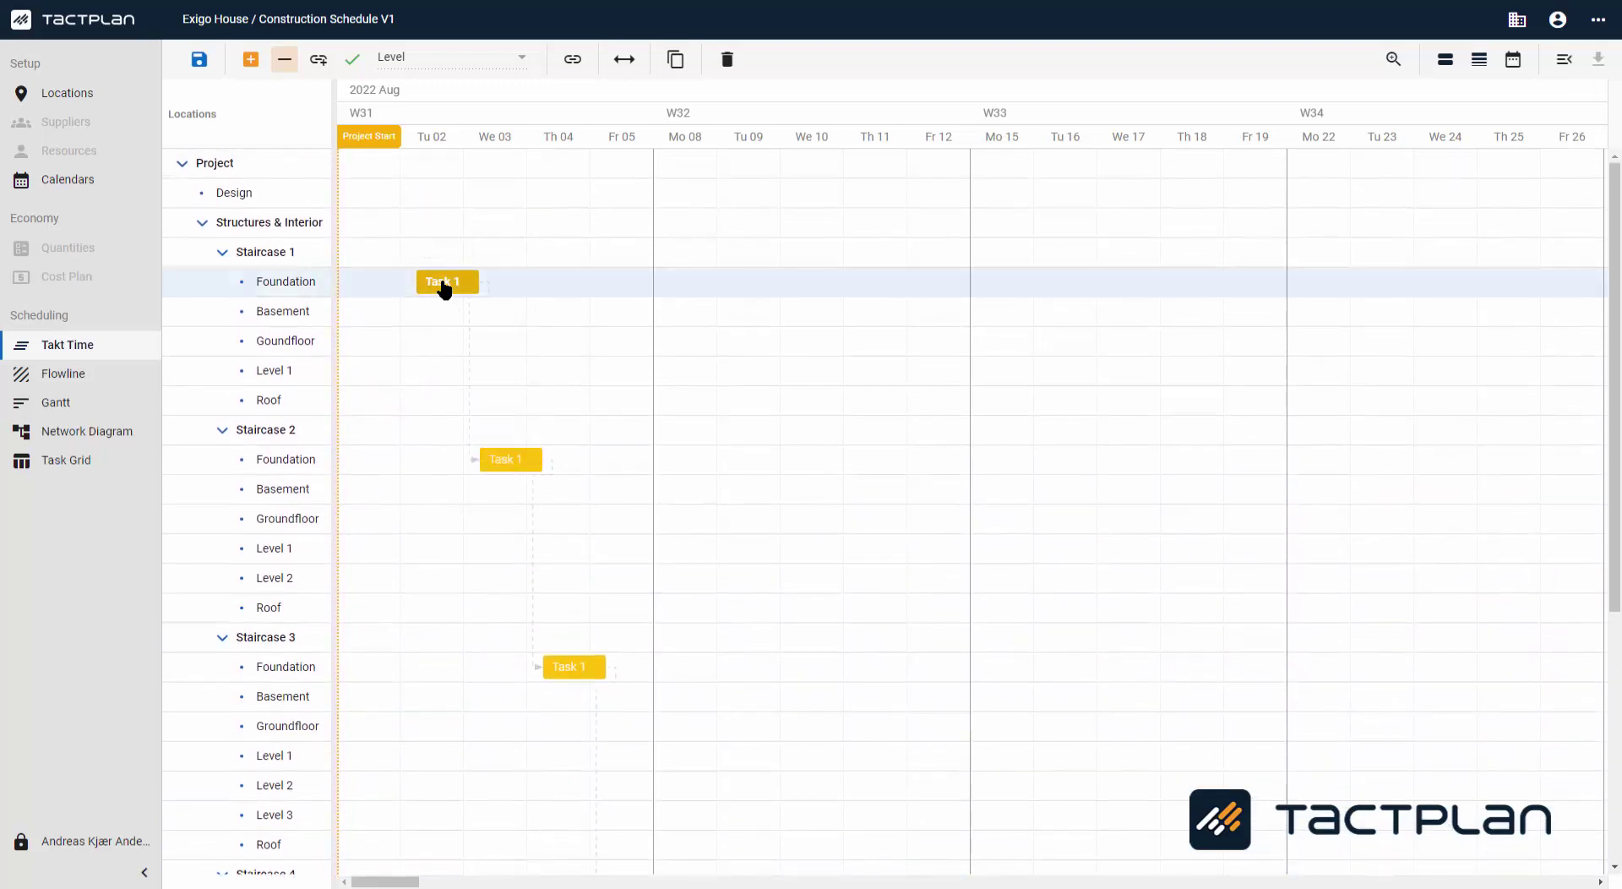
double_click(442, 284)
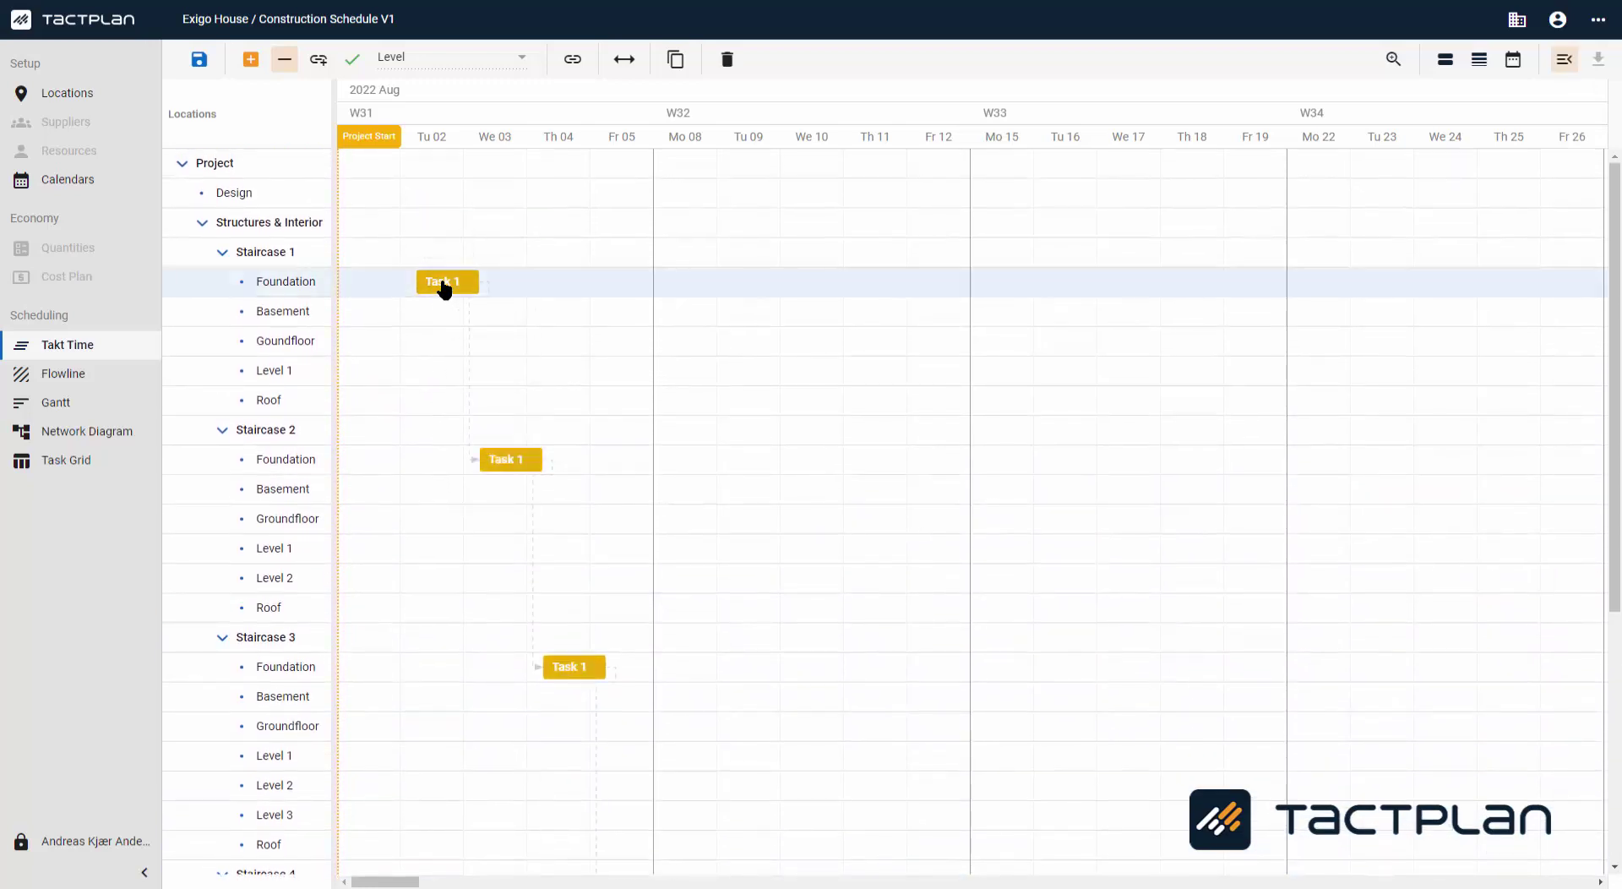
left_click(1386, 102)
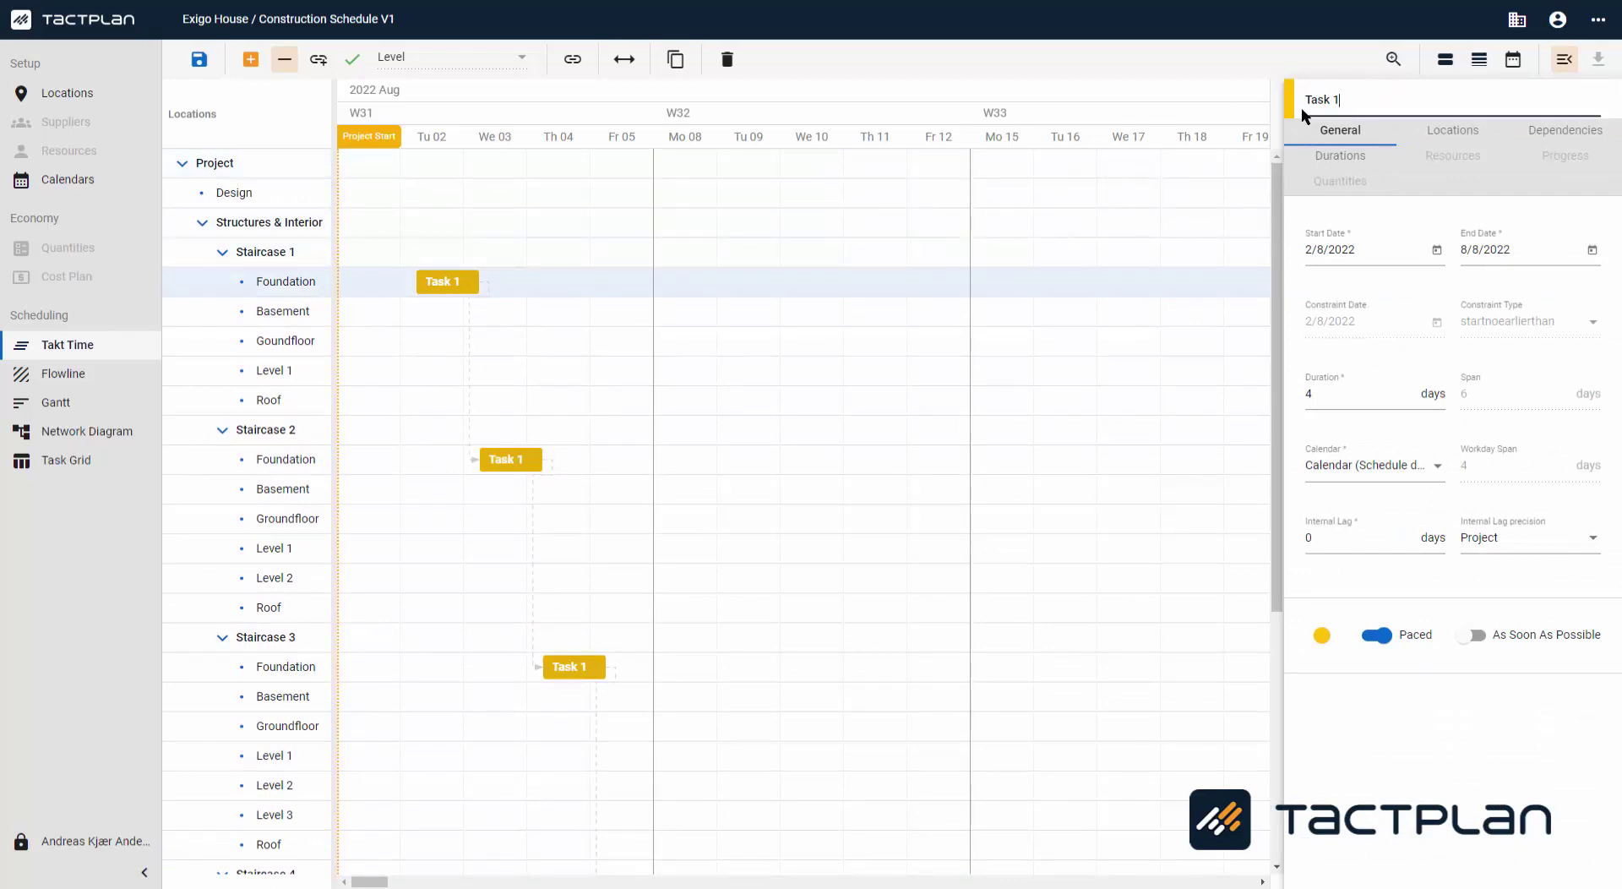
type("Sheet pilling")
left_click(1326, 636)
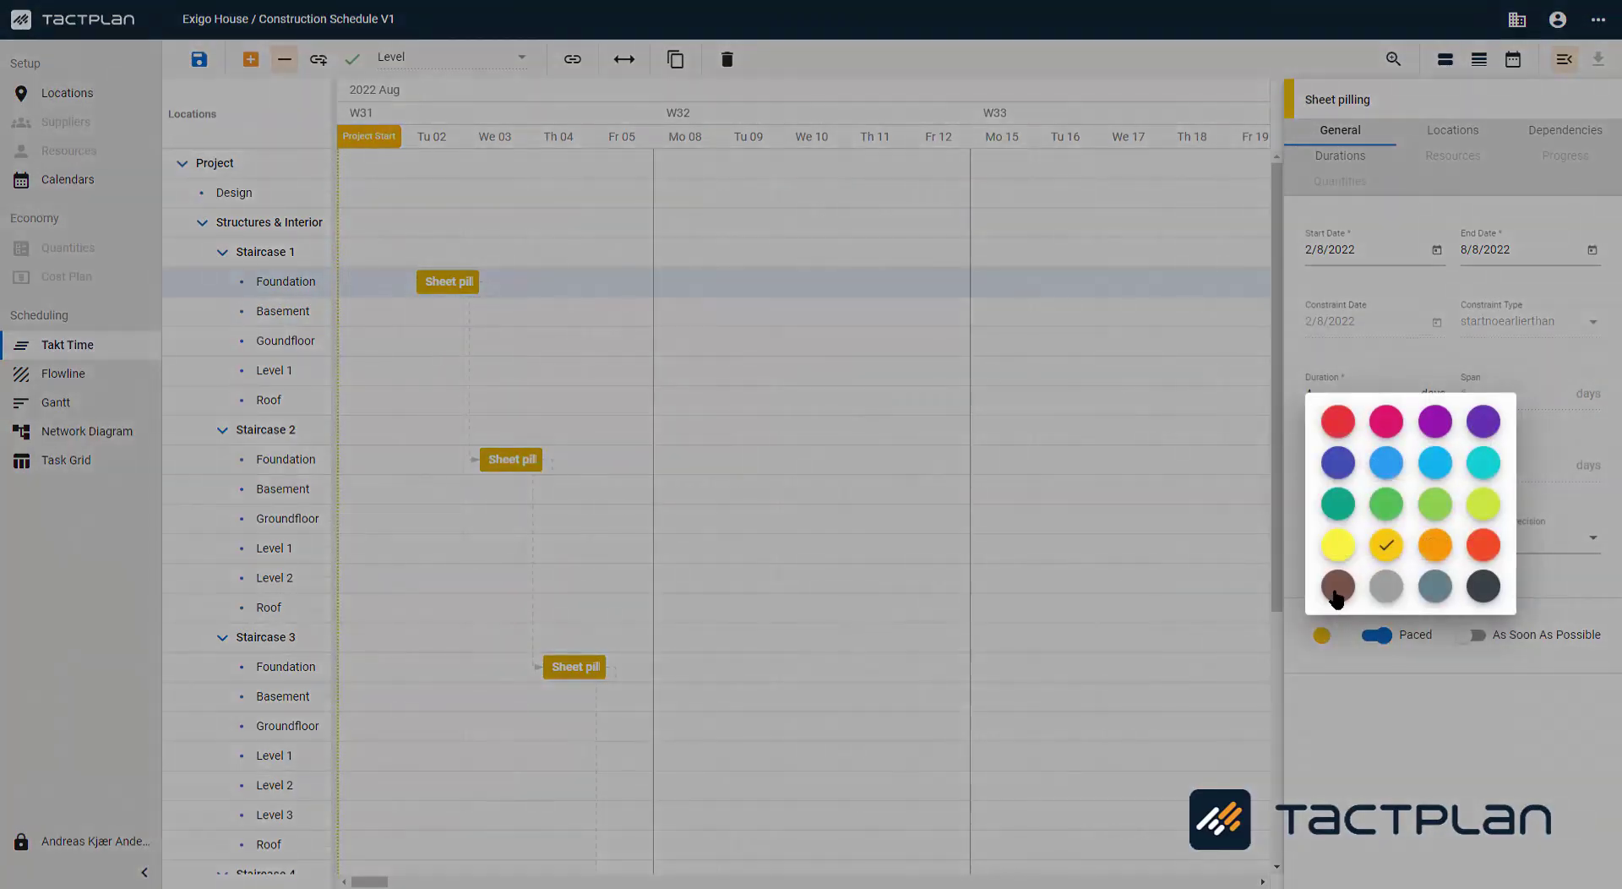
left_click(1336, 594)
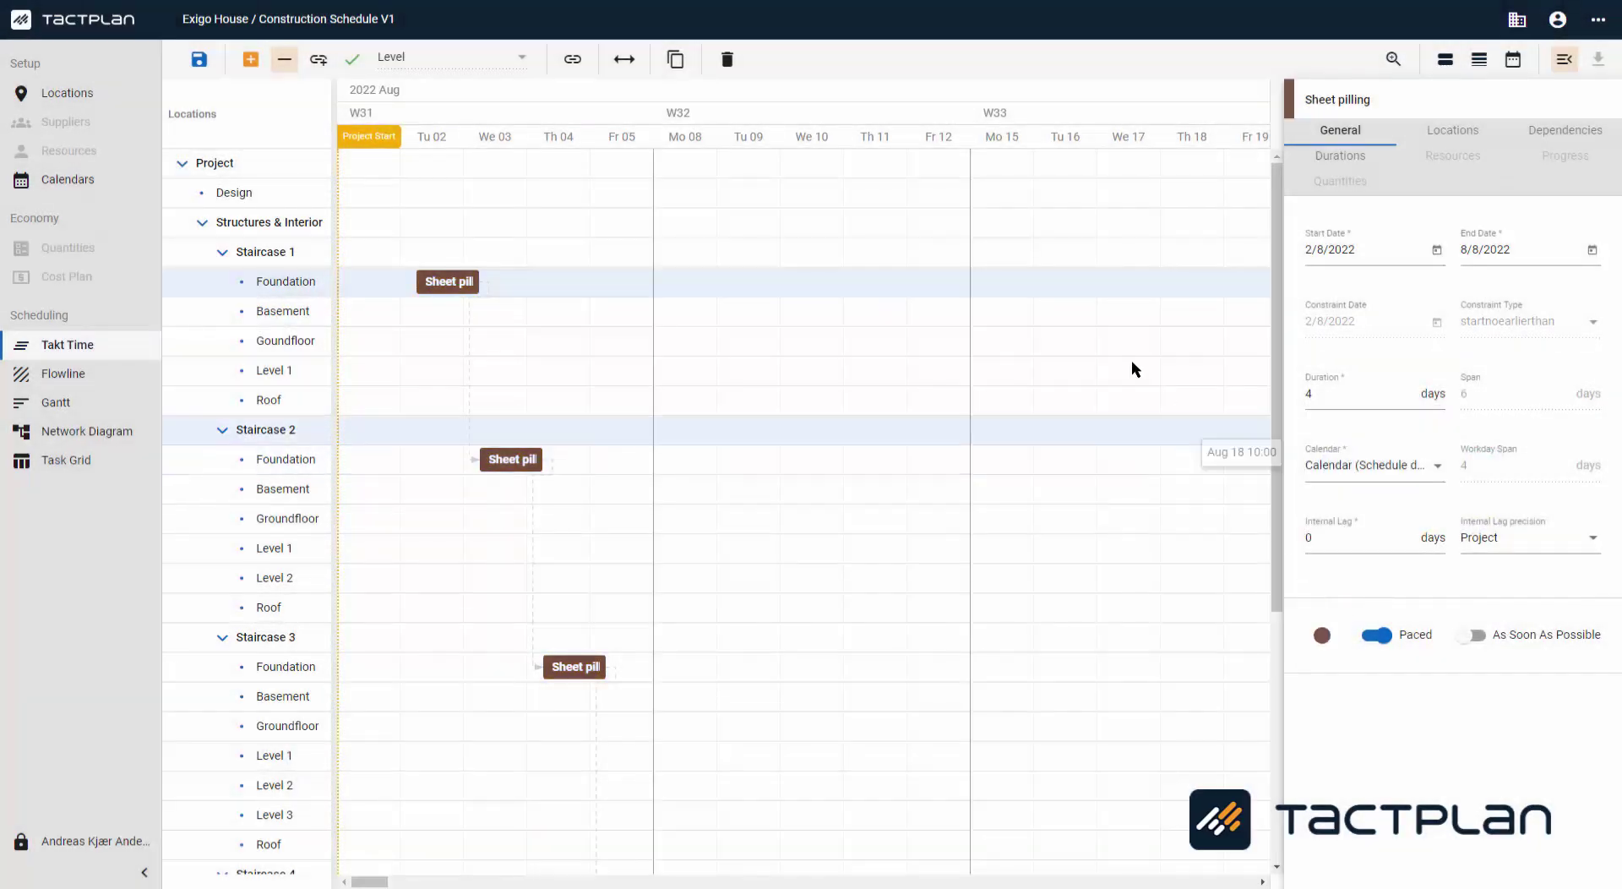
Step: With automatic linking on, add a second task from 4 August 2022 after Sheet pilling on the Foundation rows of Staircases 1 to 4
left_click(319, 61)
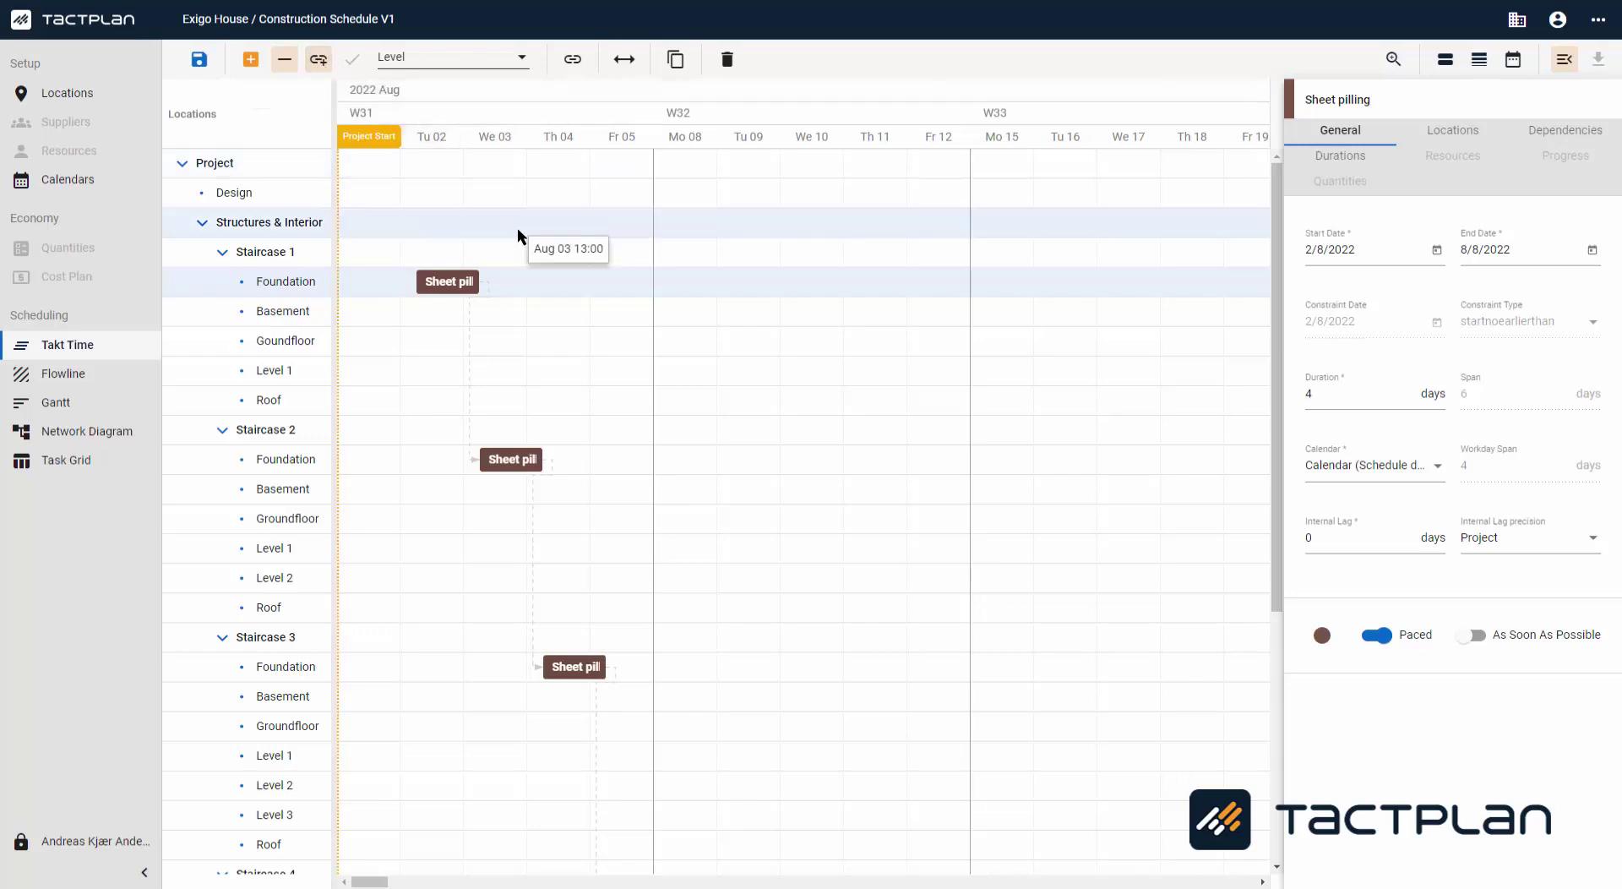
left_click(531, 273)
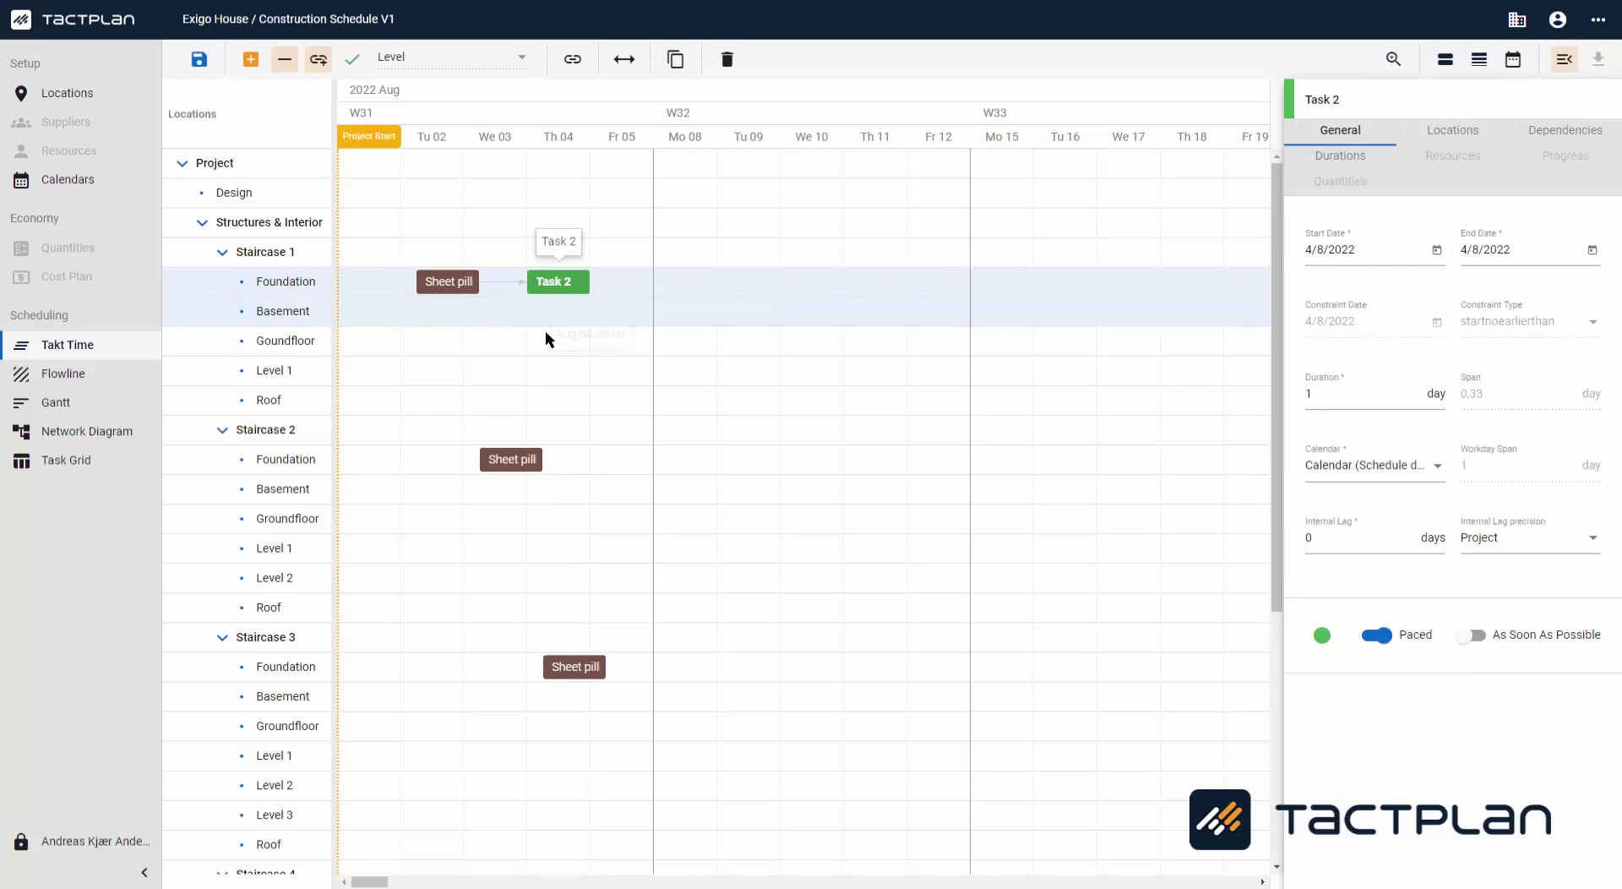
left_click(566, 449)
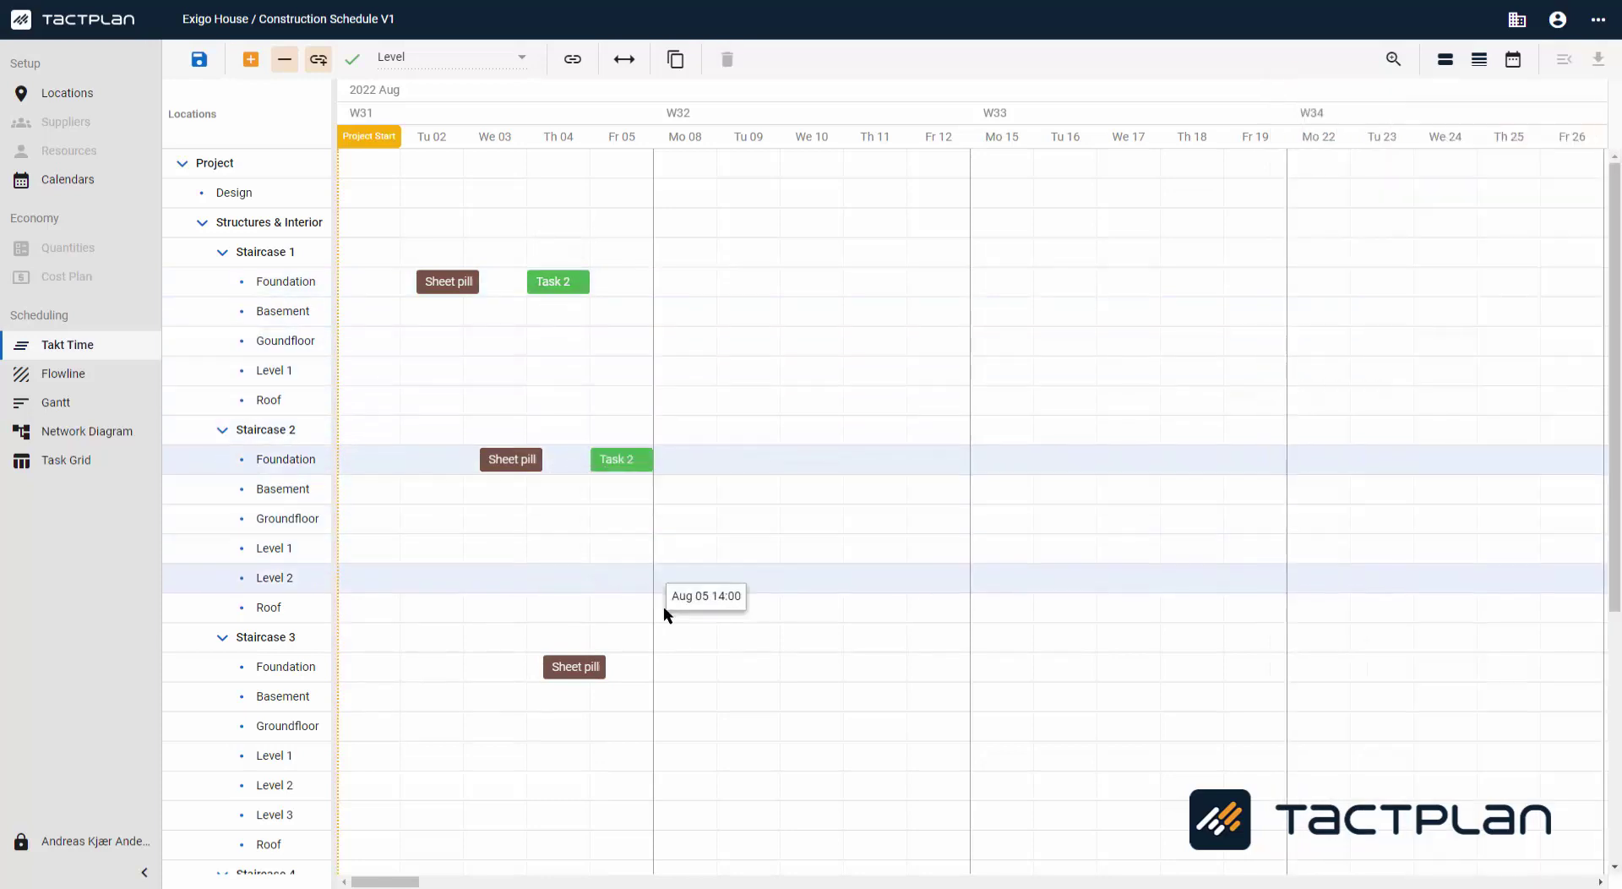
left_click(644, 657)
scroll(647, 646, "down", 3)
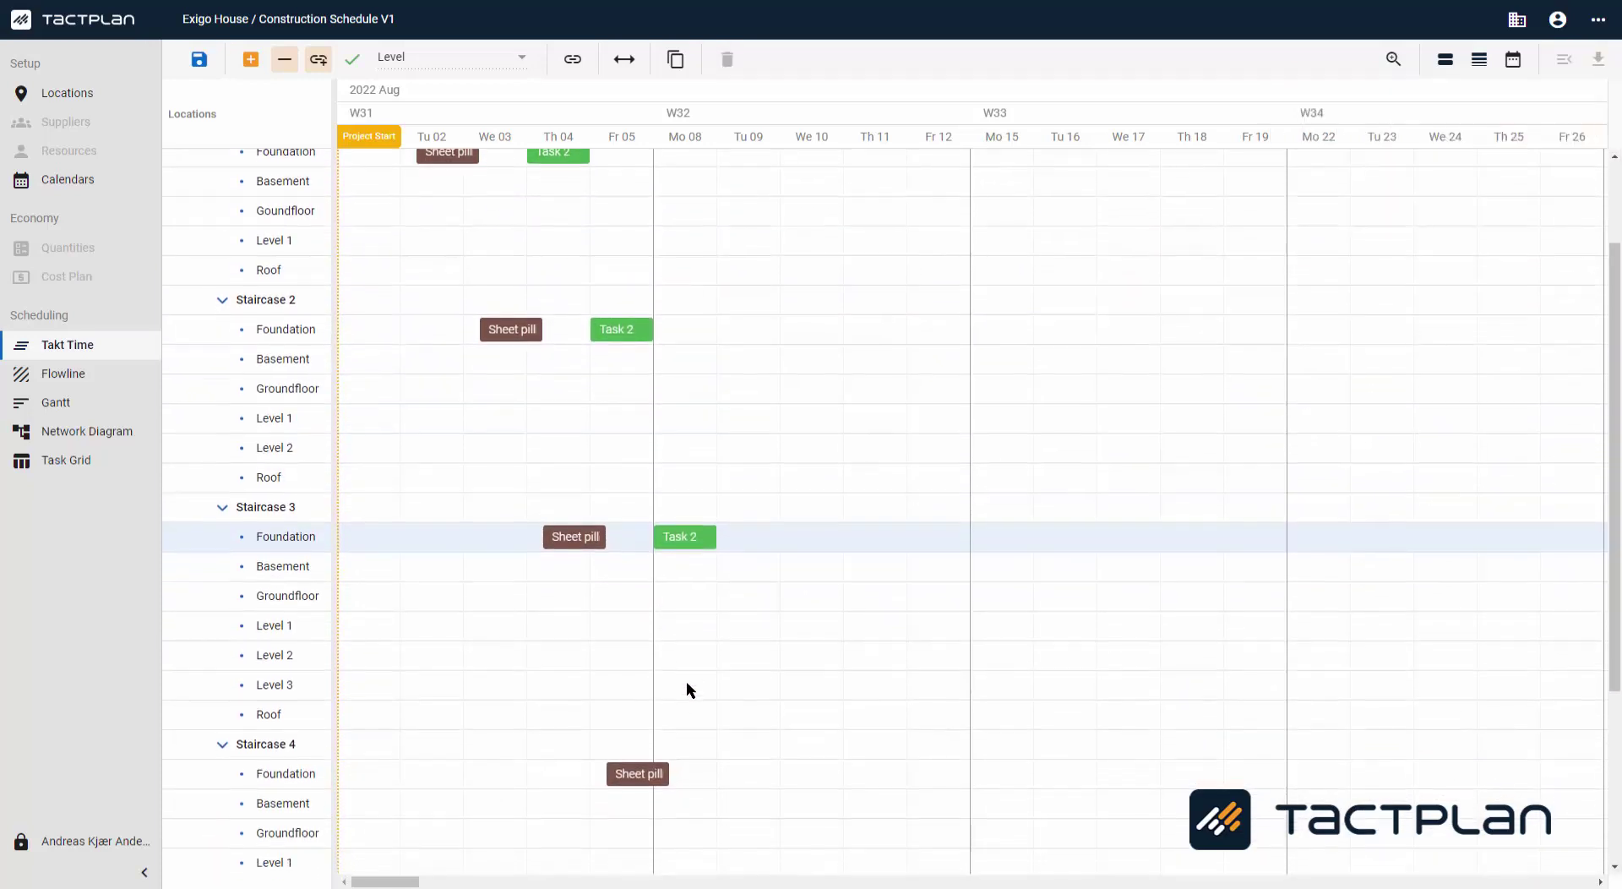
left_click(703, 762)
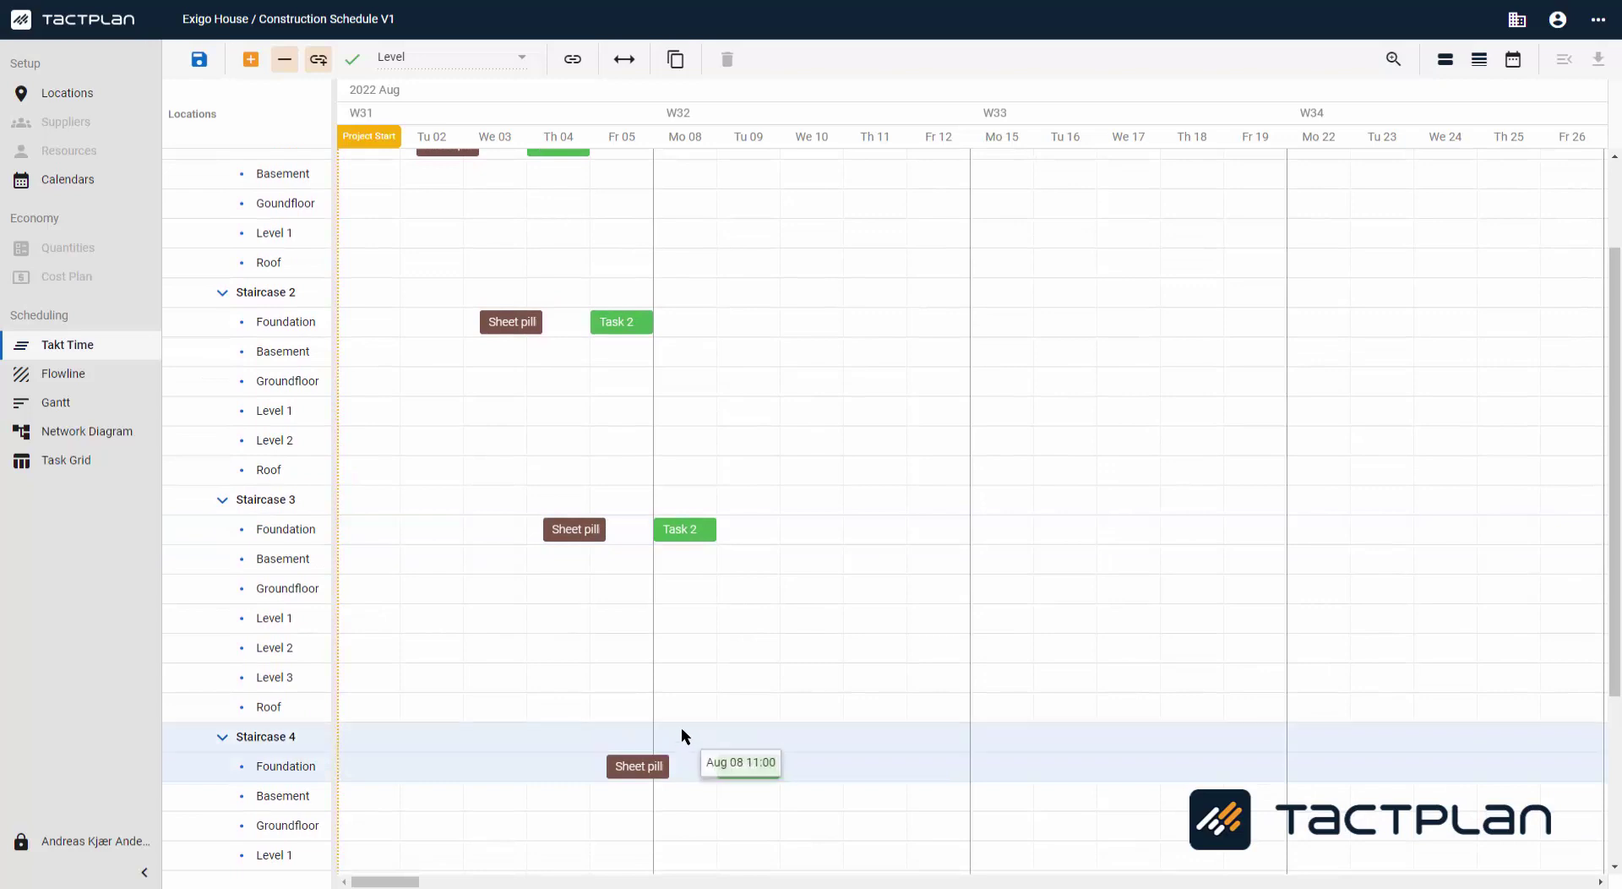
Step: Rename the second foundation task "Excavation"
scroll(651, 638, "up", 3)
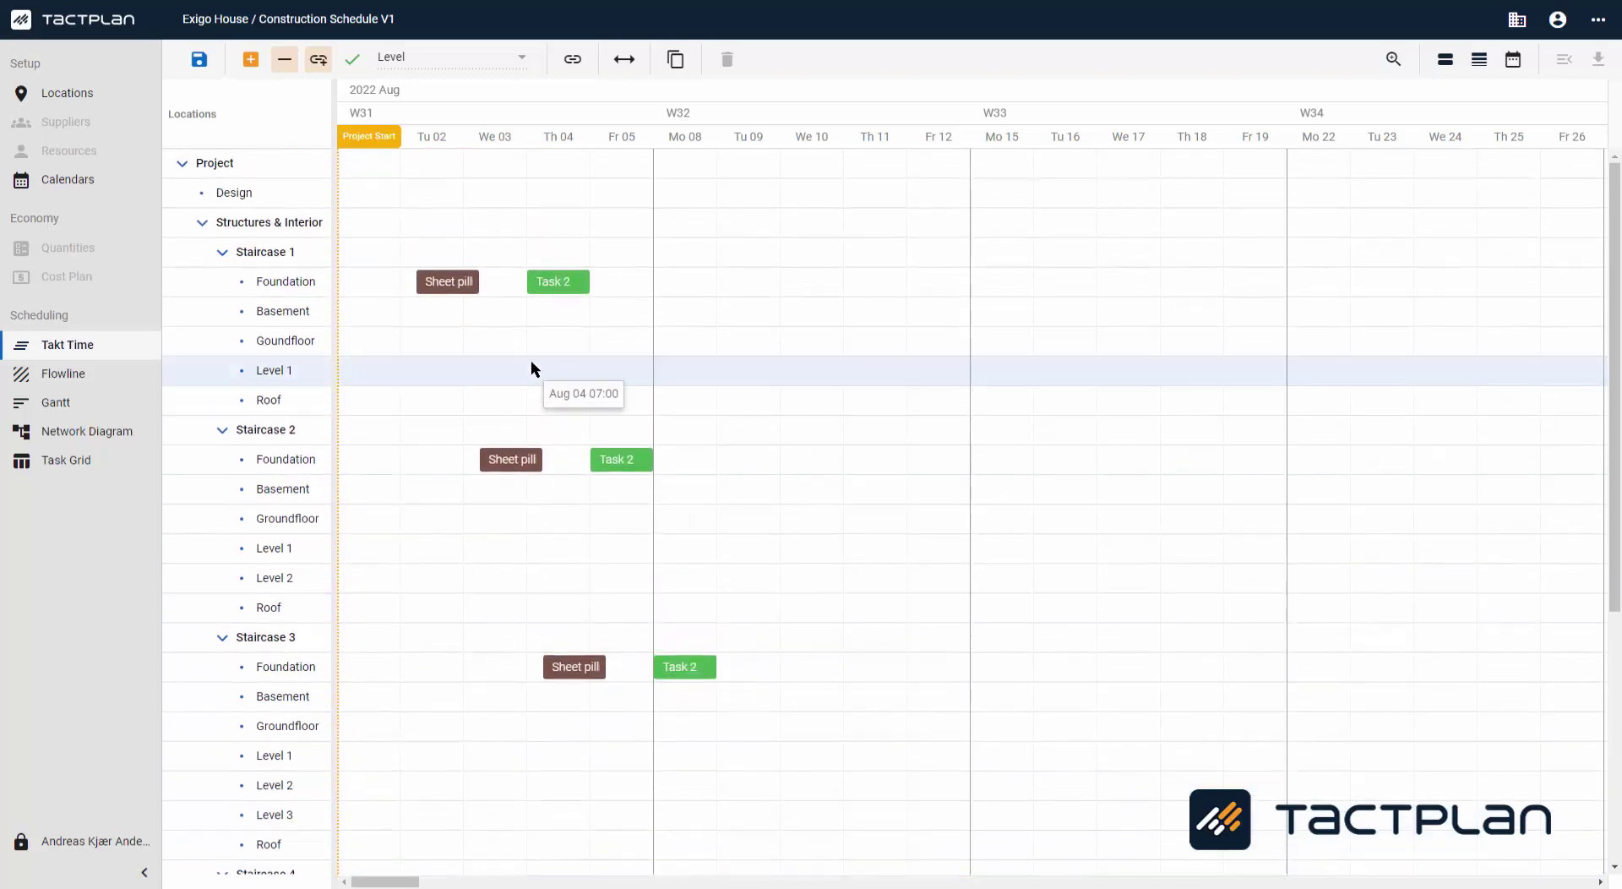
left_click(572, 282)
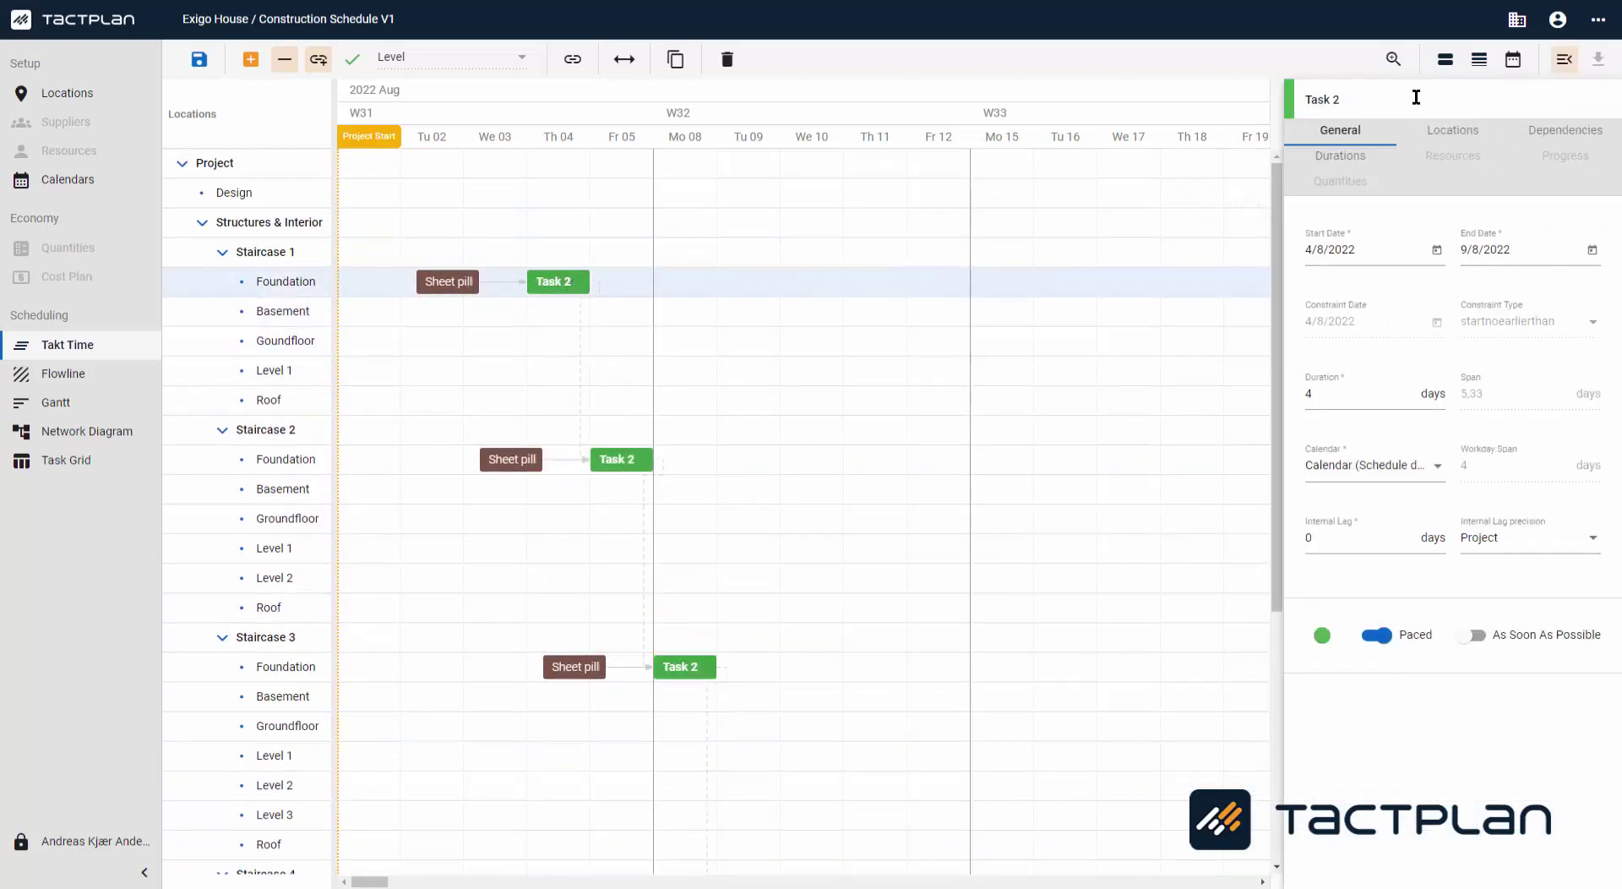
type("Excavation")
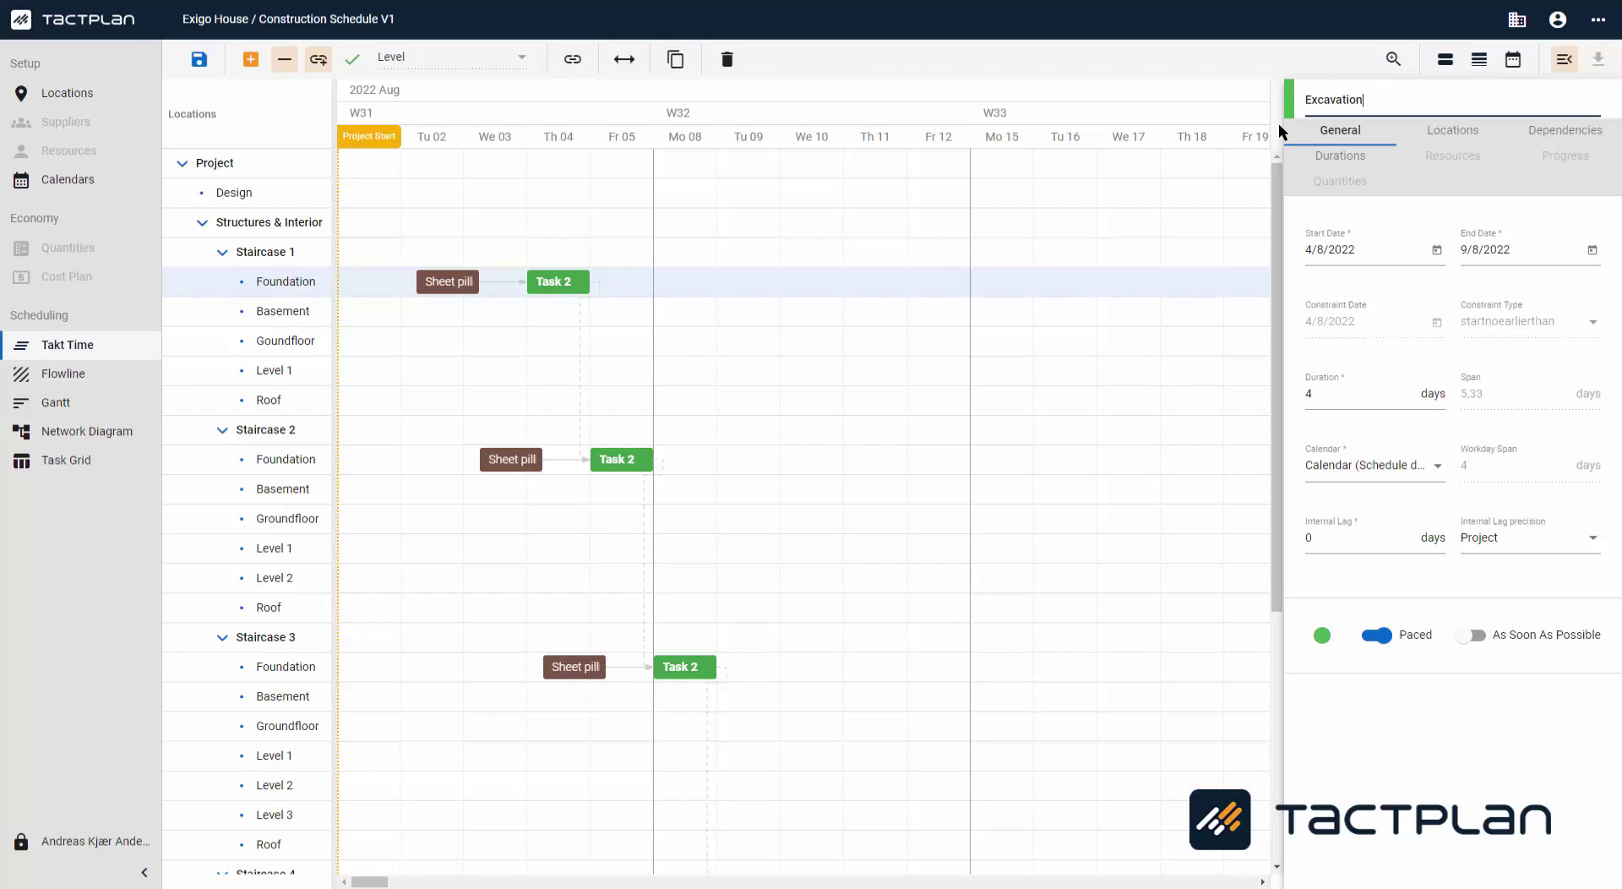
Step: Set the Excavation task's duration to 8 days and its colour to brown
left_click_drag(1320, 392, 1293, 396)
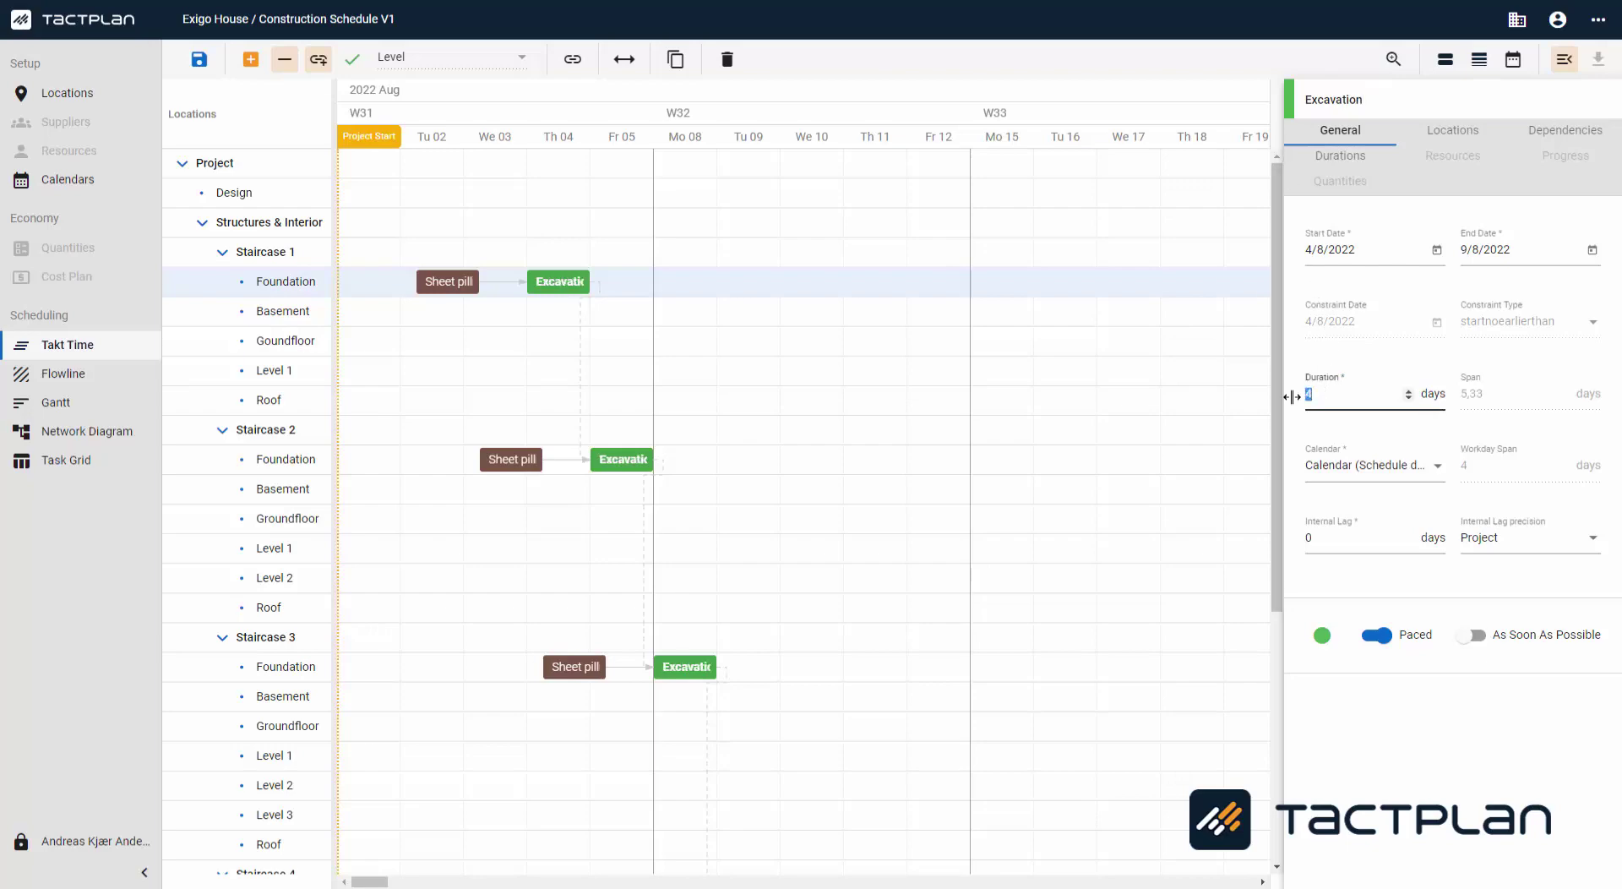
type("8")
left_click(1322, 634)
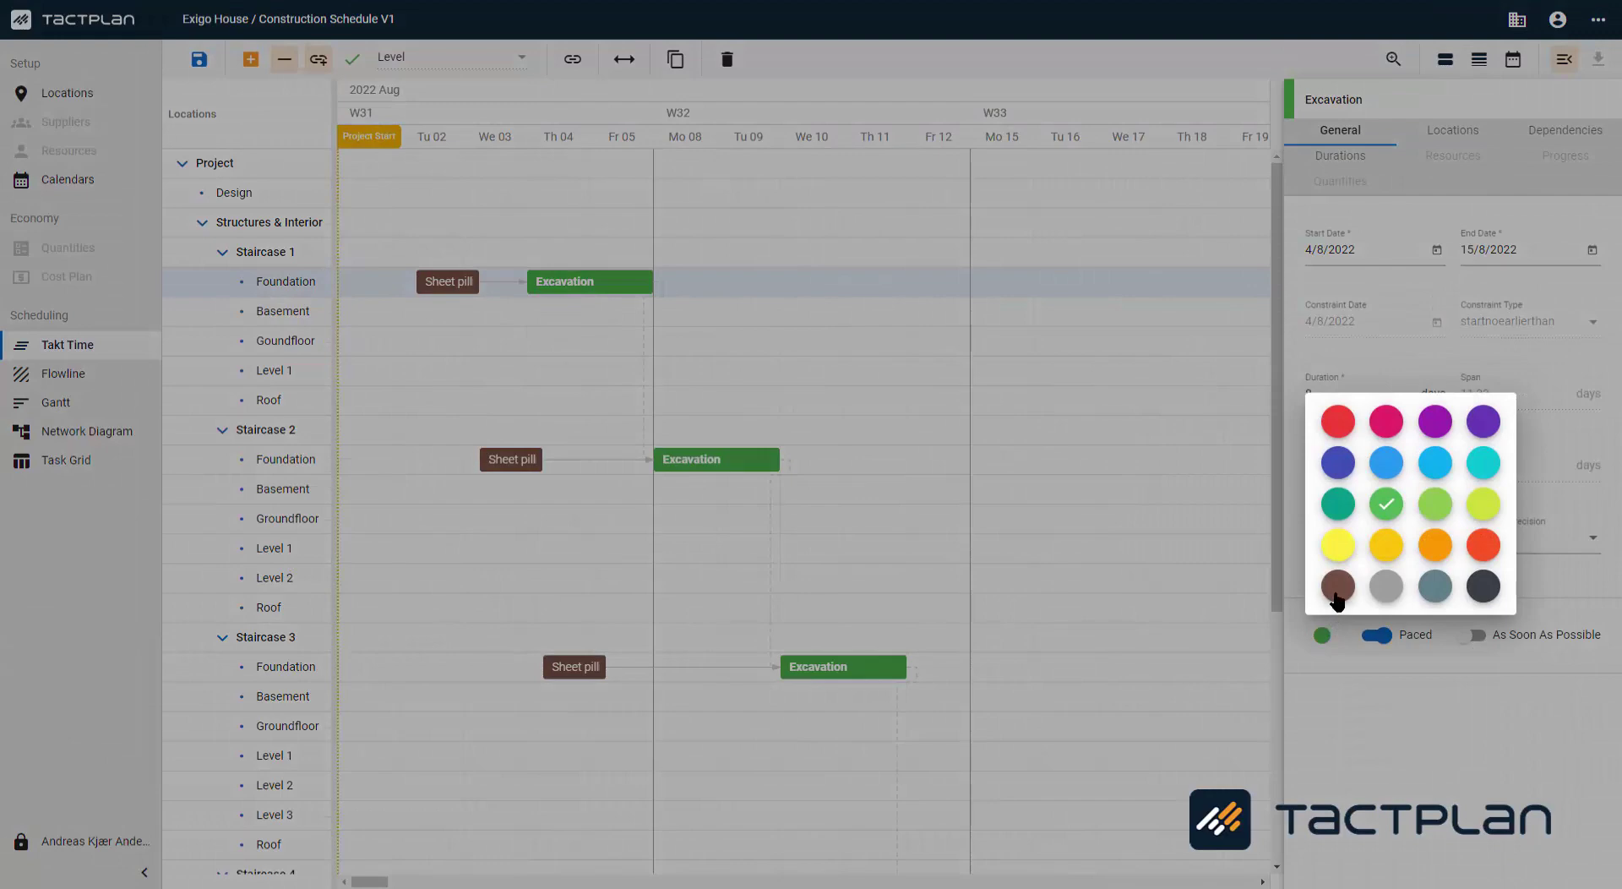
left_click(1336, 585)
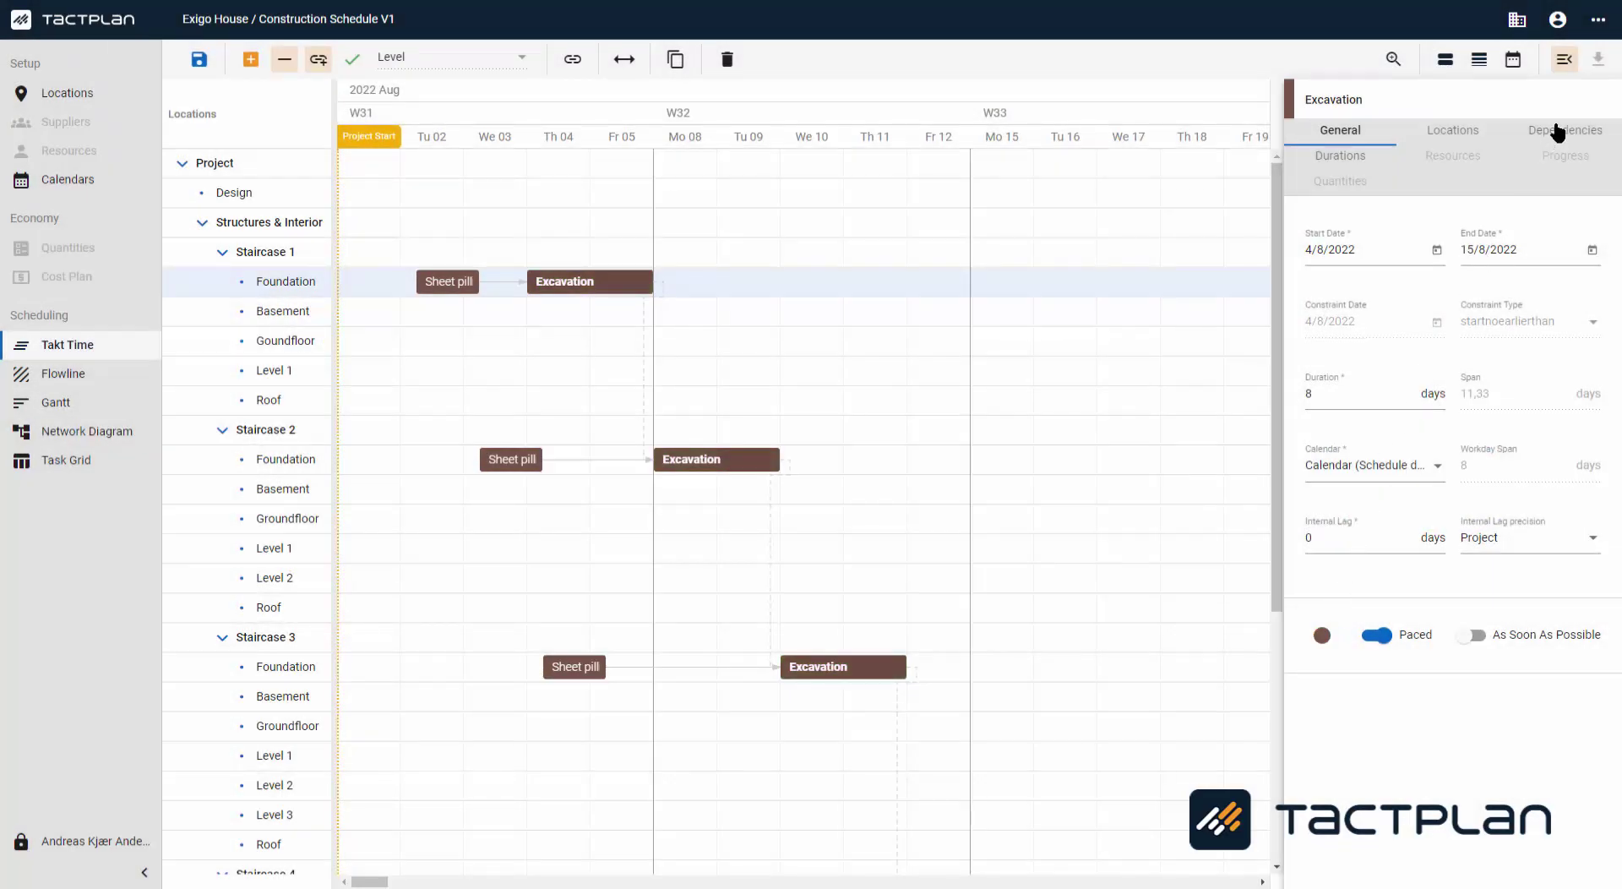
Step: Set the precision of Excavation's Sheet pilling predecessor to Level 2 (Phase), then finish the task placement and save the schedule
left_click(1559, 133)
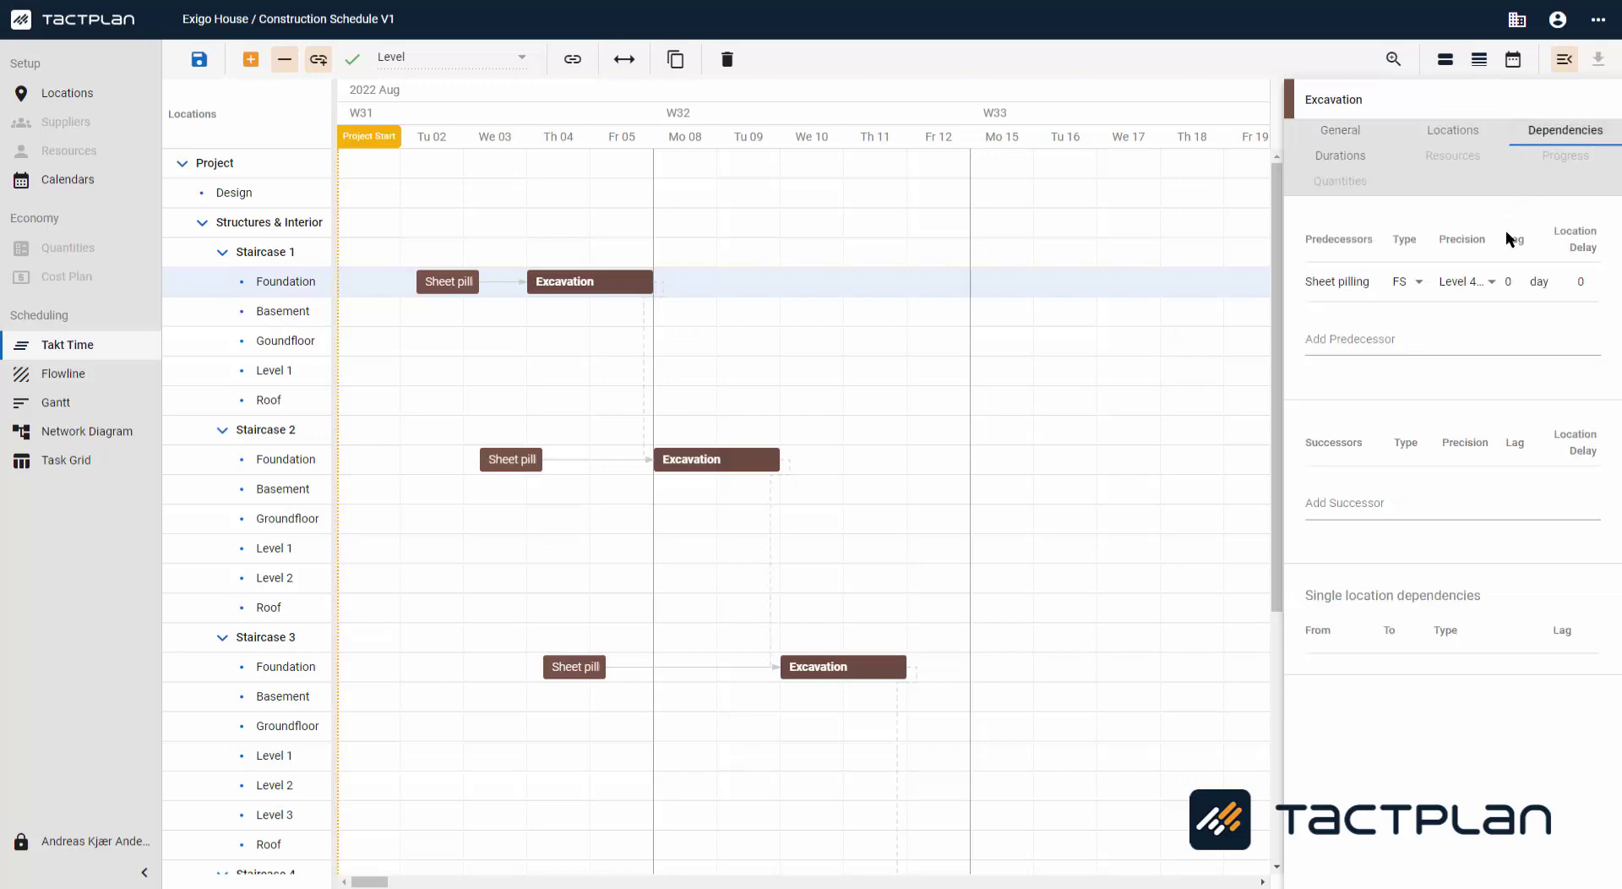
left_click(1469, 283)
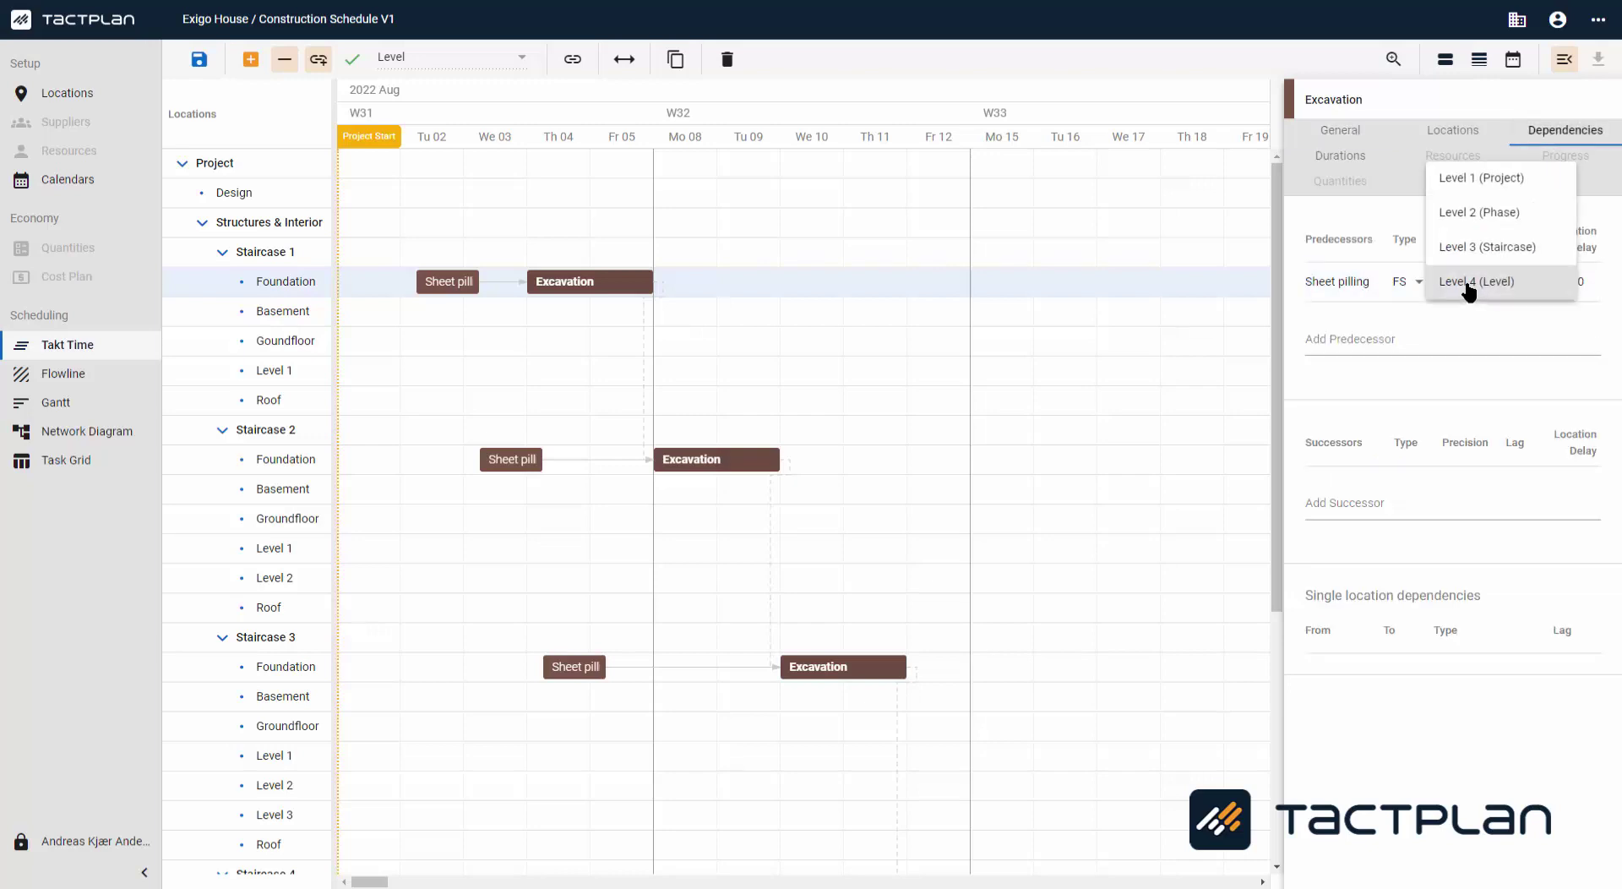
left_click(1466, 213)
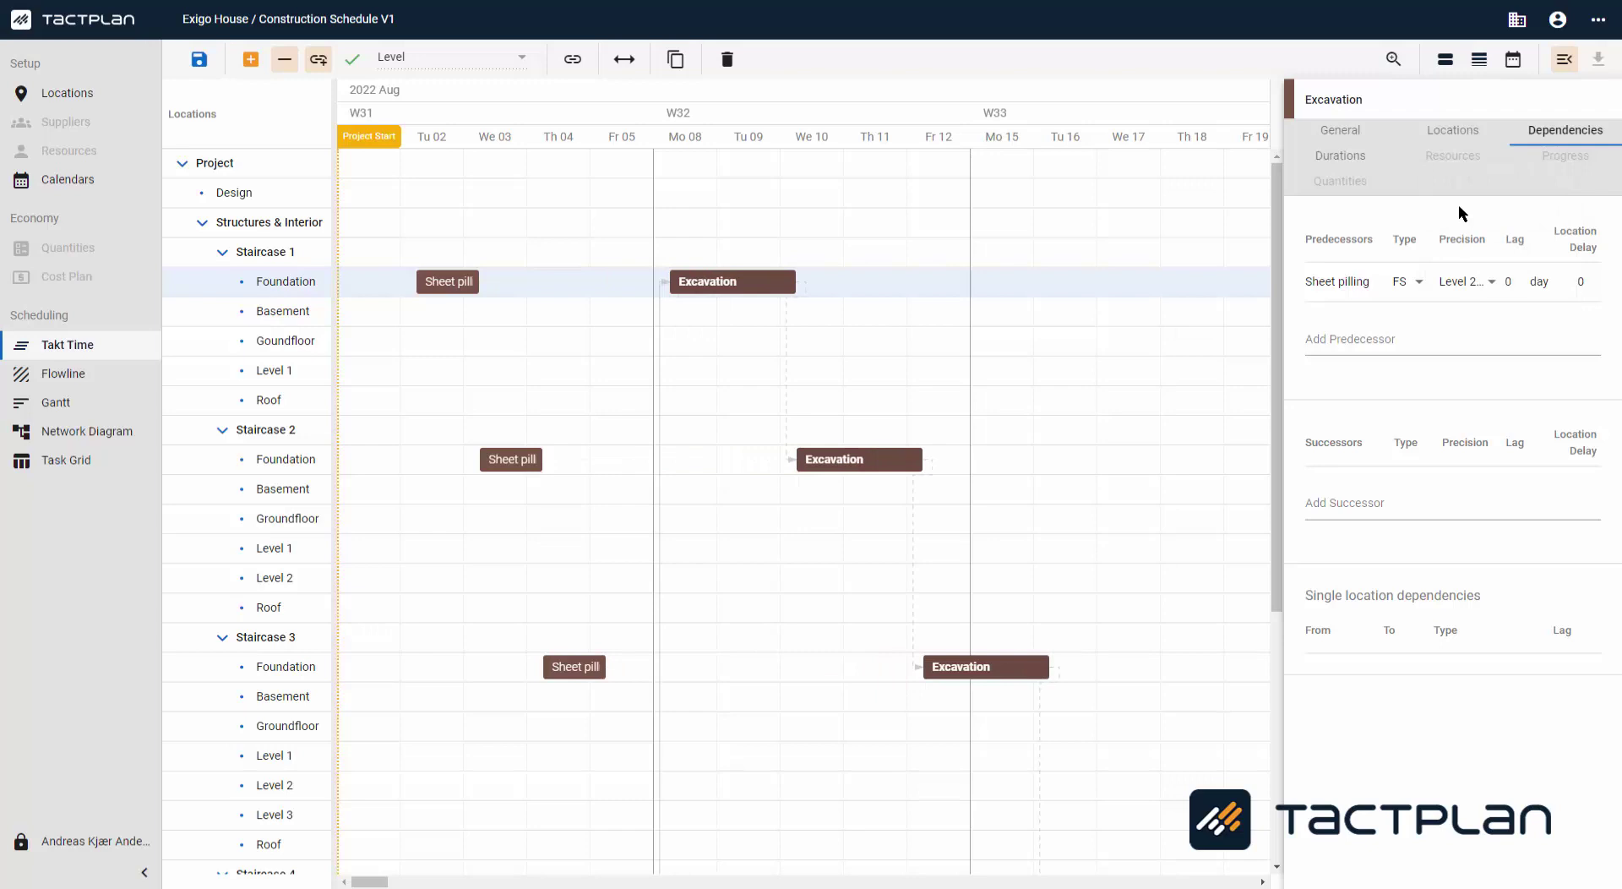
left_click(365, 63)
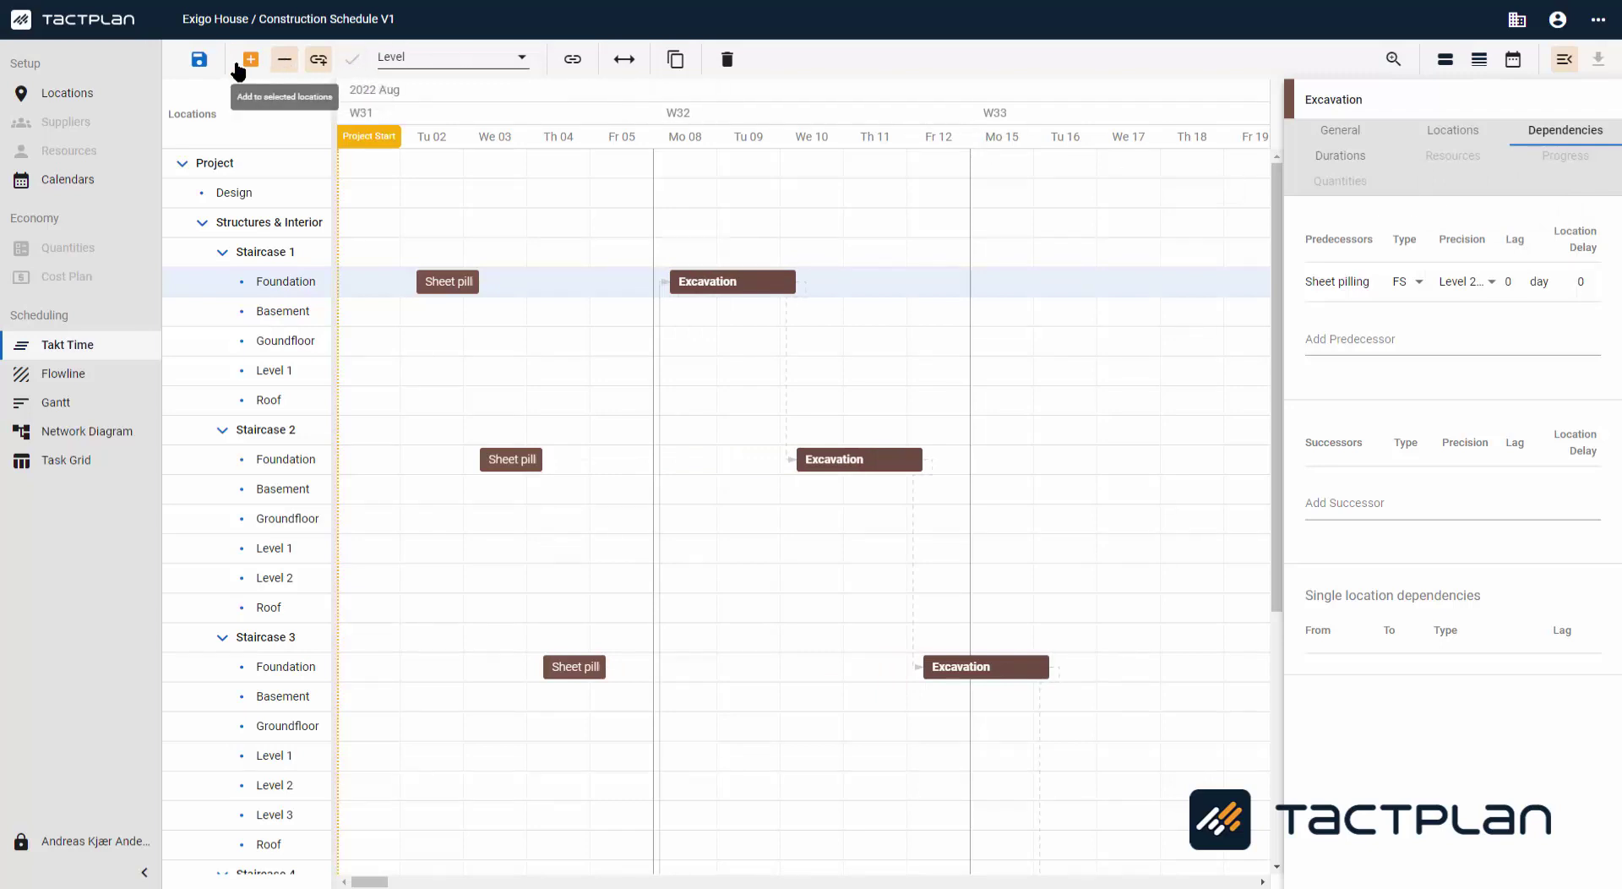
left_click(200, 64)
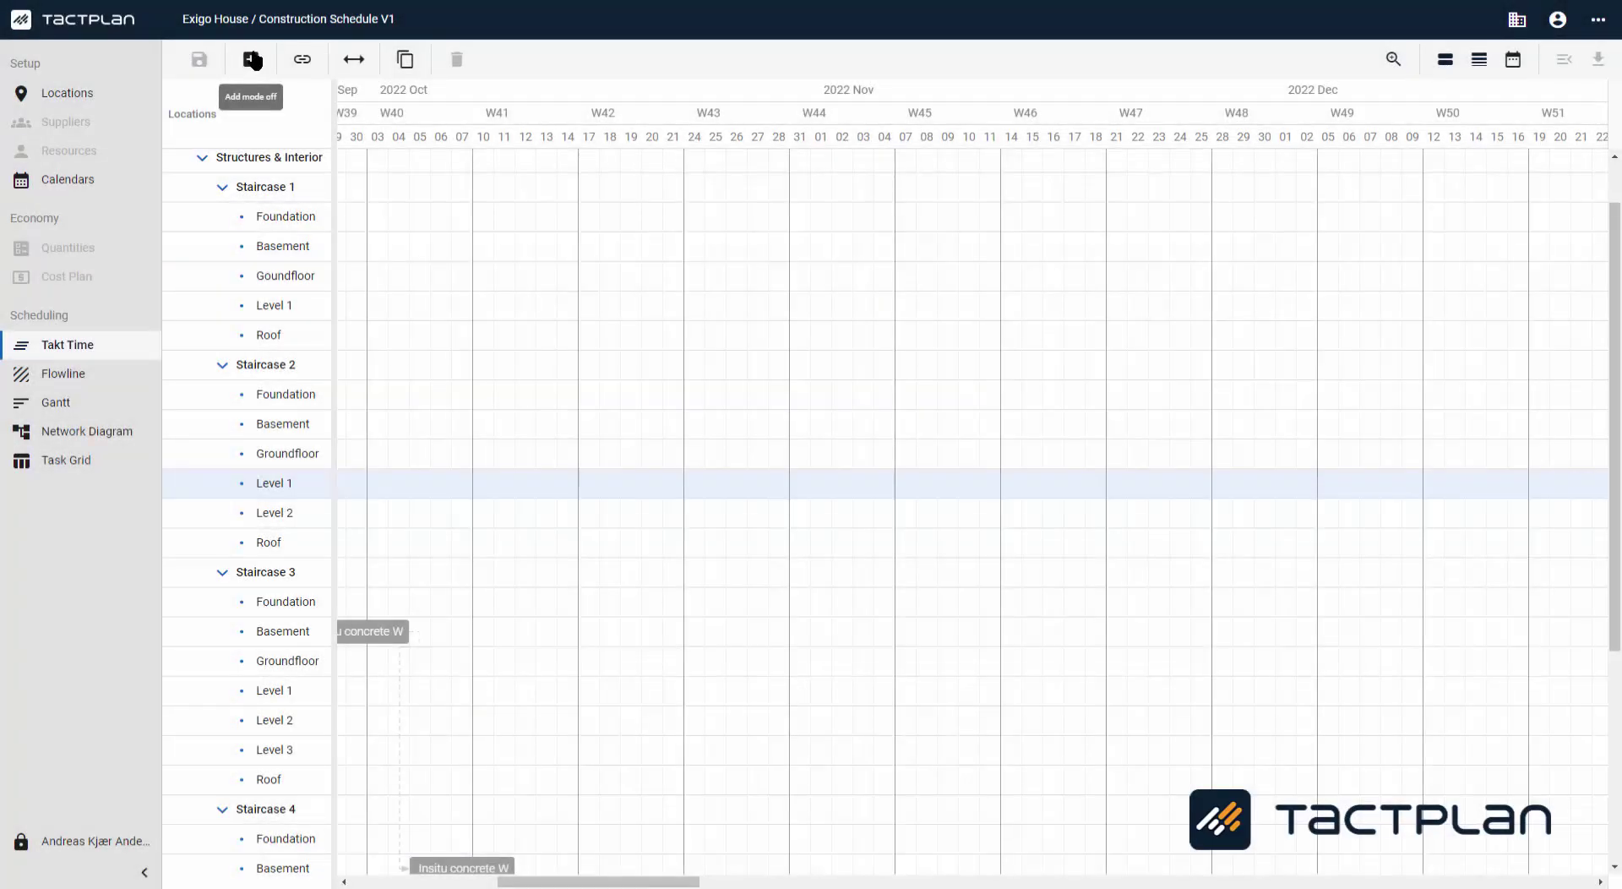
Step: In add mode for all locations, add a new task from Staircase 1's Foundation starting 30 September 2022 and review its spread across the staircases
left_click(253, 60)
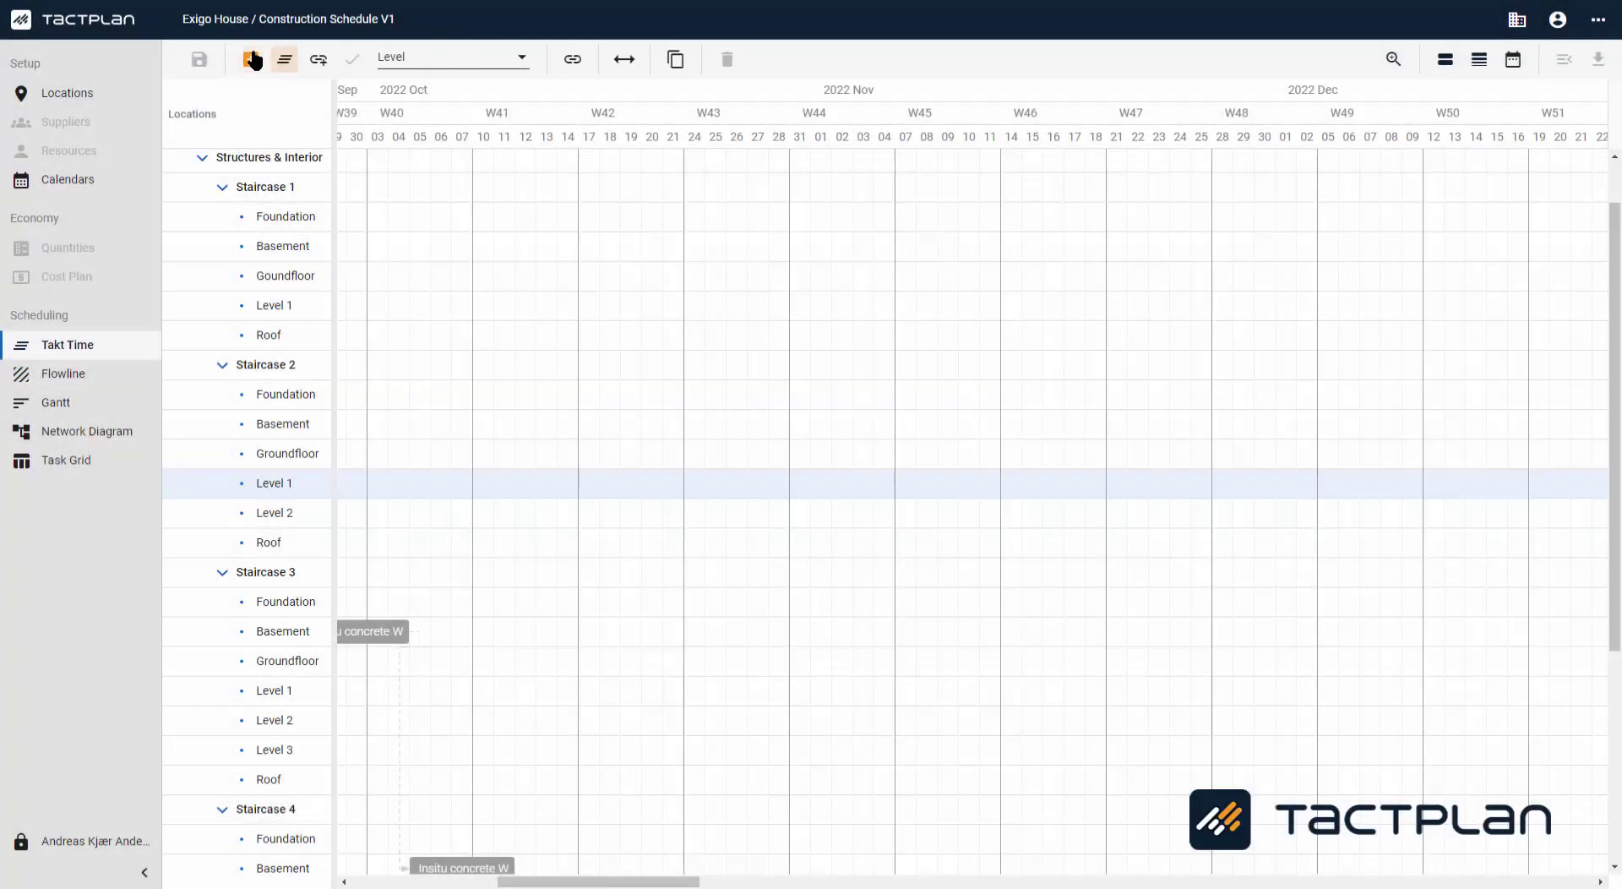
left_click(279, 67)
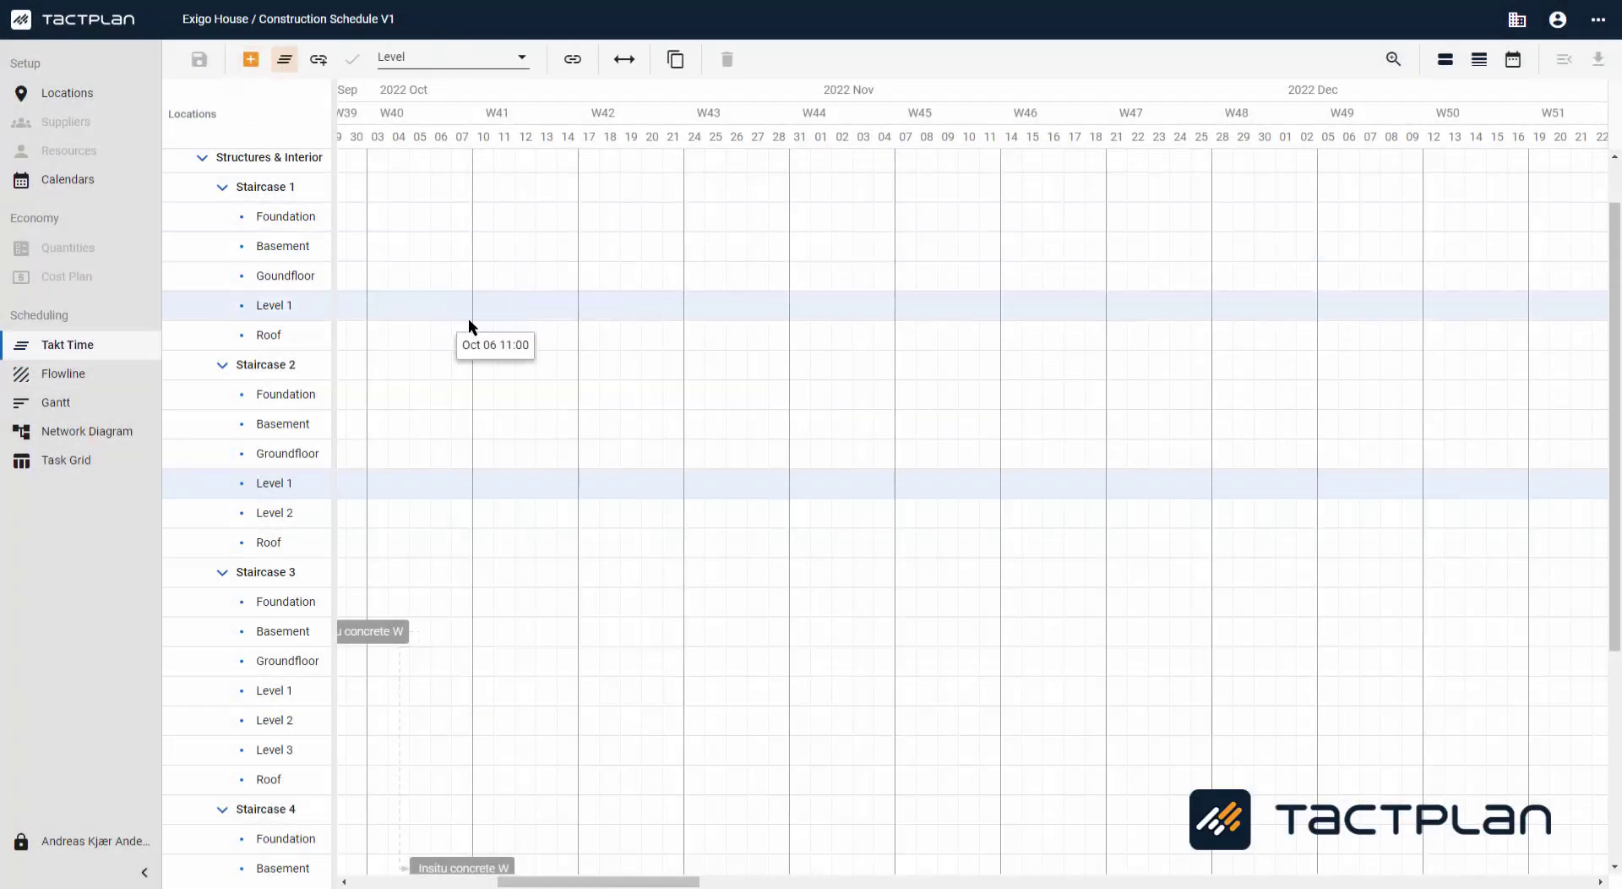
scroll(625, 352, "left", 10)
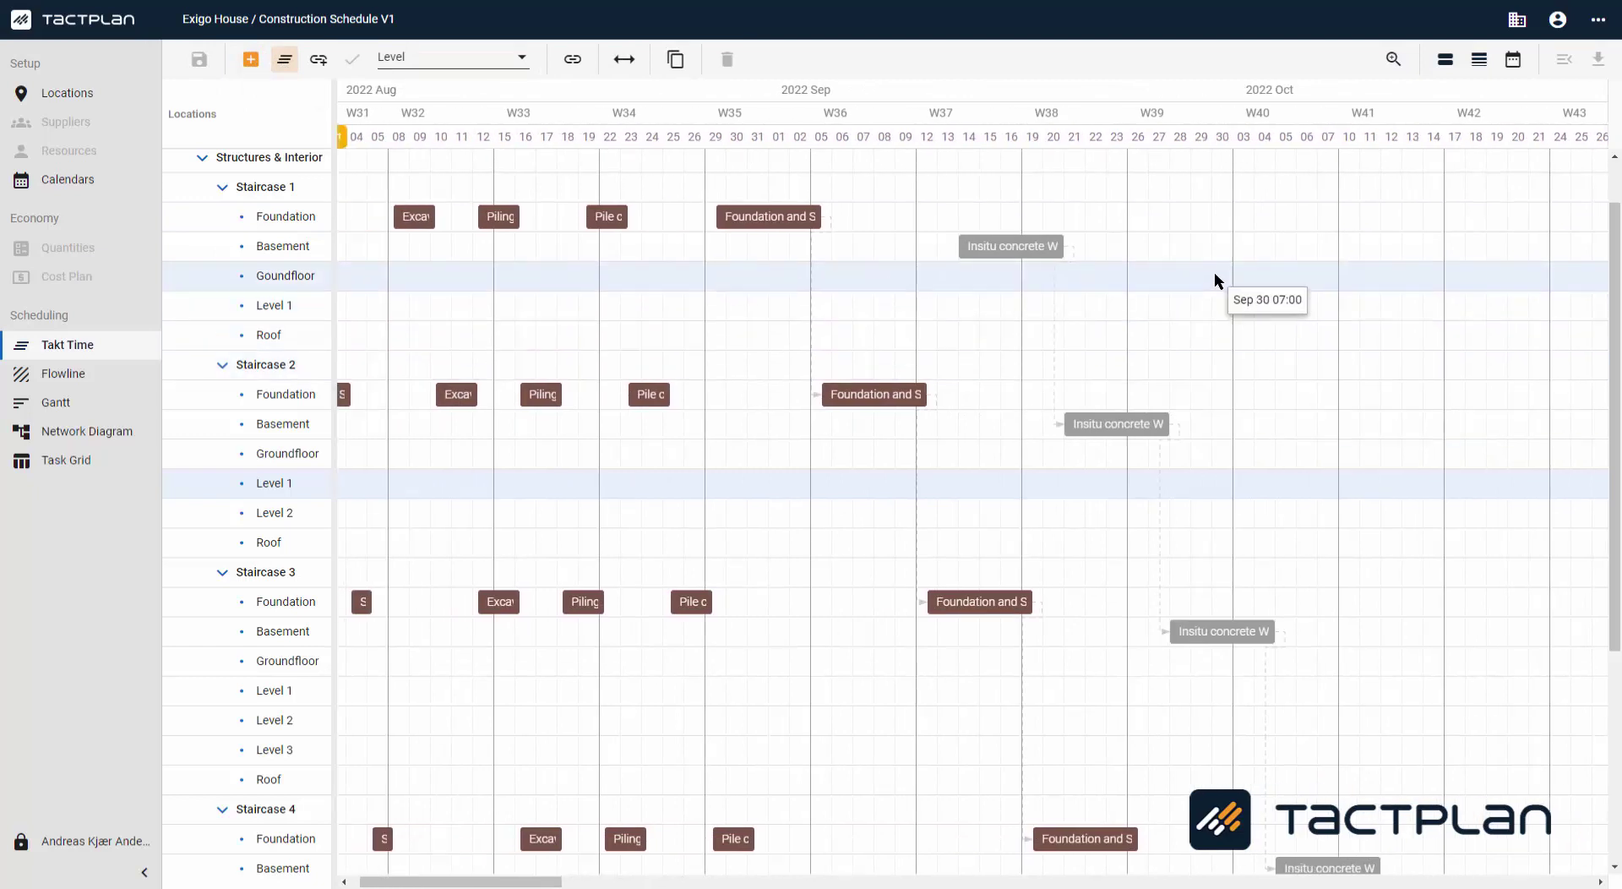
scroll(1213, 272, "right", 5)
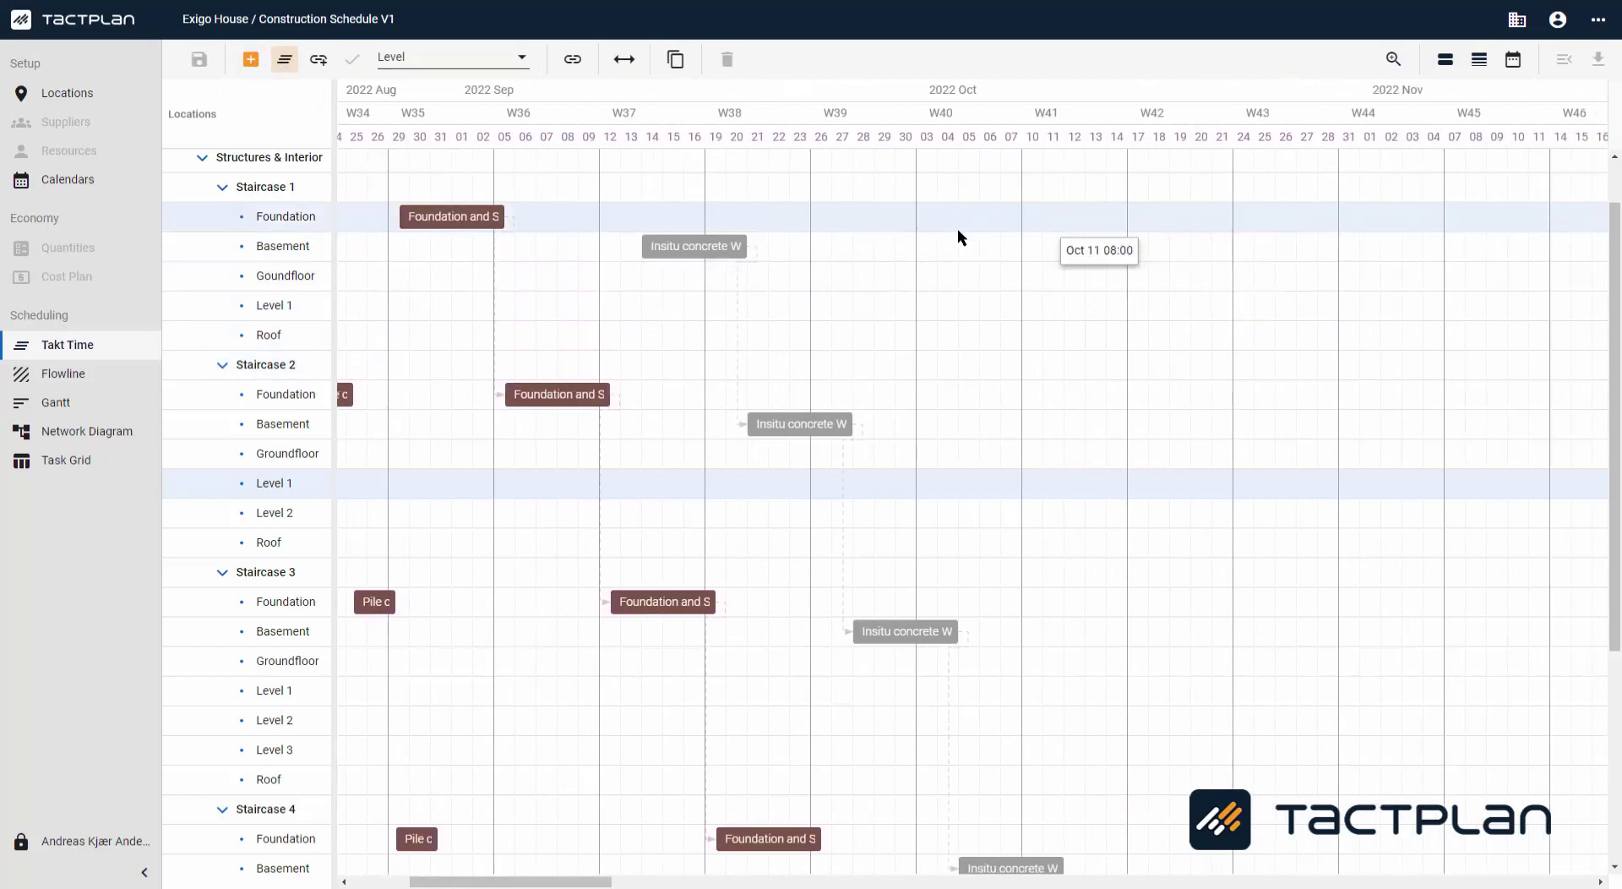
left_click(907, 216)
scroll(929, 279, "down", 3)
scroll(929, 279, "right", 5)
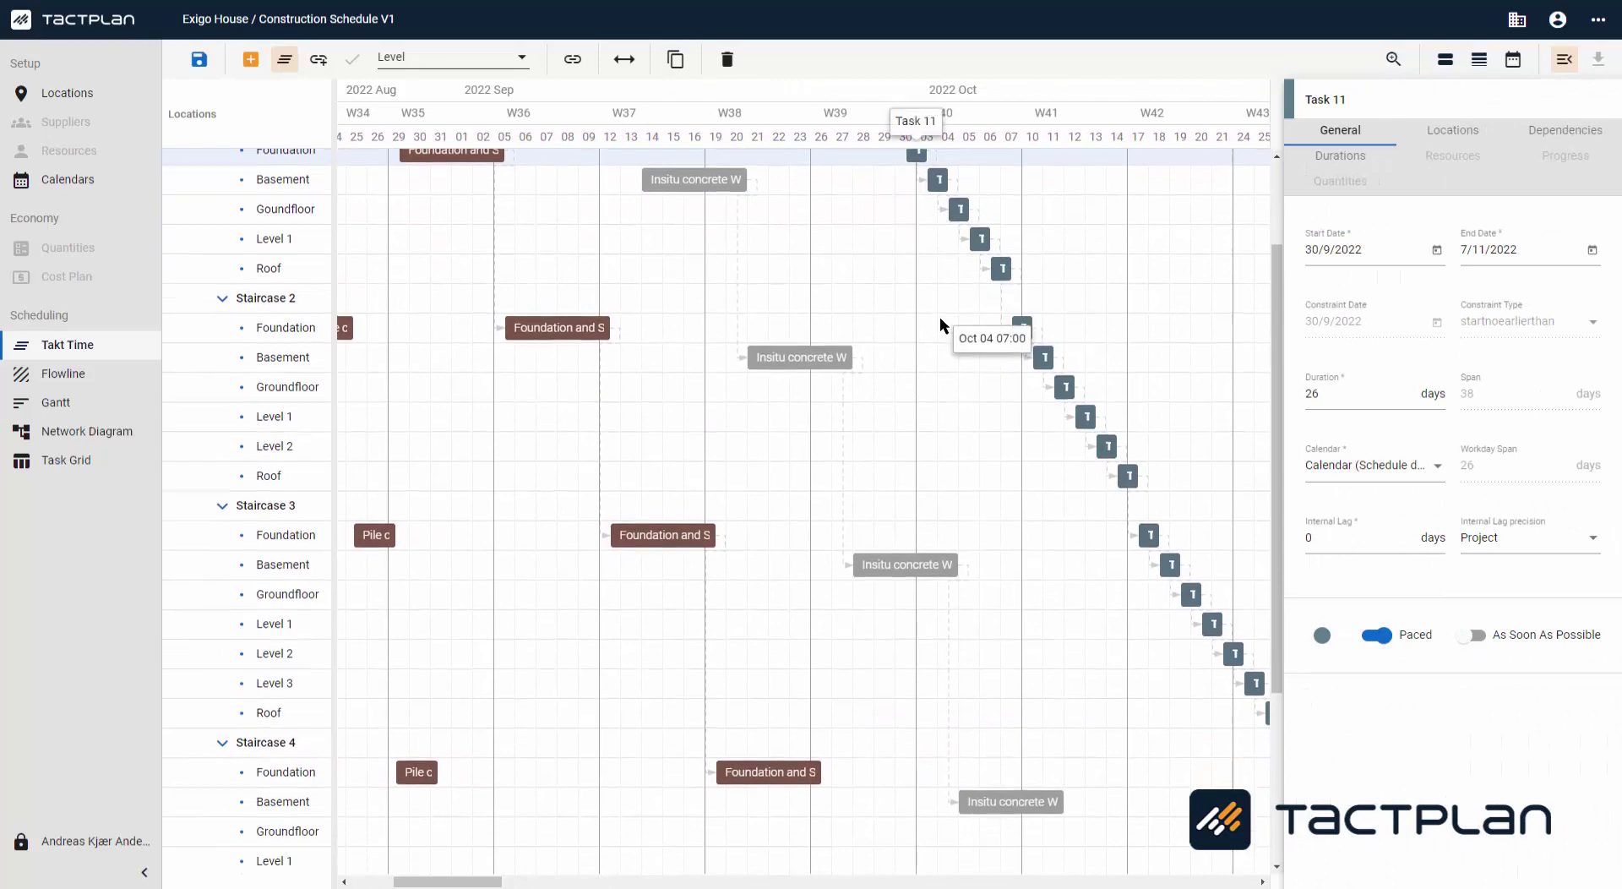
scroll(916, 422, "down", 6)
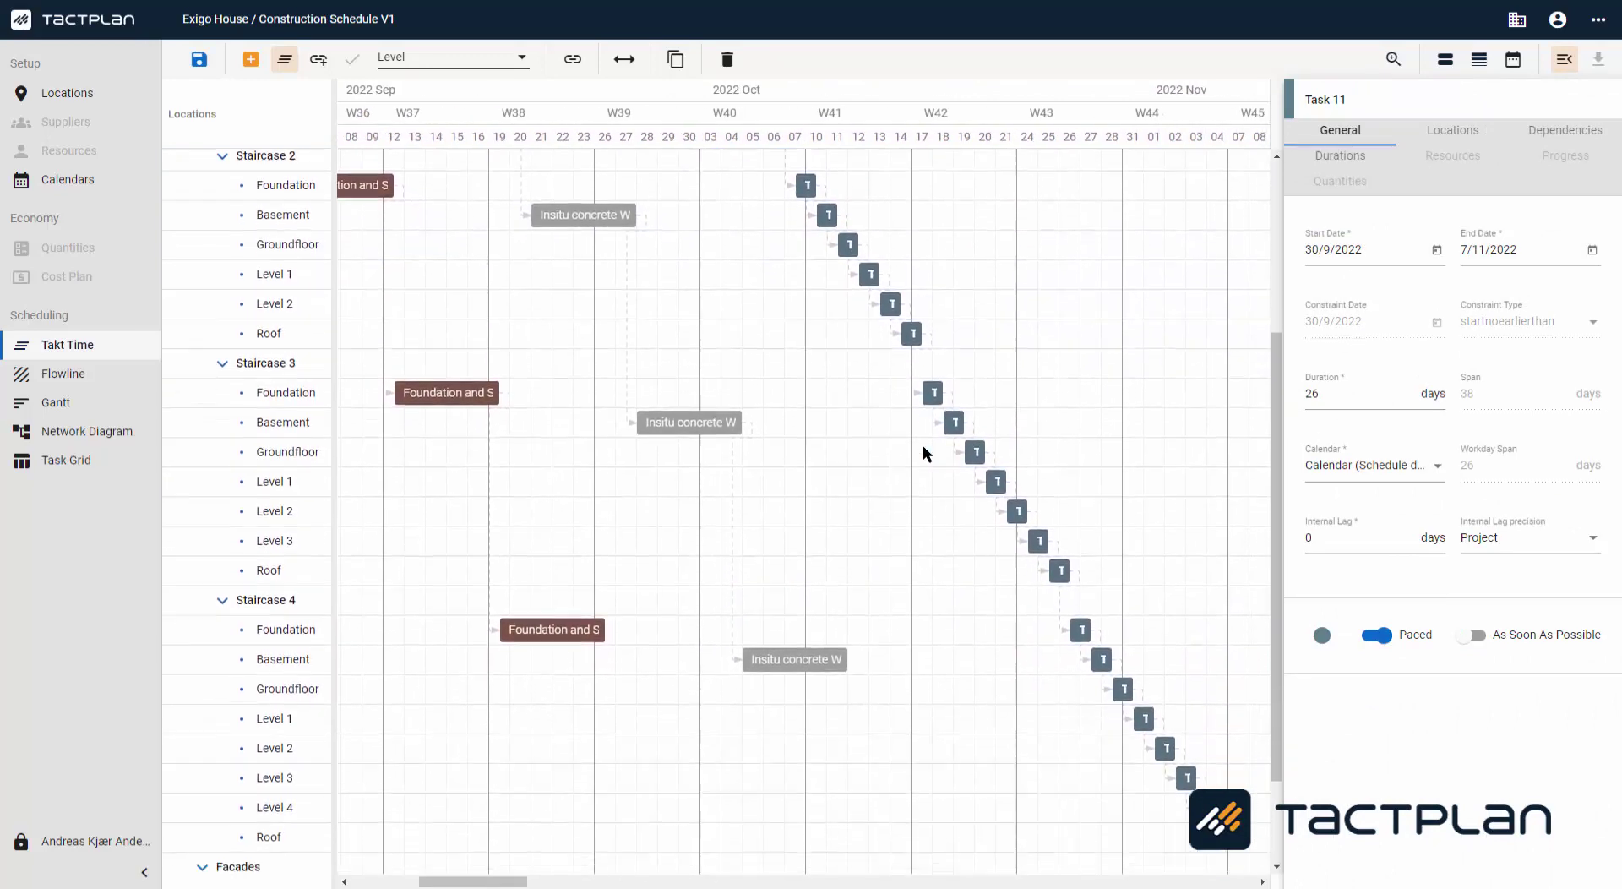
scroll(748, 457, "up", 7)
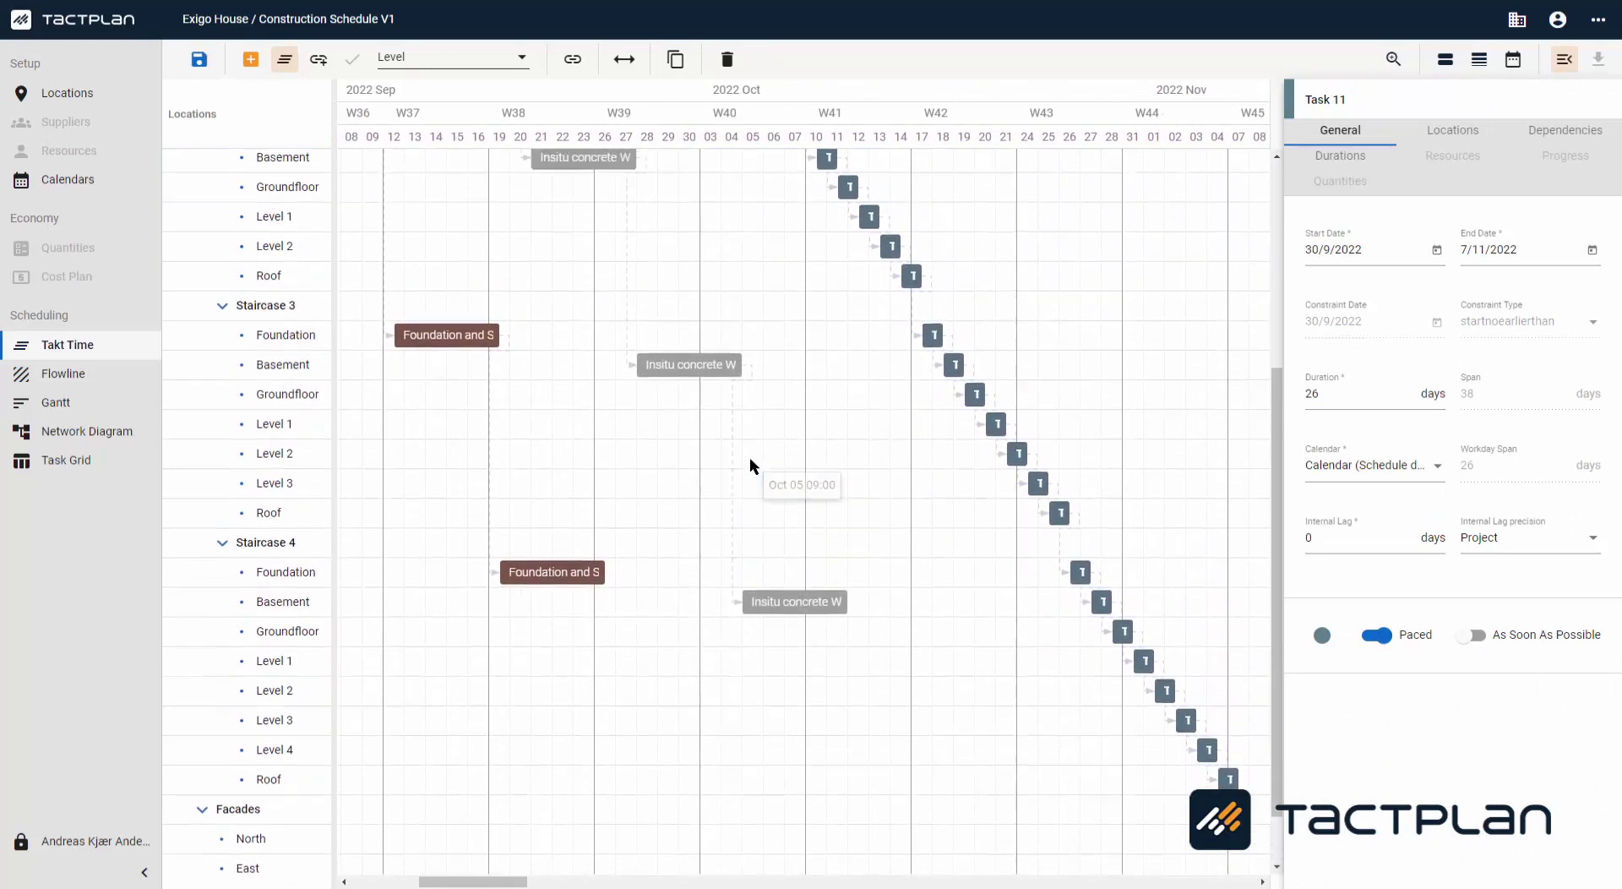
scroll(748, 456, "up", 2)
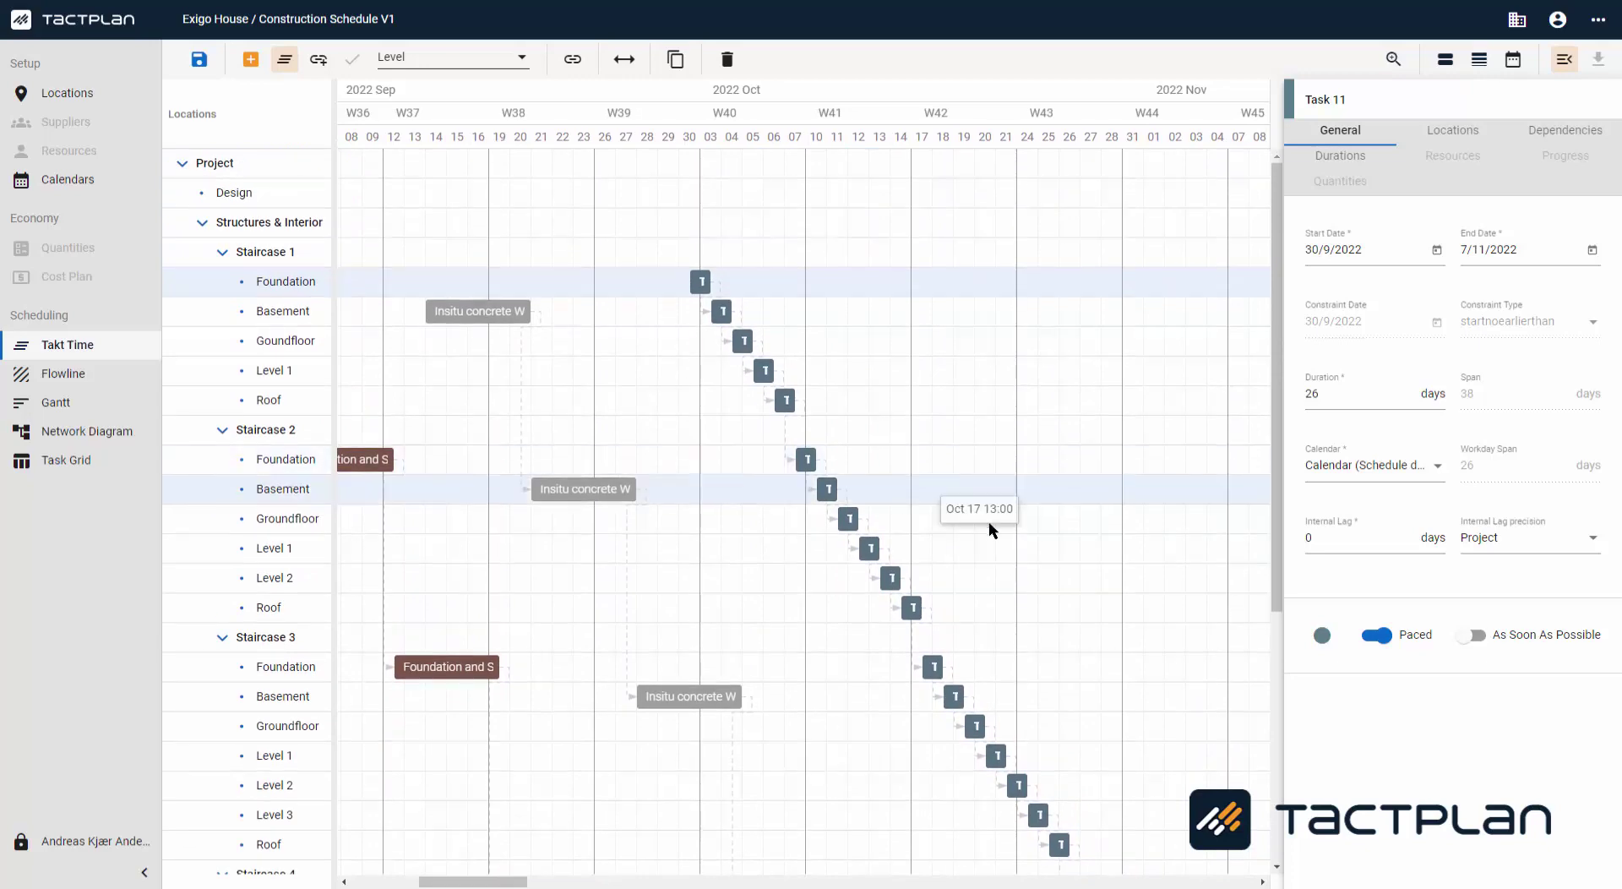
Step: Set the new task's colour to pink and rename it "Element Mounting"
left_click(1321, 636)
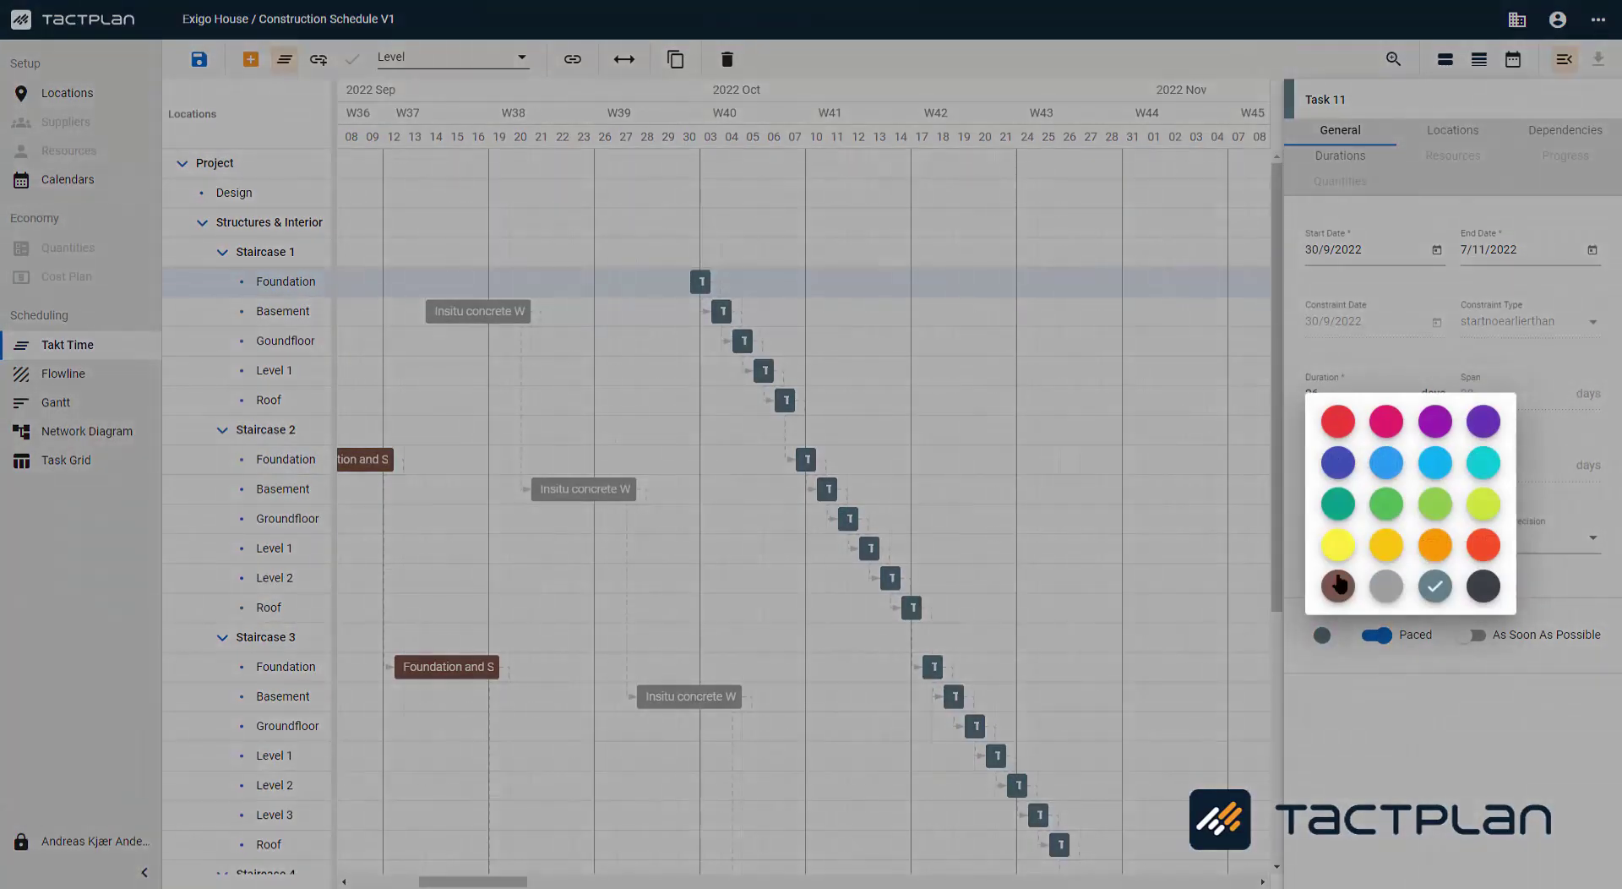
left_click(1378, 429)
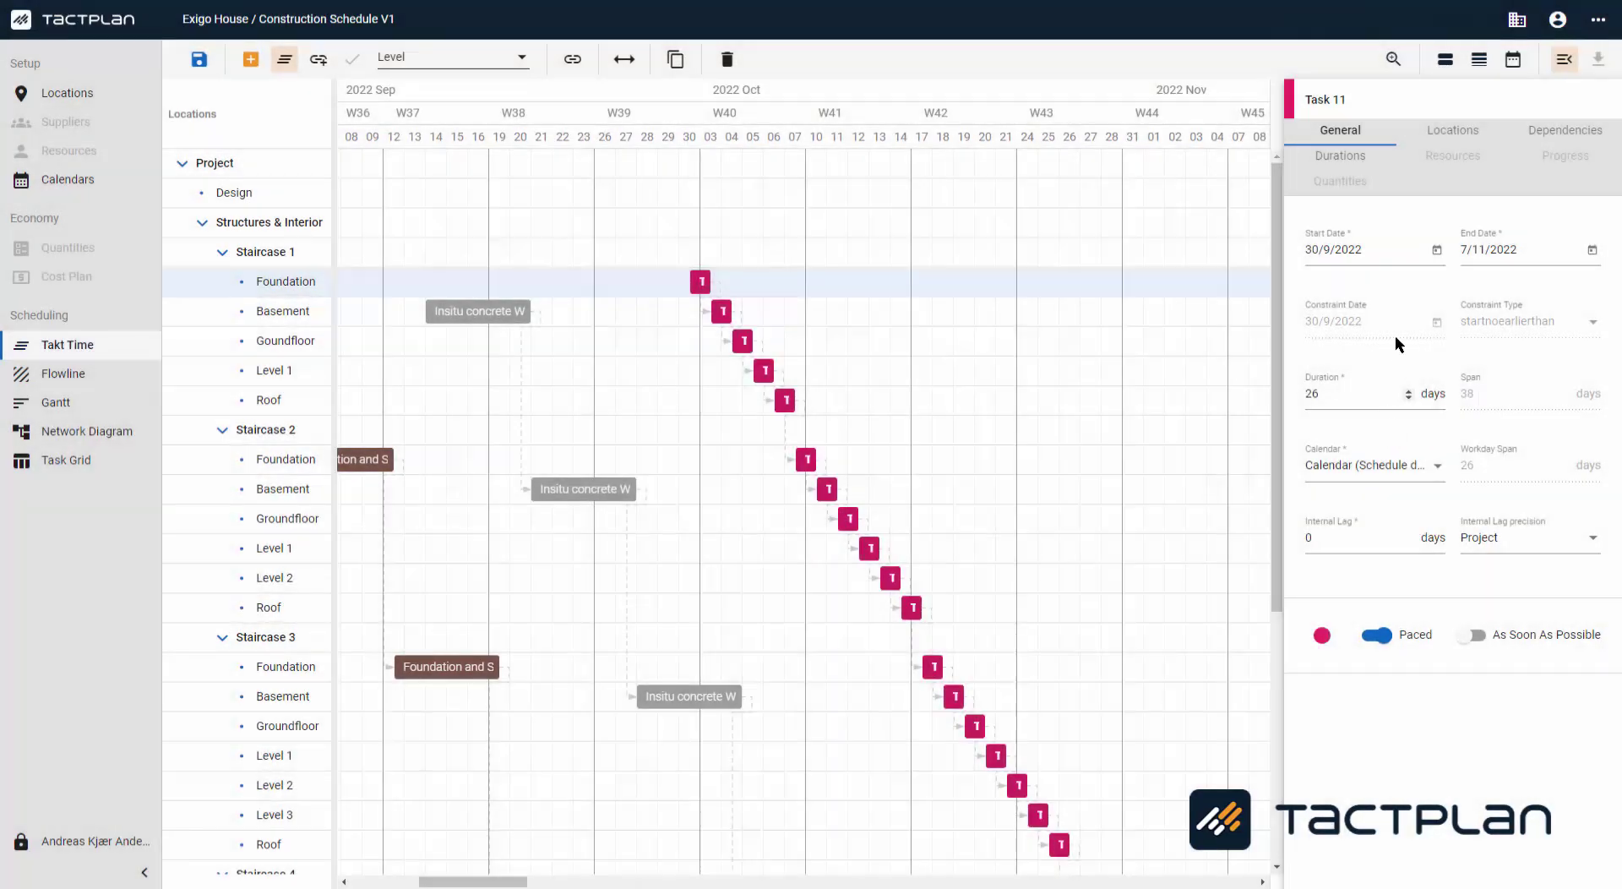
left_click_drag(1370, 101, 1313, 114)
type("E")
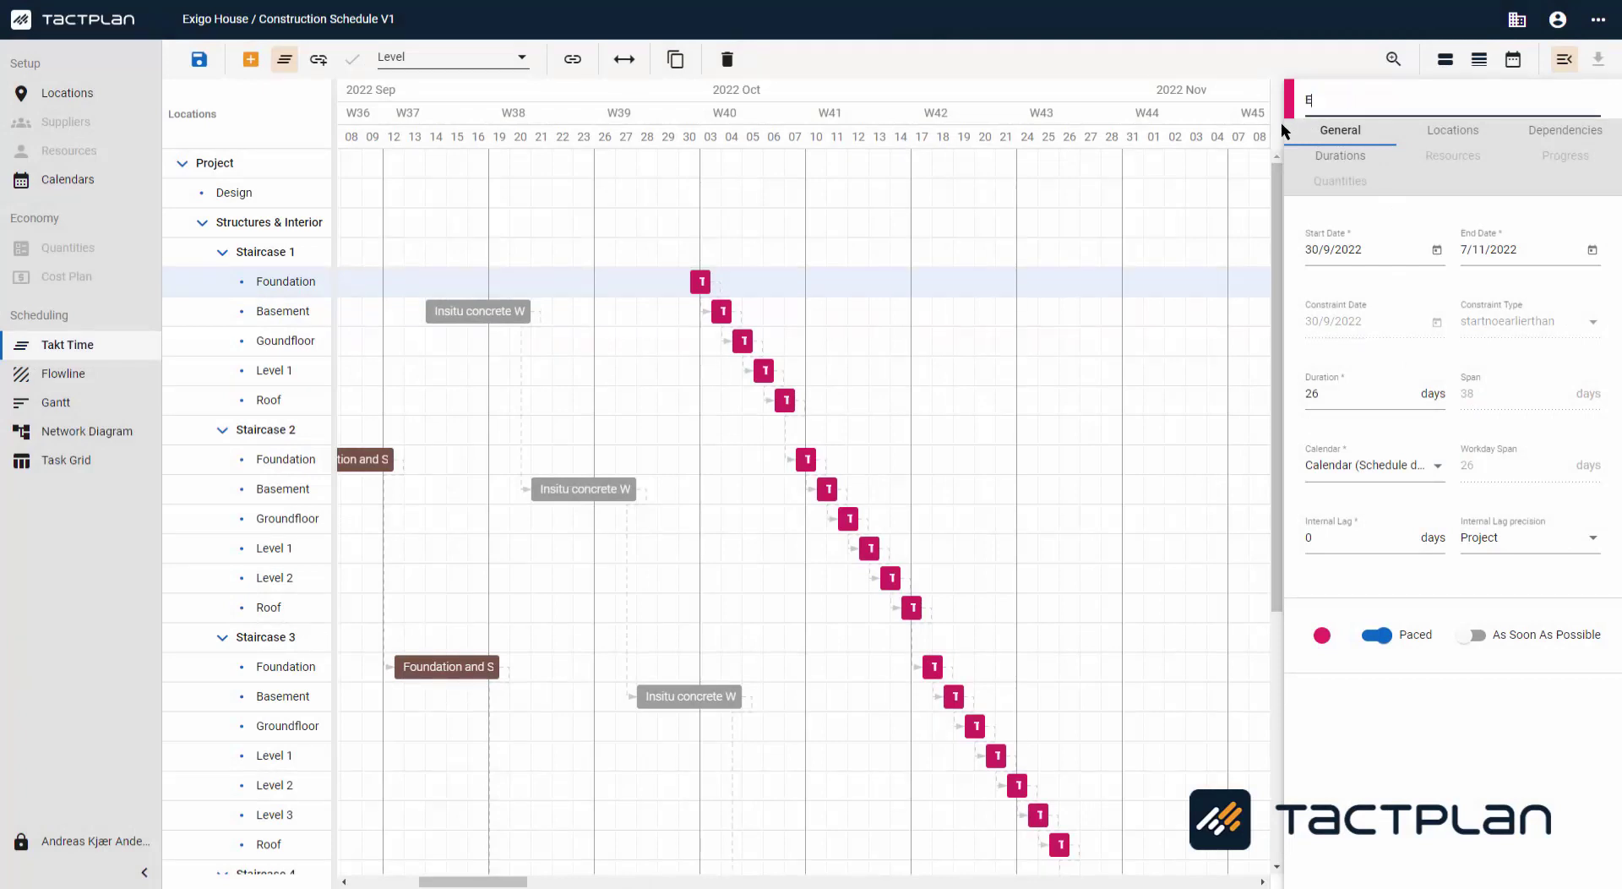
type("lement Mounting")
Step: Exclude the Foundation, Basement and Roof of Staircases 1 and 2 from Element Mounting's locations
left_click(1474, 129)
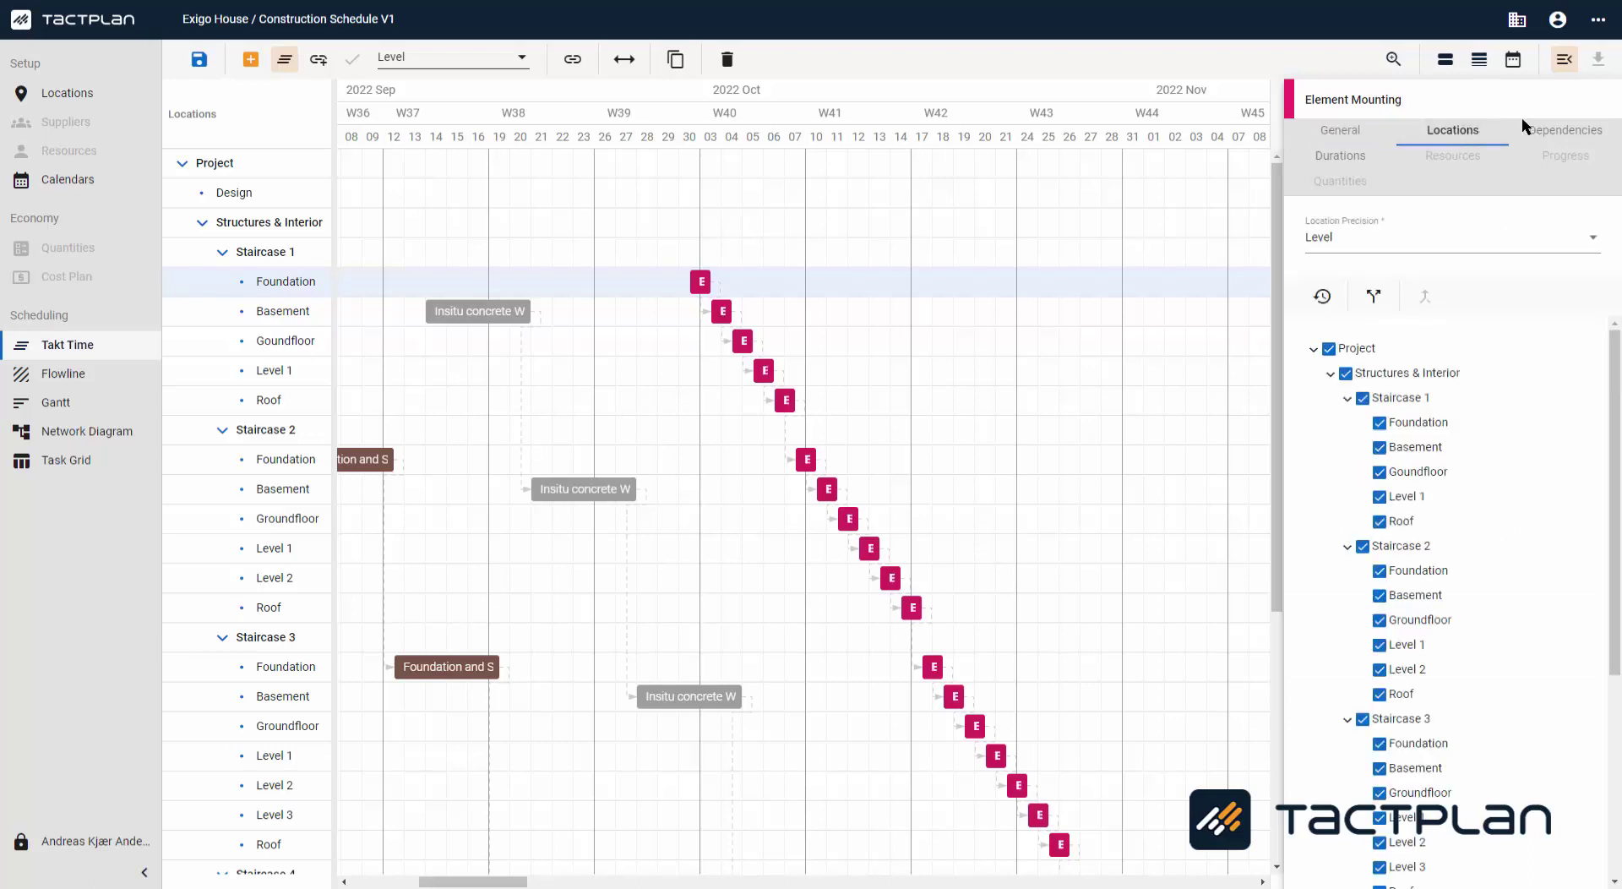
left_click(1379, 422)
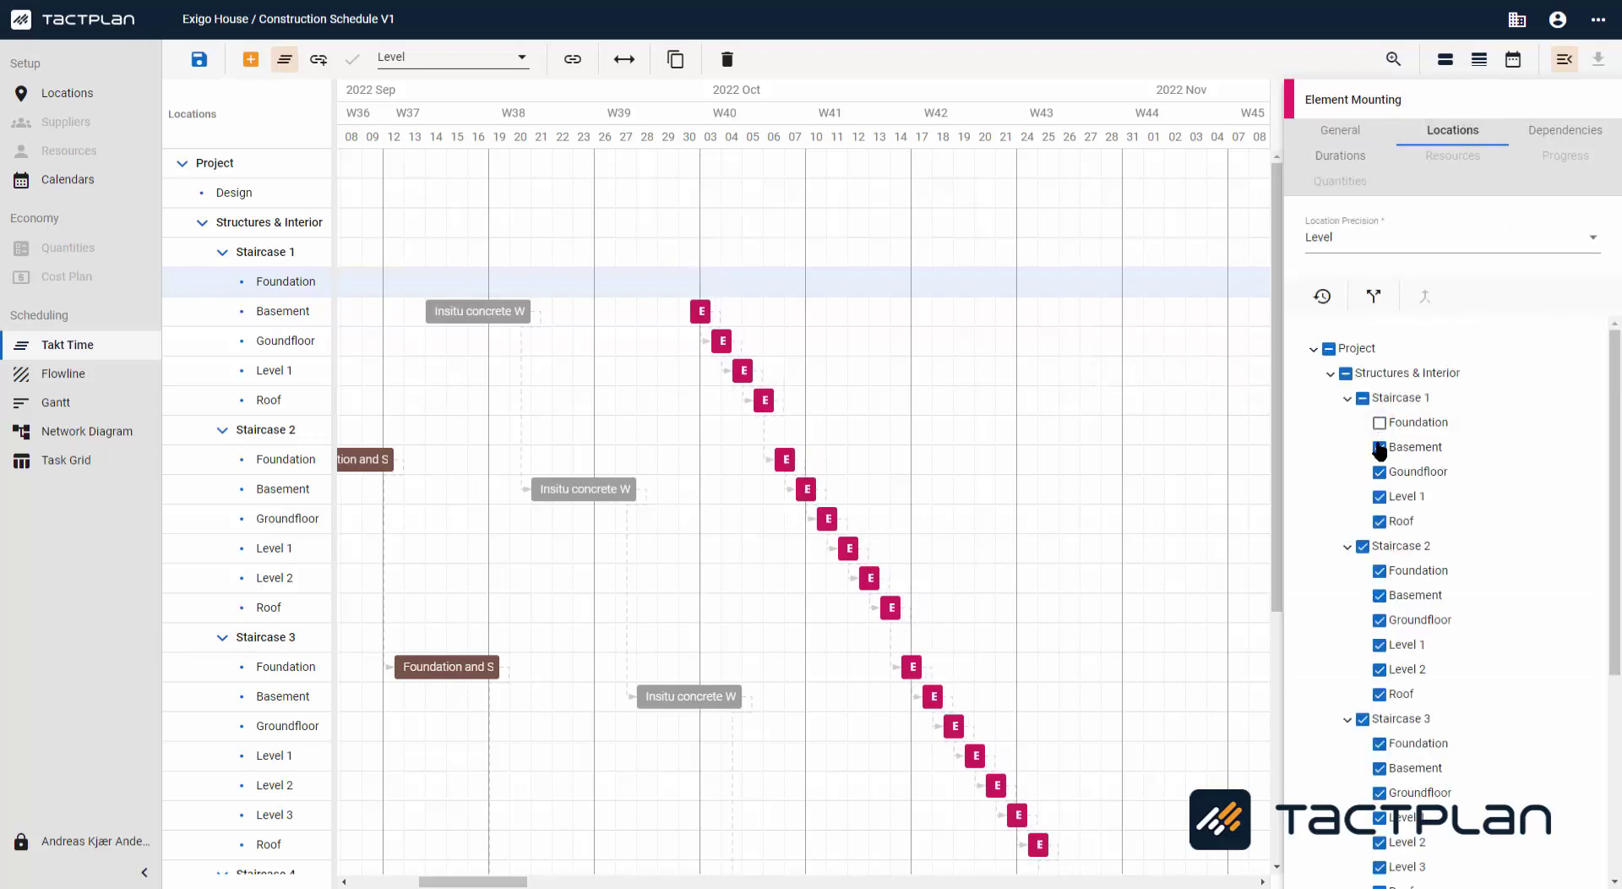
left_click(1380, 447)
left_click(1380, 521)
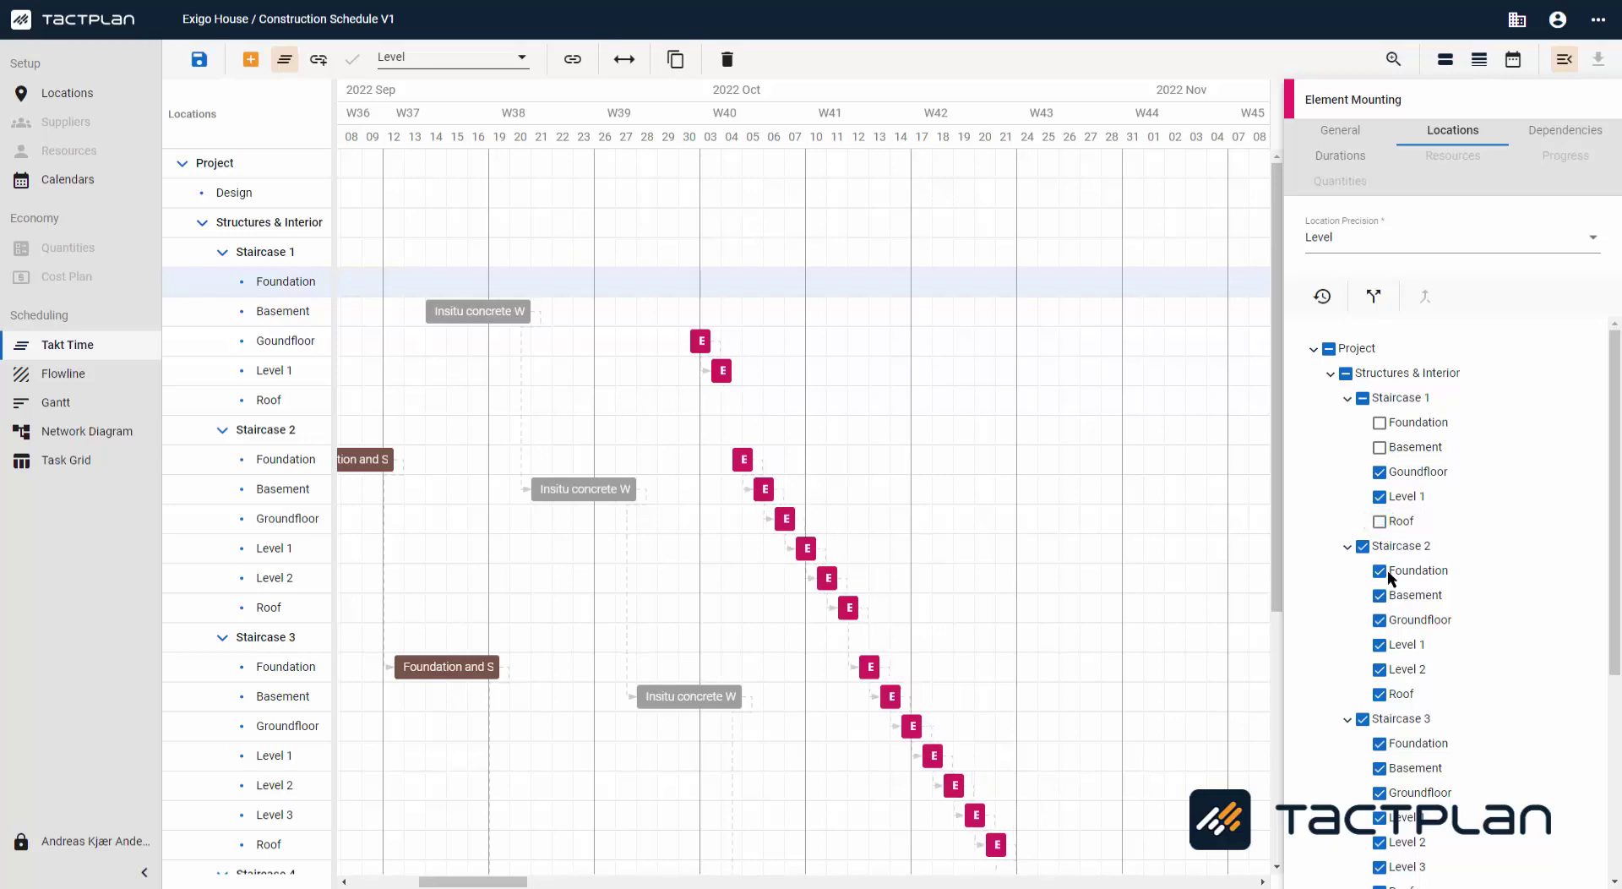
left_click(1380, 571)
left_click(1380, 596)
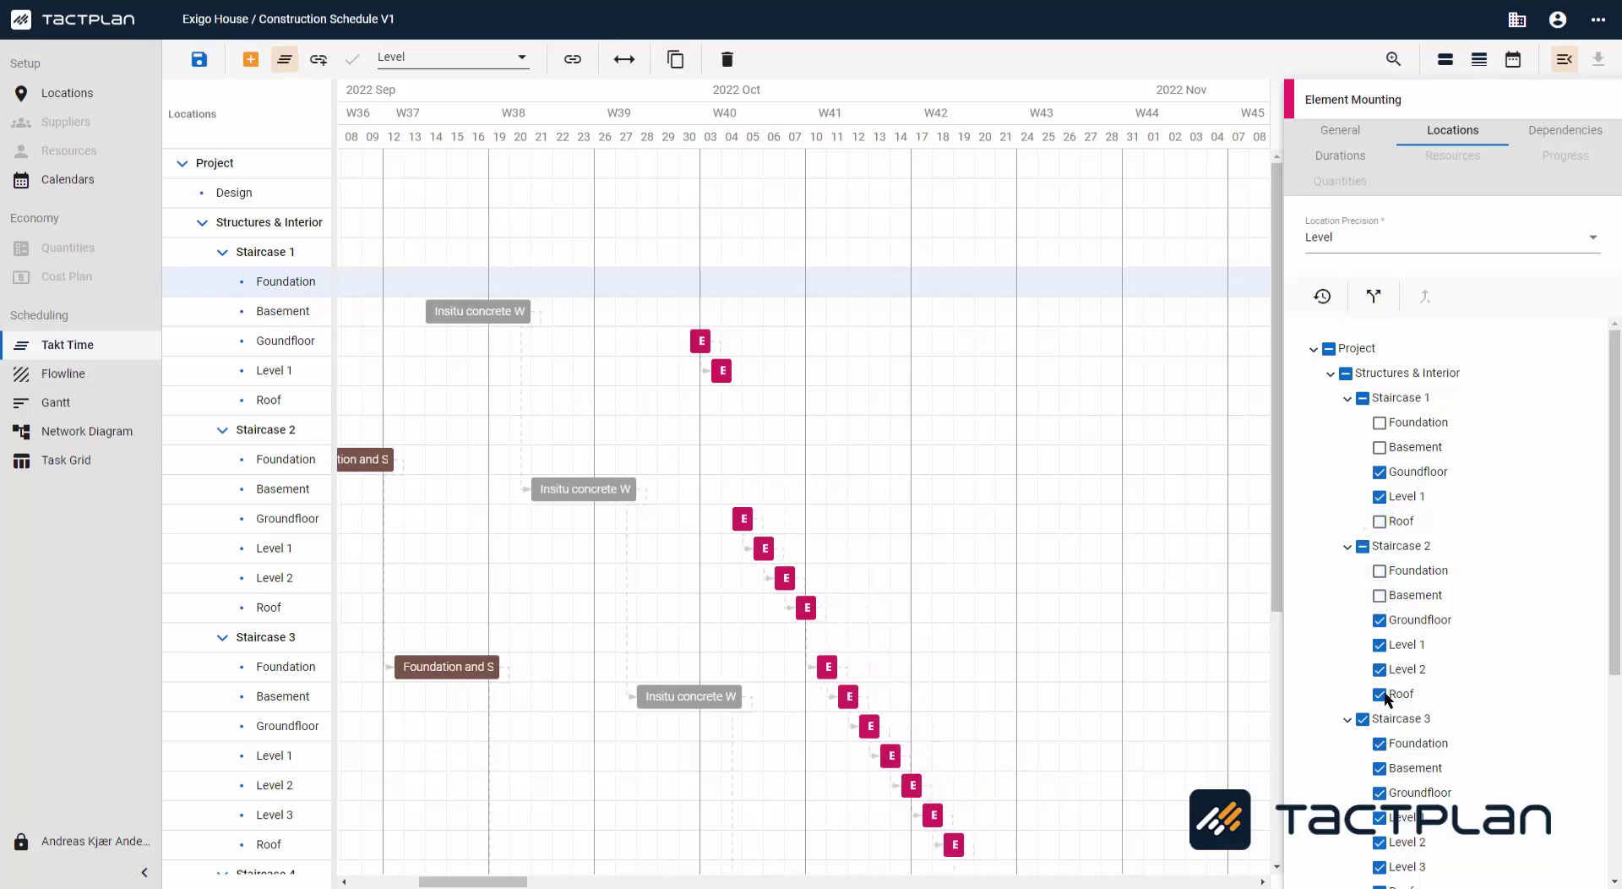
left_click(1379, 693)
Step: Exclude the Foundation, Basement and Roof of Staircases 3 and 4 from Element Mounting's locations
scroll(1428, 595, "down", 1)
scroll(1429, 595, "down", 5)
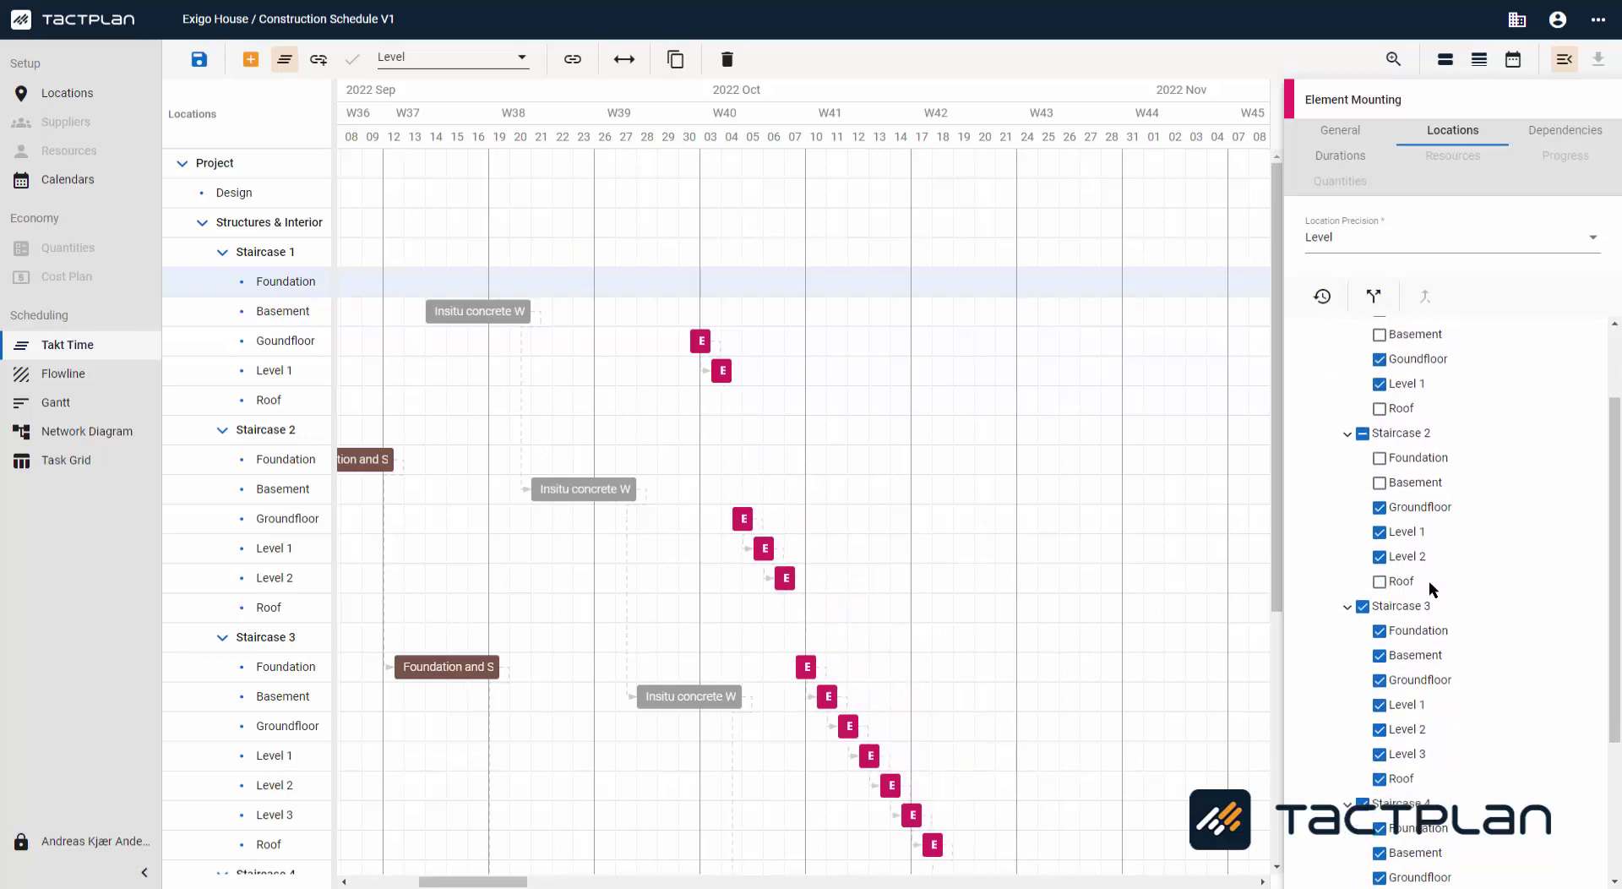
left_click(1382, 500)
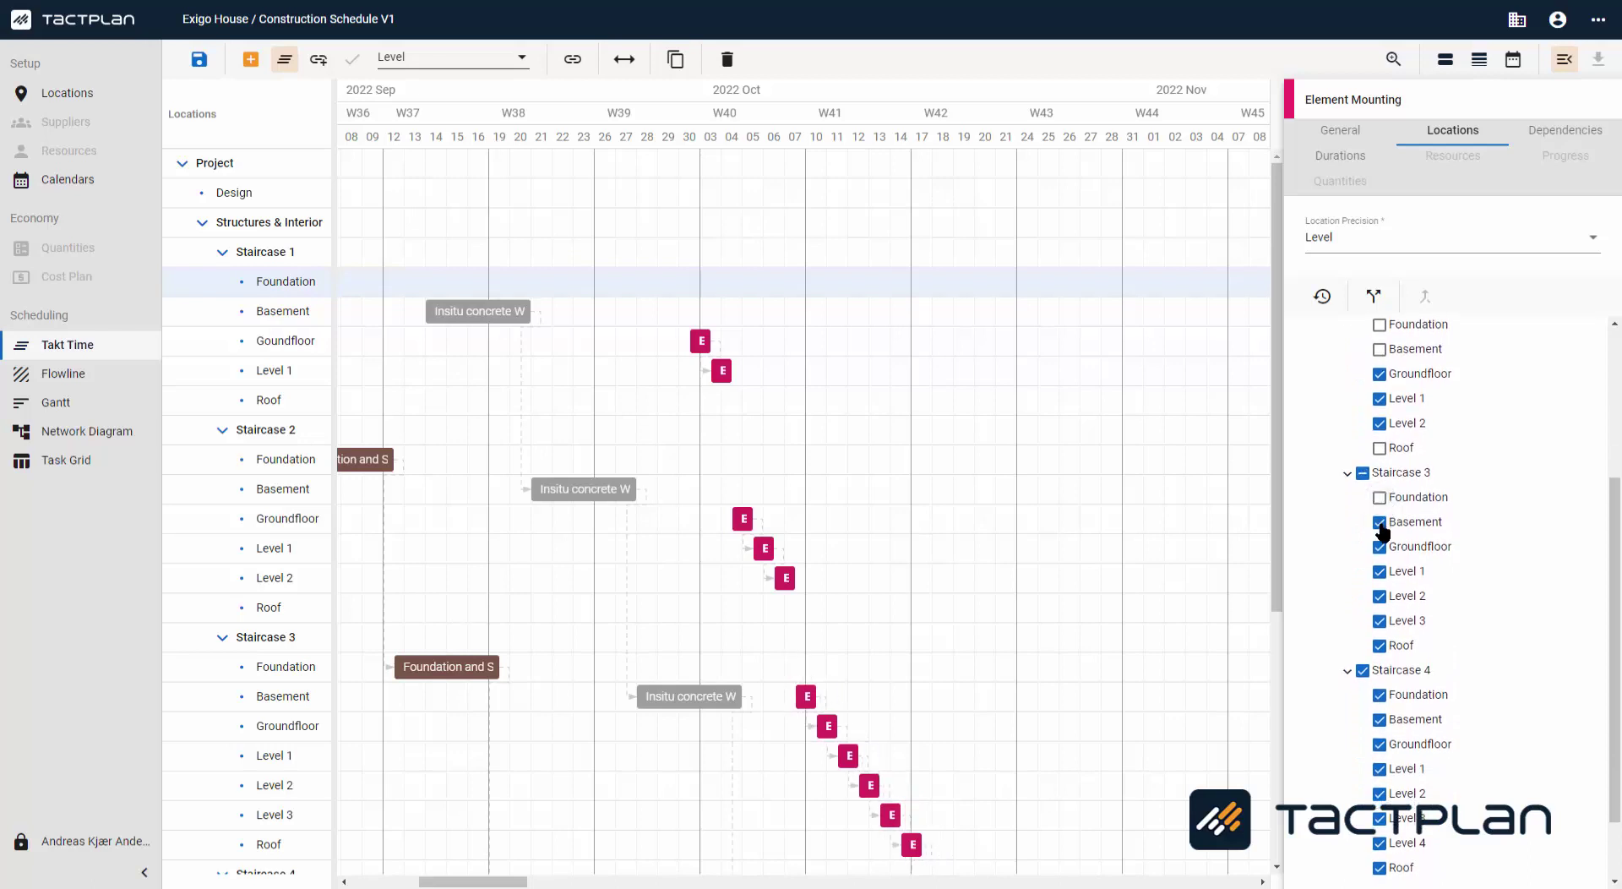
left_click(1381, 524)
left_click(1380, 645)
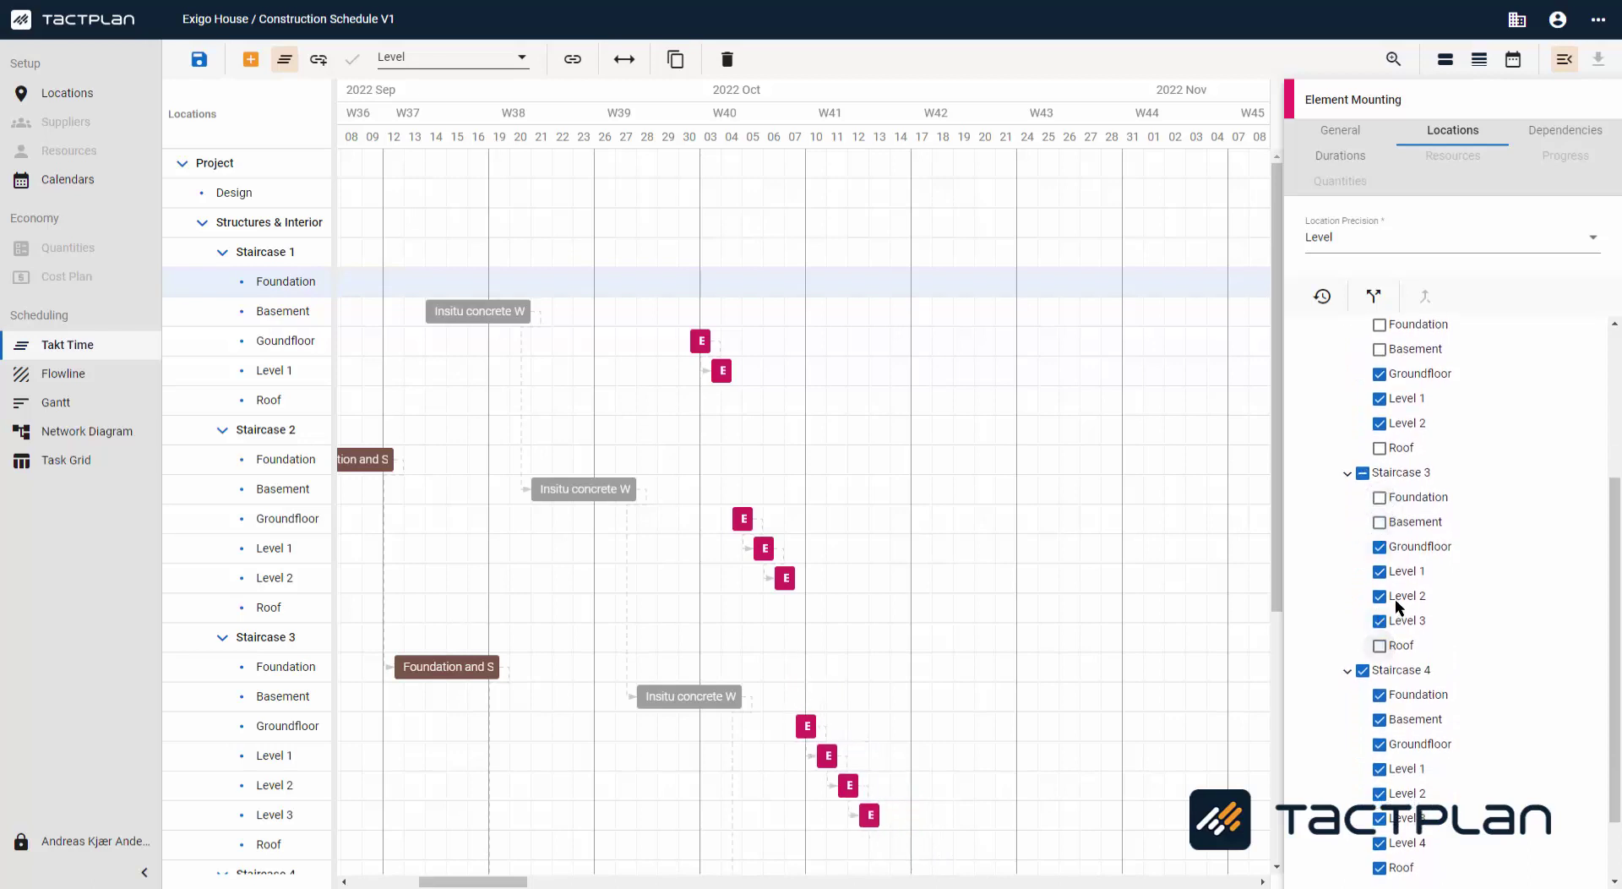
scroll(1385, 625, "down", 2)
left_click(1379, 608)
left_click(1379, 633)
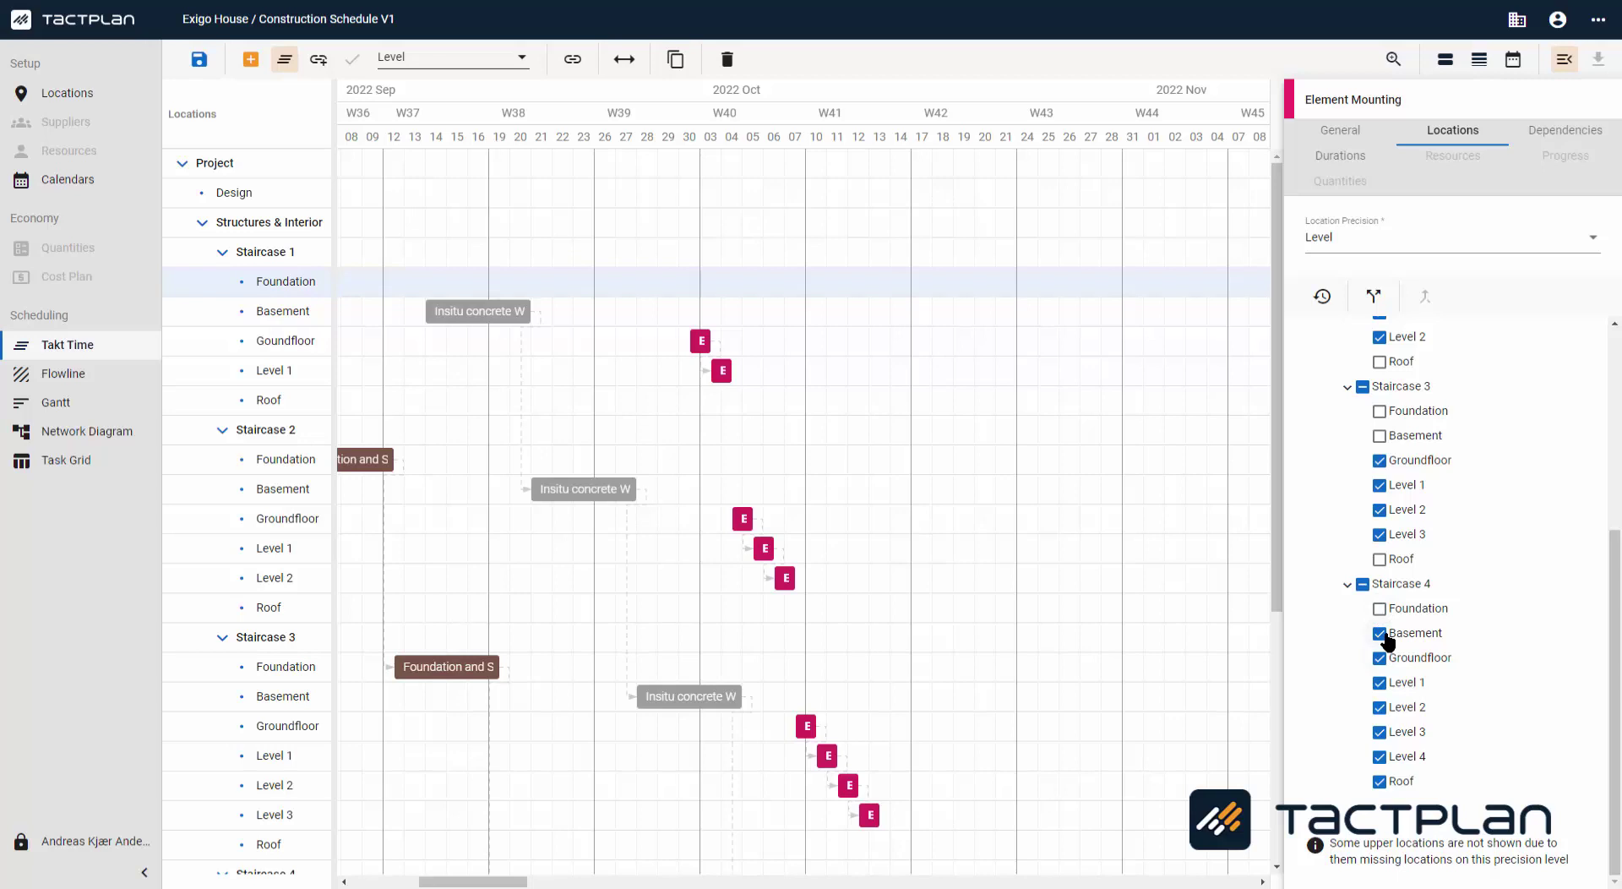
left_click(1379, 780)
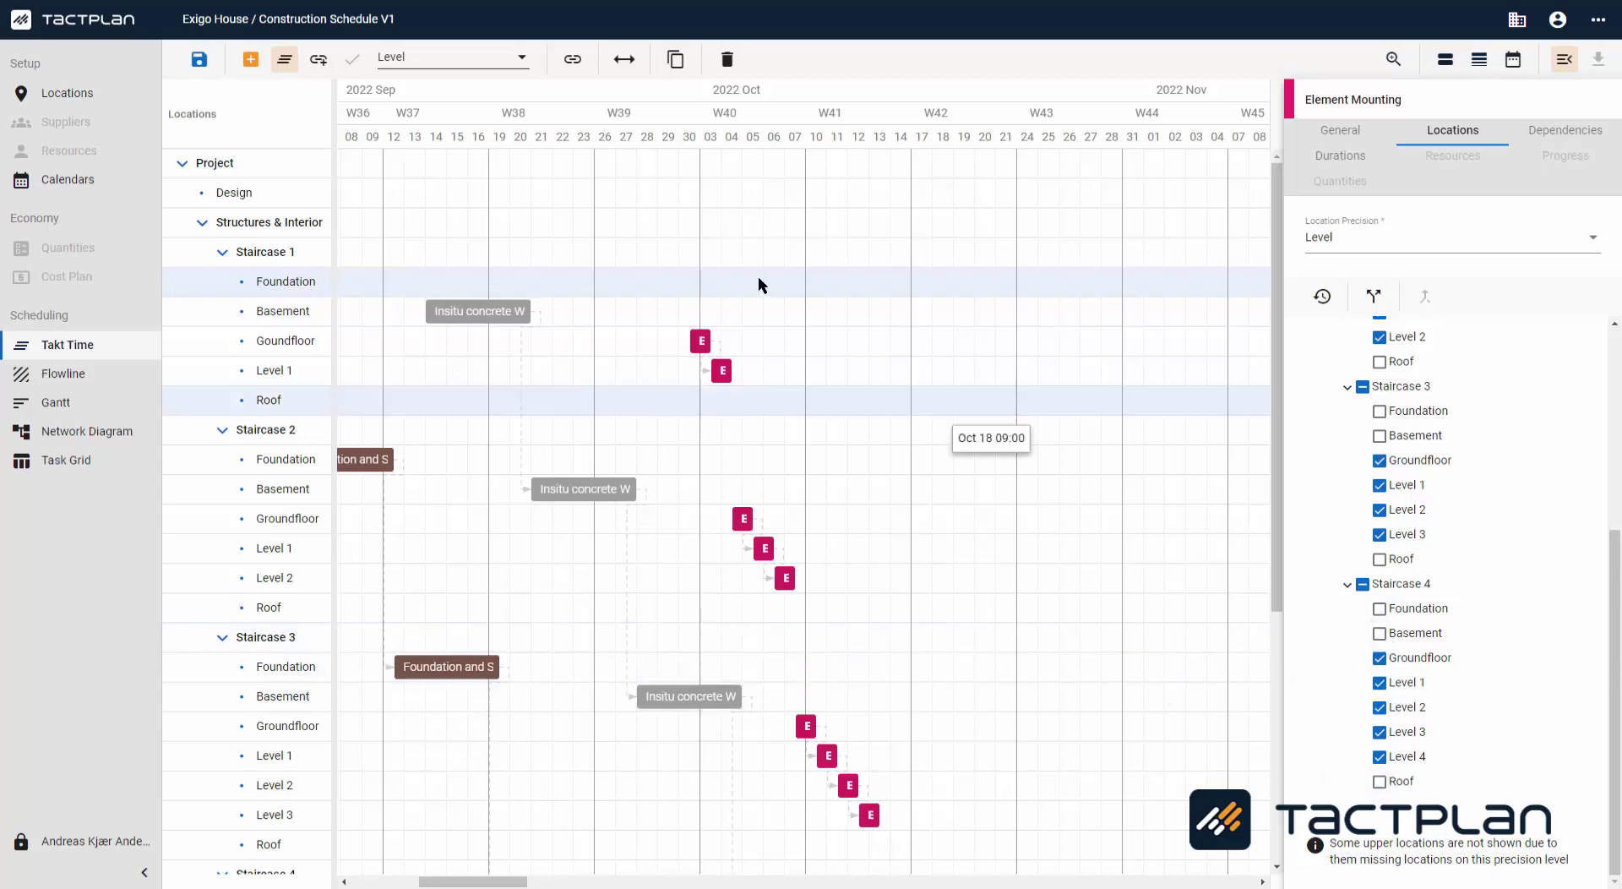
Step: Reorder Element Mounting's locations so the Groundfloors of Staircases 2, 3 and 4 directly follow Staircase 1's Goundfloor
scroll(545, 342, "down", 1)
scroll(738, 337, "down", 4)
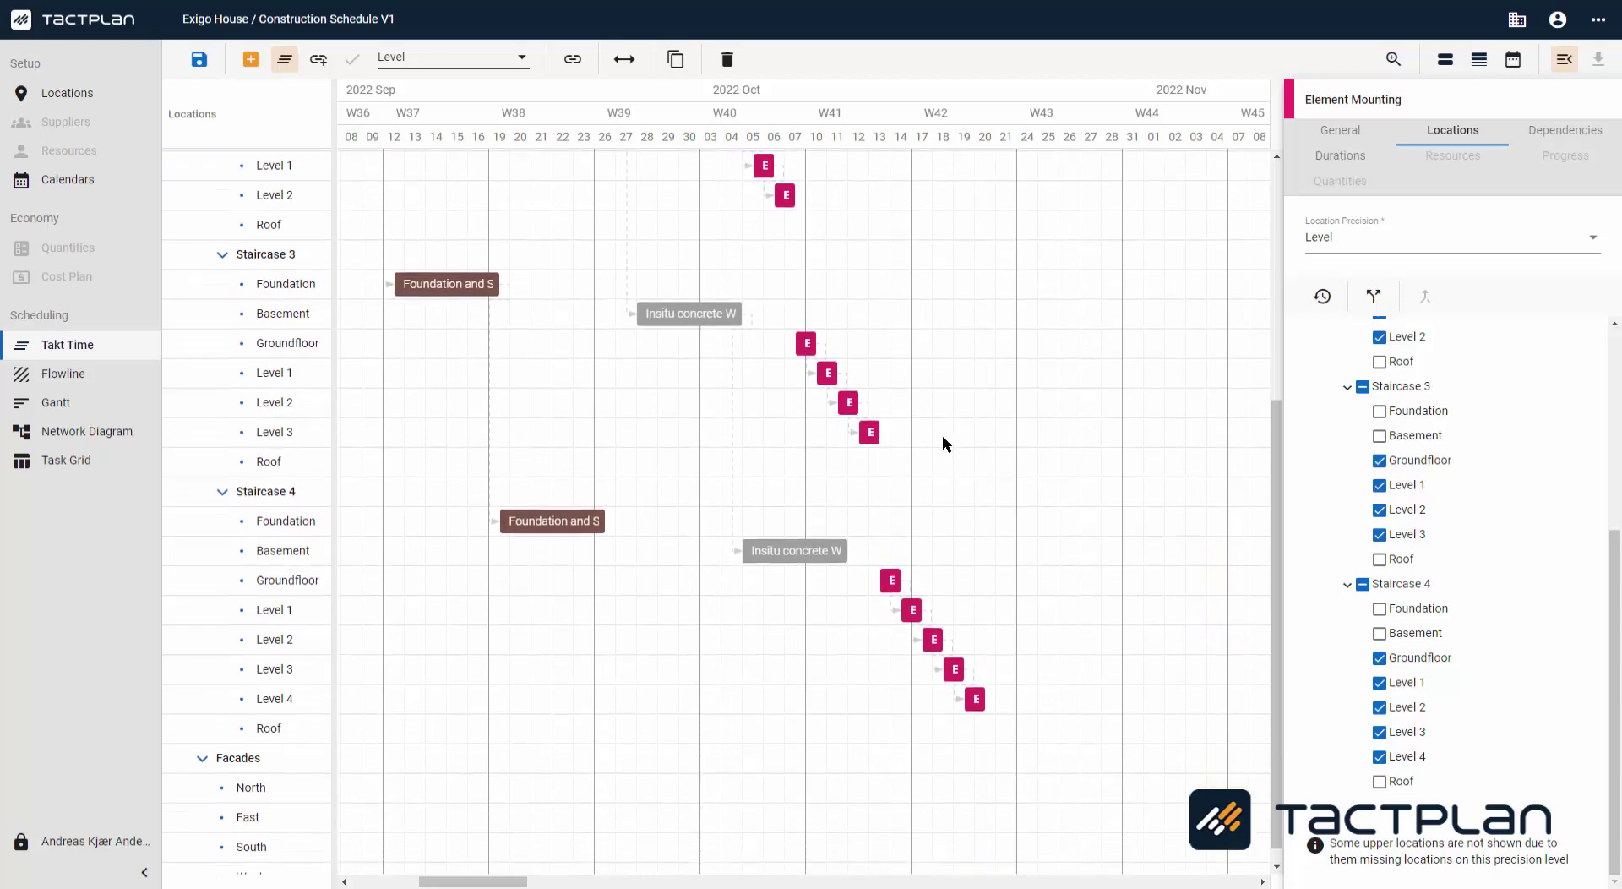
scroll(941, 434, "up", 3)
scroll(1443, 470, "up", 4)
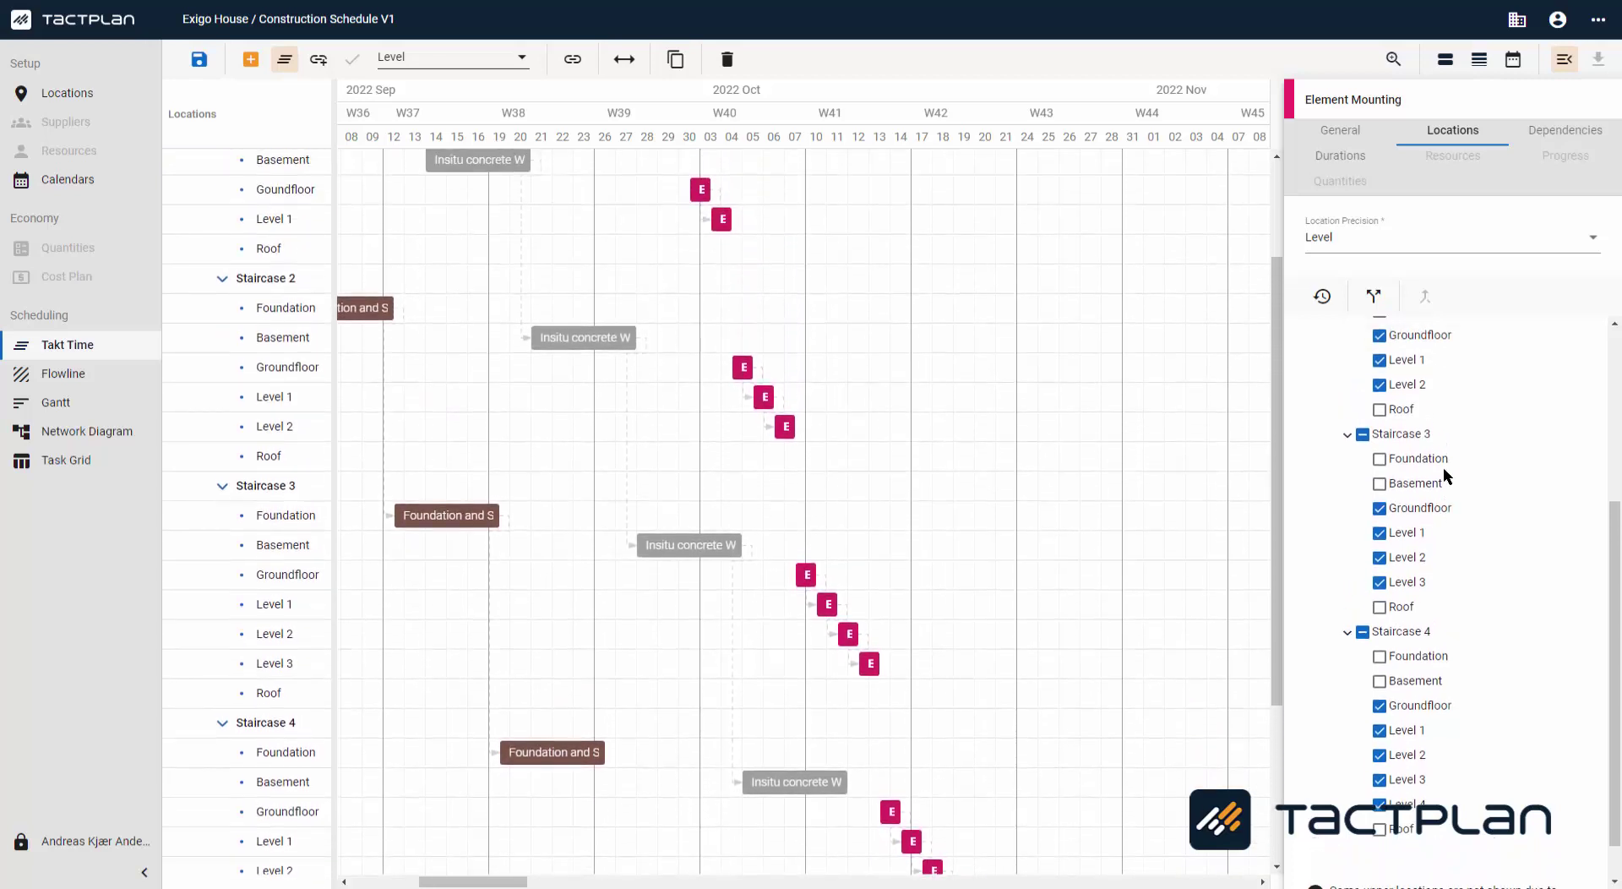
scroll(1445, 466, "up", 1)
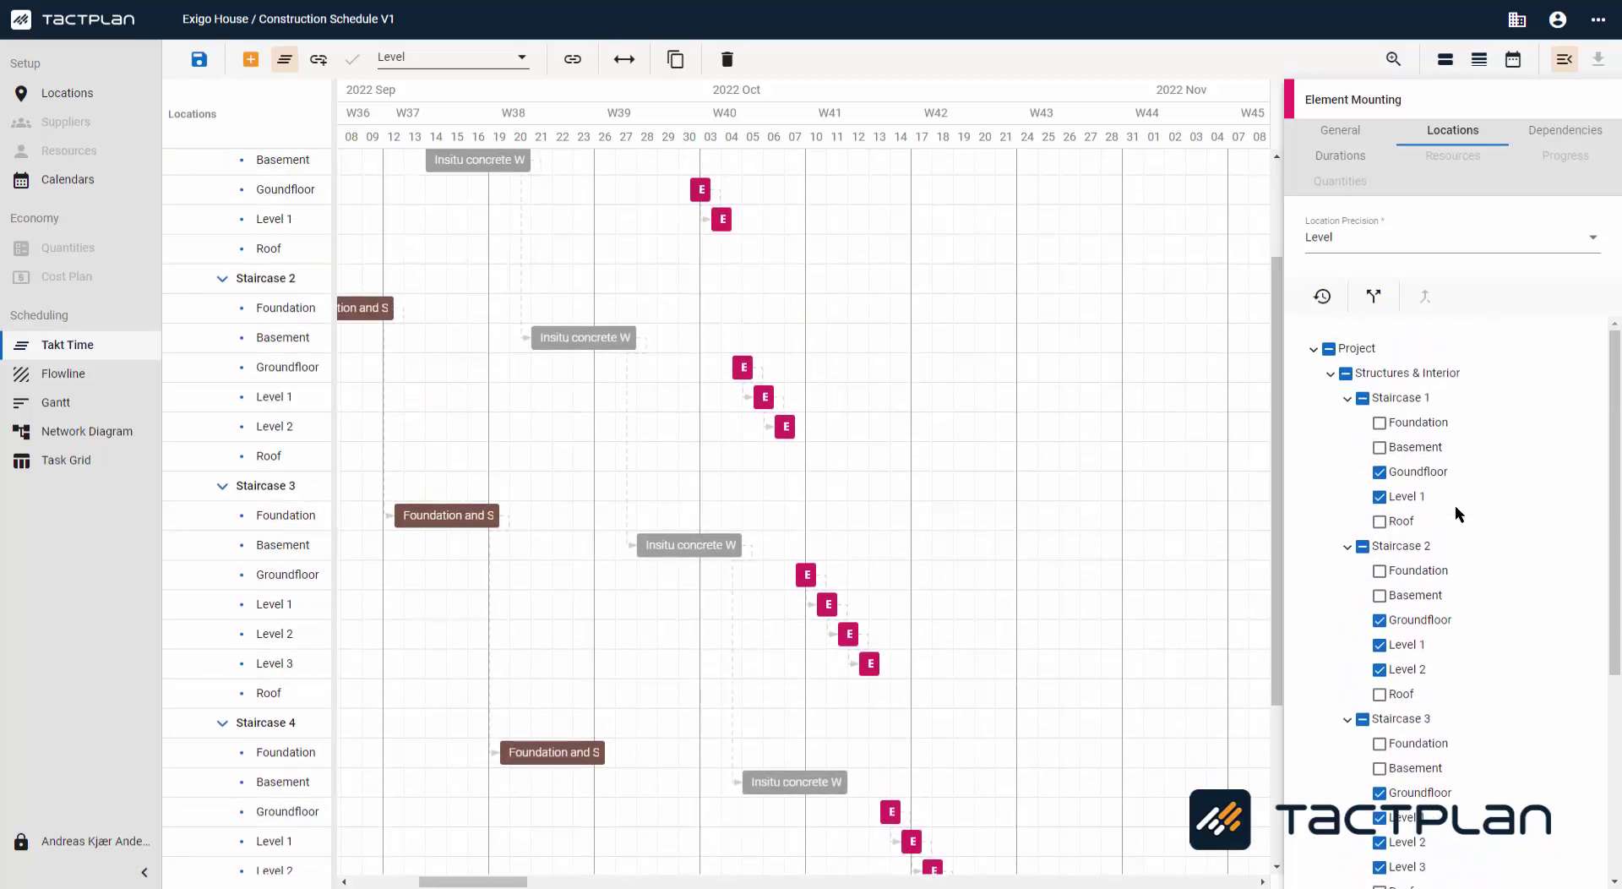
left_click_drag(1436, 612, 1441, 491)
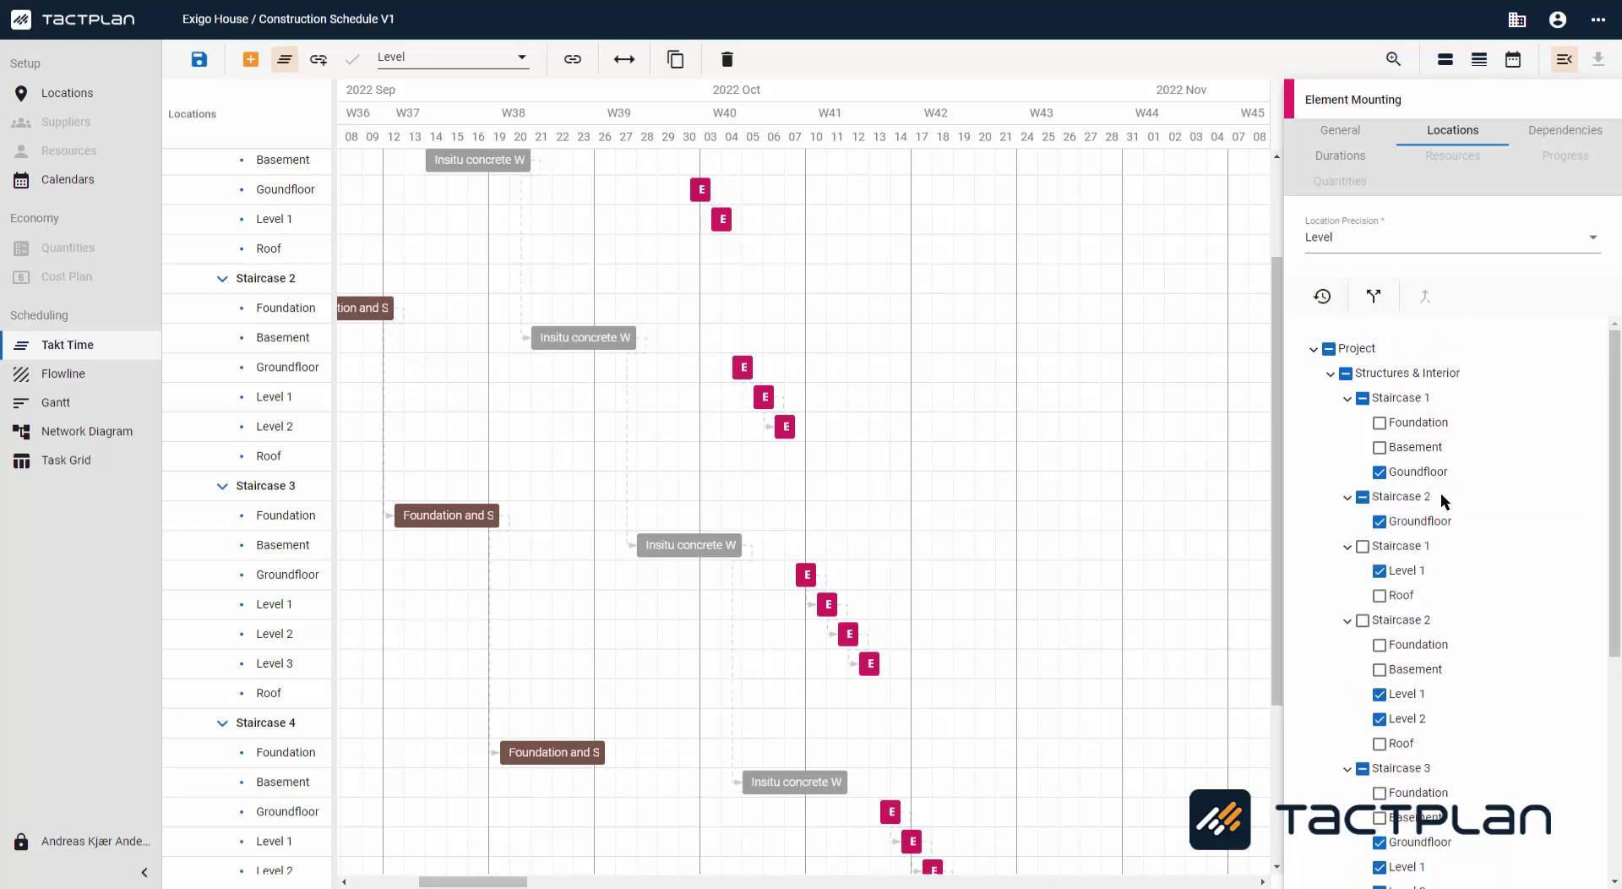
left_click_drag(1427, 841, 1441, 545)
scroll(1441, 545, "down", 5)
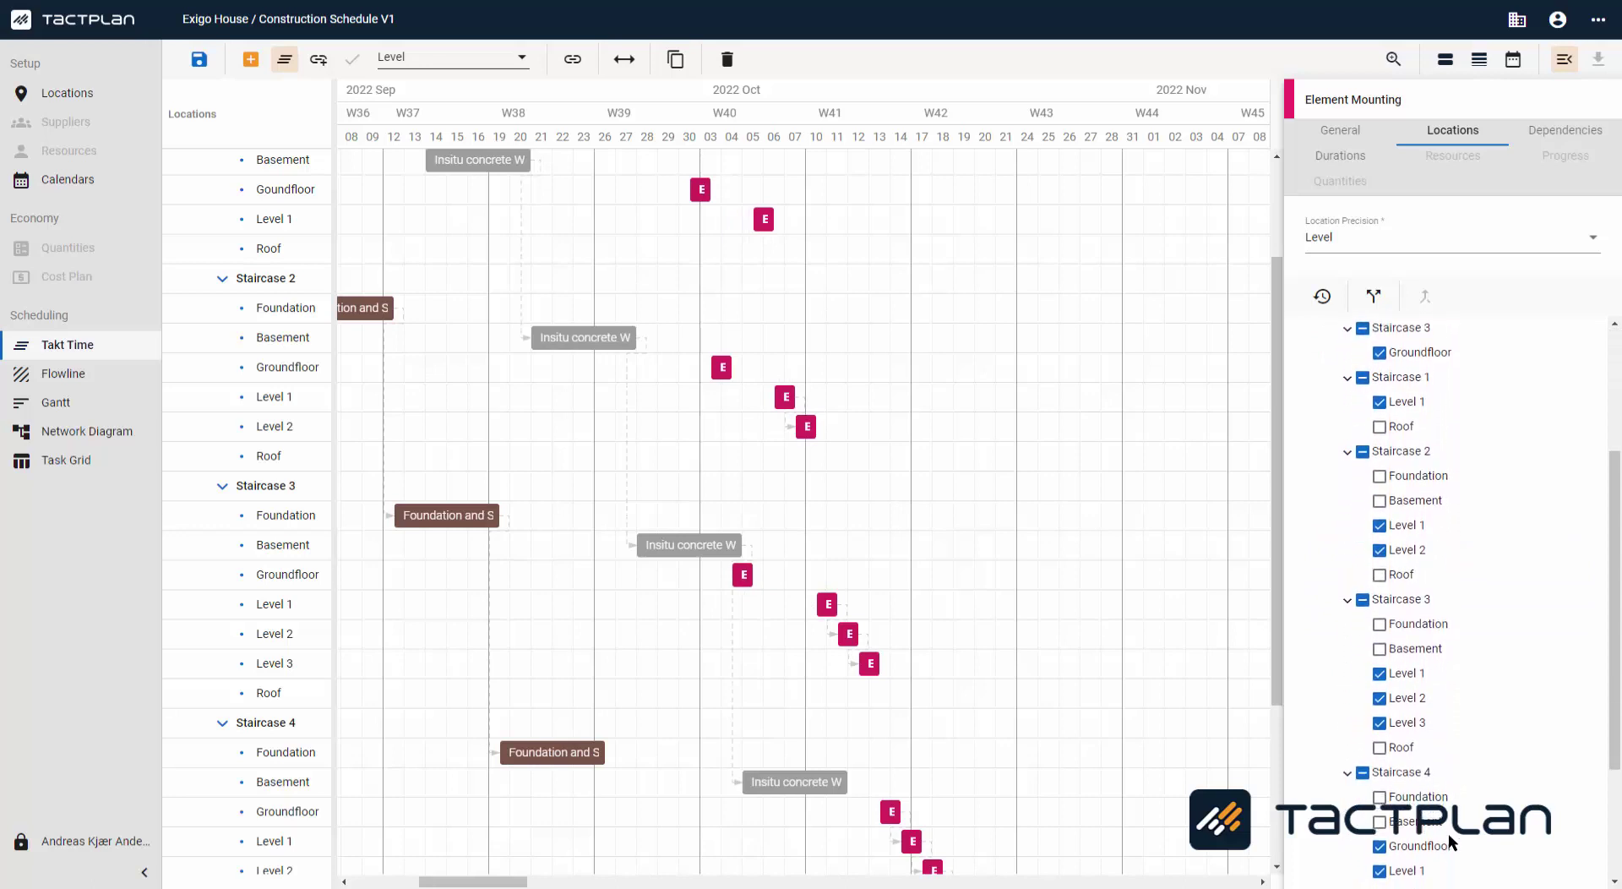
left_click_drag(1419, 850, 1480, 370)
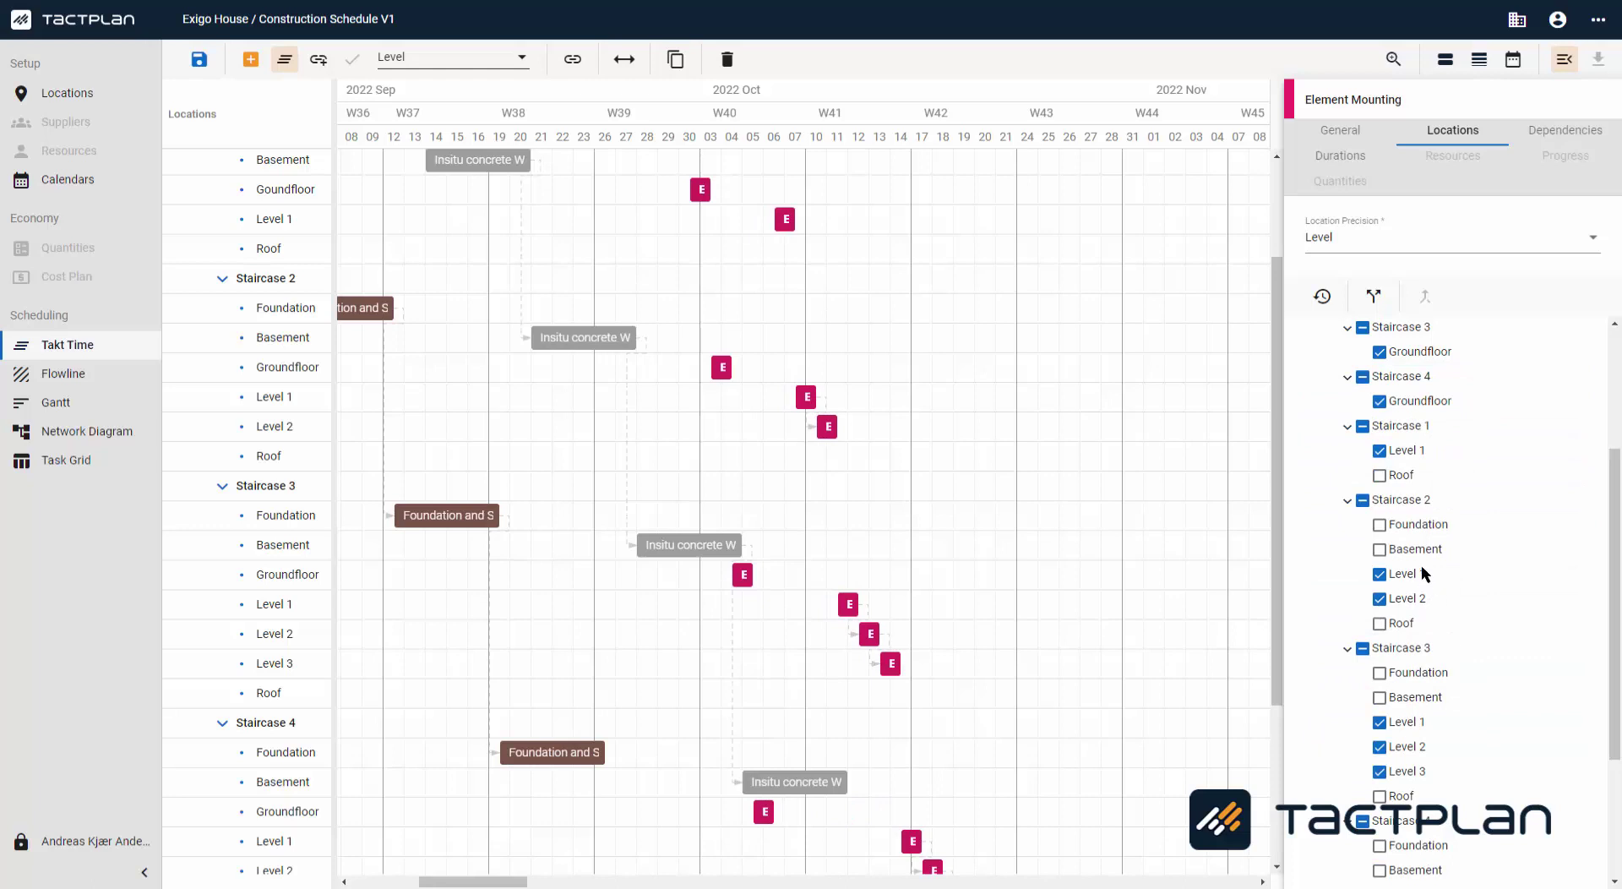
Step: Move Level 1 of Staircases 2, 3 and 4 directly after Staircase 1's Level 1 in Element Mounting's location order
left_click_drag(1421, 574, 1417, 464)
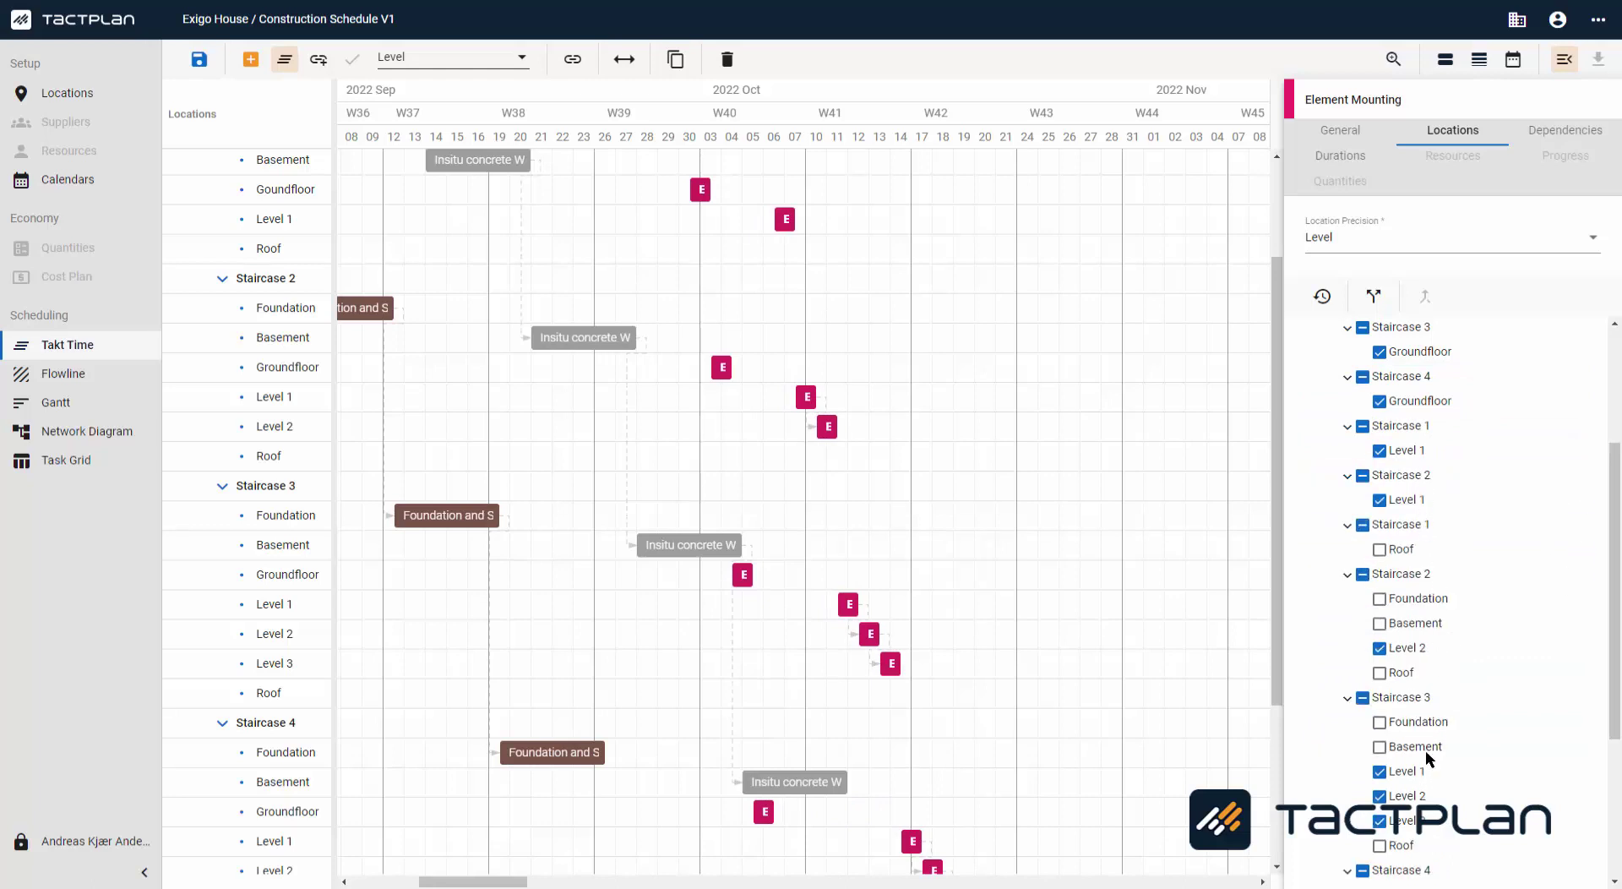
left_click_drag(1428, 768, 1432, 517)
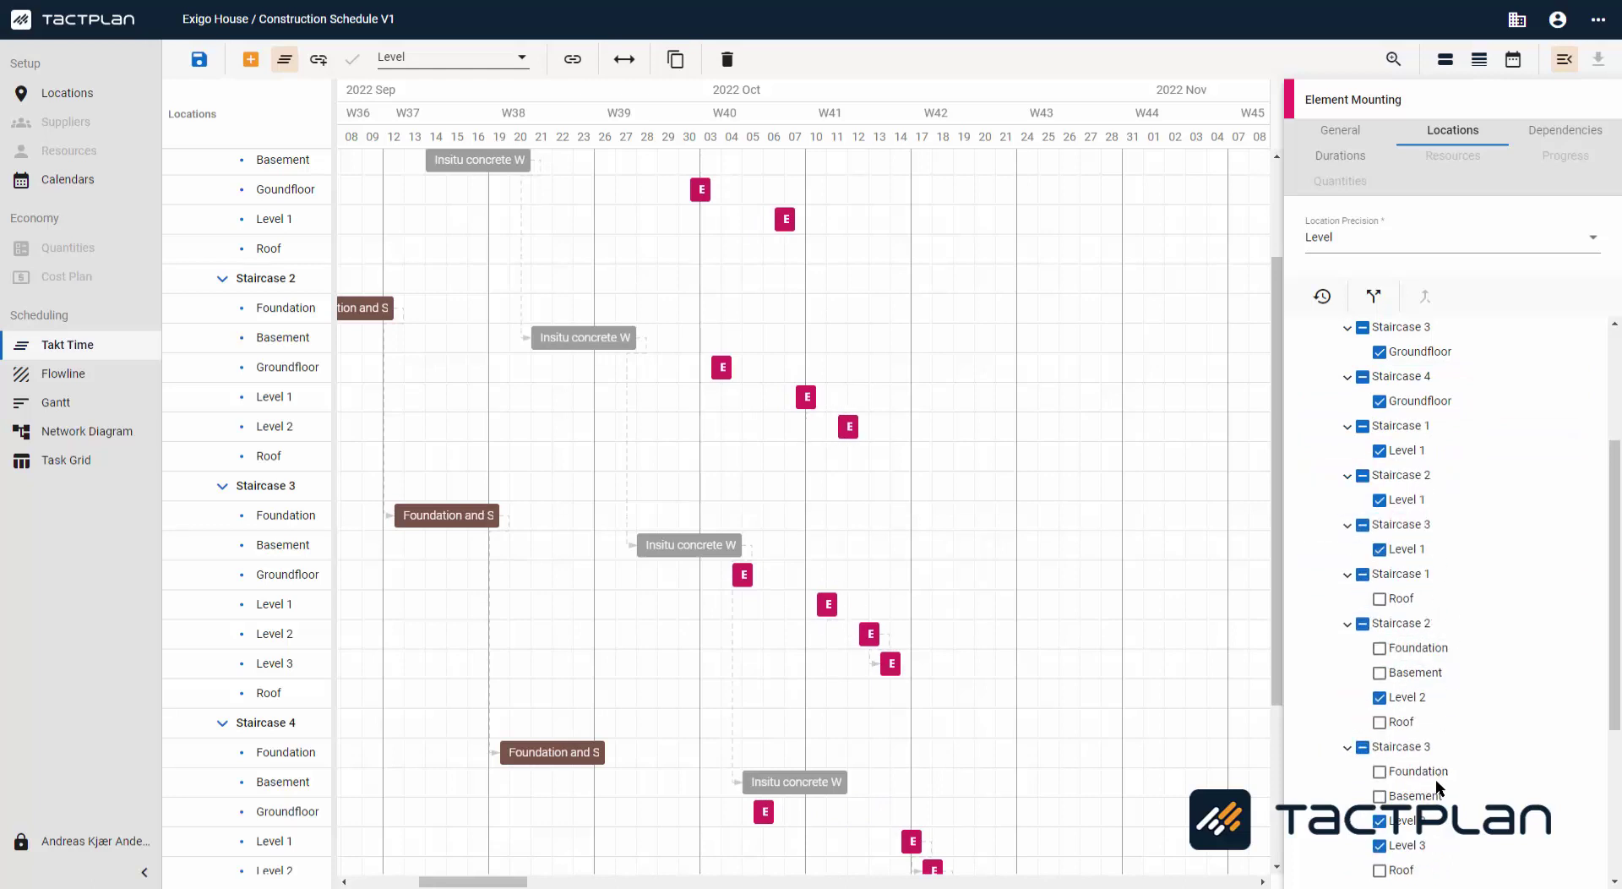
scroll(1436, 787, "down", 3)
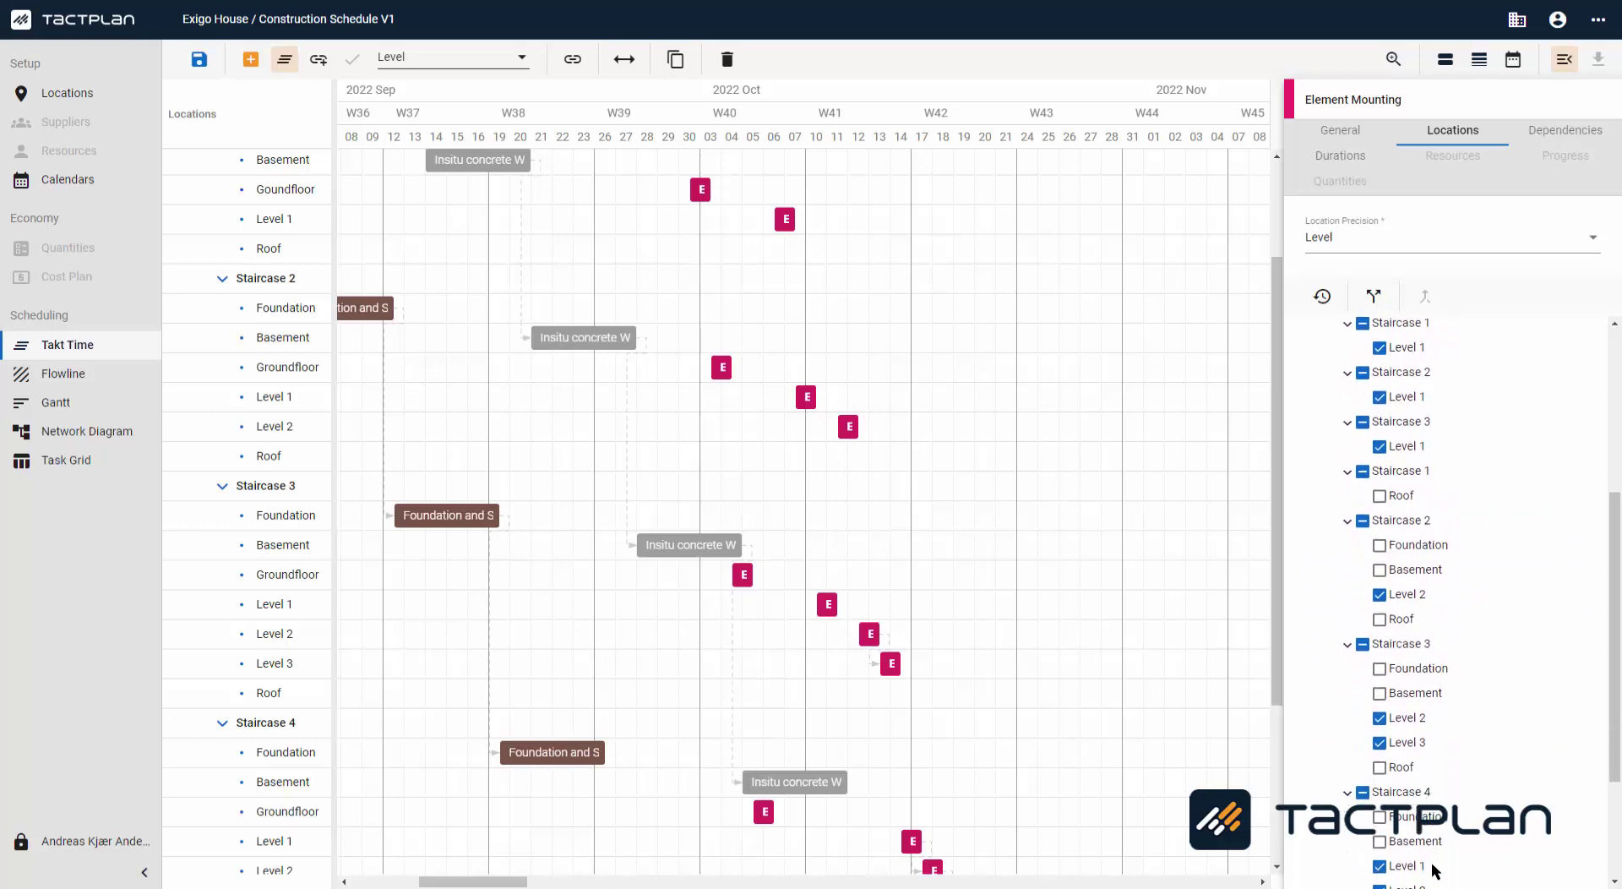
left_click_drag(1430, 864, 1427, 463)
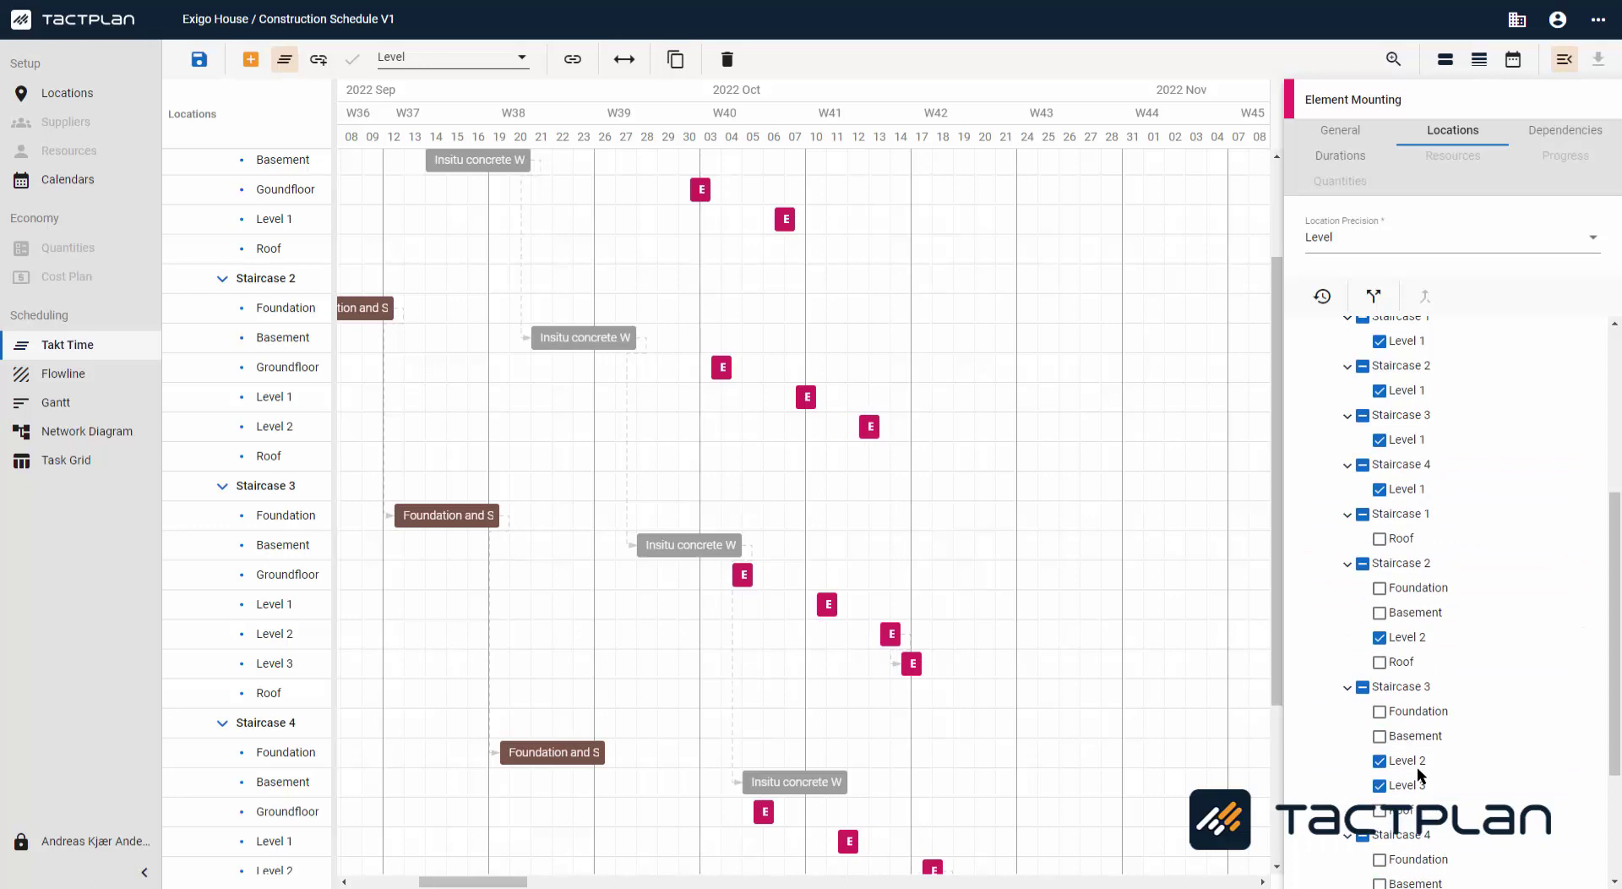
Step: Move Level 2 of Staircases 3 and 4 directly after Staircase 2's Level 2, then review the floor-by-floor sequence in the schedule
left_click_drag(1419, 764, 1421, 684)
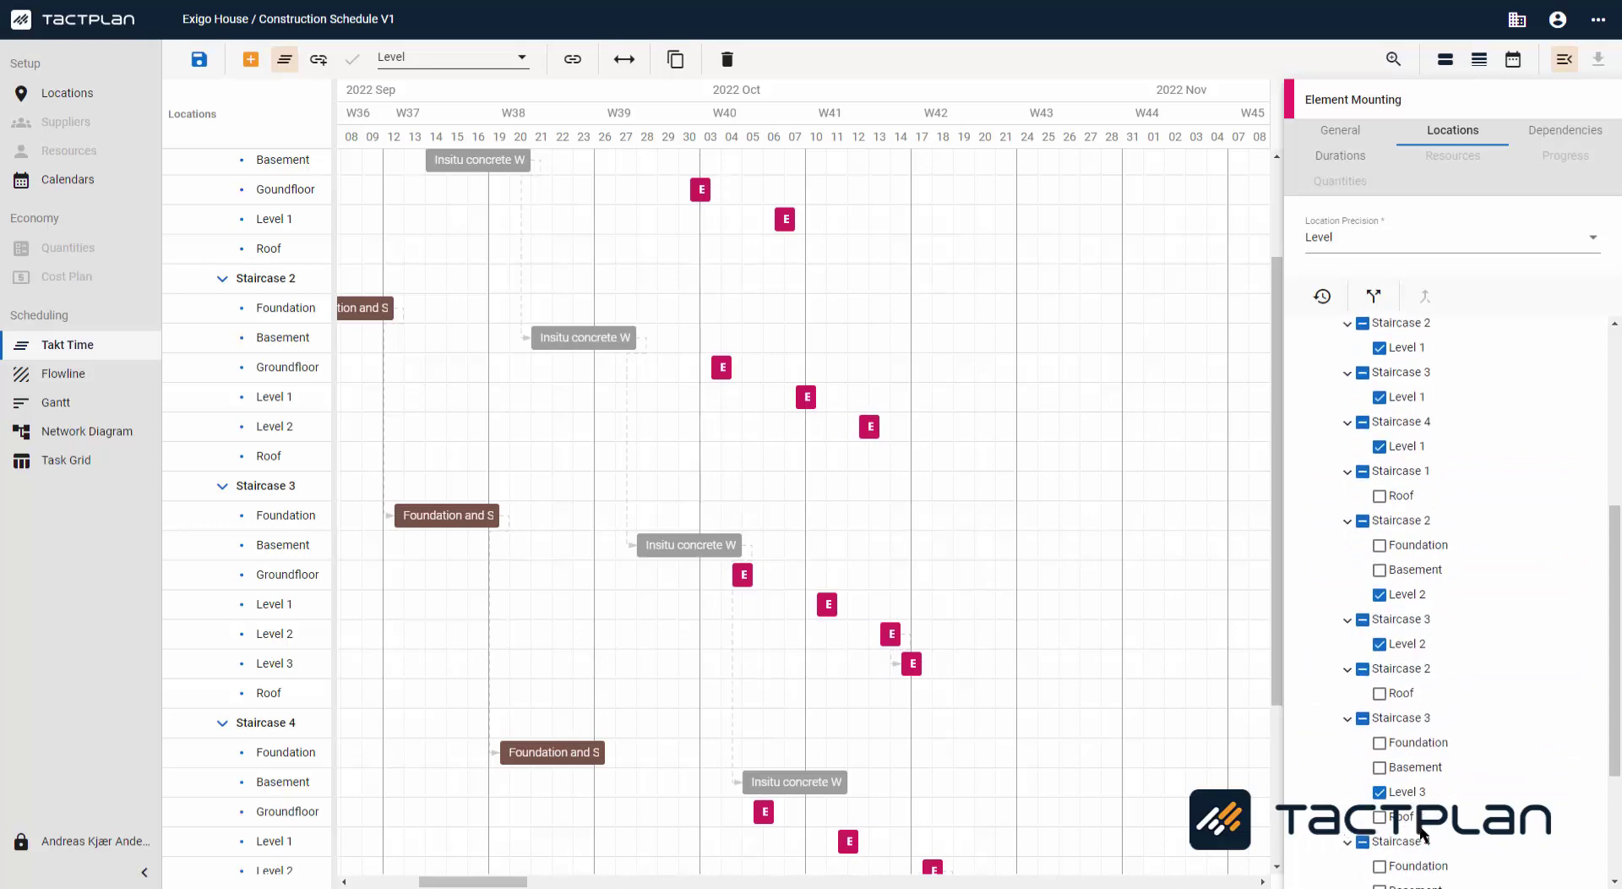
left_click_drag(1424, 834, 1433, 595)
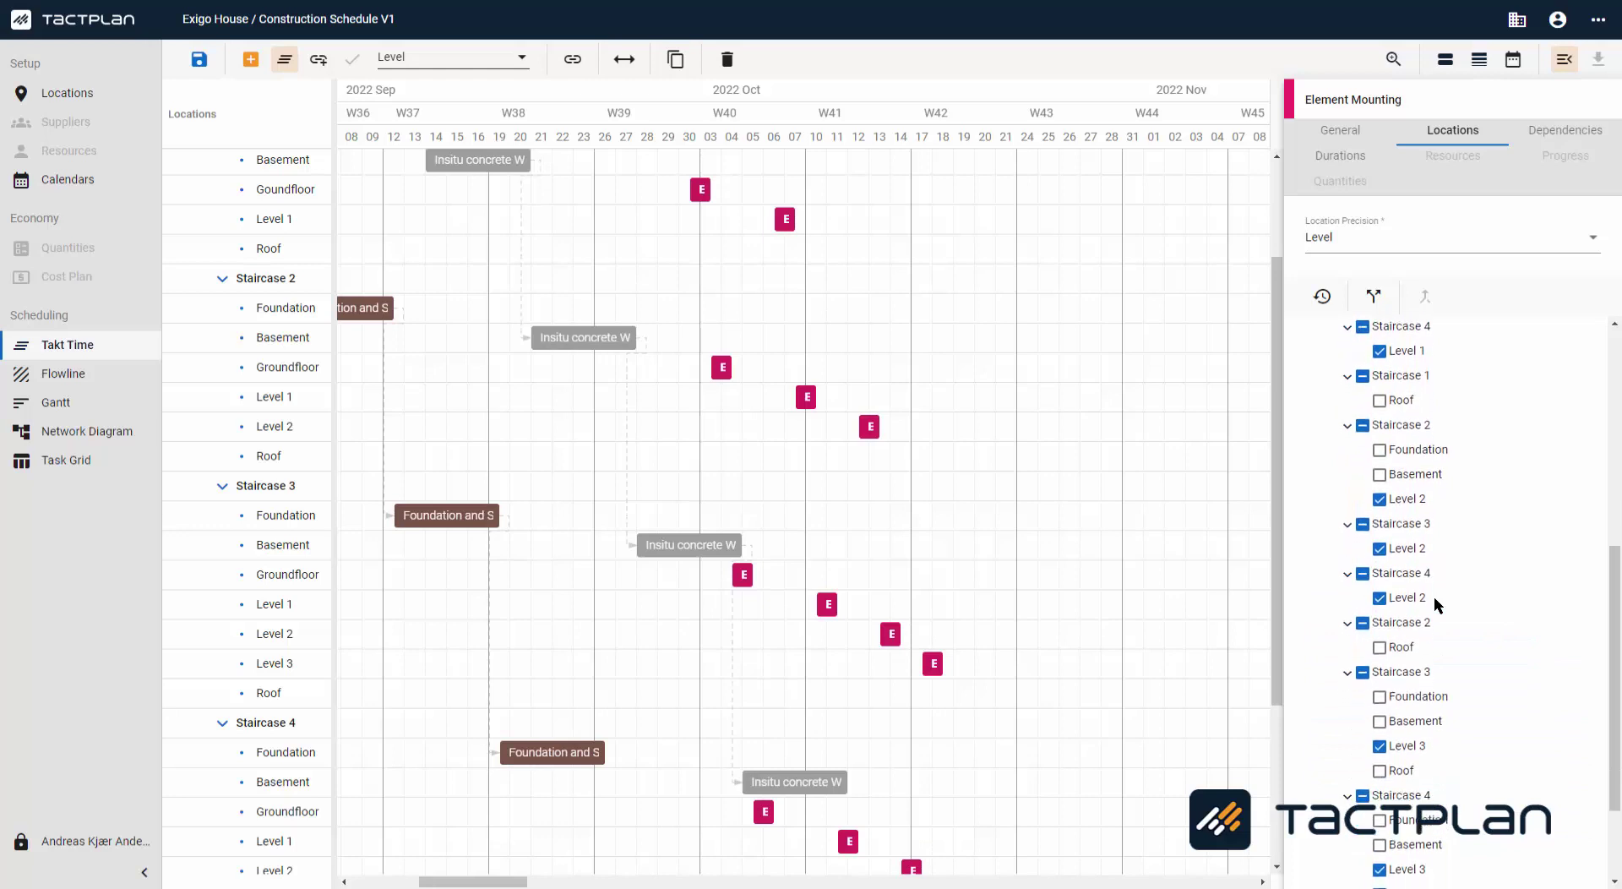
scroll(1433, 597, "down", 3)
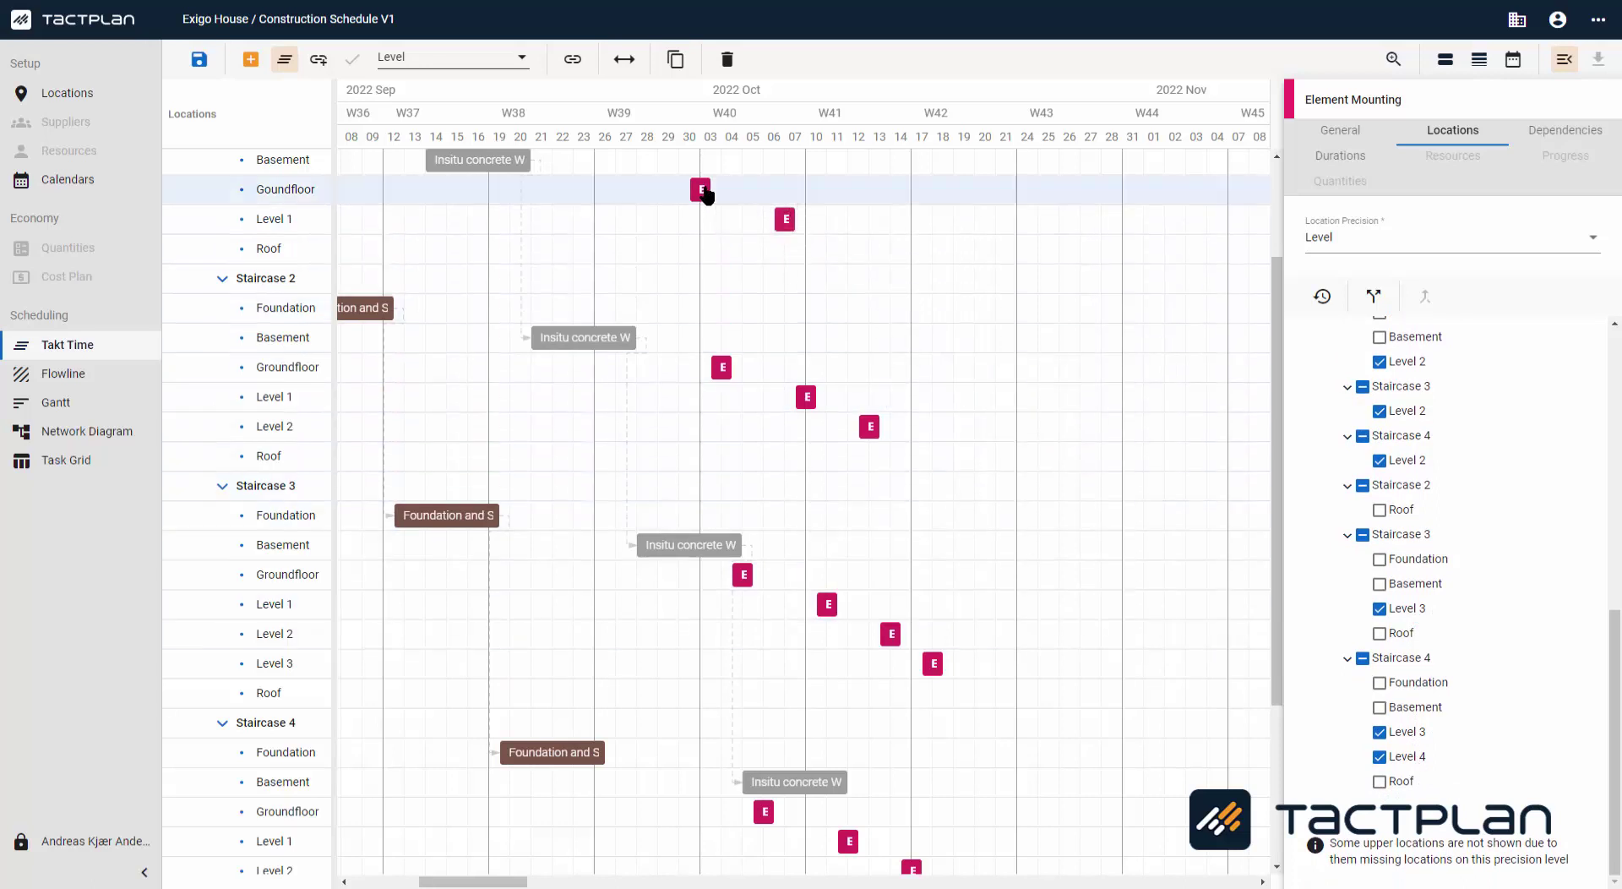
scroll(734, 346, "down", 3)
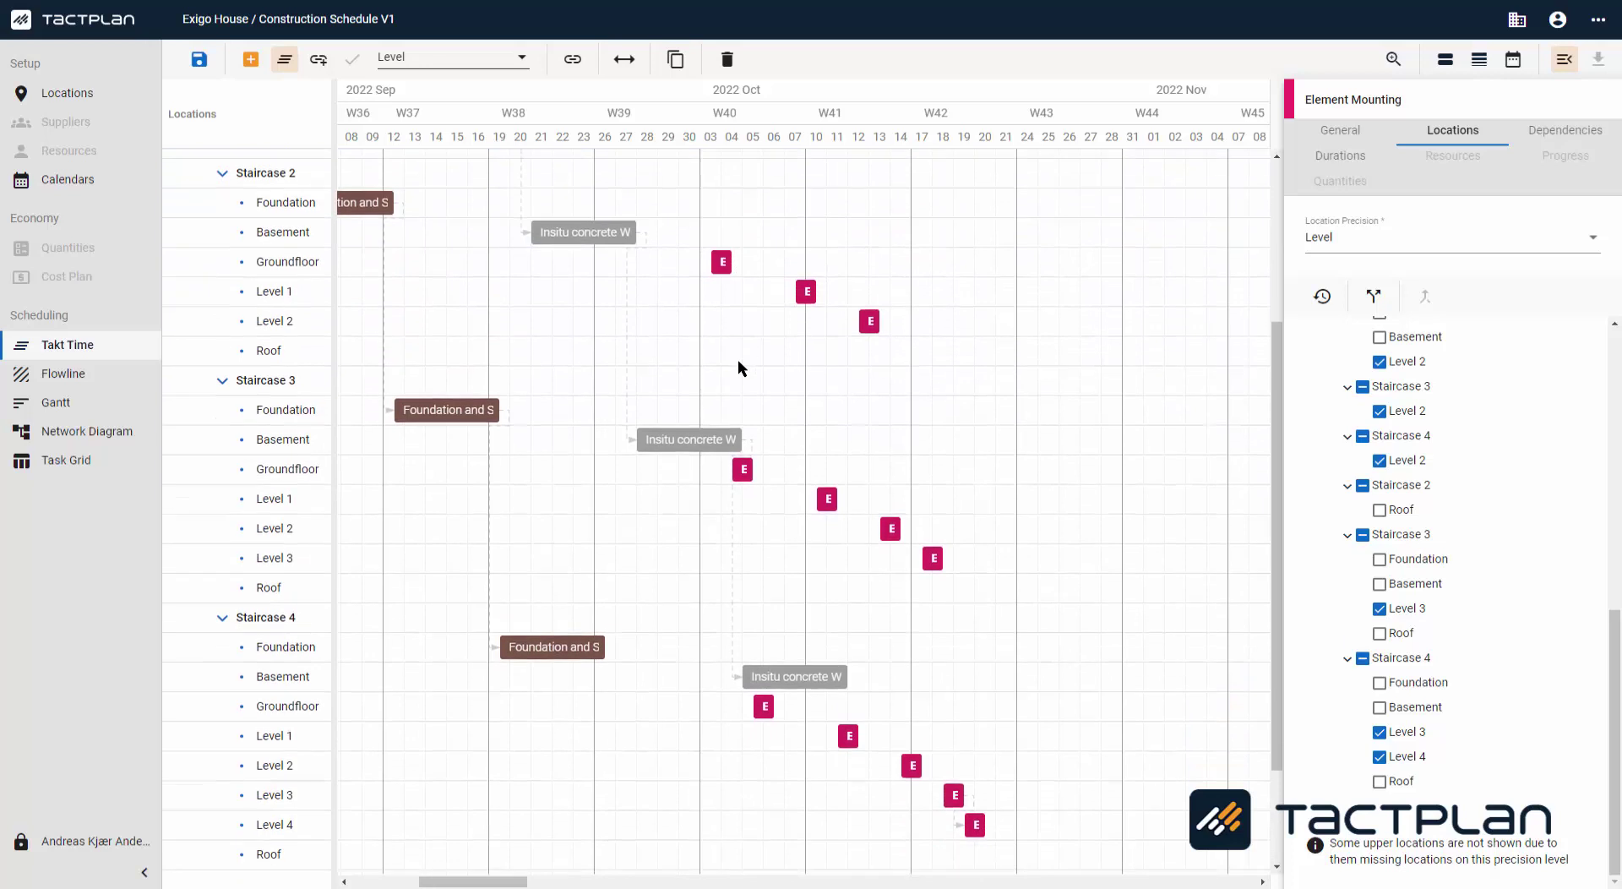
scroll(737, 363, "up", 3)
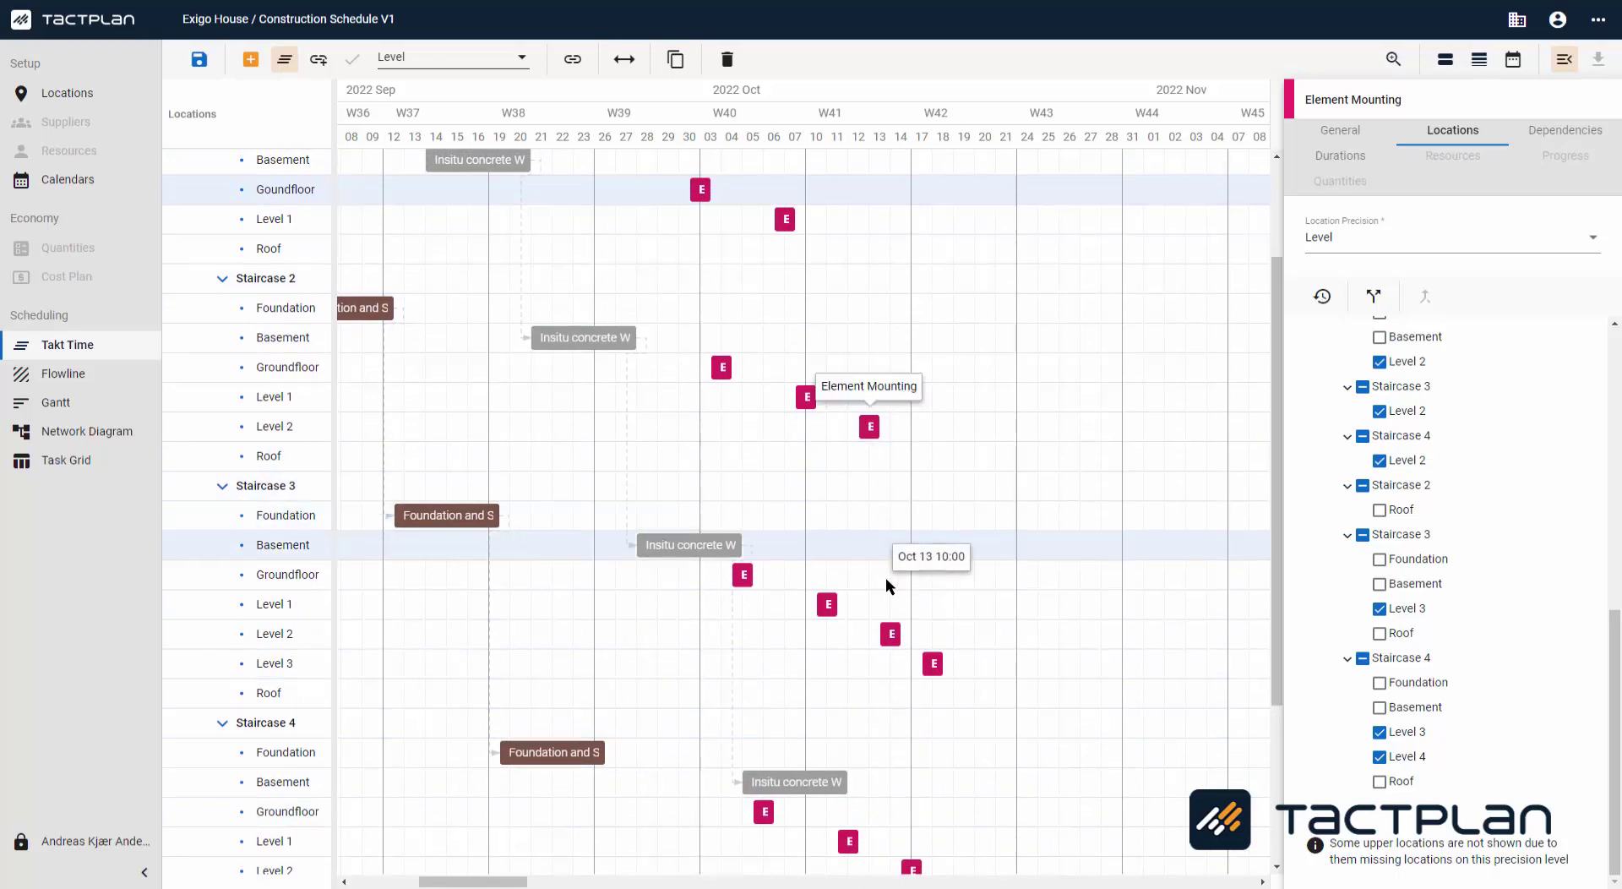
scroll(915, 768, "down", 2)
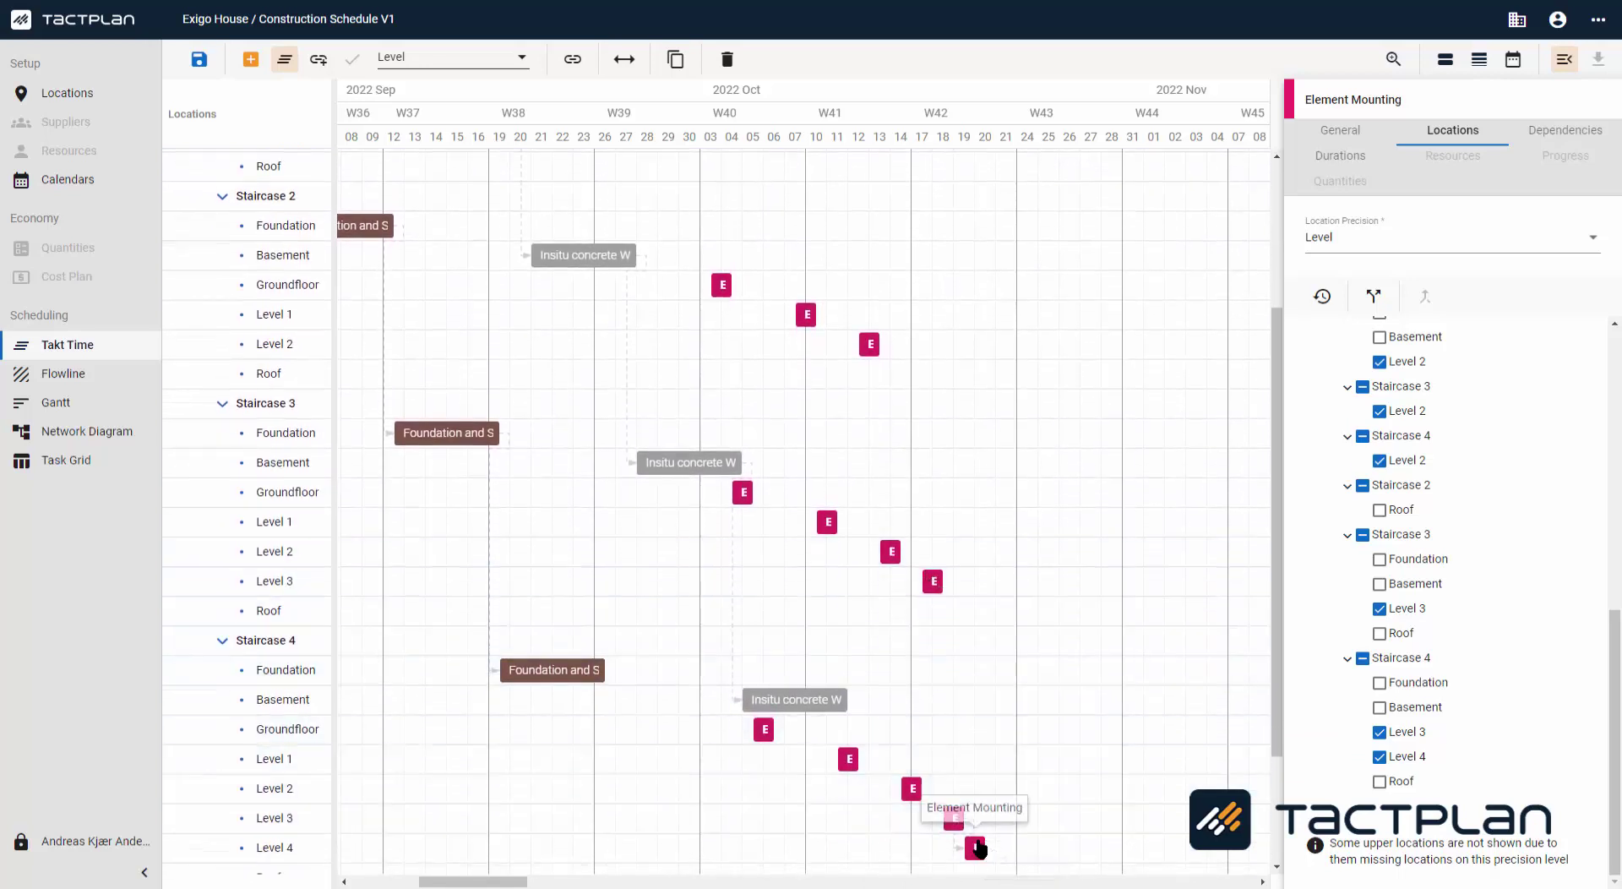
Step: Set Element Mounting's duration to 40 days and save the schedule
left_click(1334, 132)
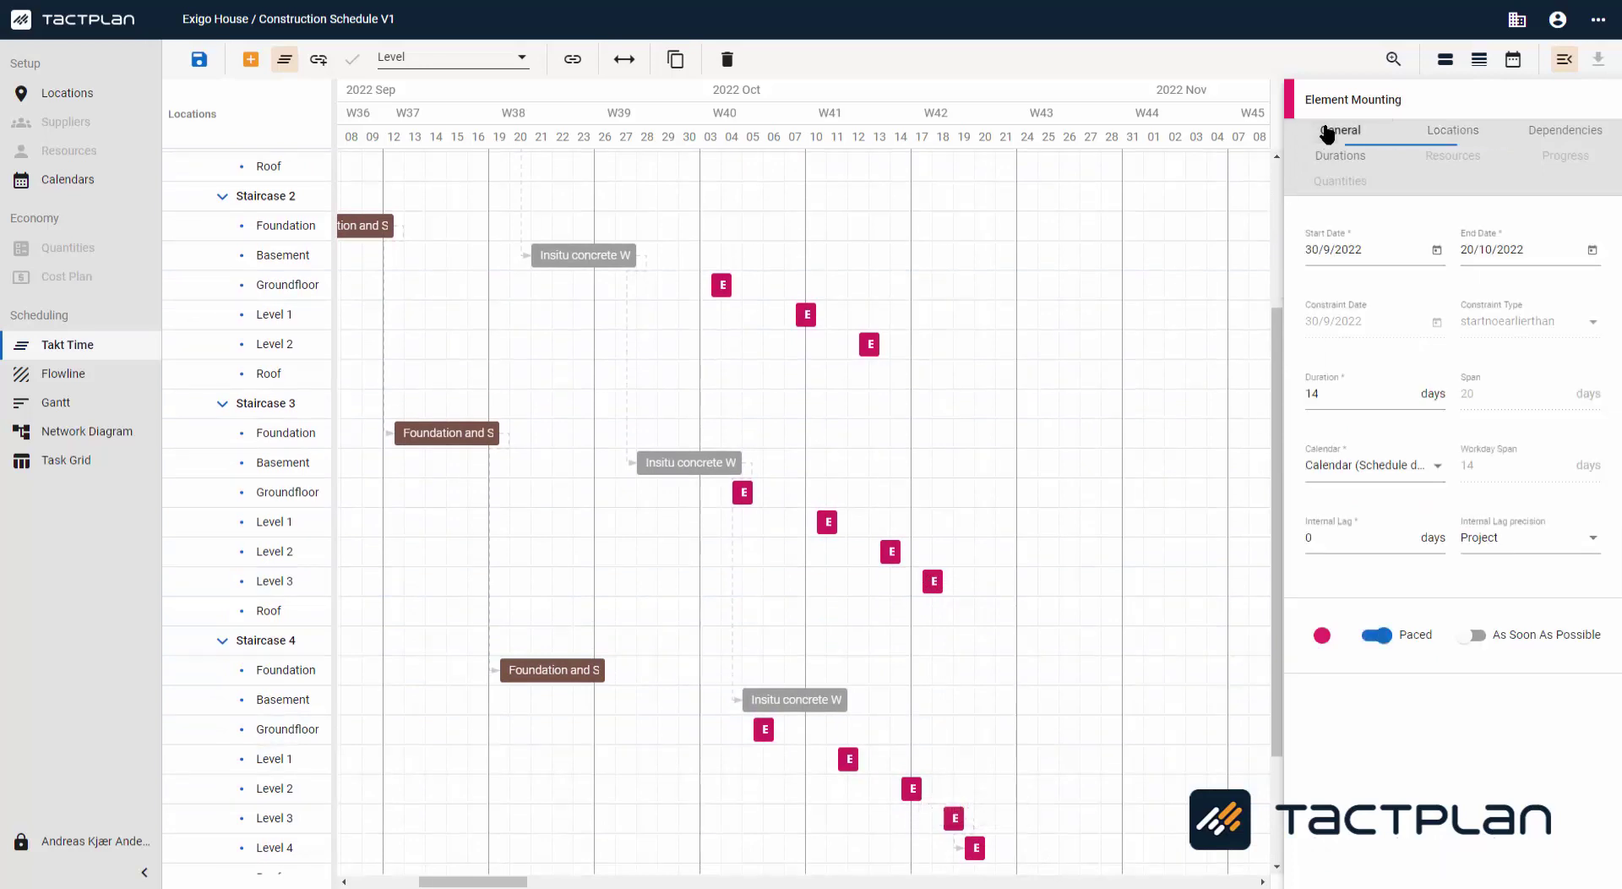
left_click_drag(1347, 394, 1288, 391)
key("Return")
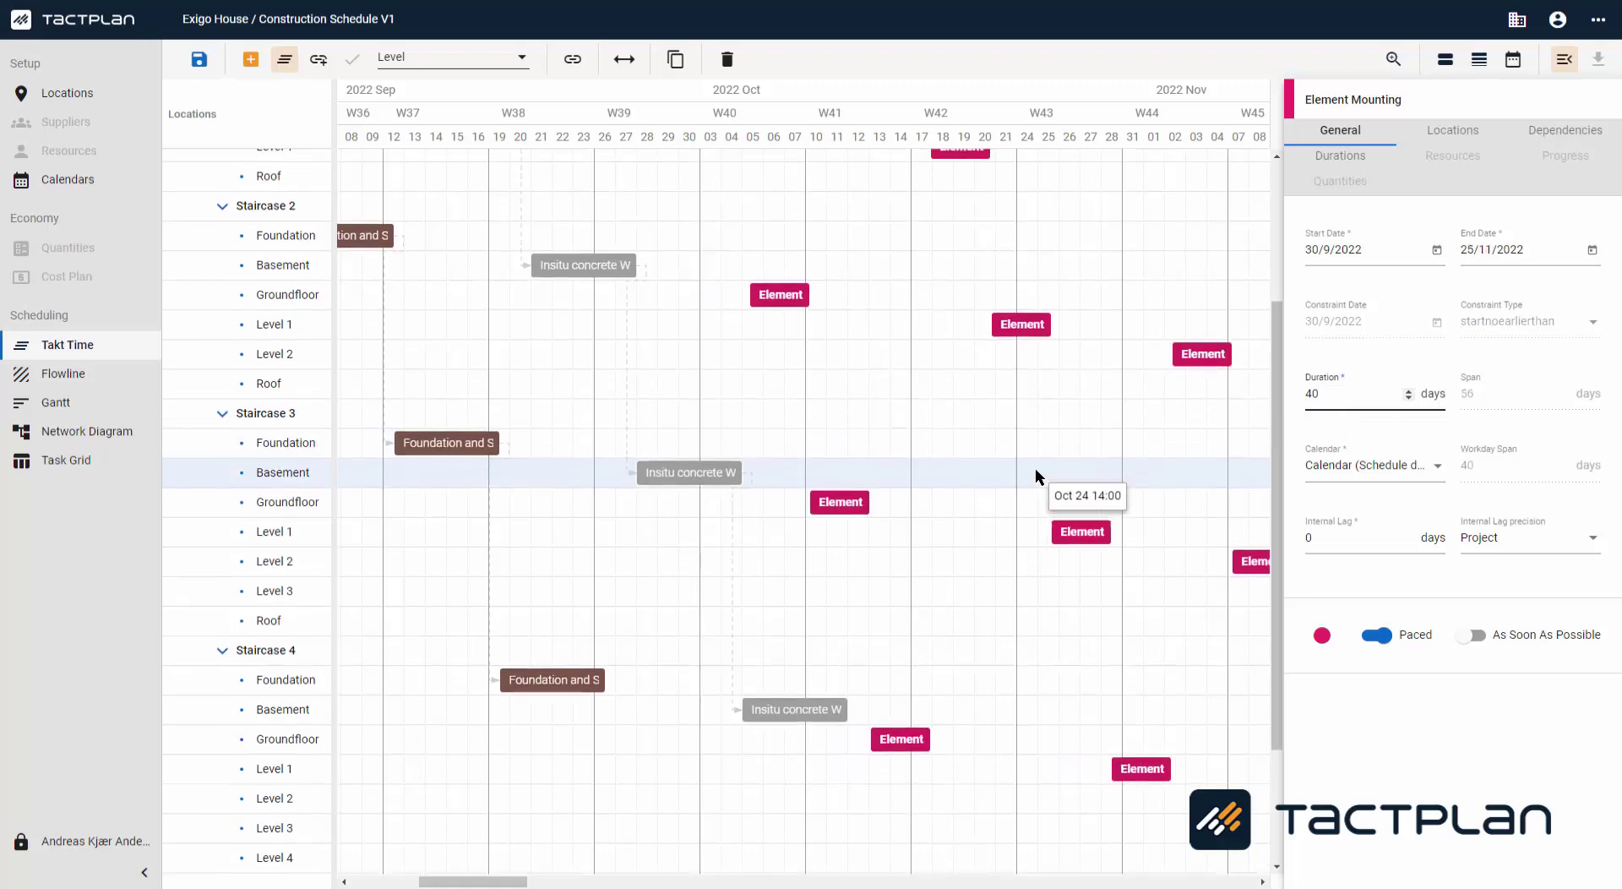
scroll(1036, 468, "up", 5)
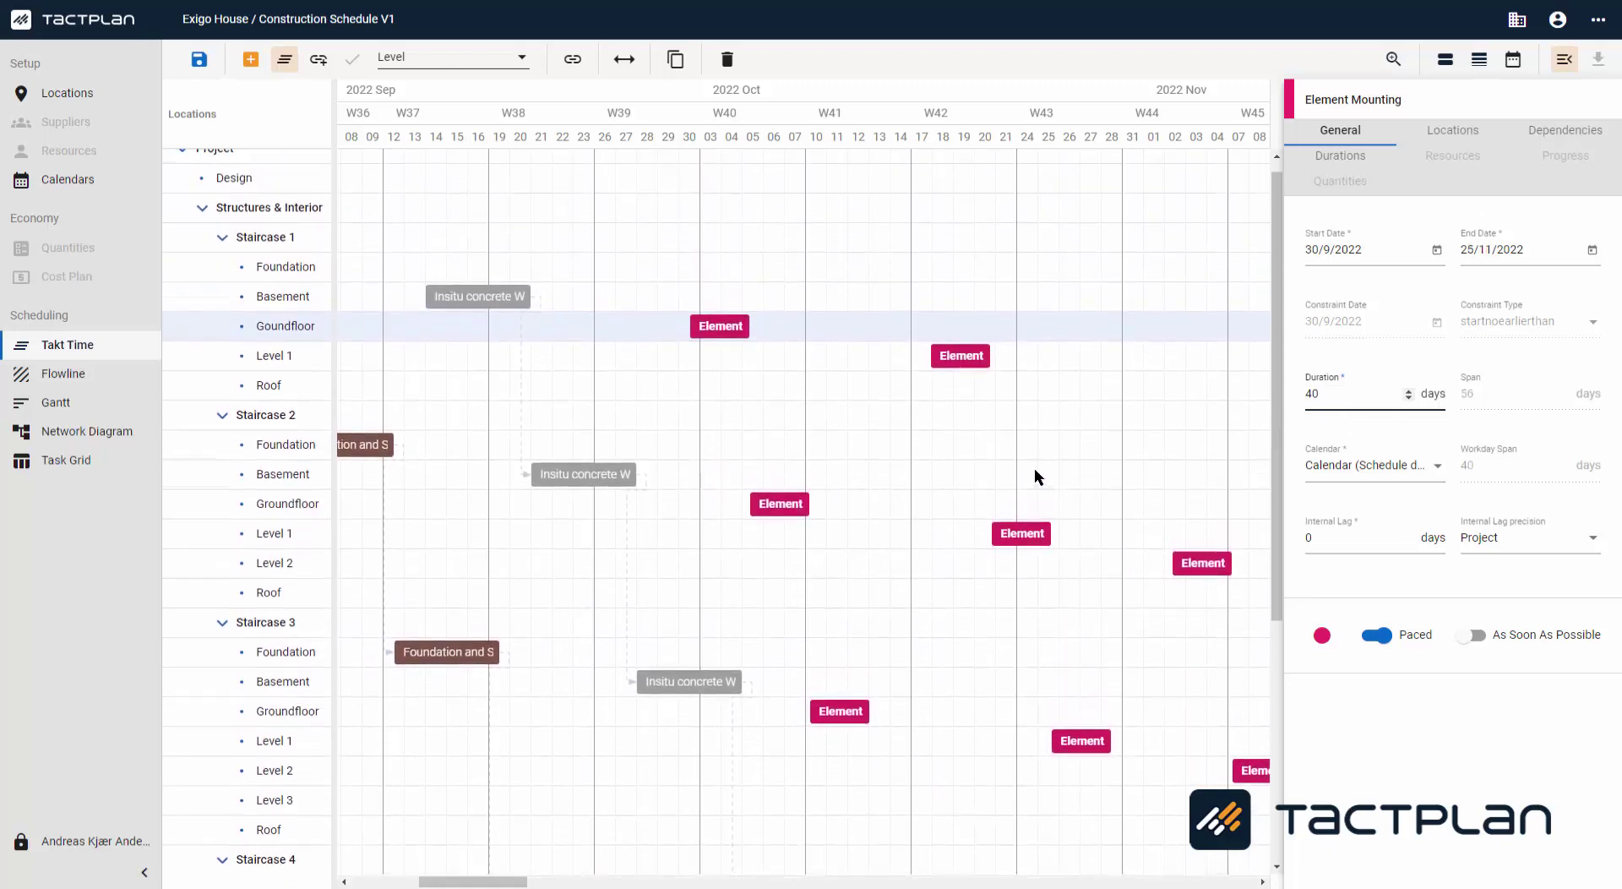
left_click(197, 61)
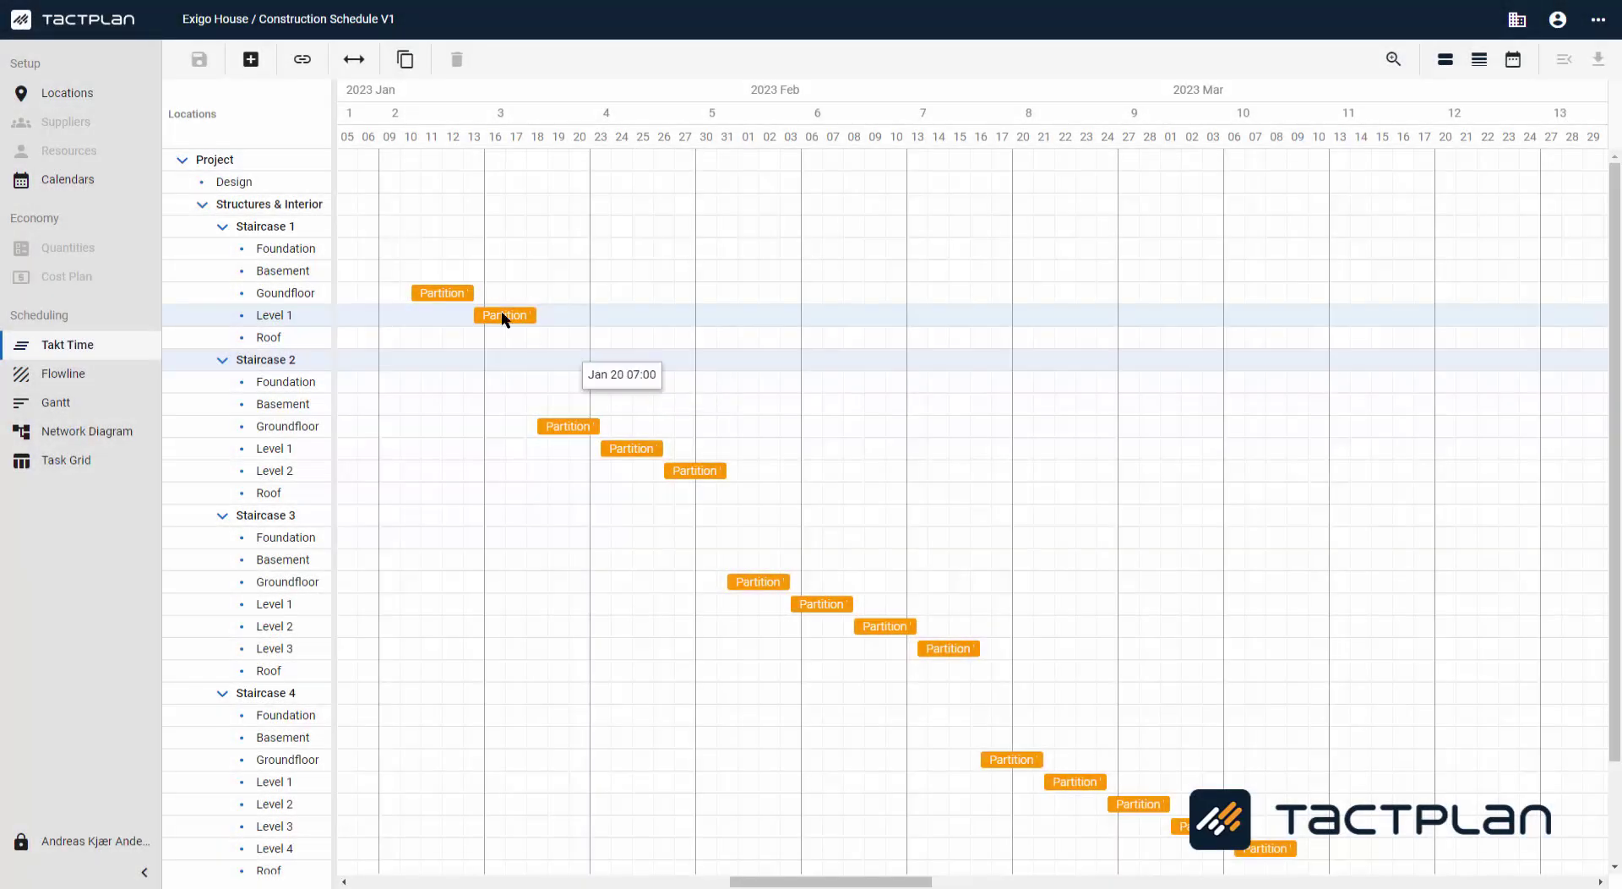
Step: Duplicate Partition Walls, 1st side across its locations, placing the copy after the selected task with dependencies added to the duplicate
left_click(406, 59)
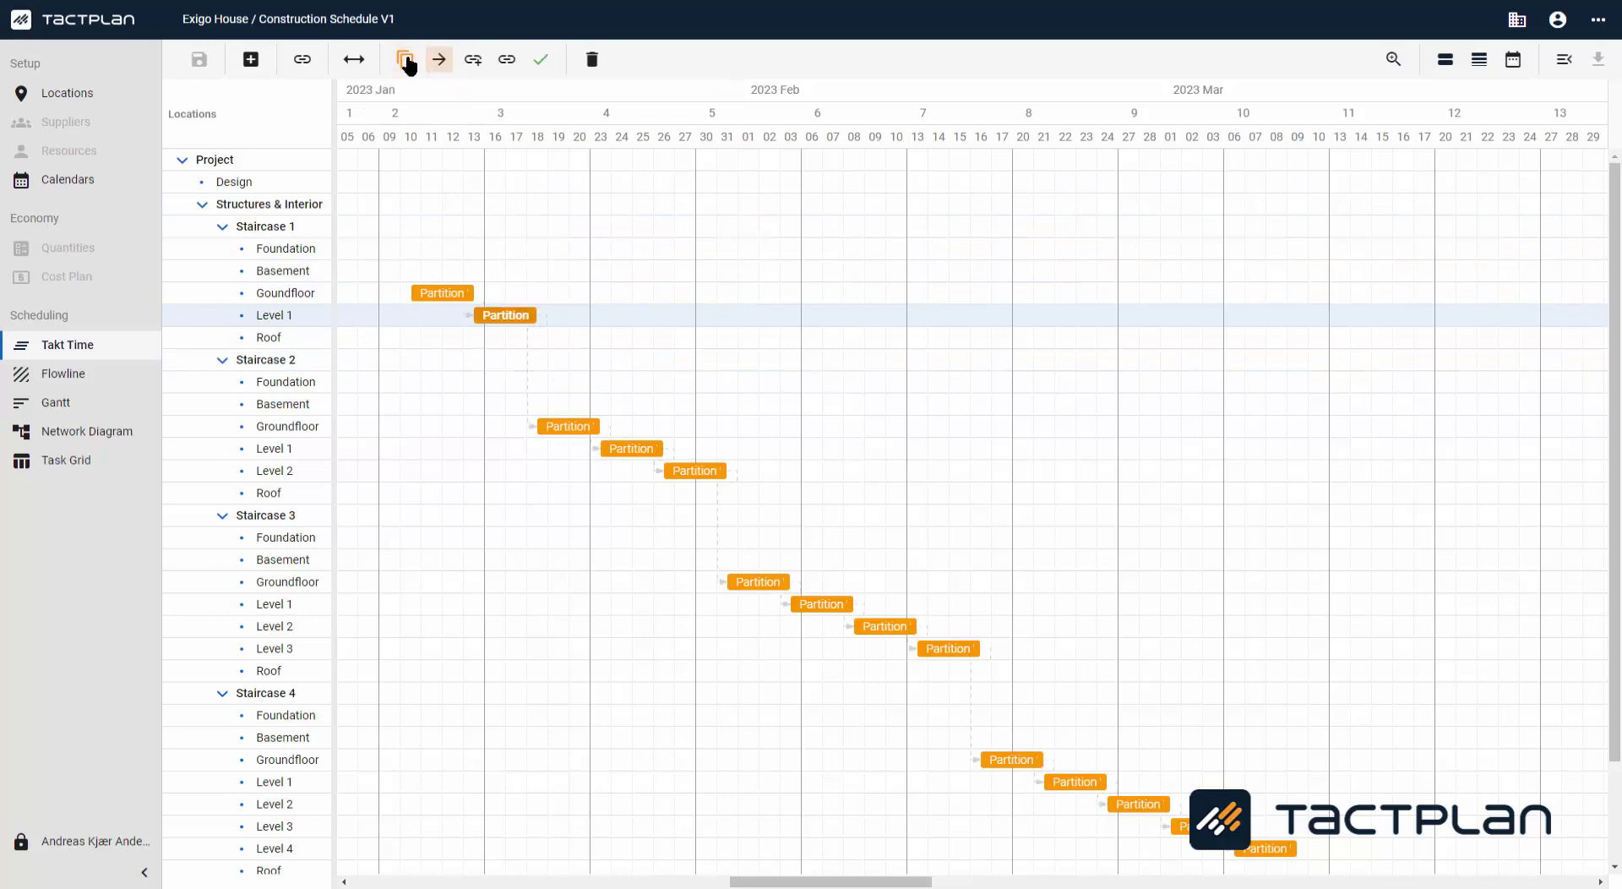
left_click(461, 296)
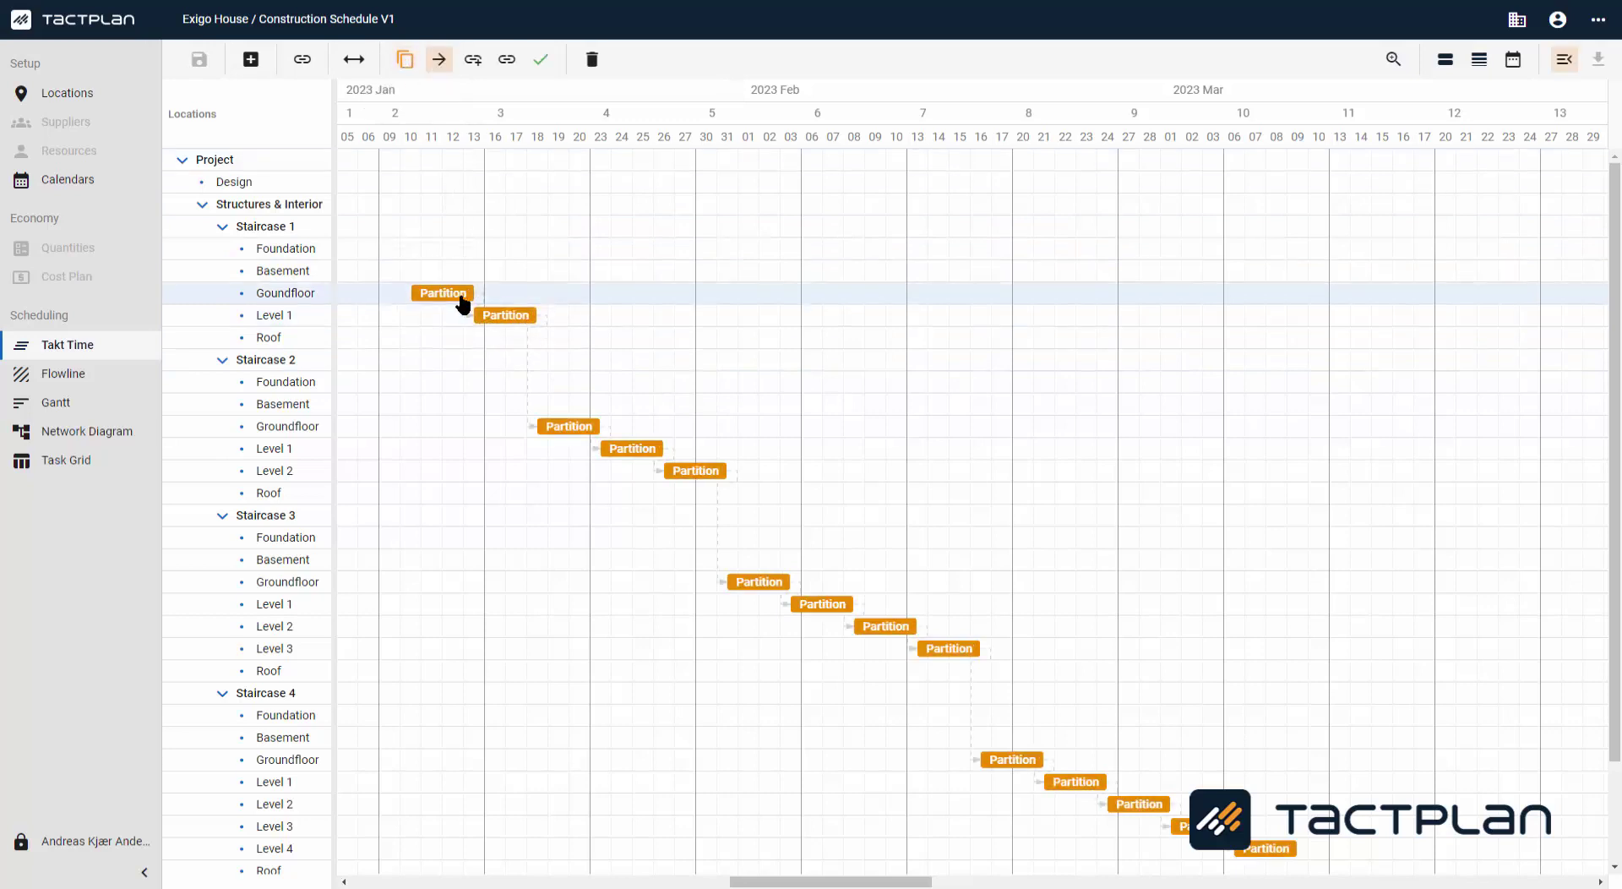
left_click(461, 297)
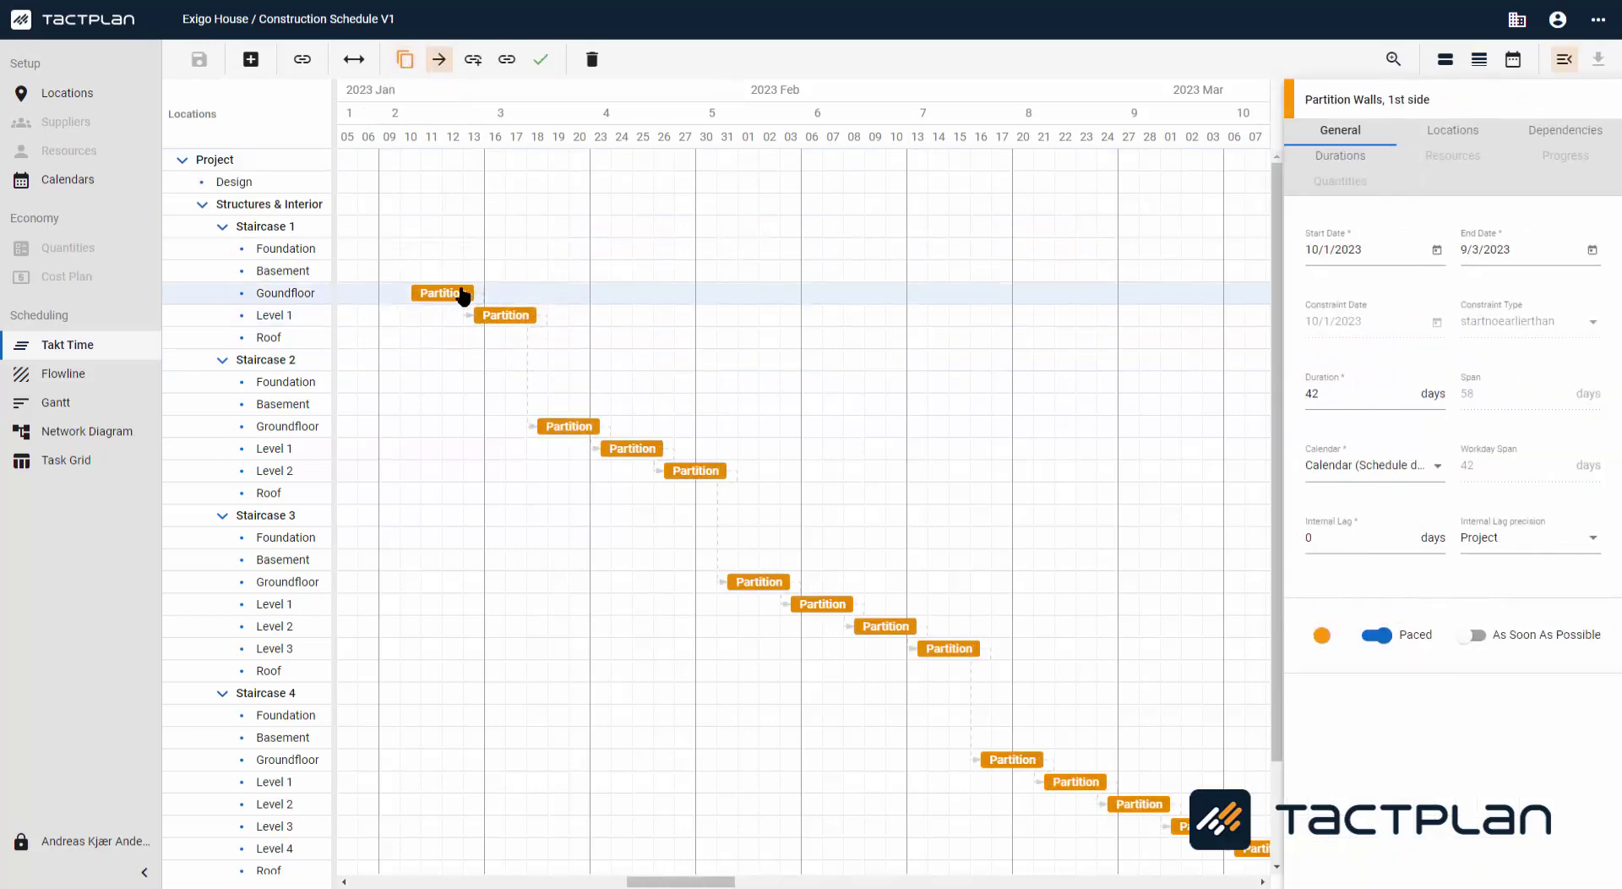
left_click(473, 61)
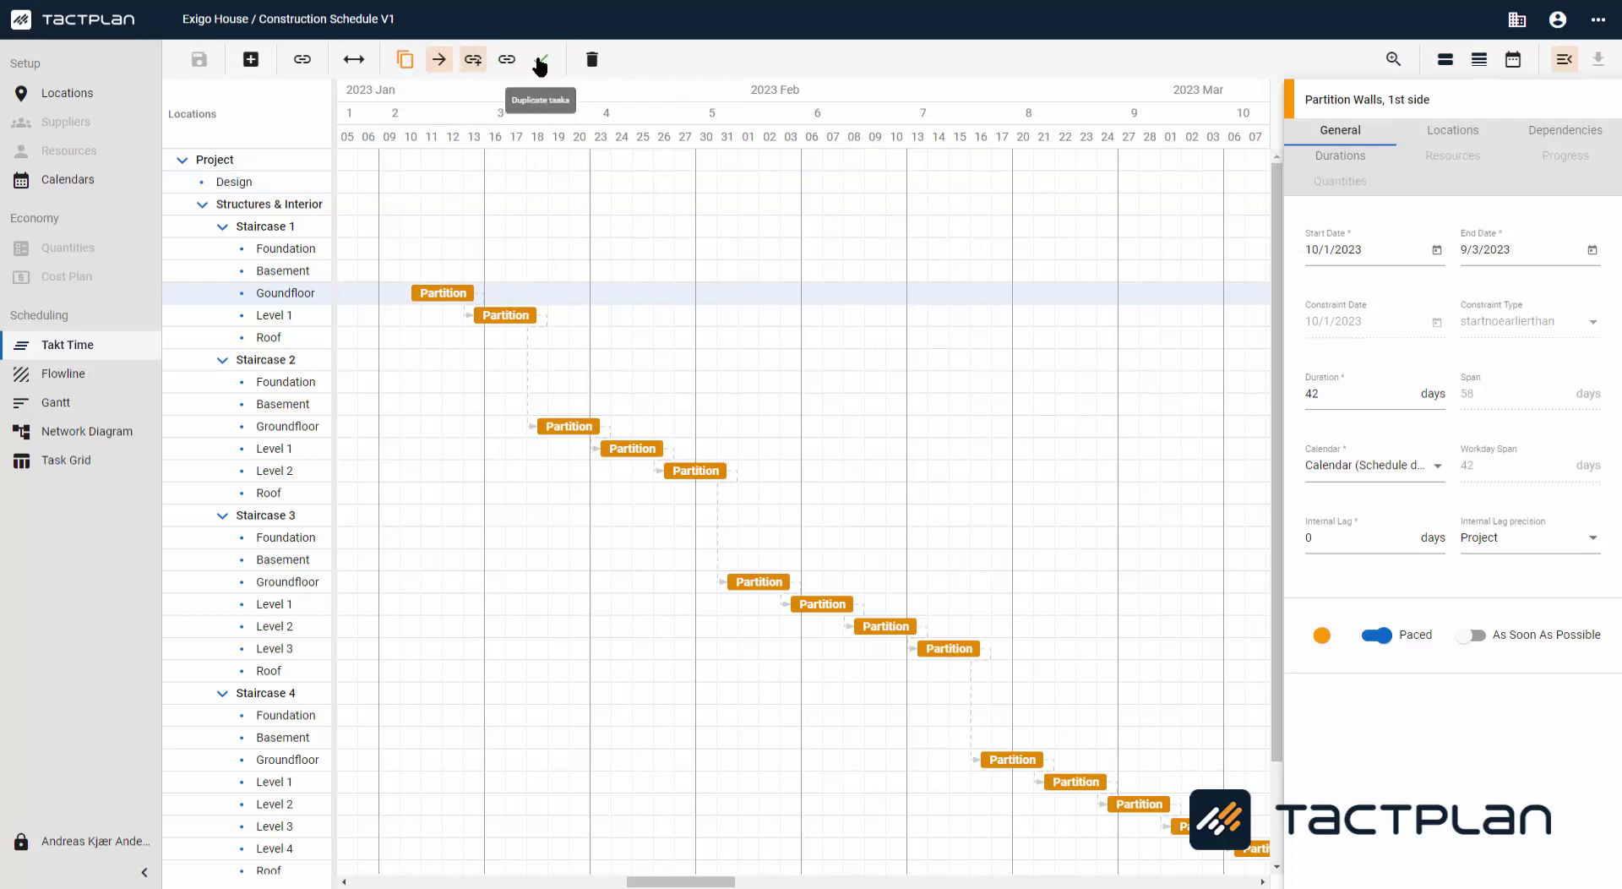
left_click(443, 61)
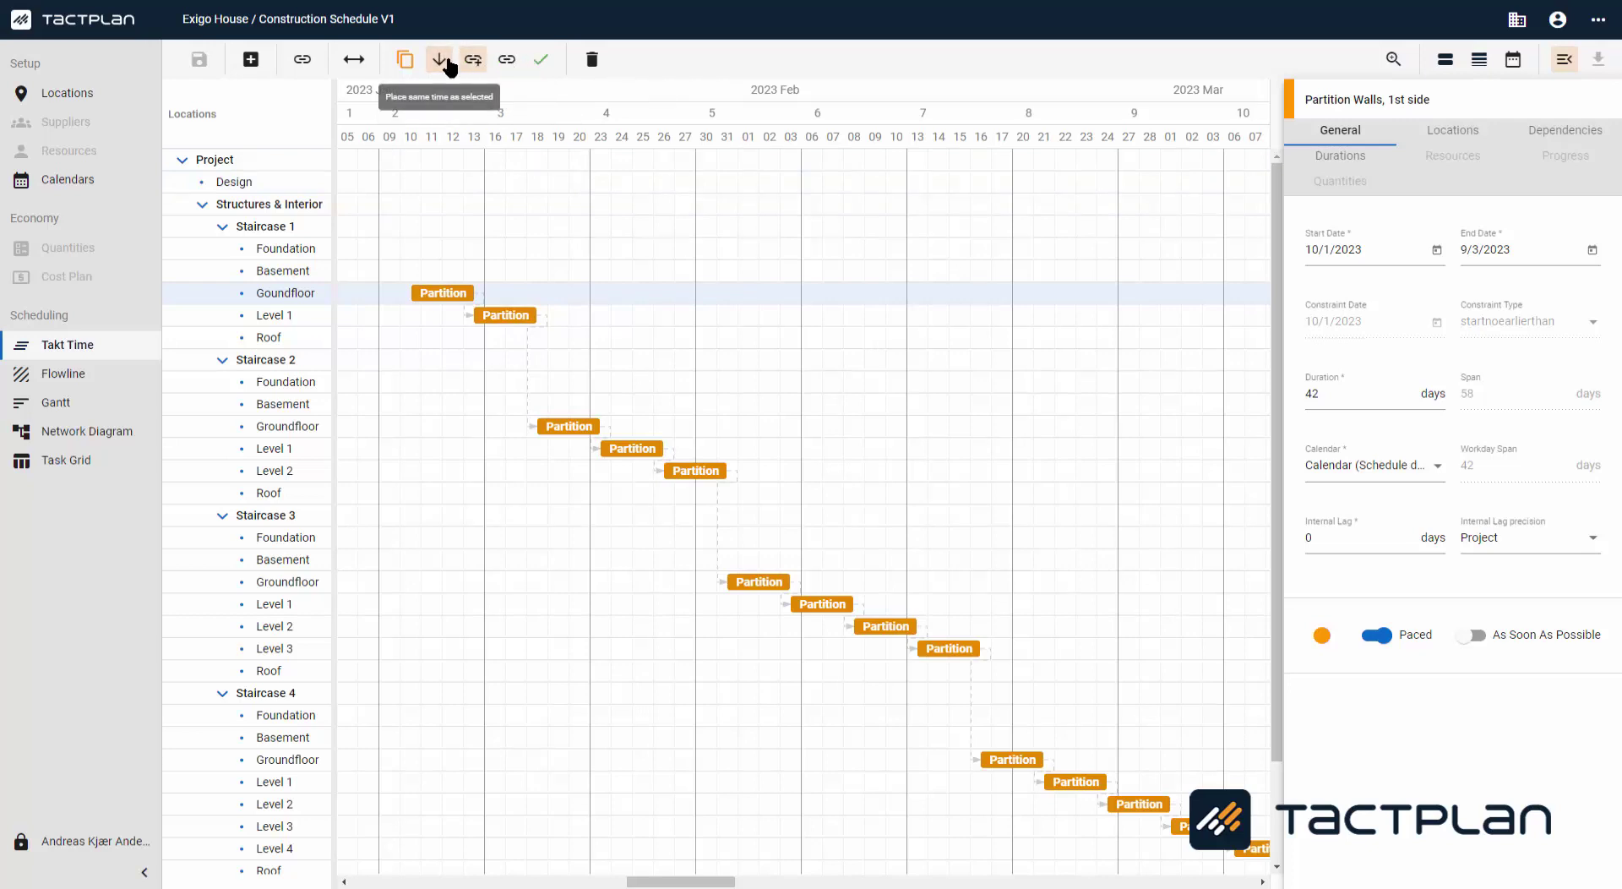
left_click(448, 63)
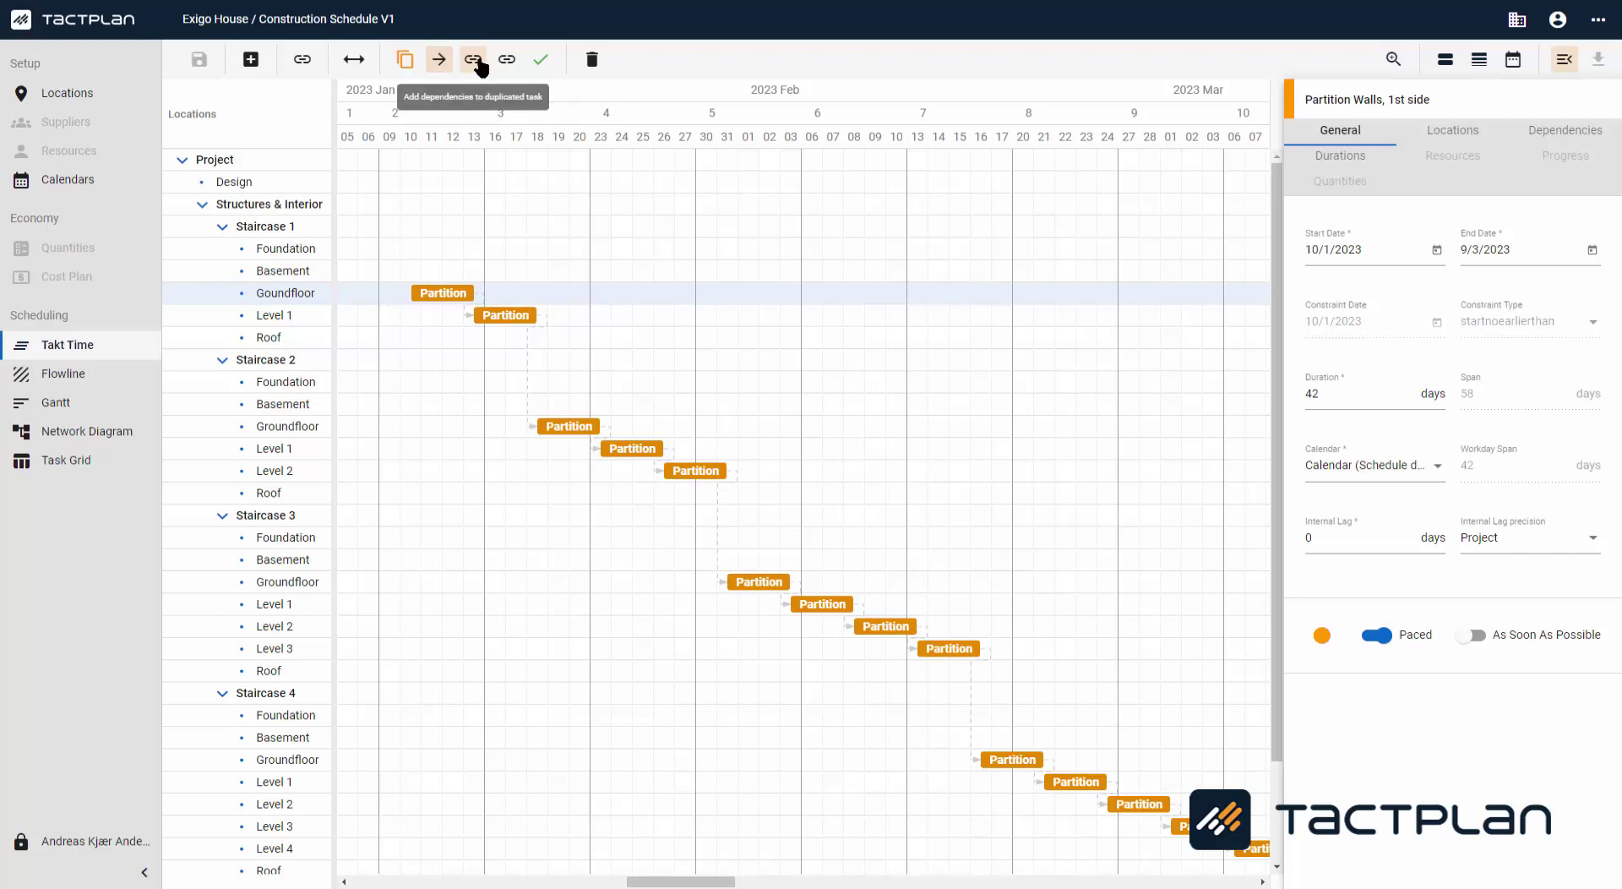
left_click(538, 61)
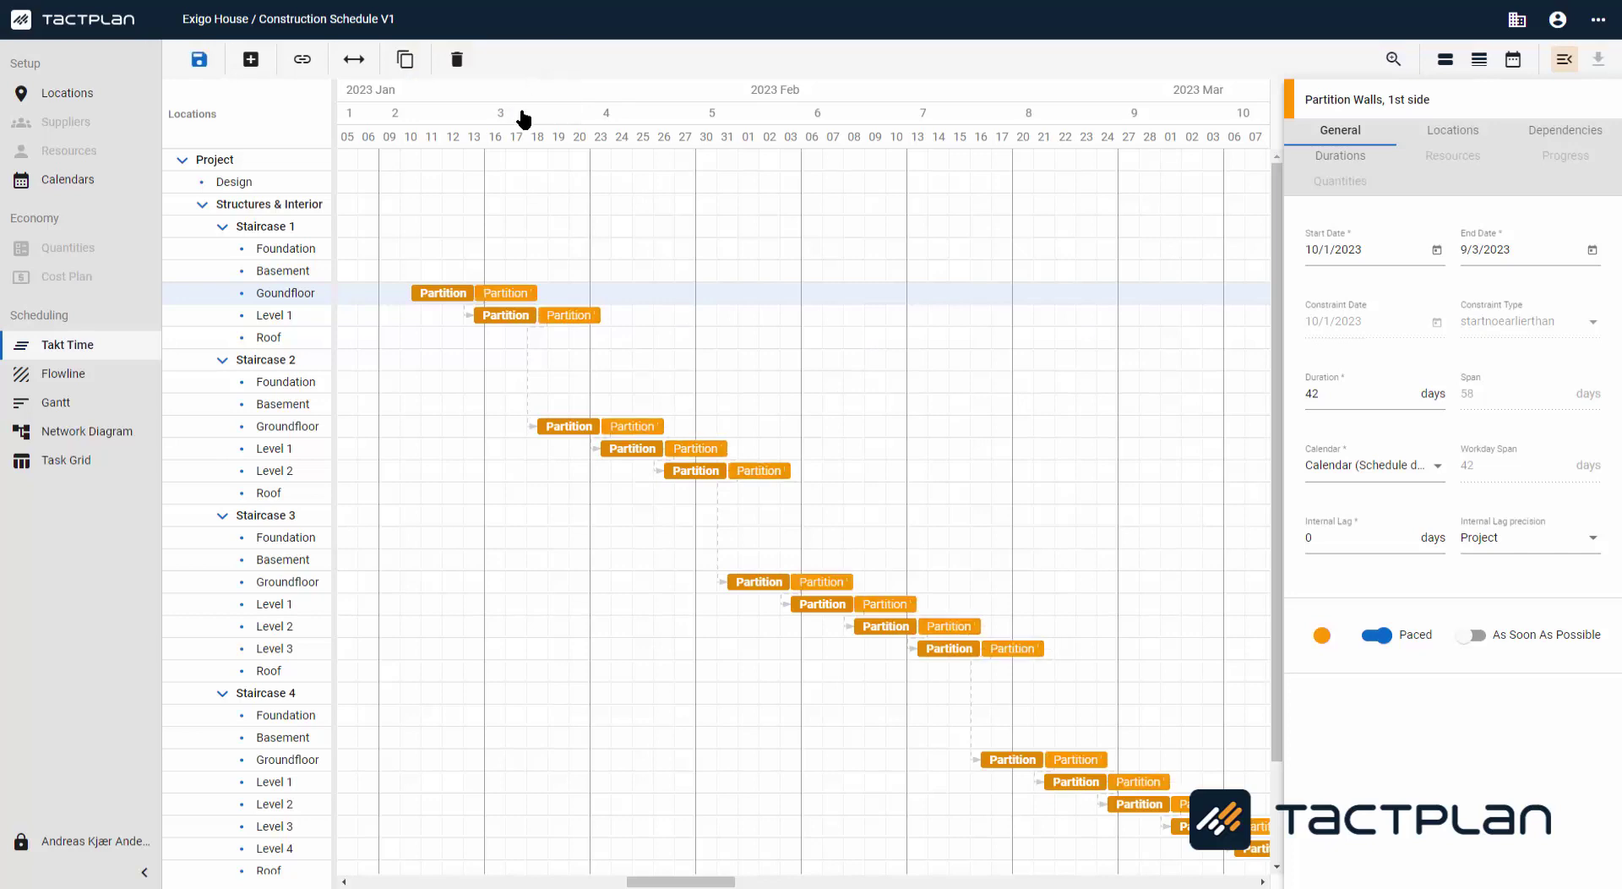
Step: Rename the duplicated Partition Walls task as Plumbing Routing
left_click(500, 293)
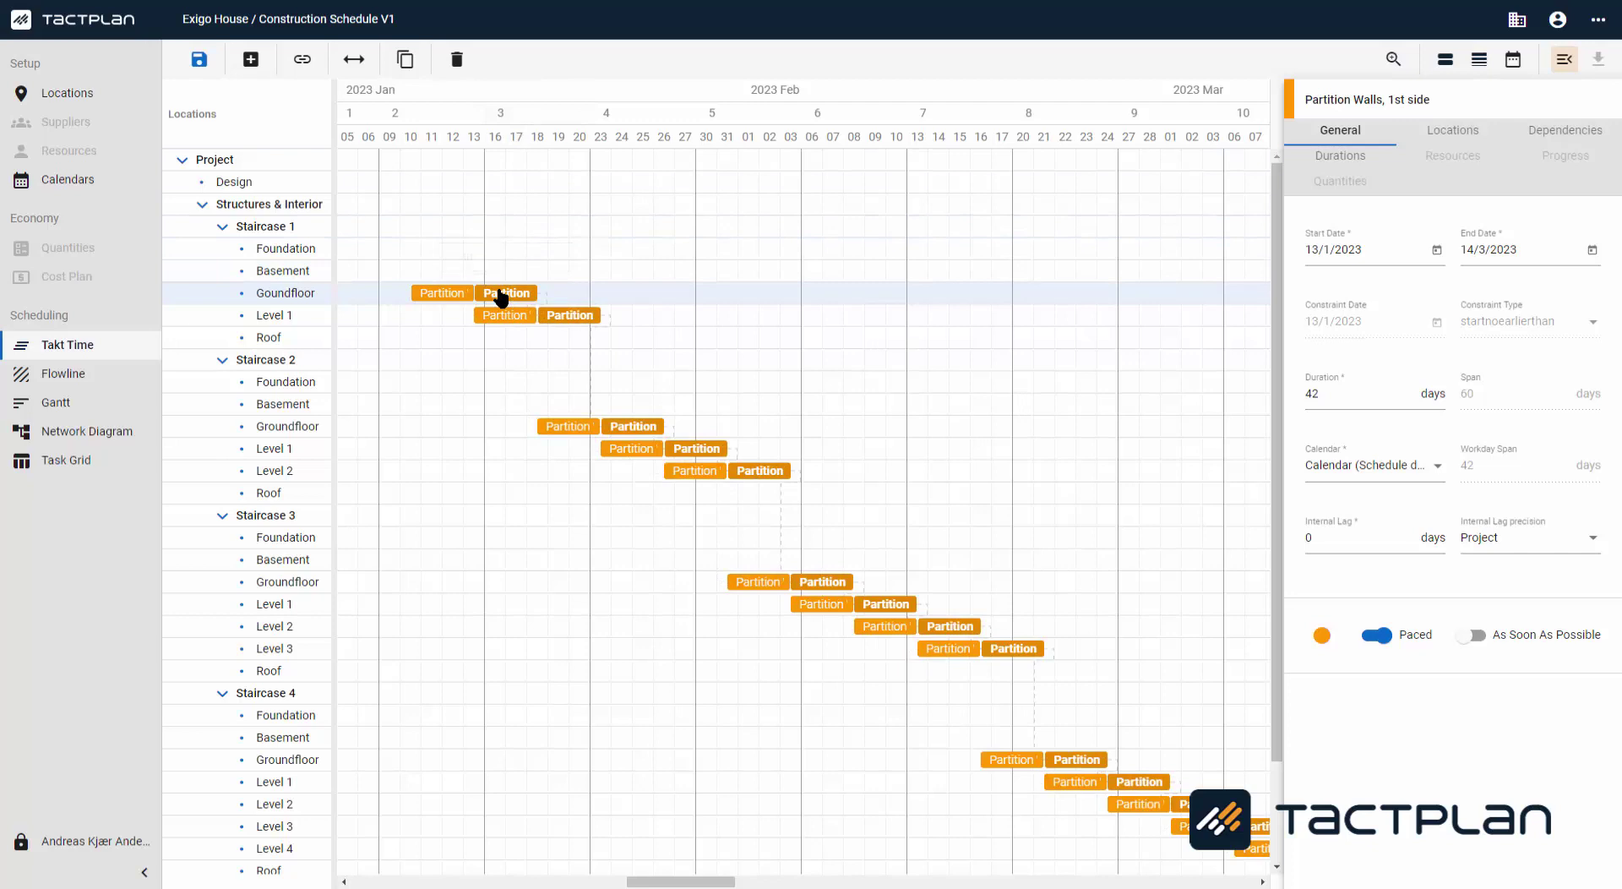
left_click(1459, 99)
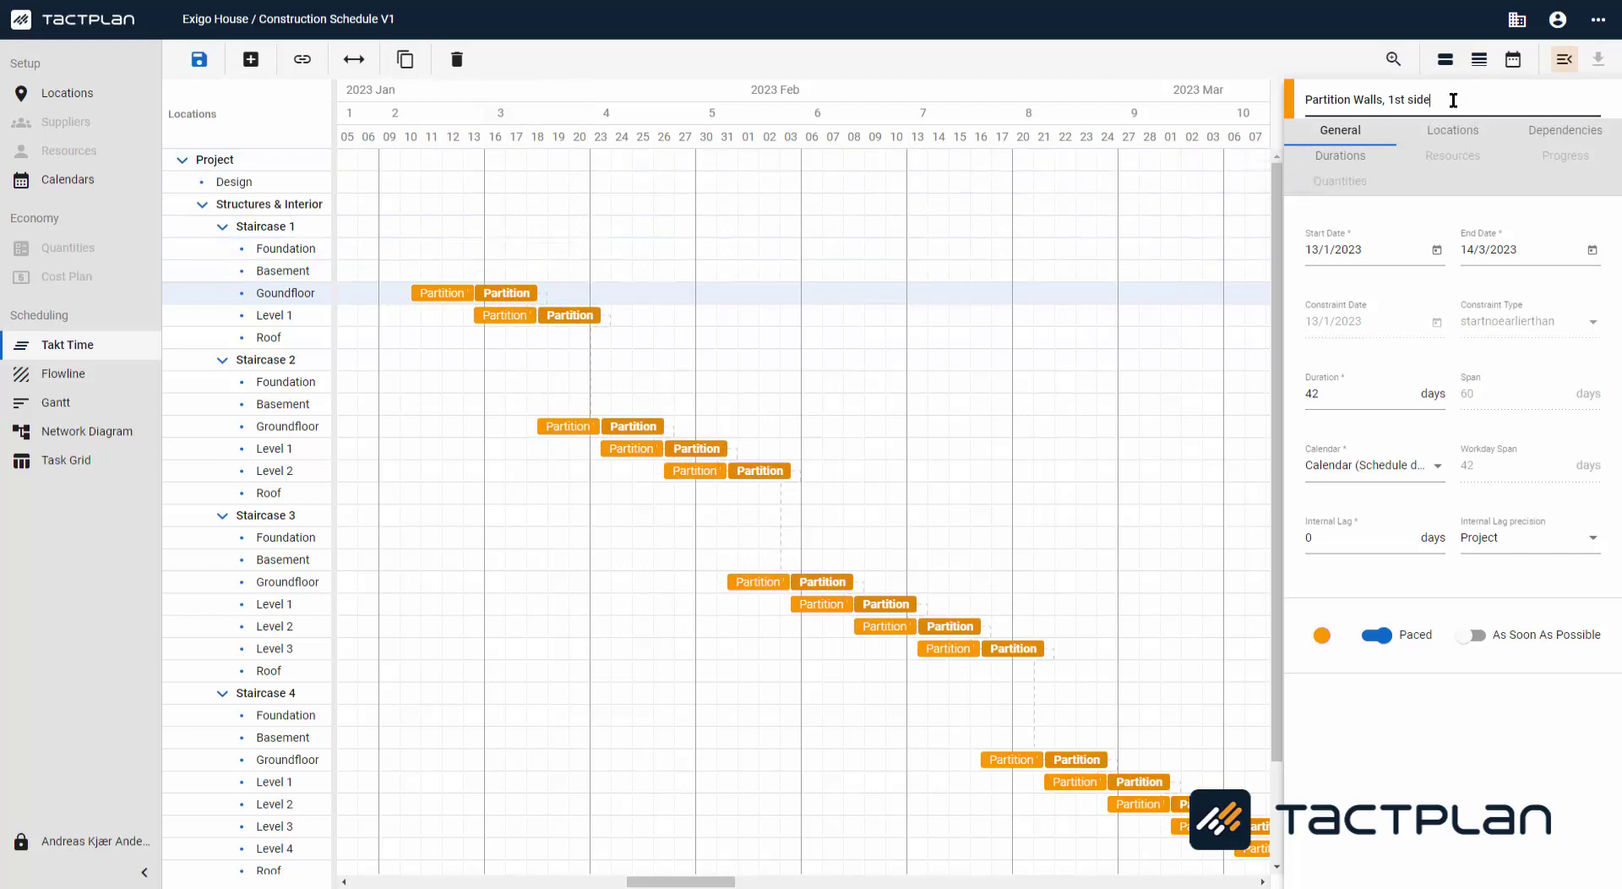
left_click_drag(1453, 100, 1305, 102)
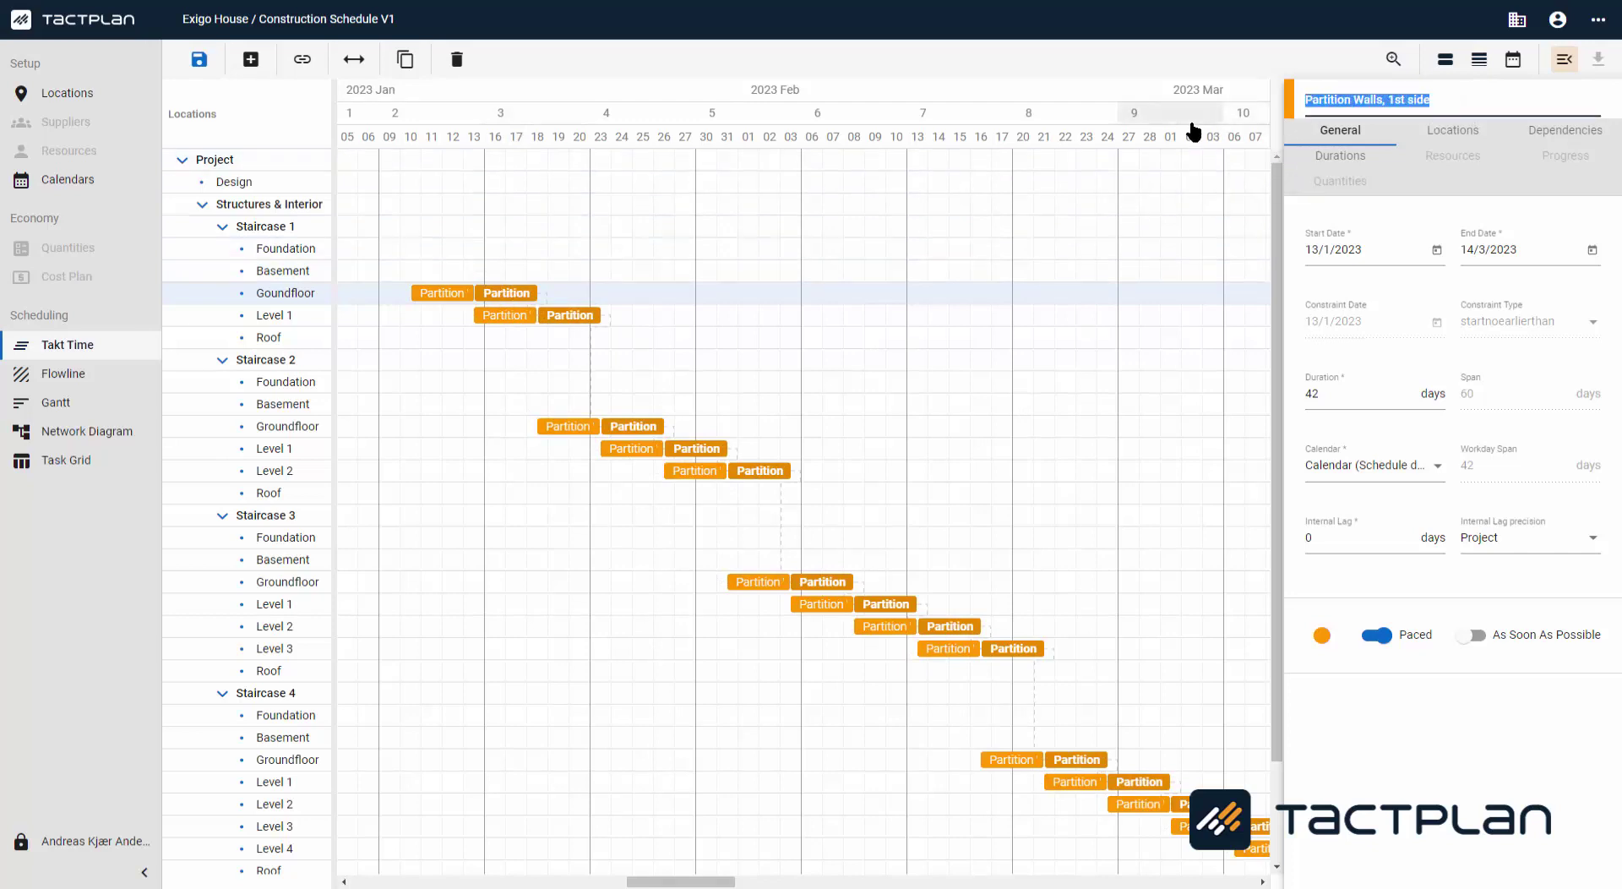
type("Plumbing Routing")
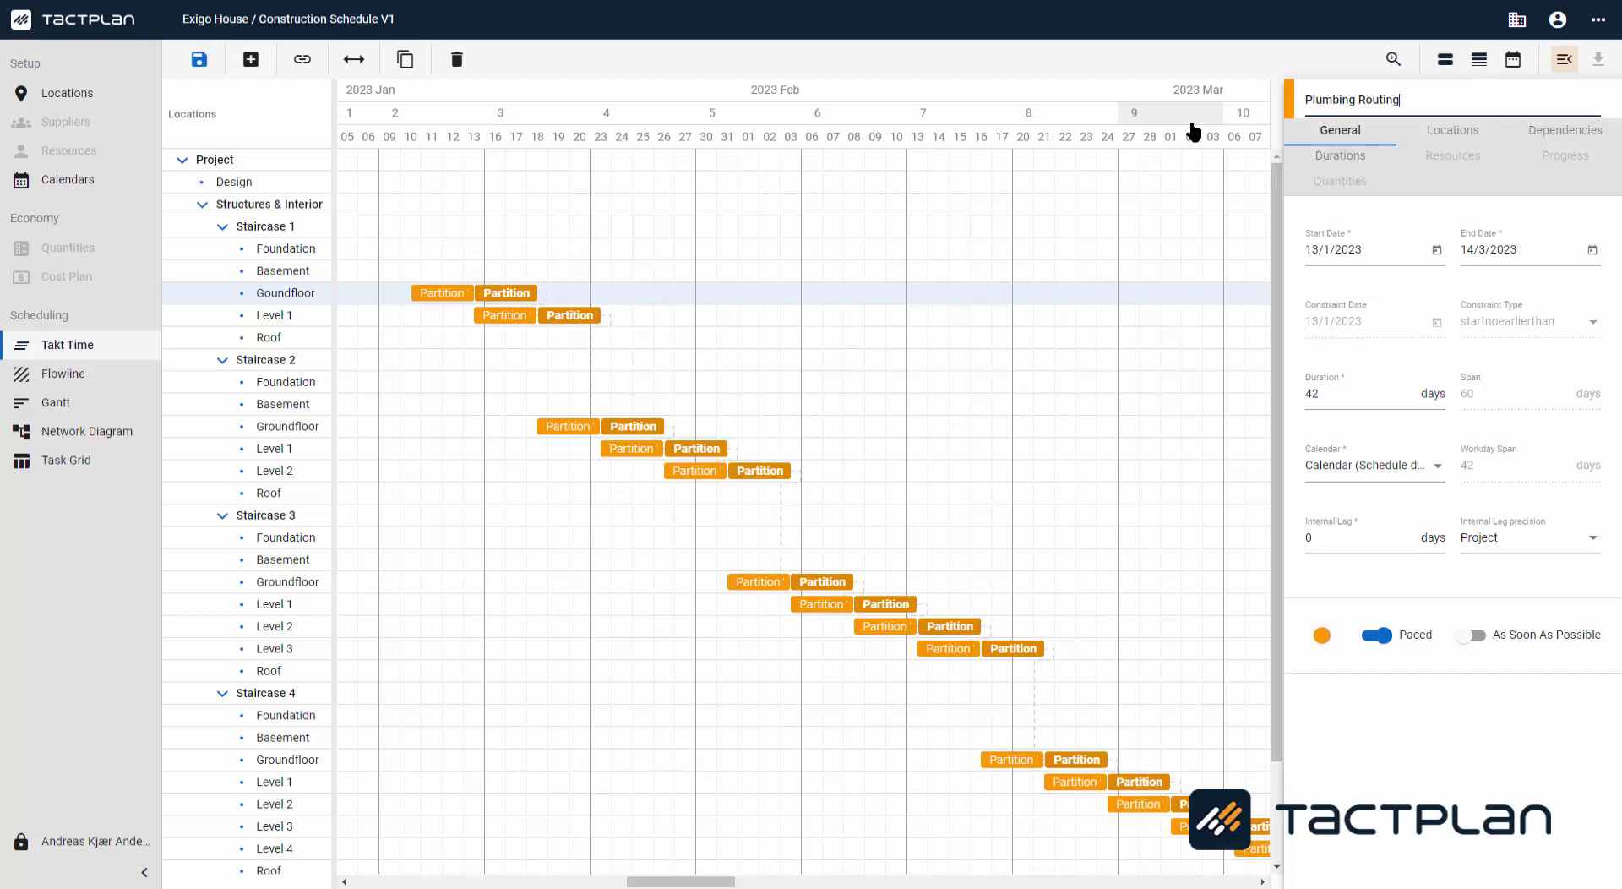
Step: Set Plumbing Routing's duration to 28 days and its colour to blue
double_click(1317, 394)
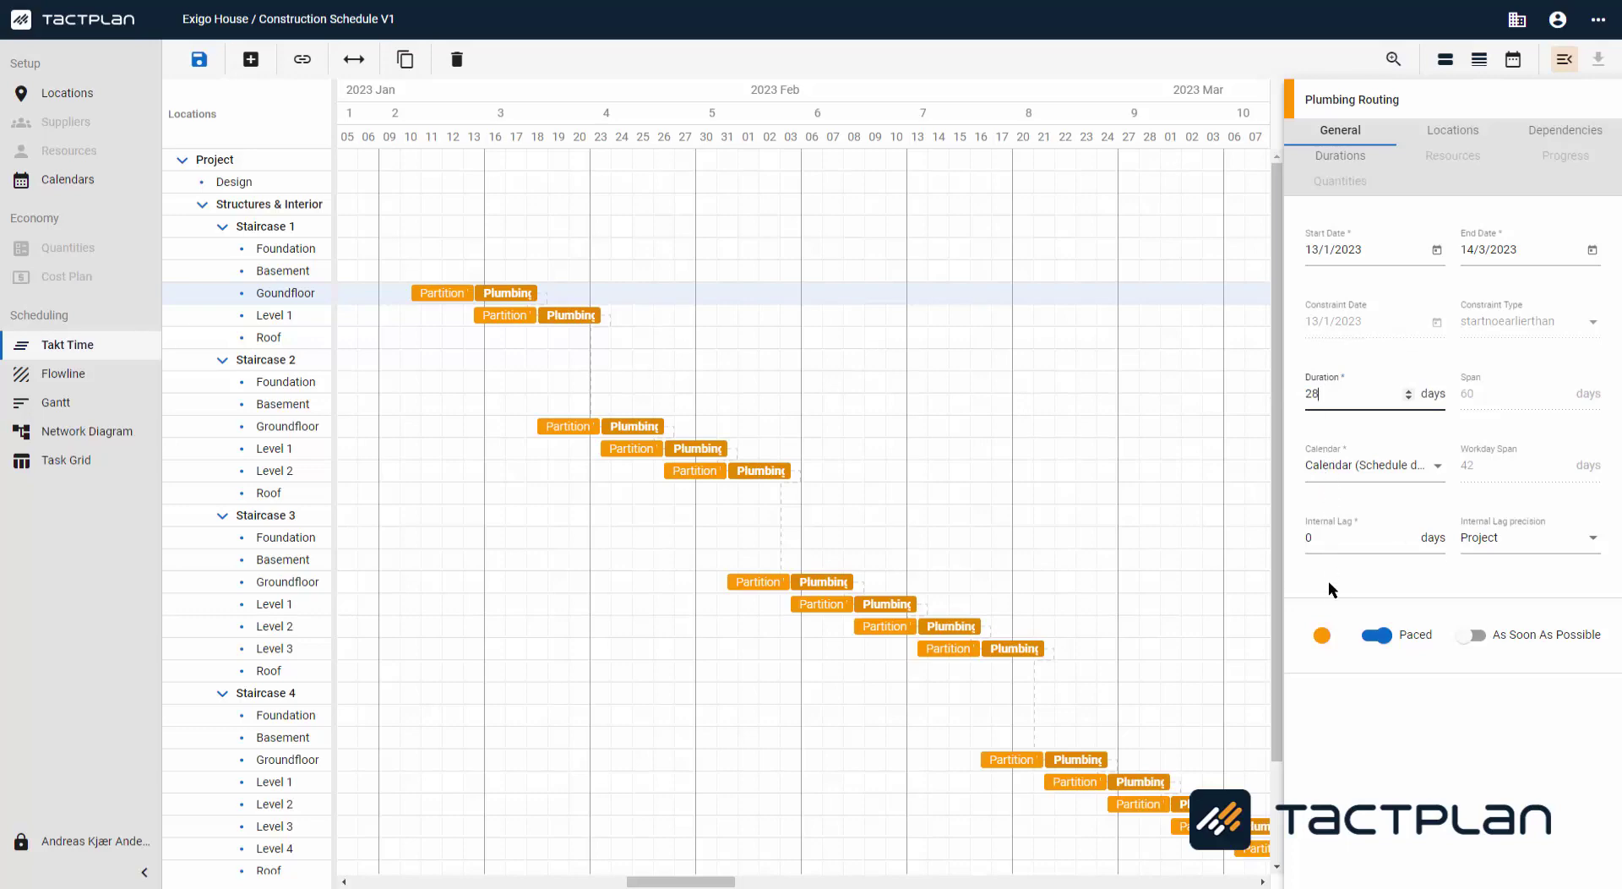
left_click(1322, 636)
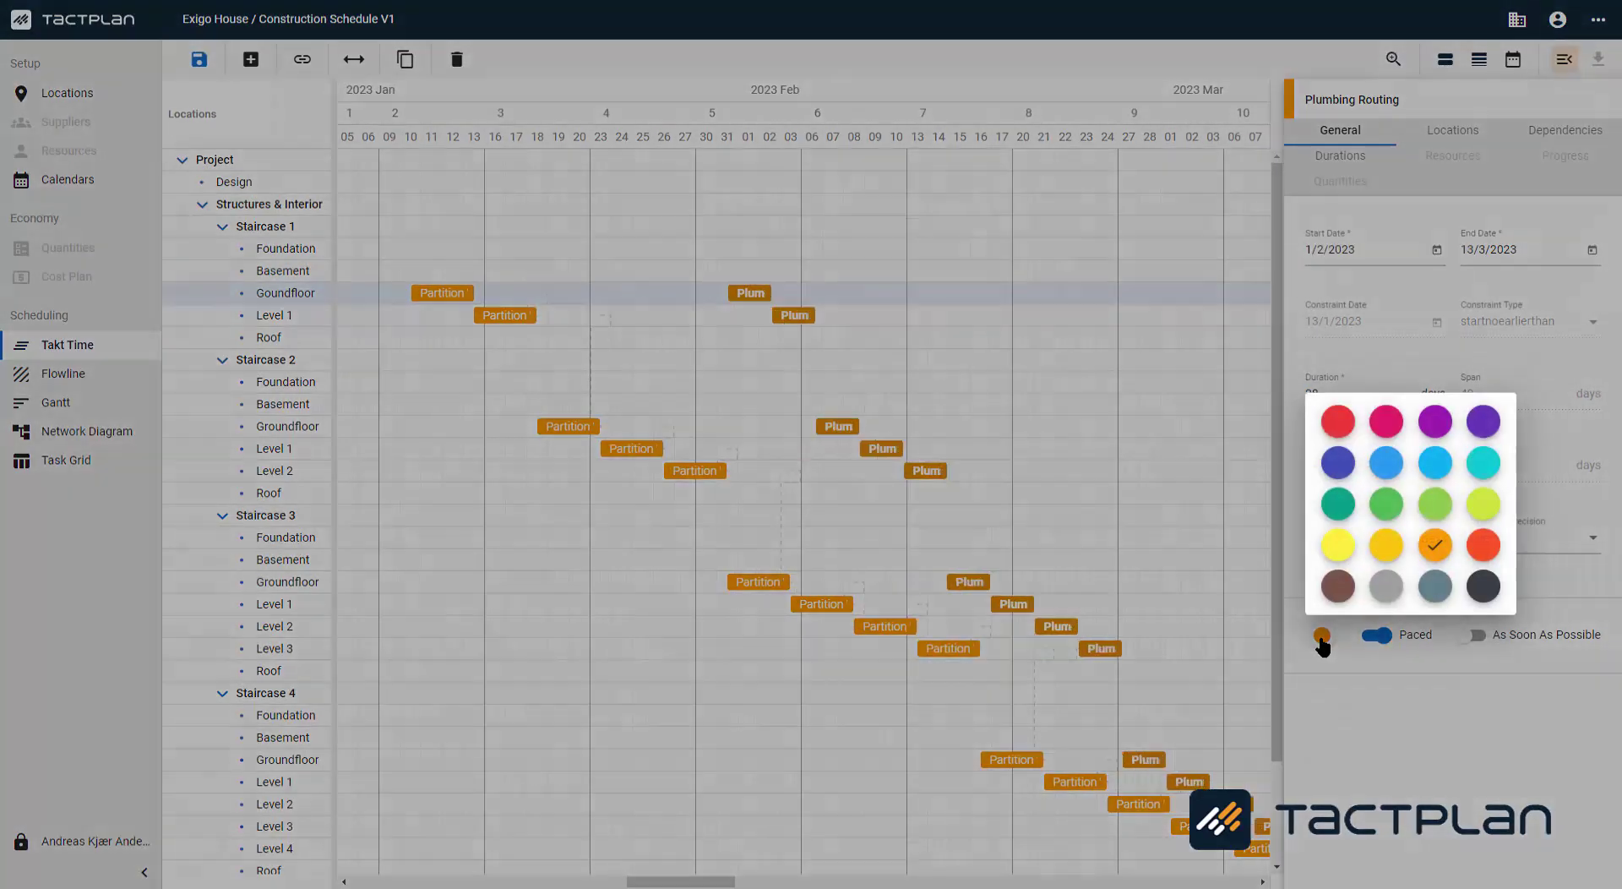
left_click(1386, 463)
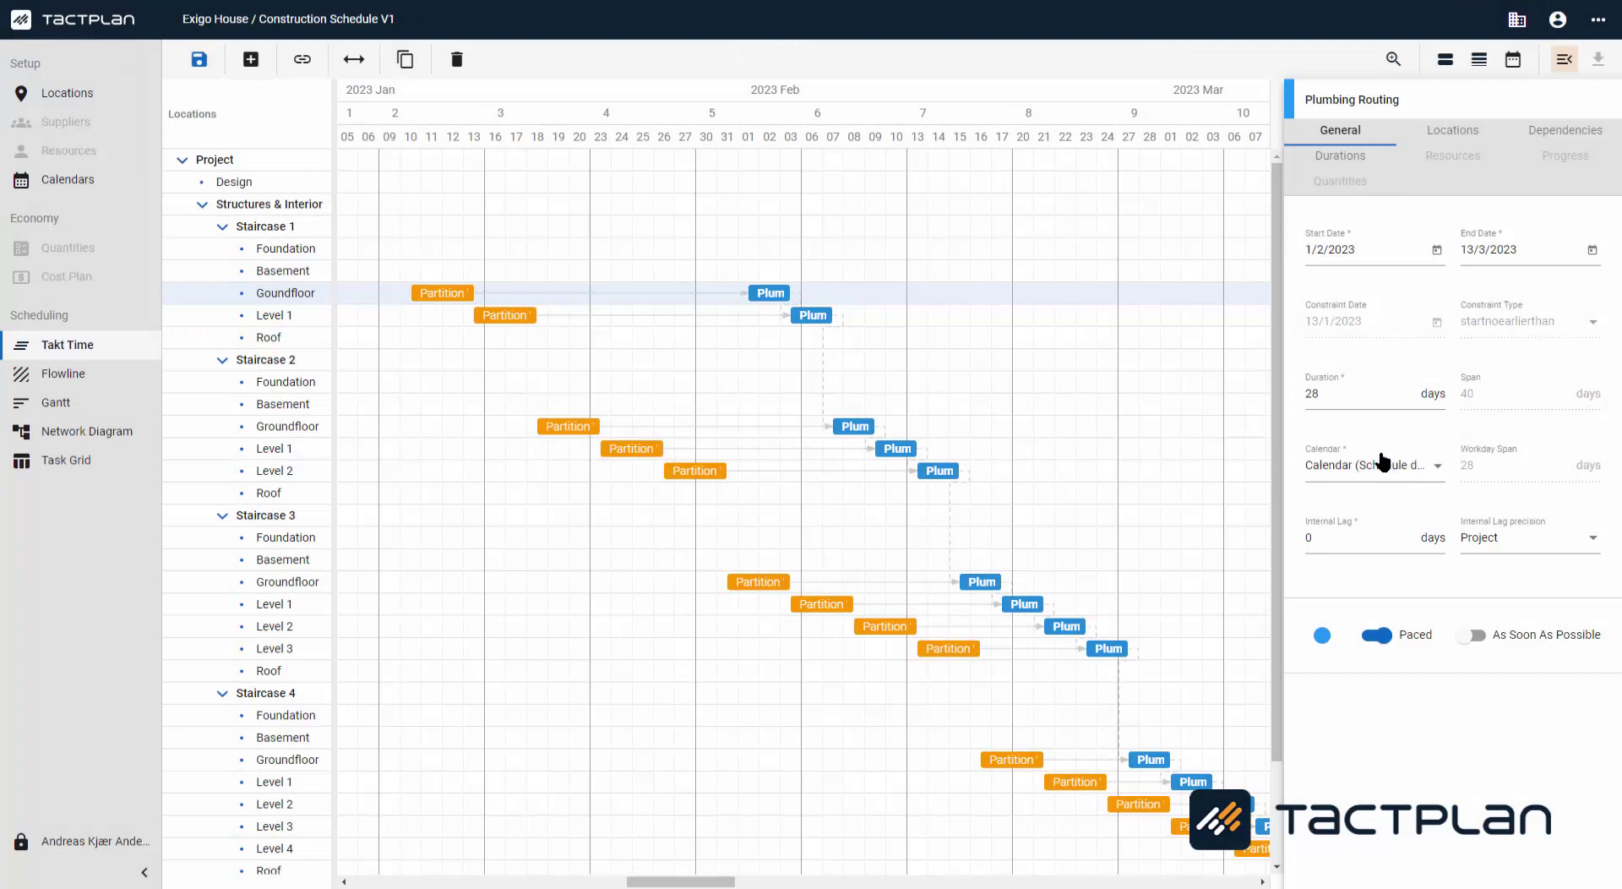
left_click(1112, 249)
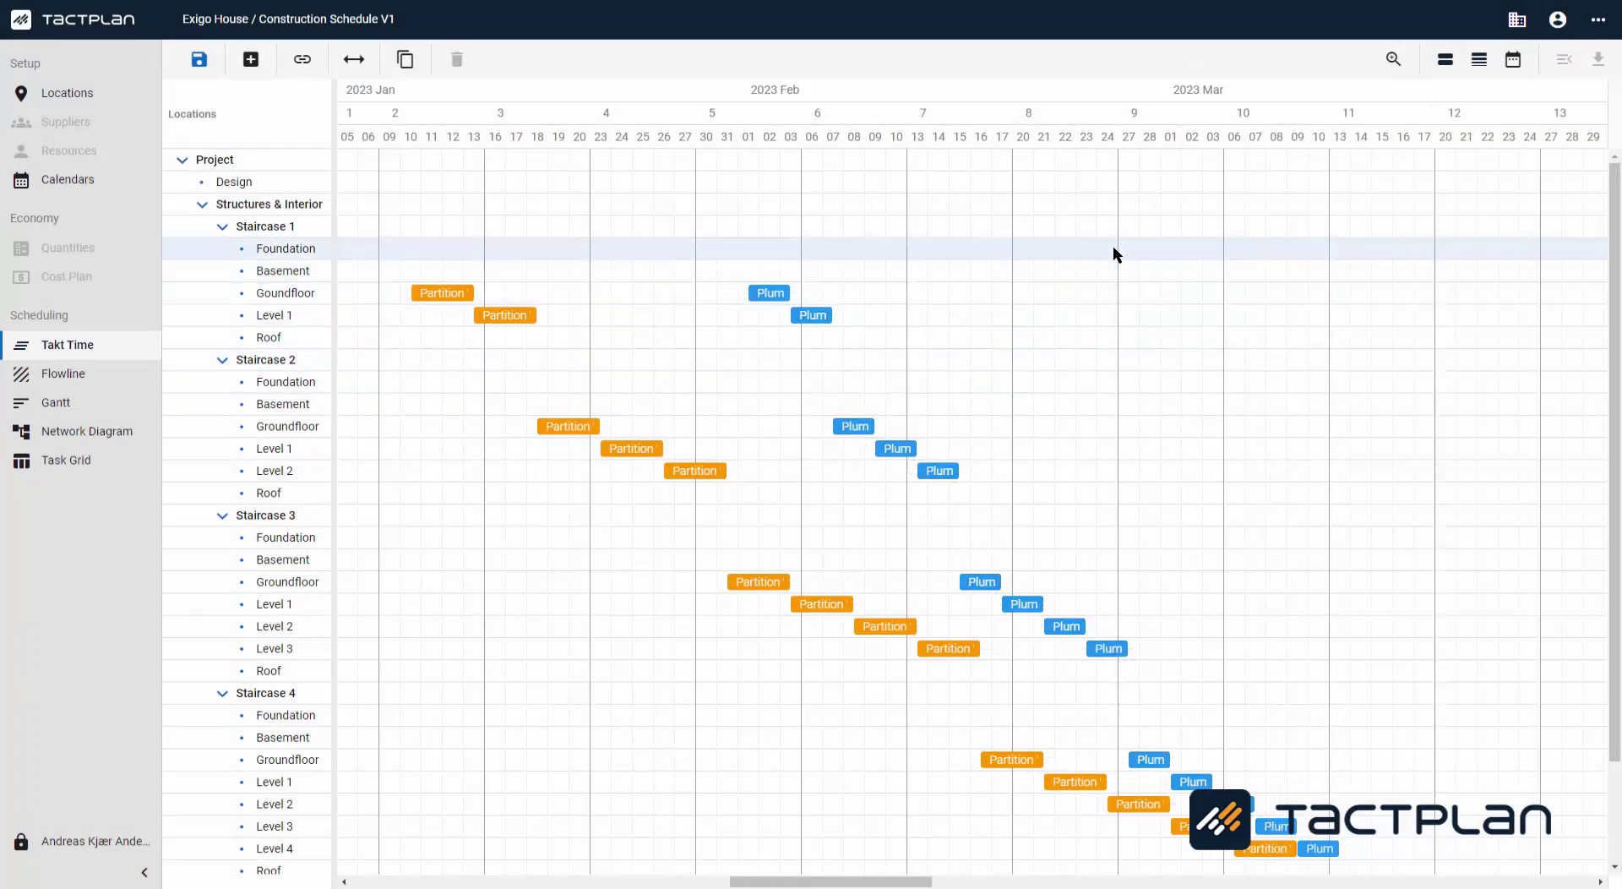
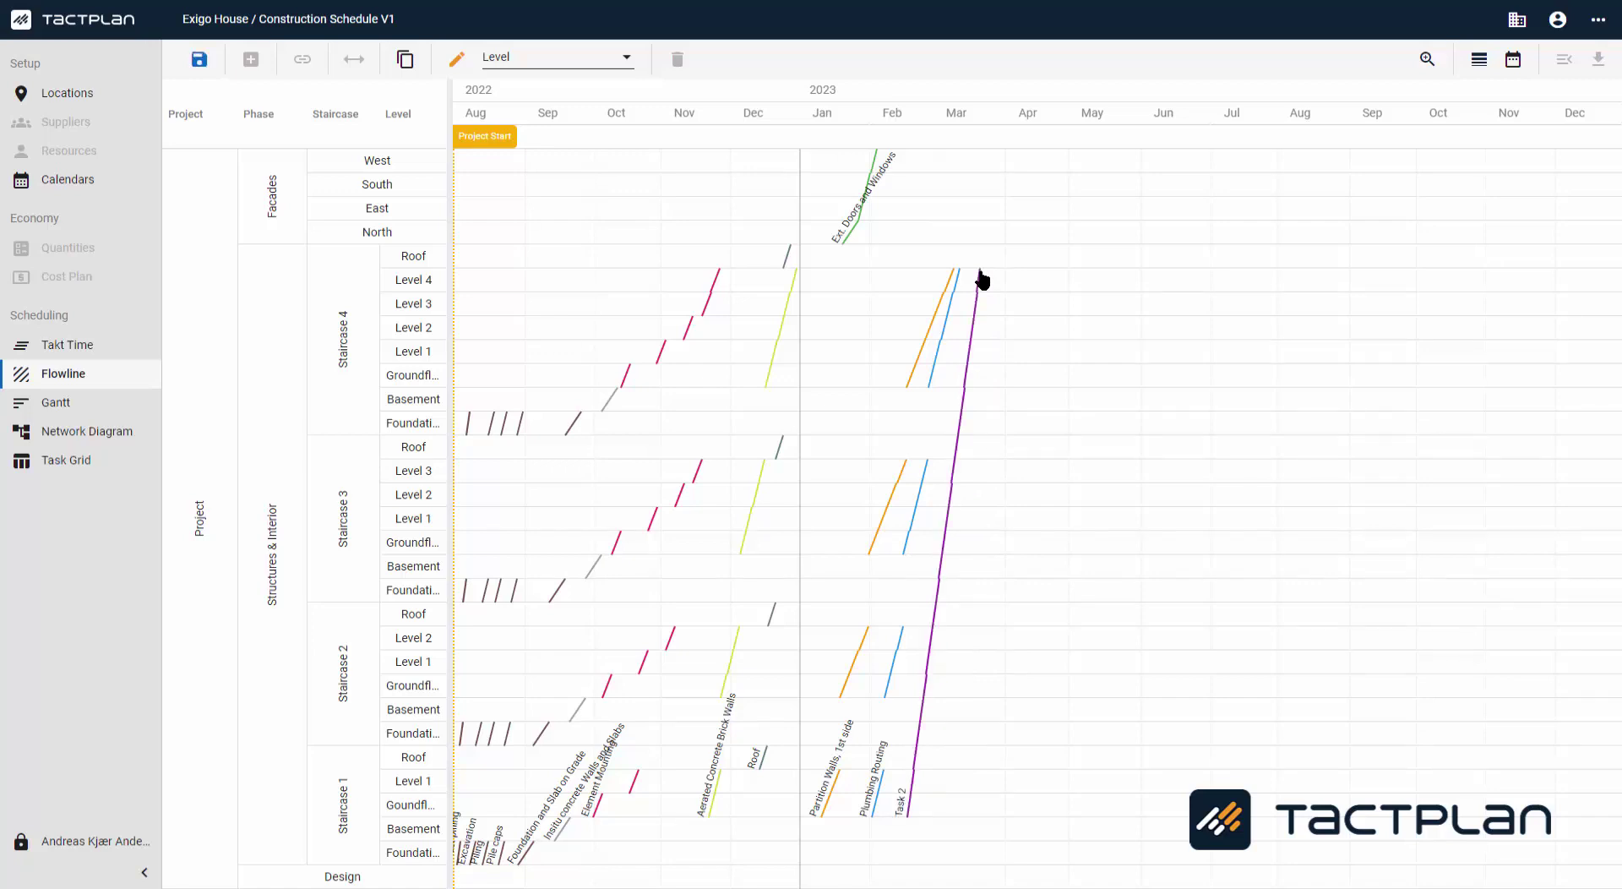
Step: Stop drawing flowline tasks and rename the purple Task 2 as EL Routing
left_click(457, 63)
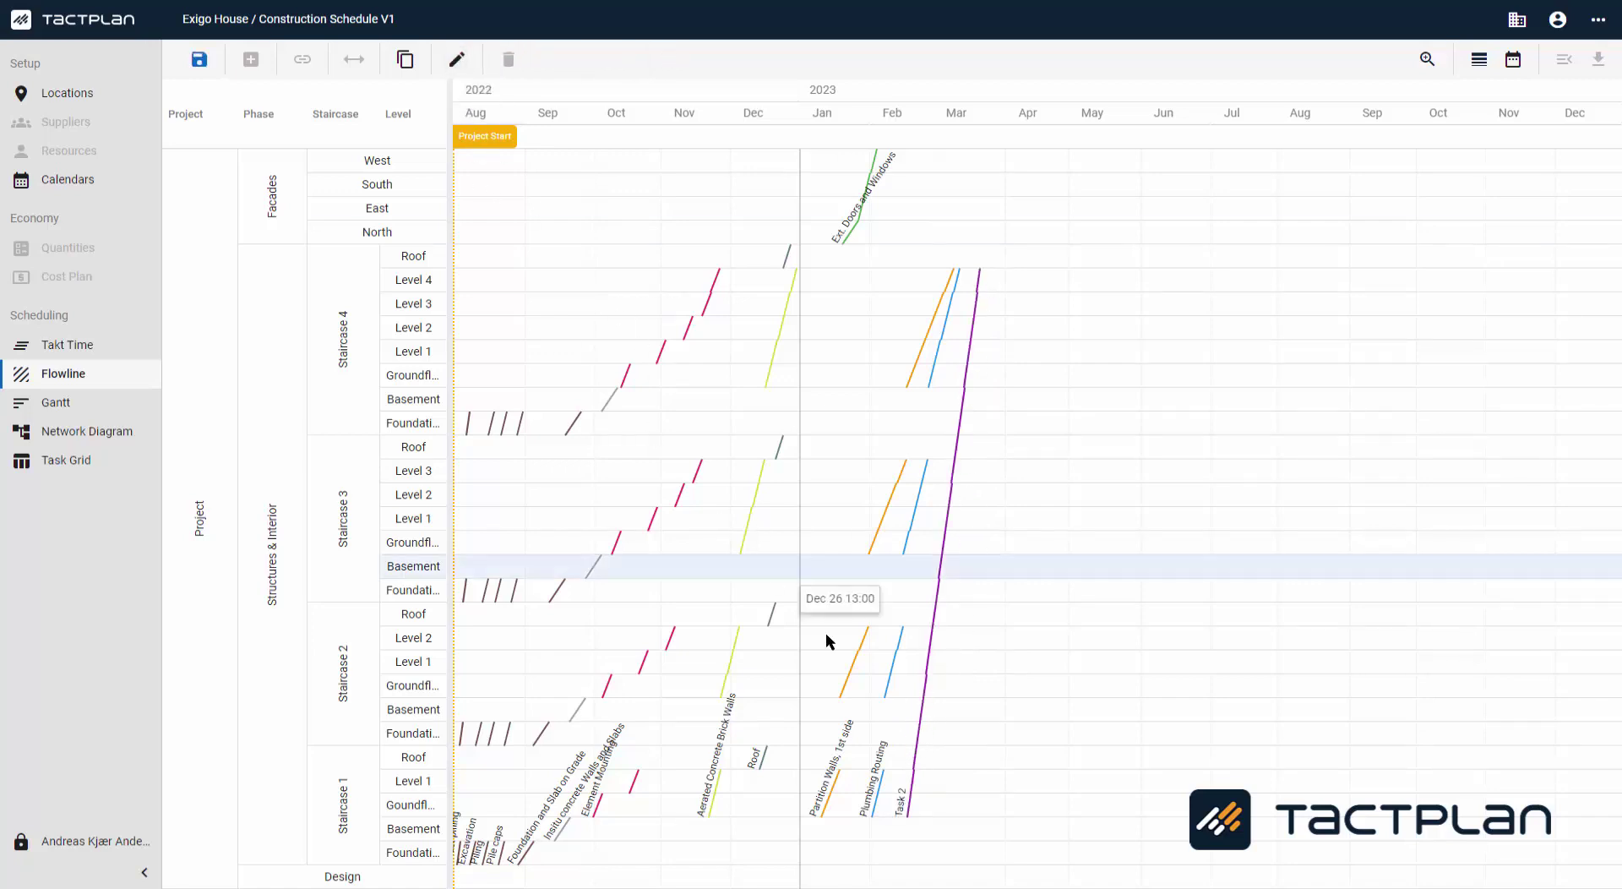
left_click(917, 758)
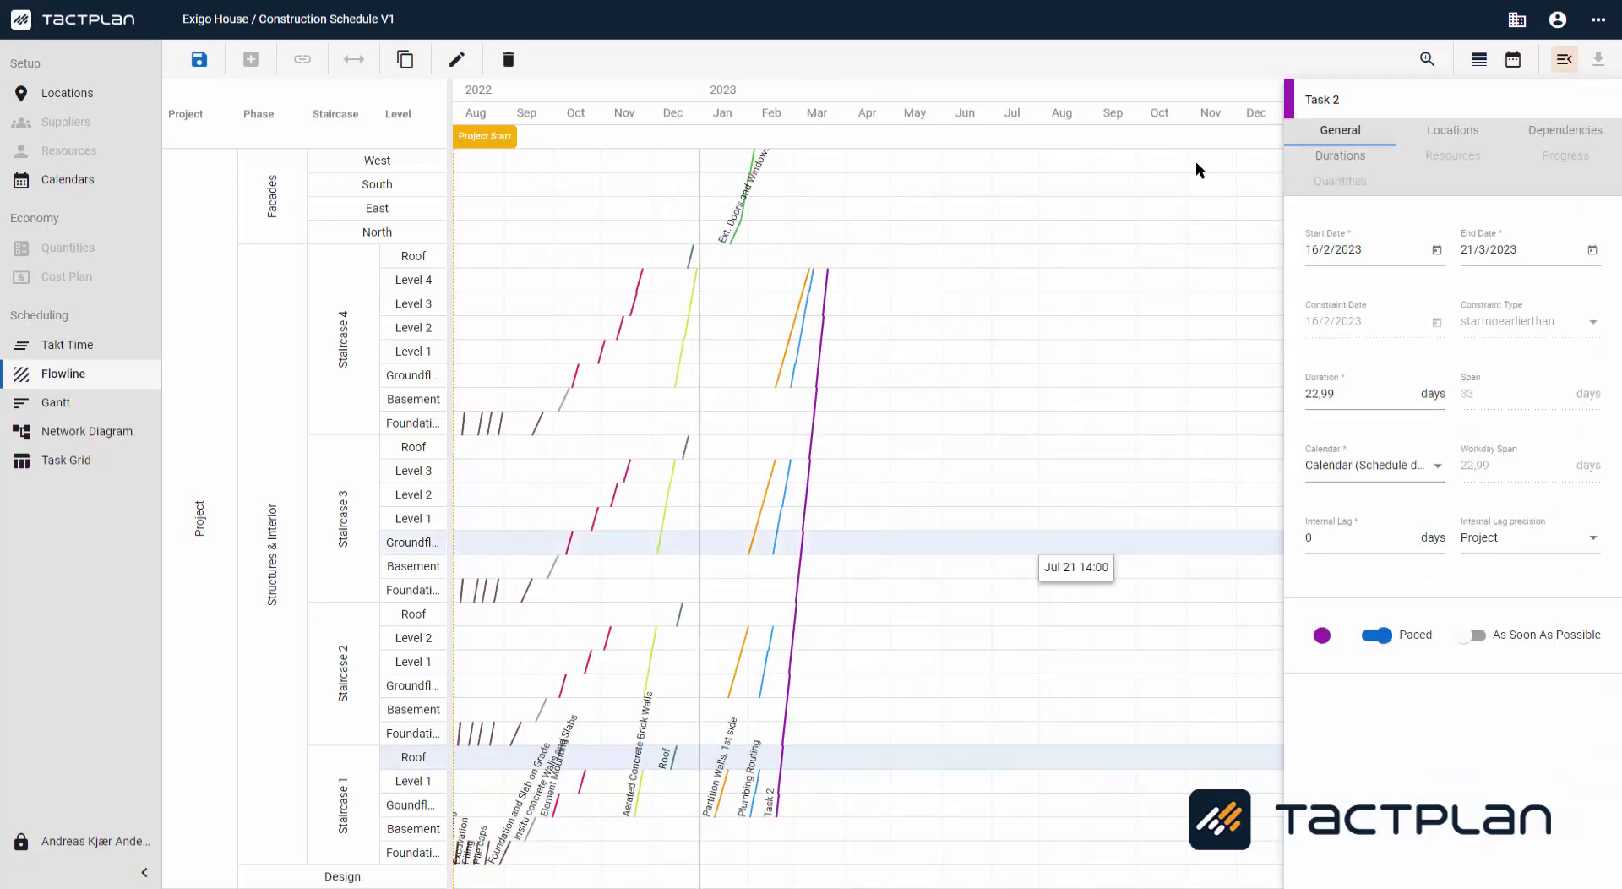
left_click(1299, 108)
key("ctrl+a")
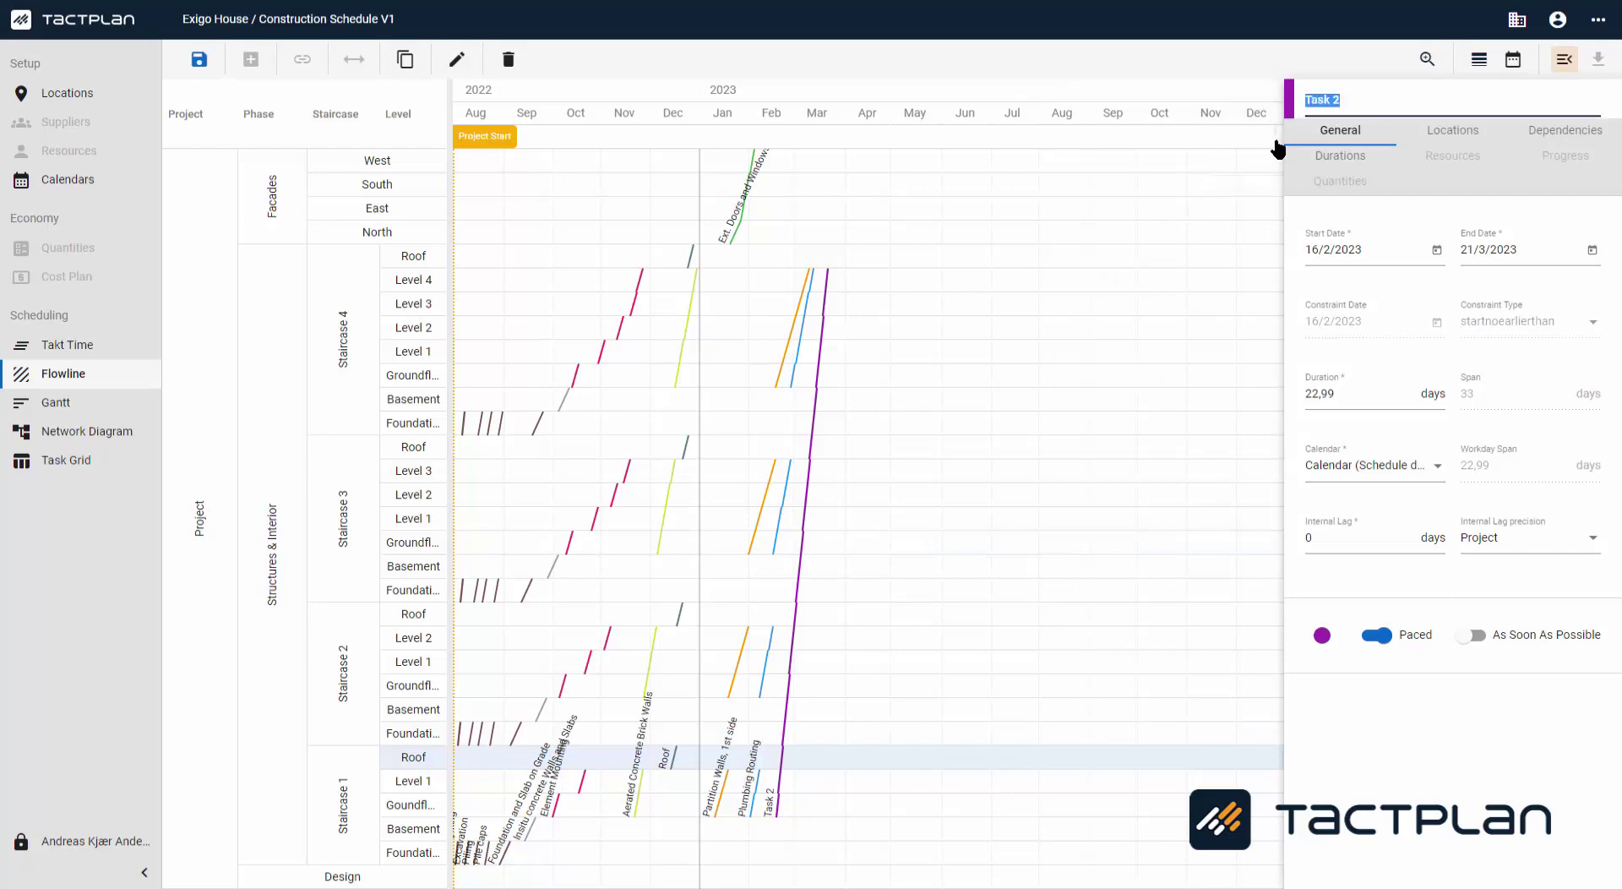
type("EL Routing")
Step: Exclude Staircase 1's Roof and the Foundation, Basement and Roof of Staircases 2 and 3 from EL Routing's locations
left_click(1465, 133)
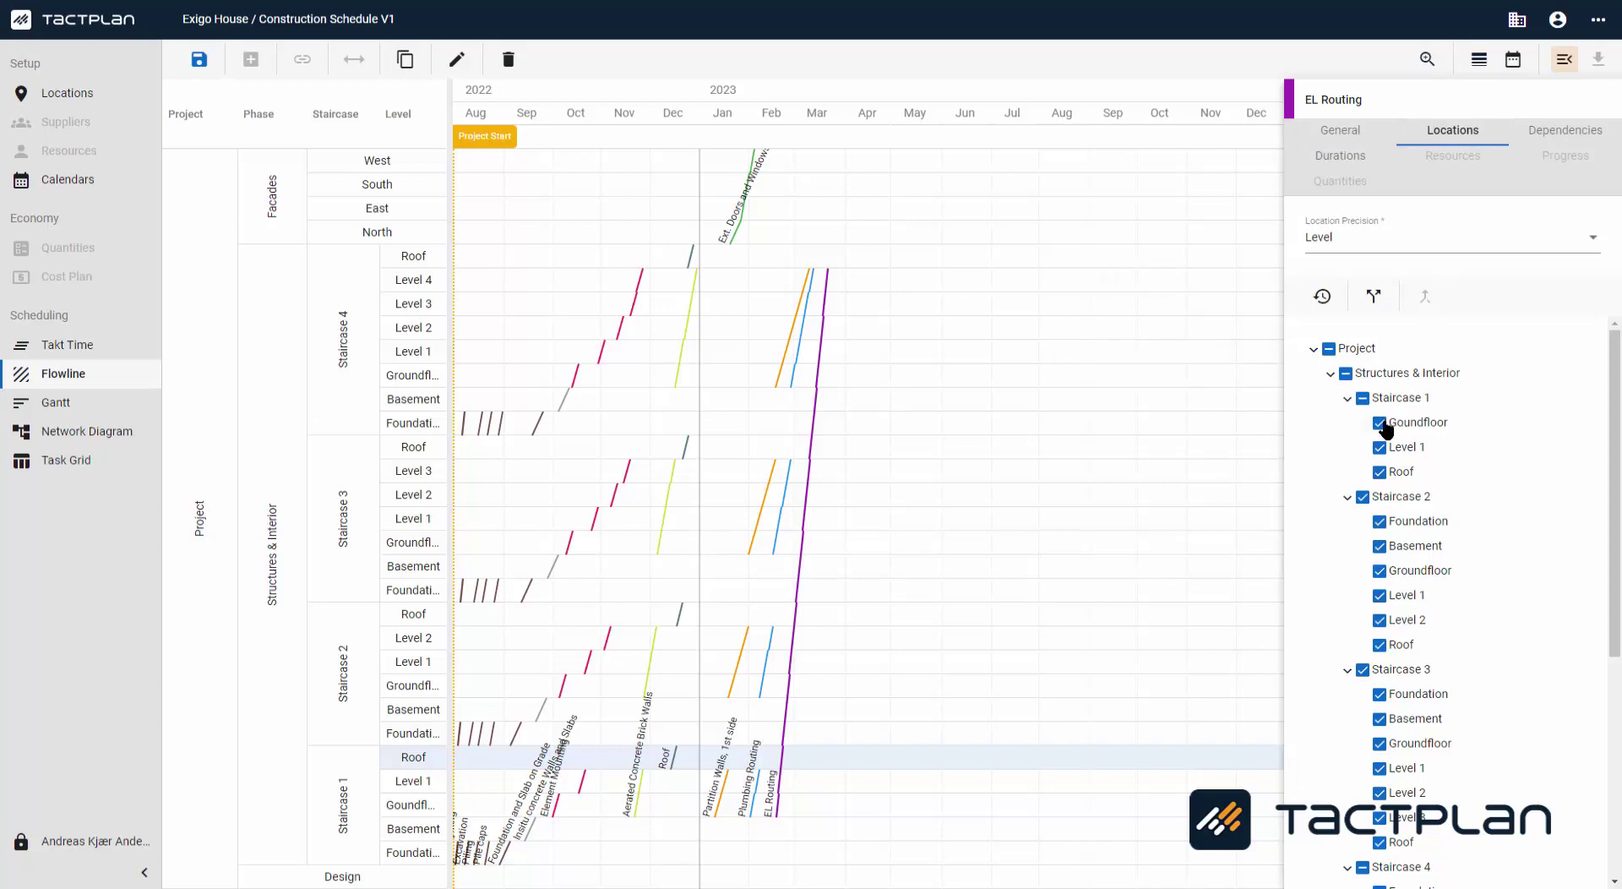
left_click(1380, 473)
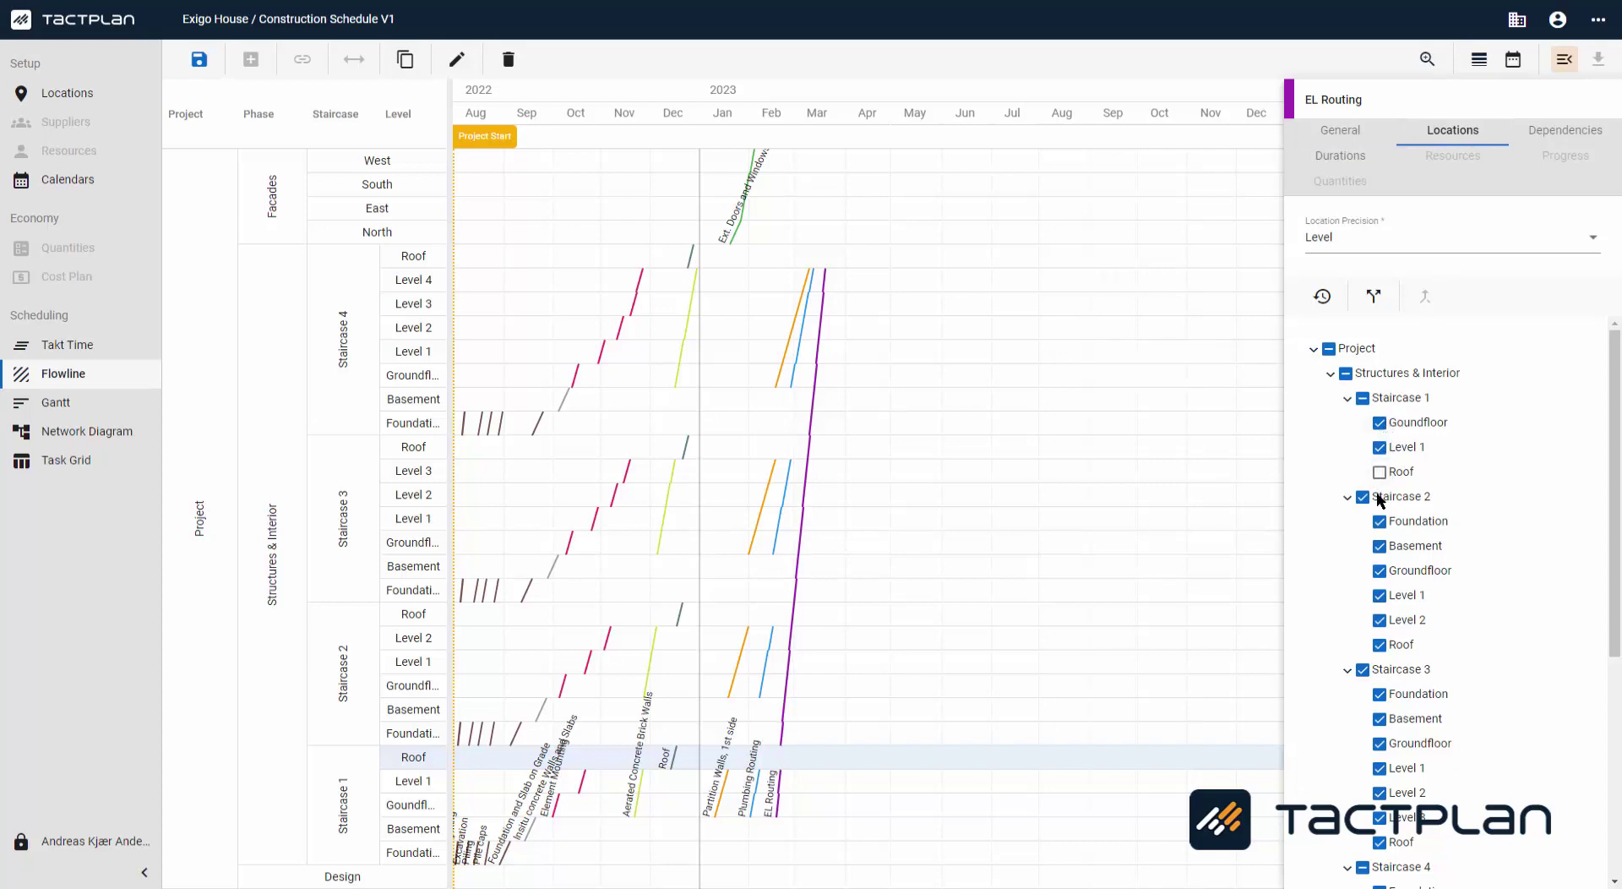
left_click(1379, 523)
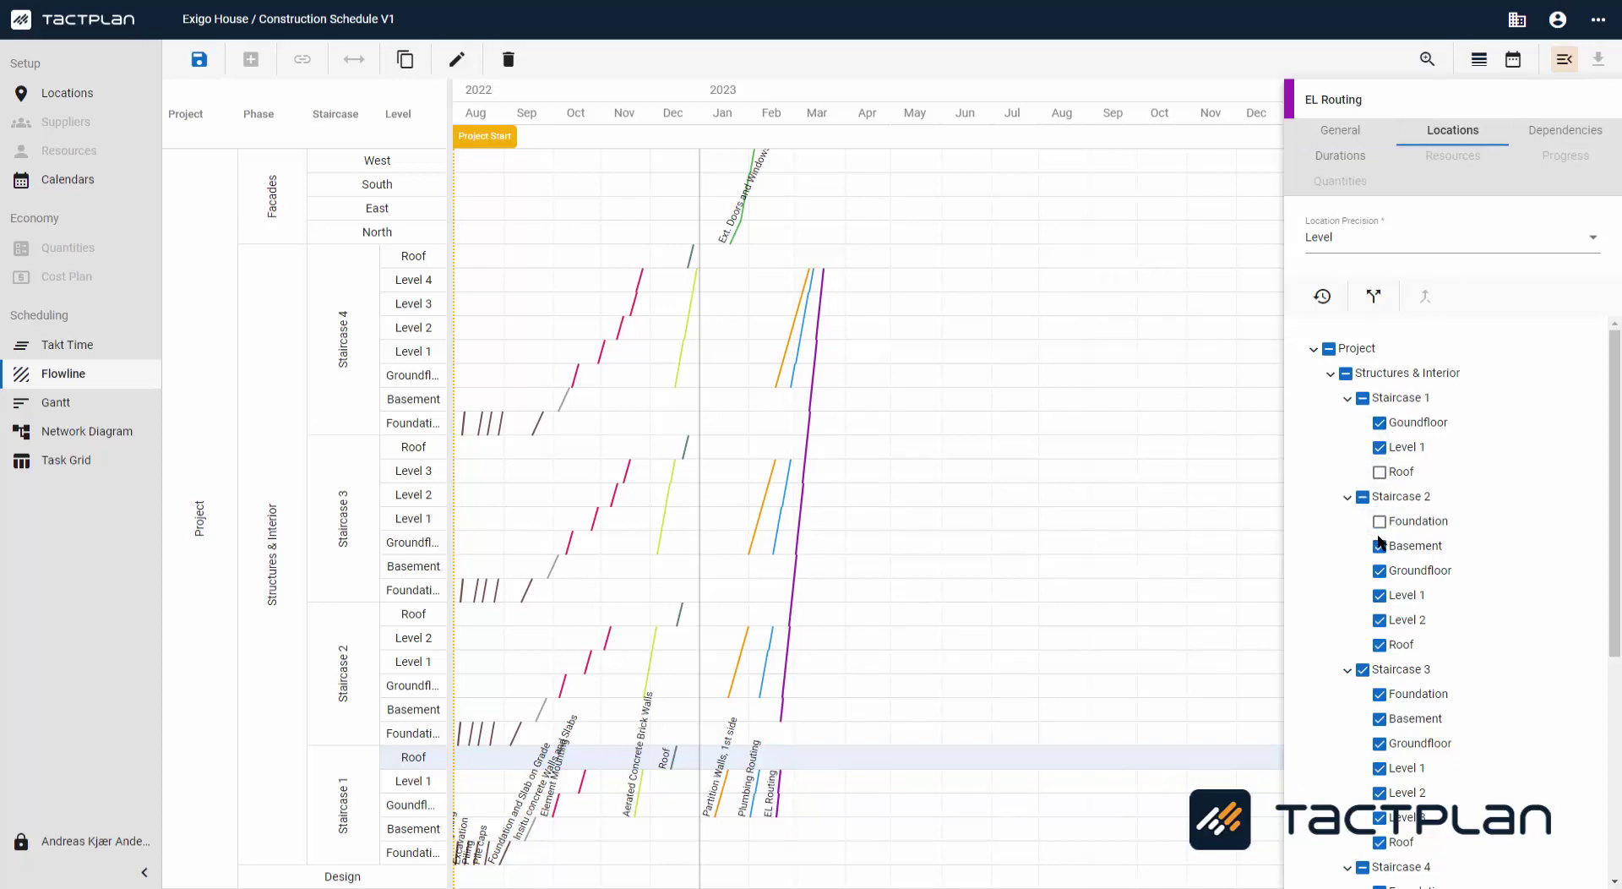
left_click(1380, 546)
left_click(1379, 645)
left_click(1379, 694)
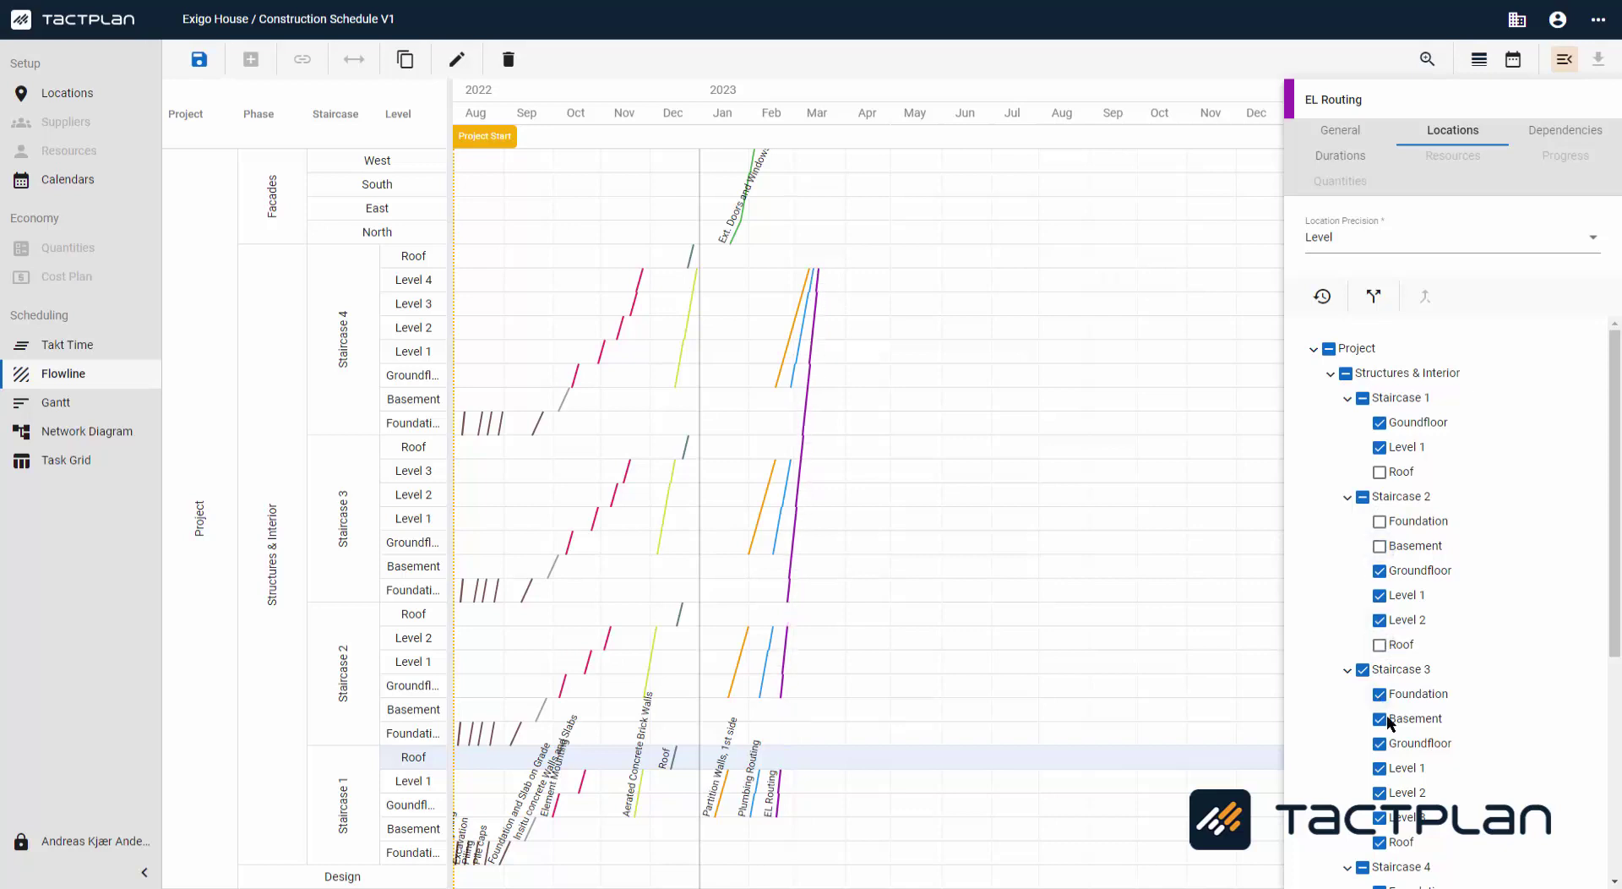
left_click(1379, 719)
left_click(1380, 841)
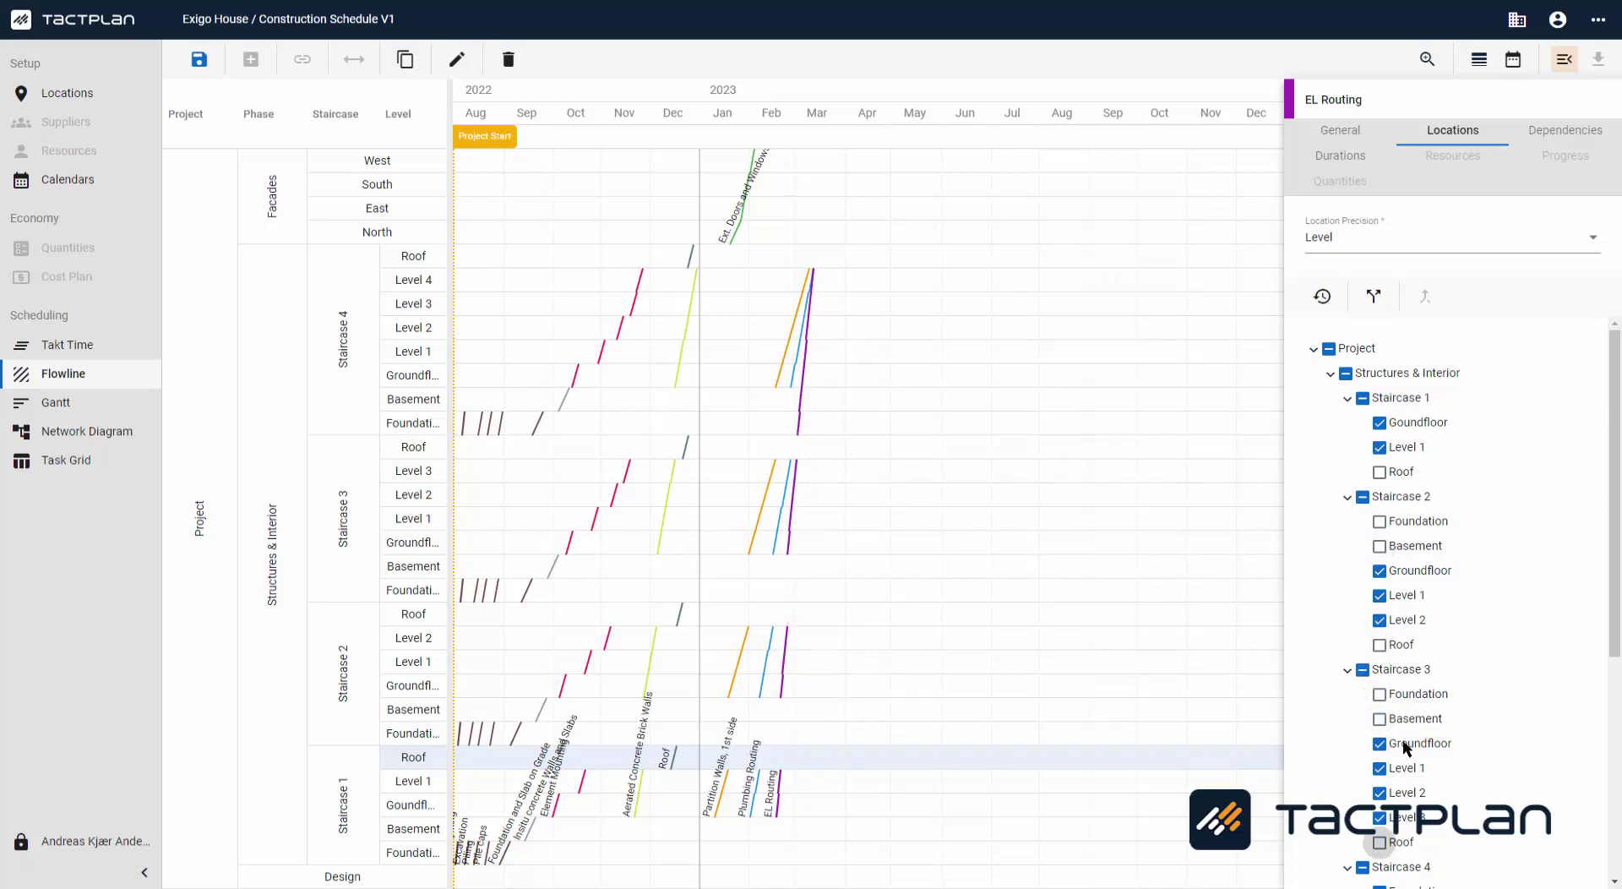
Step: Exclude Staircase 4's Foundation and Basement from EL Routing's locations
scroll(1393, 761, "down", 2)
scroll(1402, 743, "down", 1)
left_click(1380, 672)
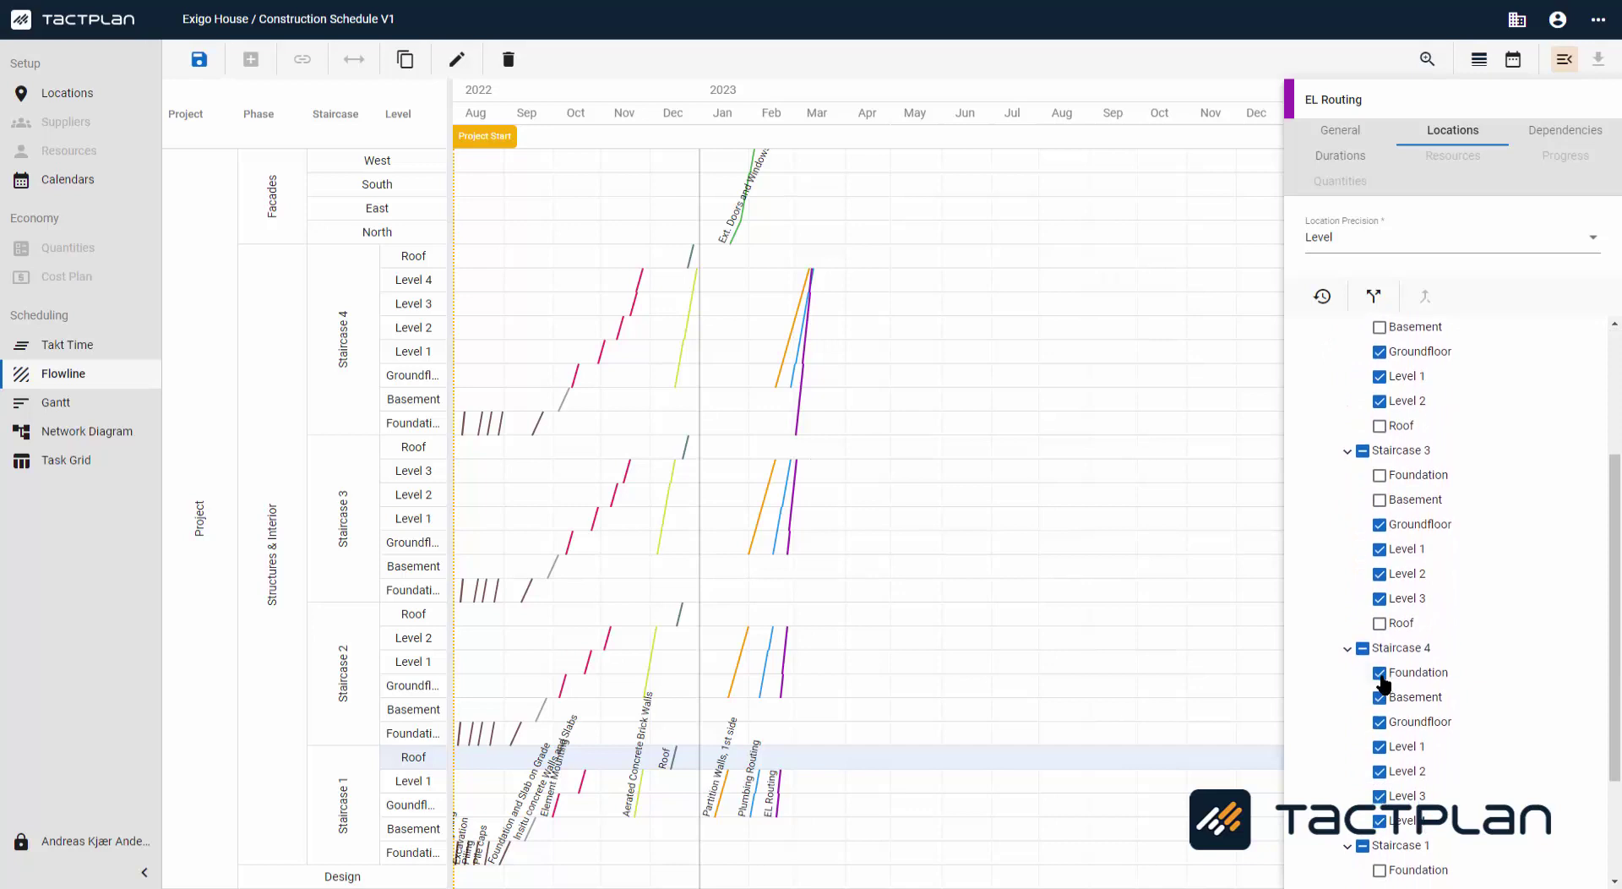
left_click(1379, 697)
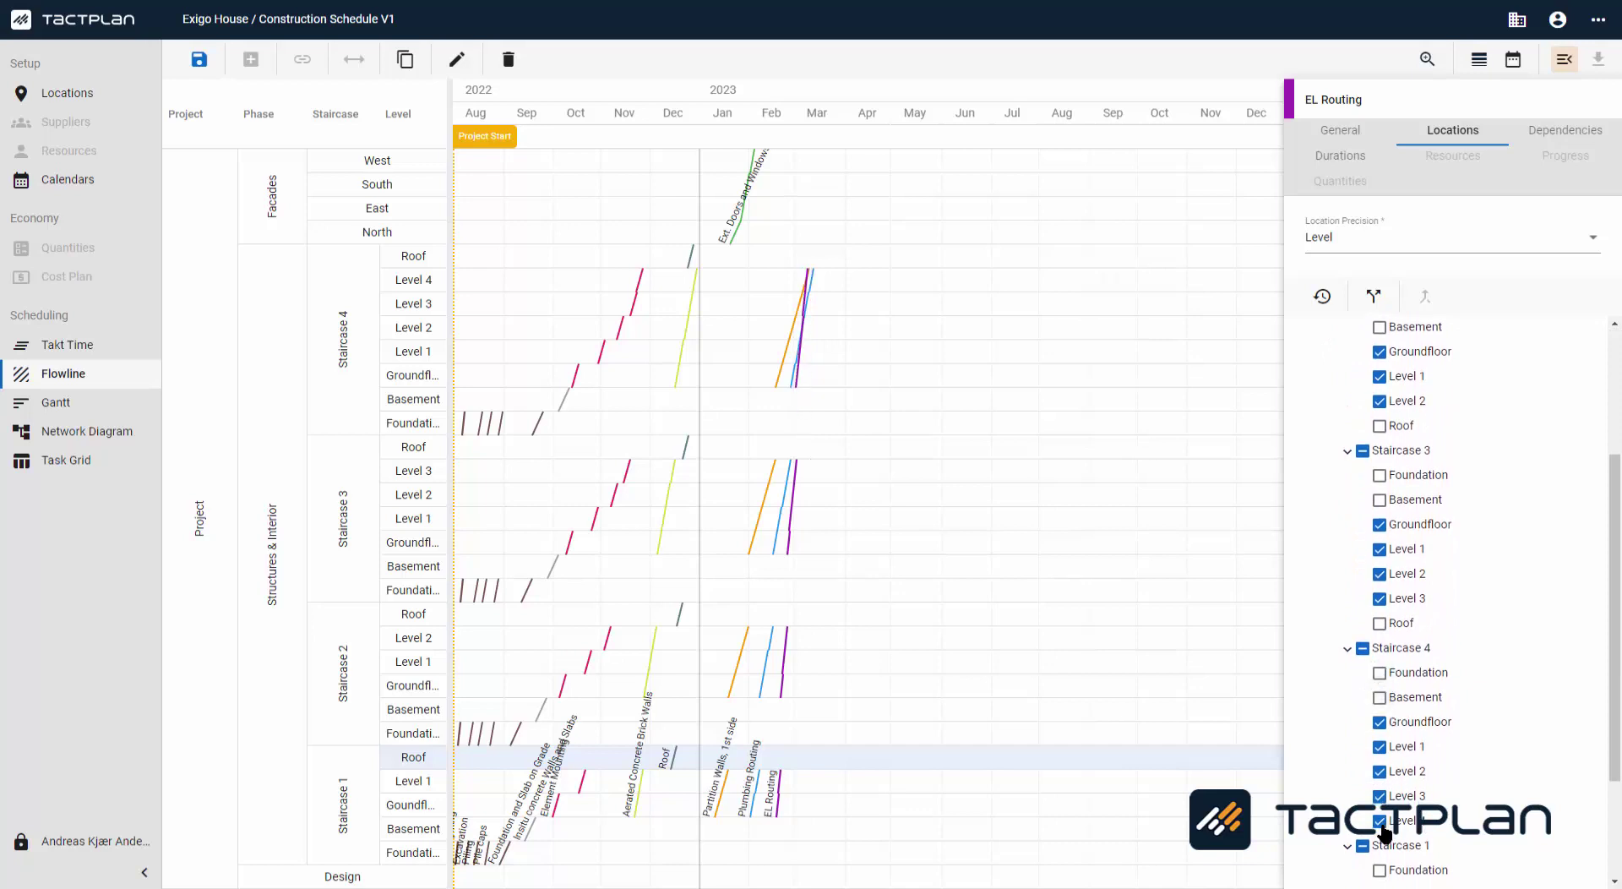
scroll(1382, 832, "down", 2)
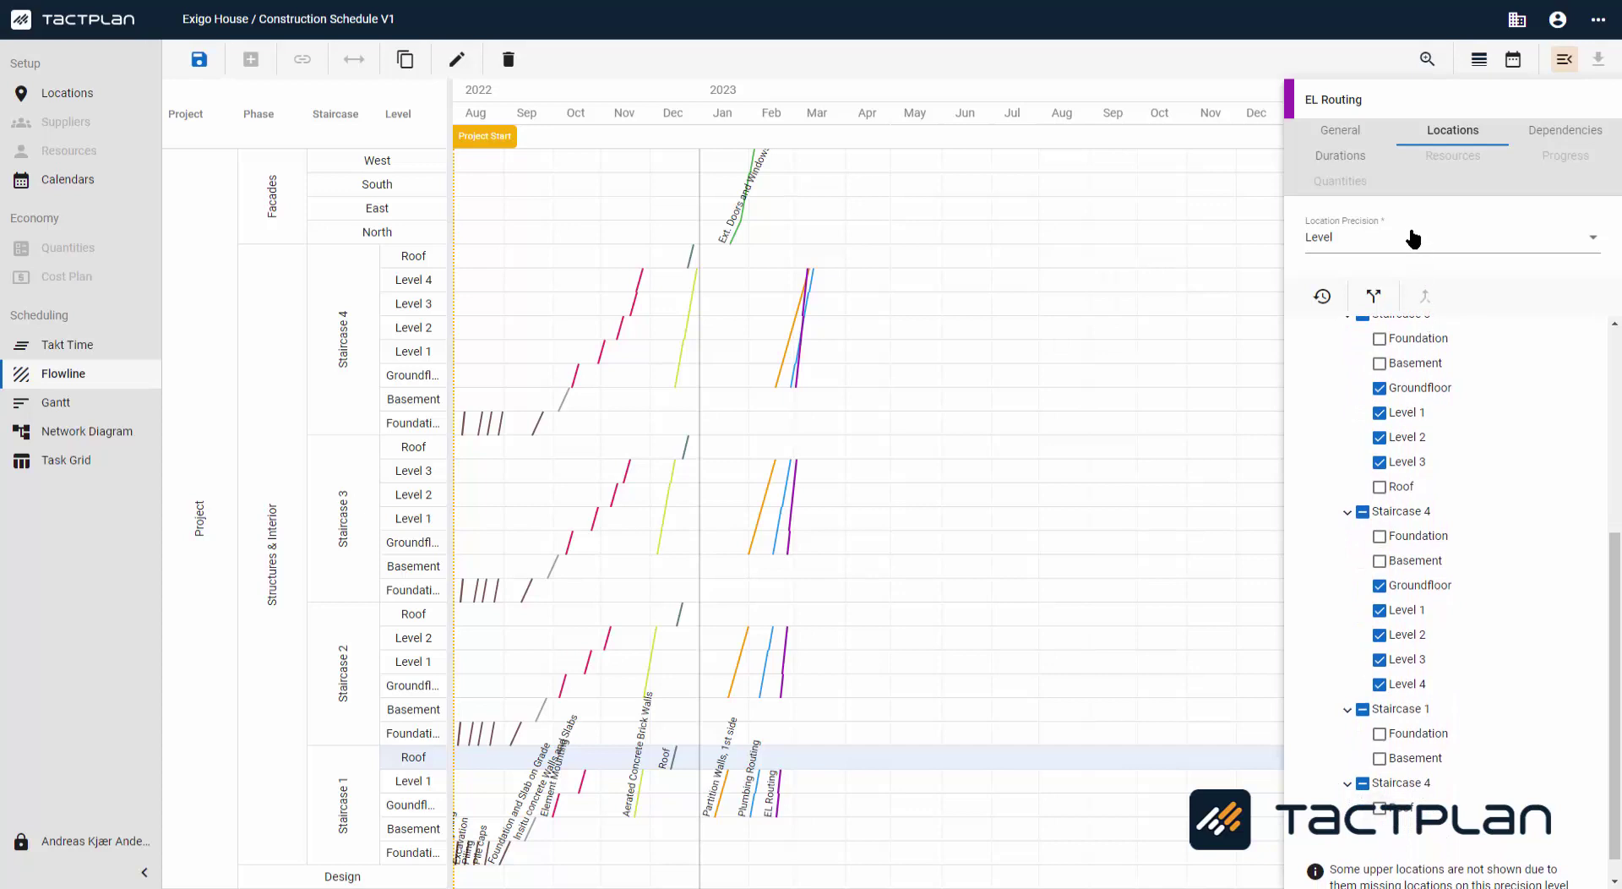
Step: Set EL Routing's duration to 28 days and its colour to red, and save the schedule
left_click(1355, 137)
left_click_drag(1345, 394, 1265, 393)
type("28")
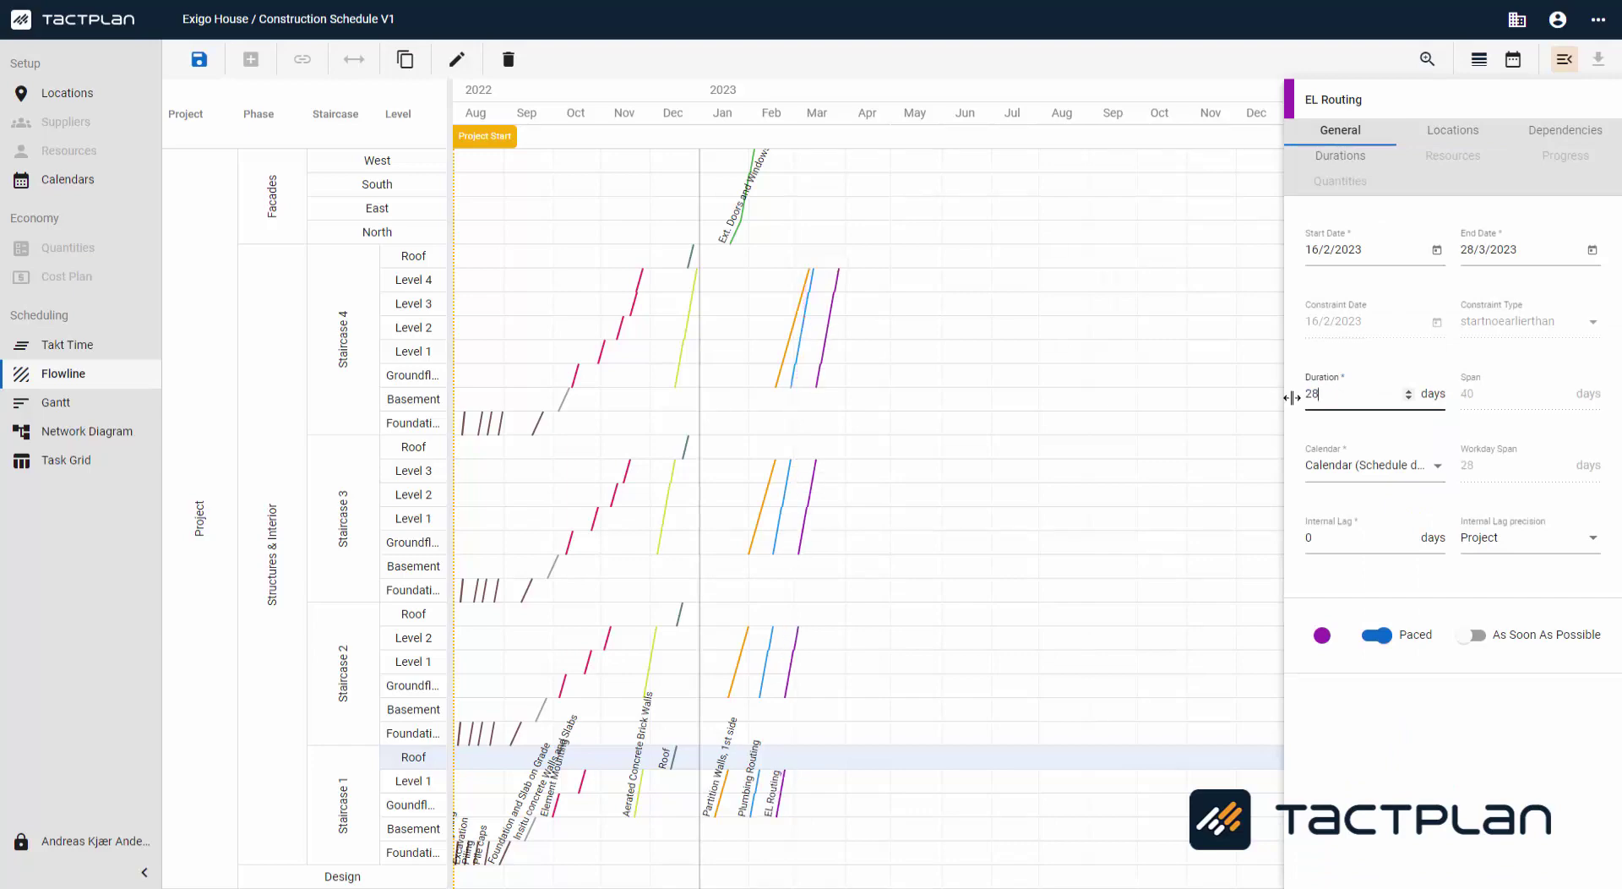
left_click(1322, 635)
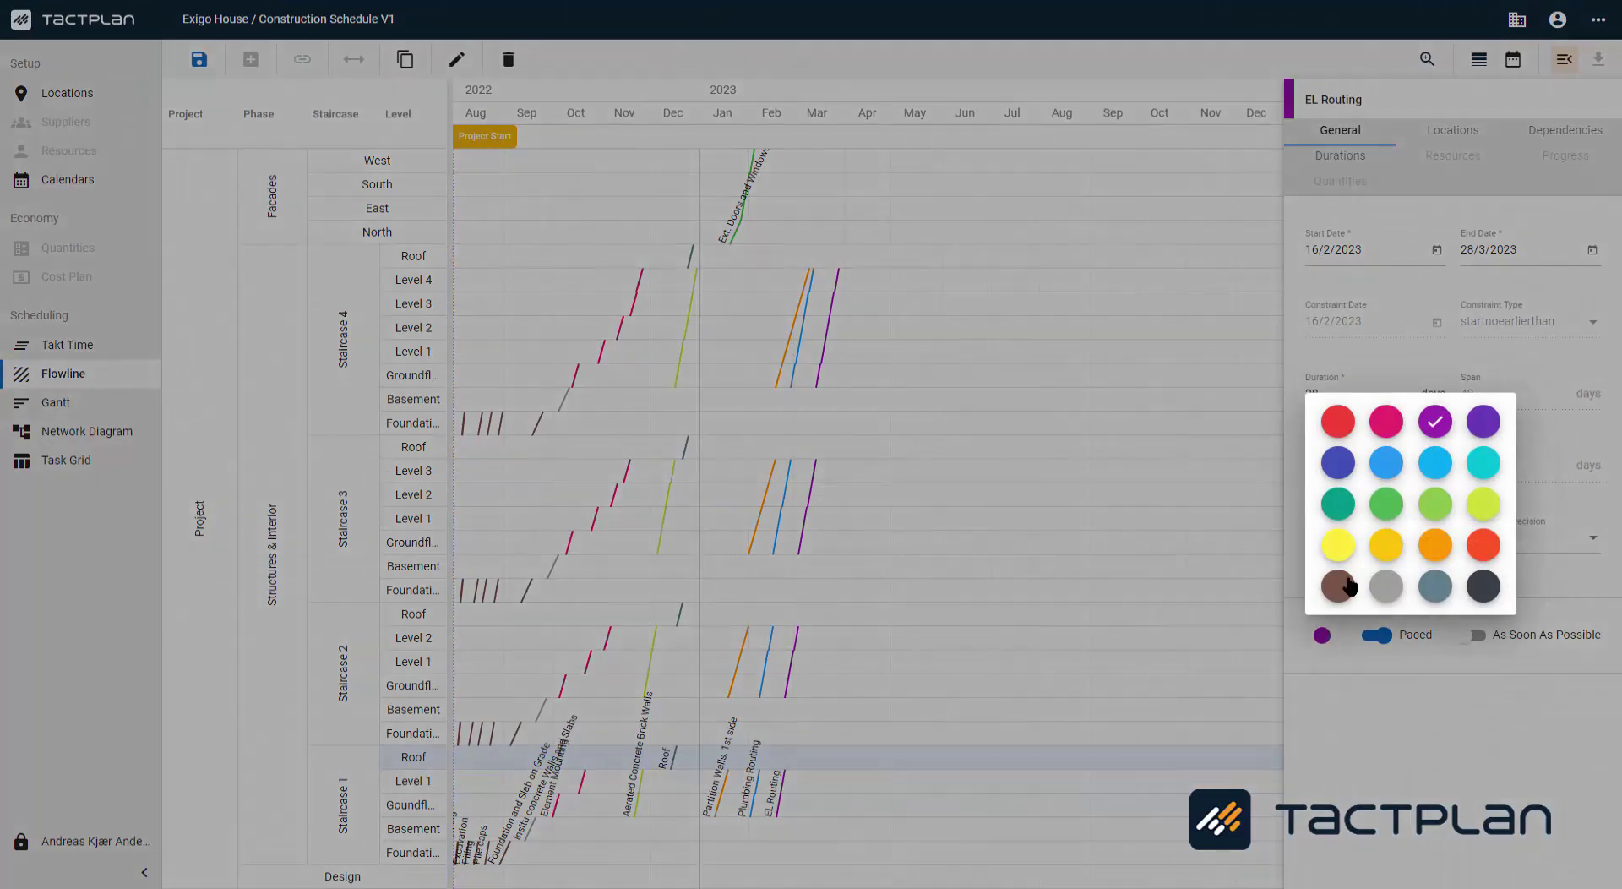
left_click(1337, 421)
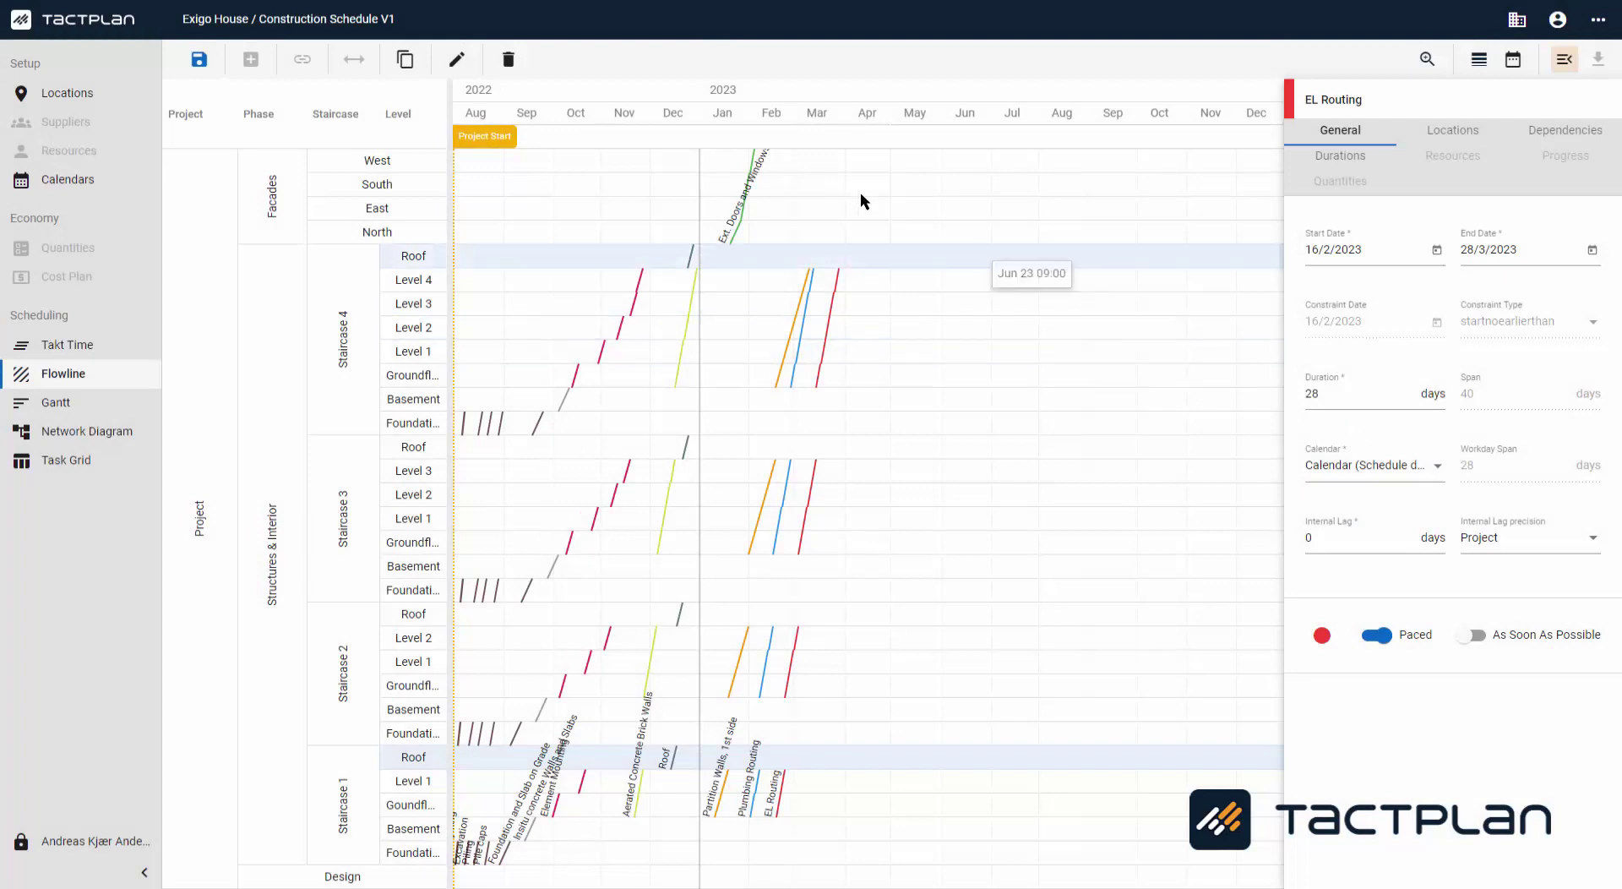
left_click(196, 61)
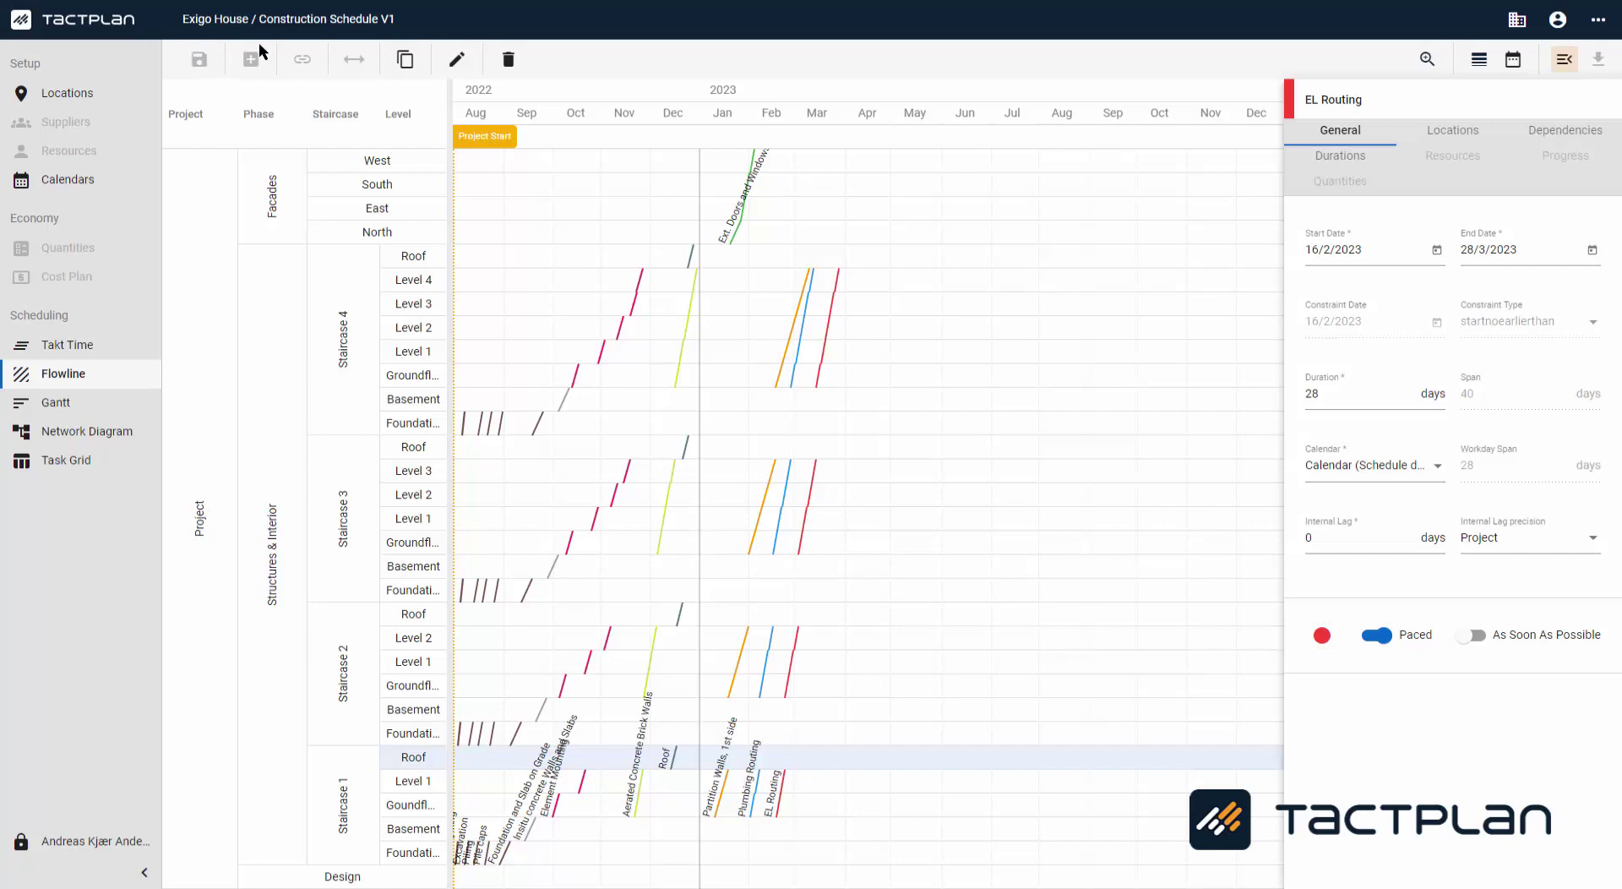
Step: Duplicate the EL Routing task, placing the copy after the original
left_click(404, 63)
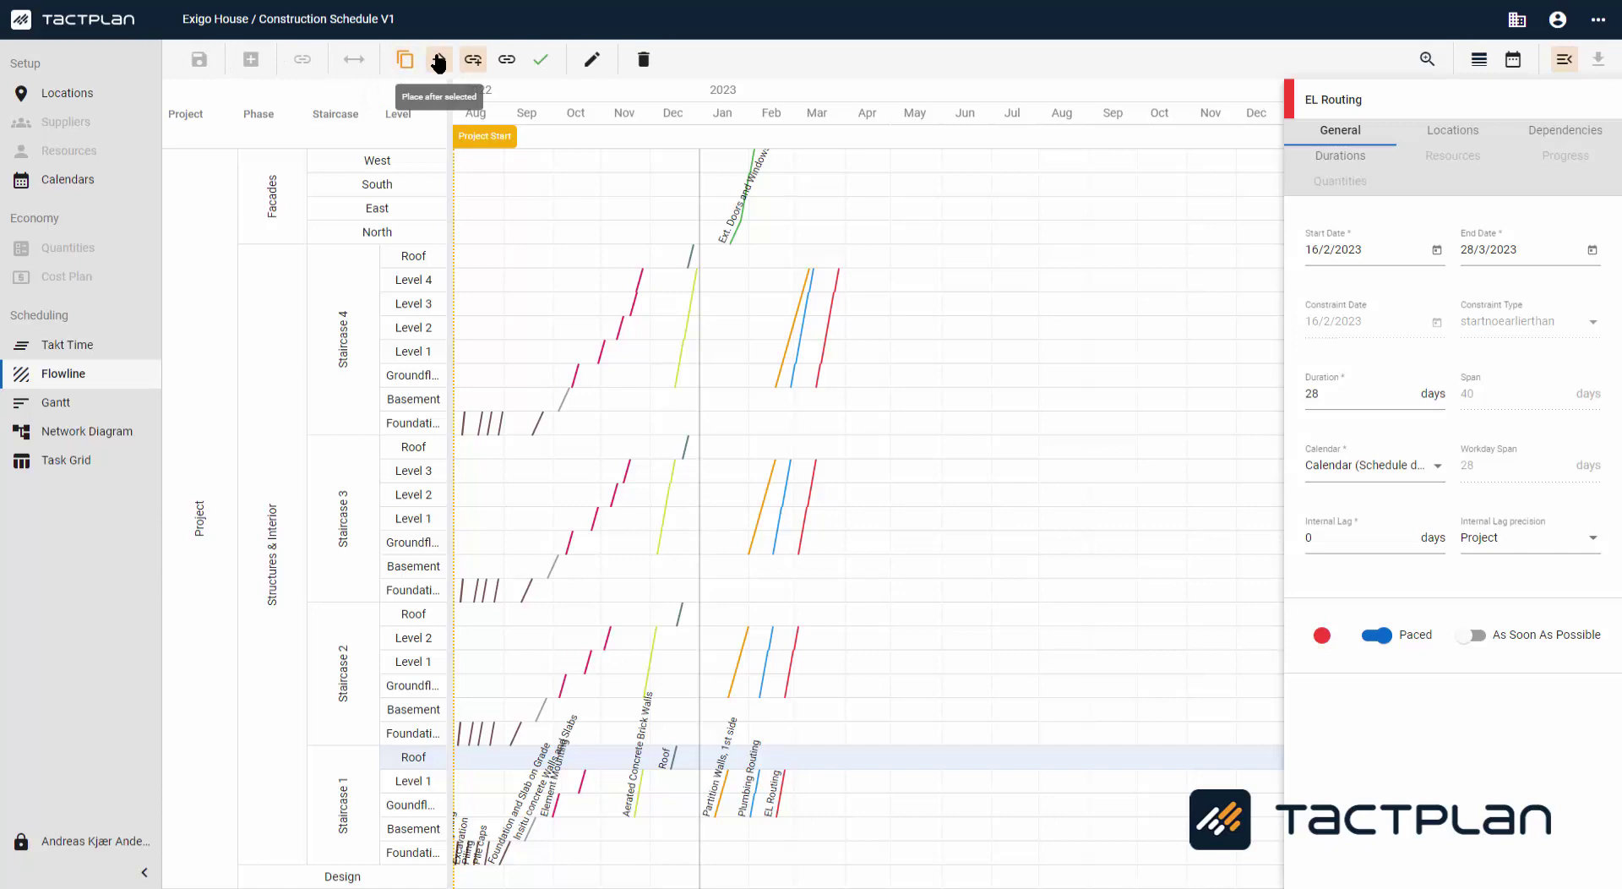
left_click(439, 61)
left_click(438, 61)
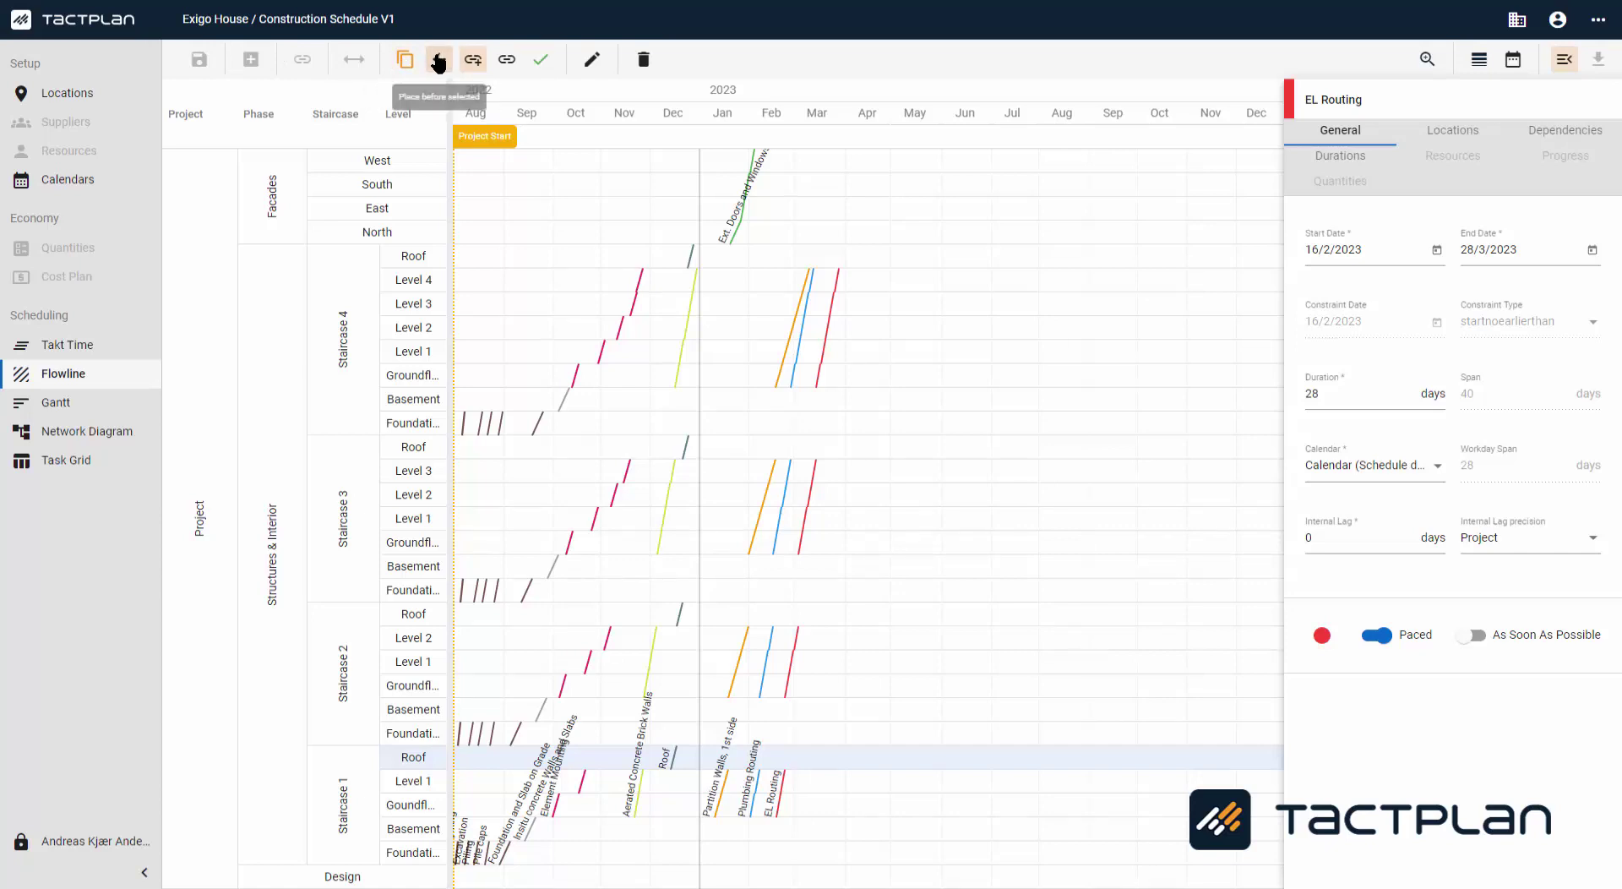
left_click(439, 62)
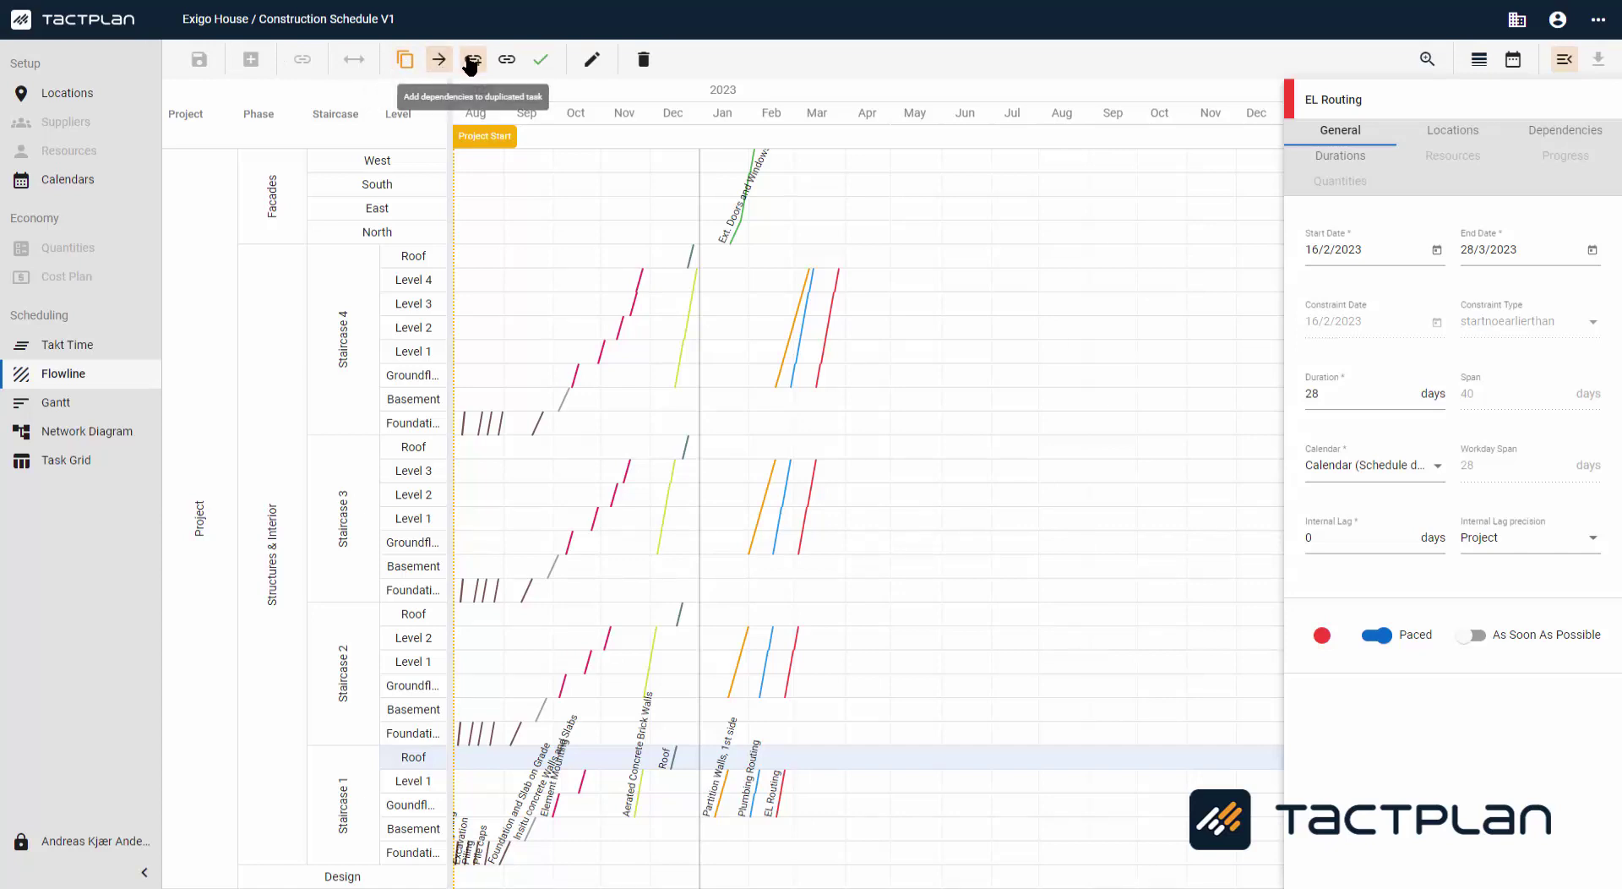
left_click(470, 63)
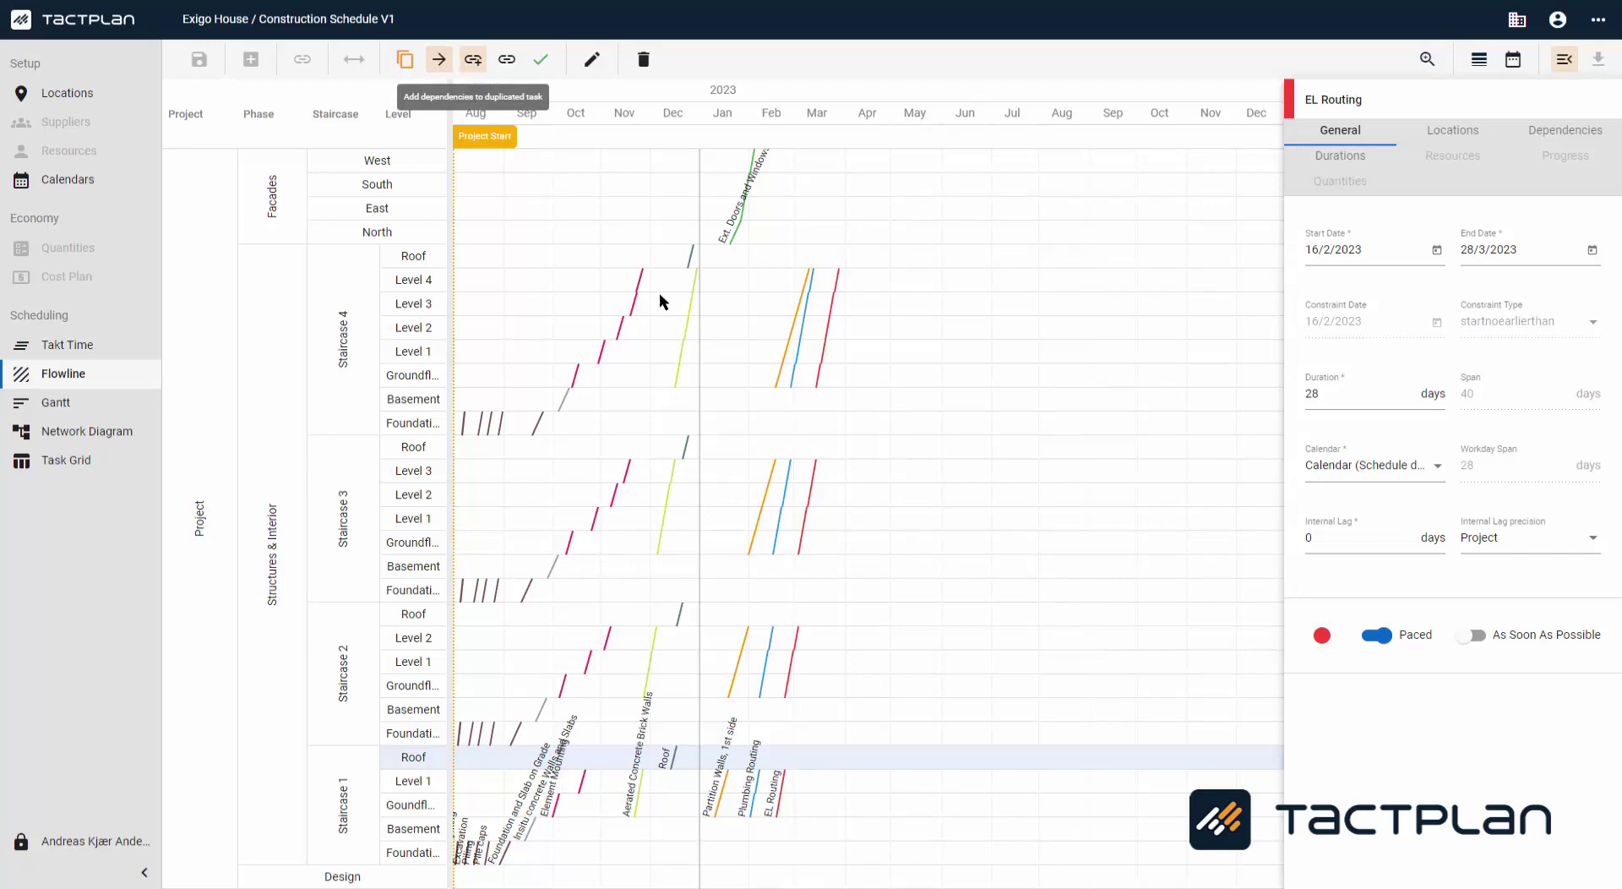
left_click(790, 671)
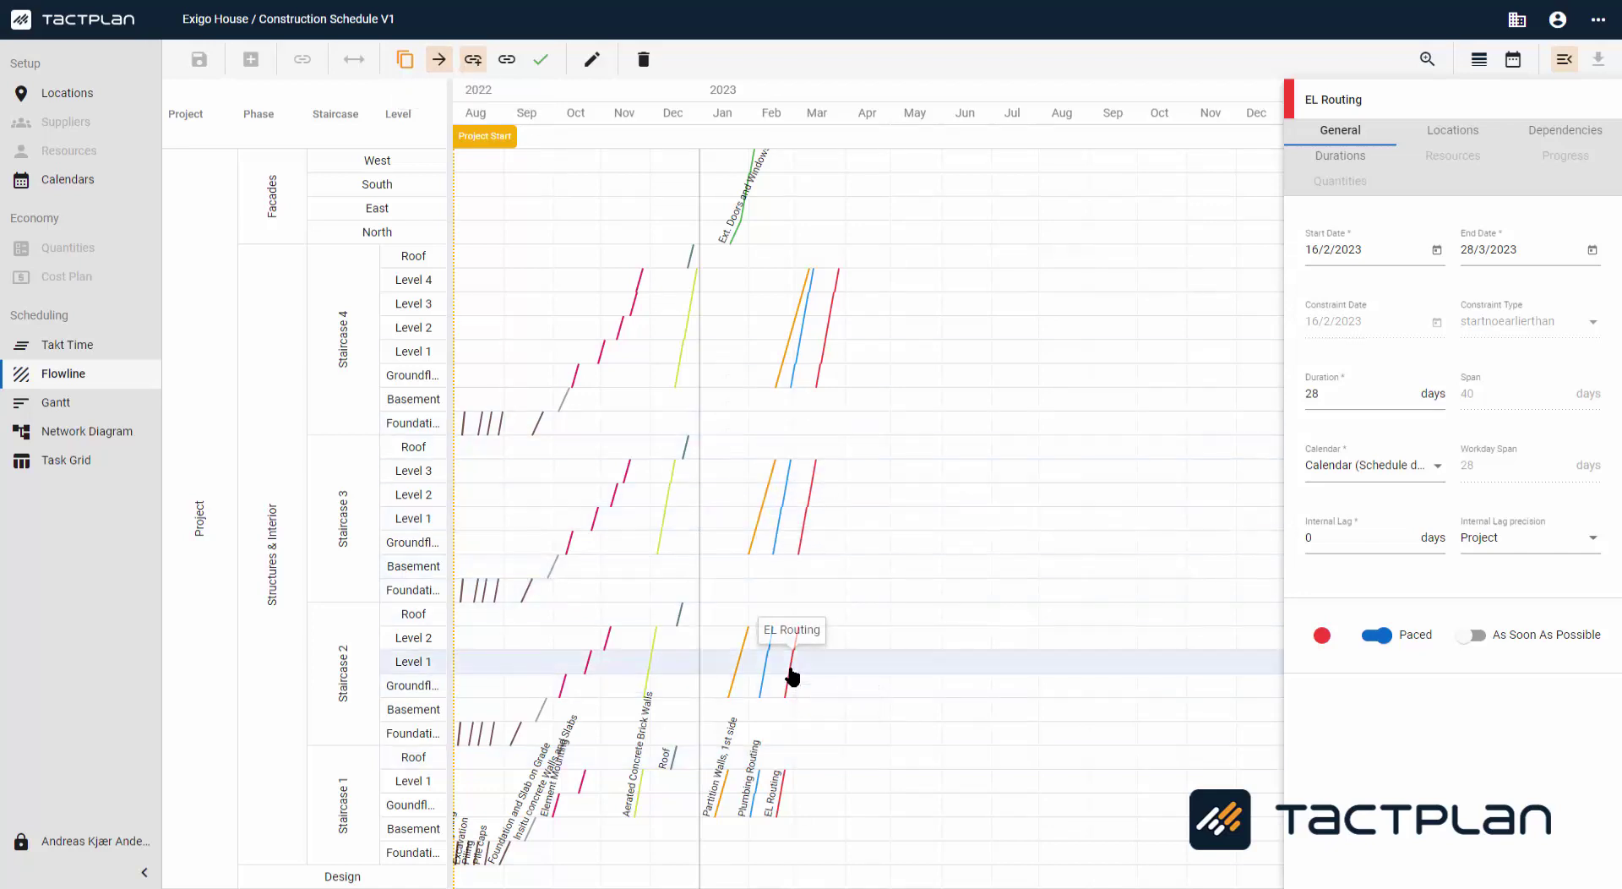
left_click(542, 66)
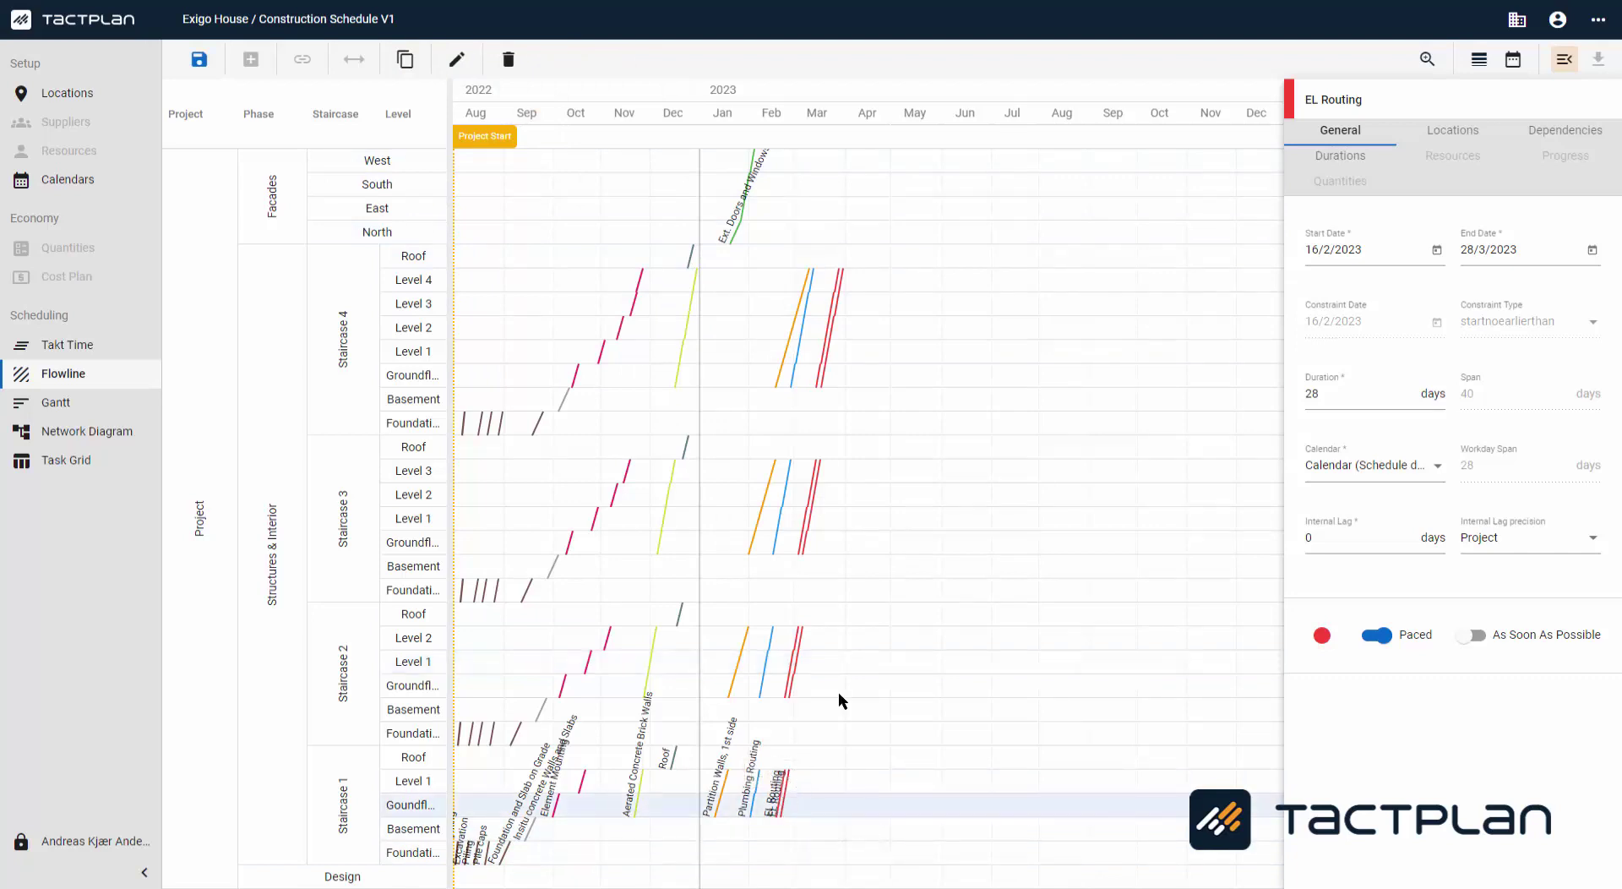
Step: Rename the duplicated EL Routing task as VENT Routing
left_click(1377, 105)
left_click_drag(1377, 104, 1292, 112)
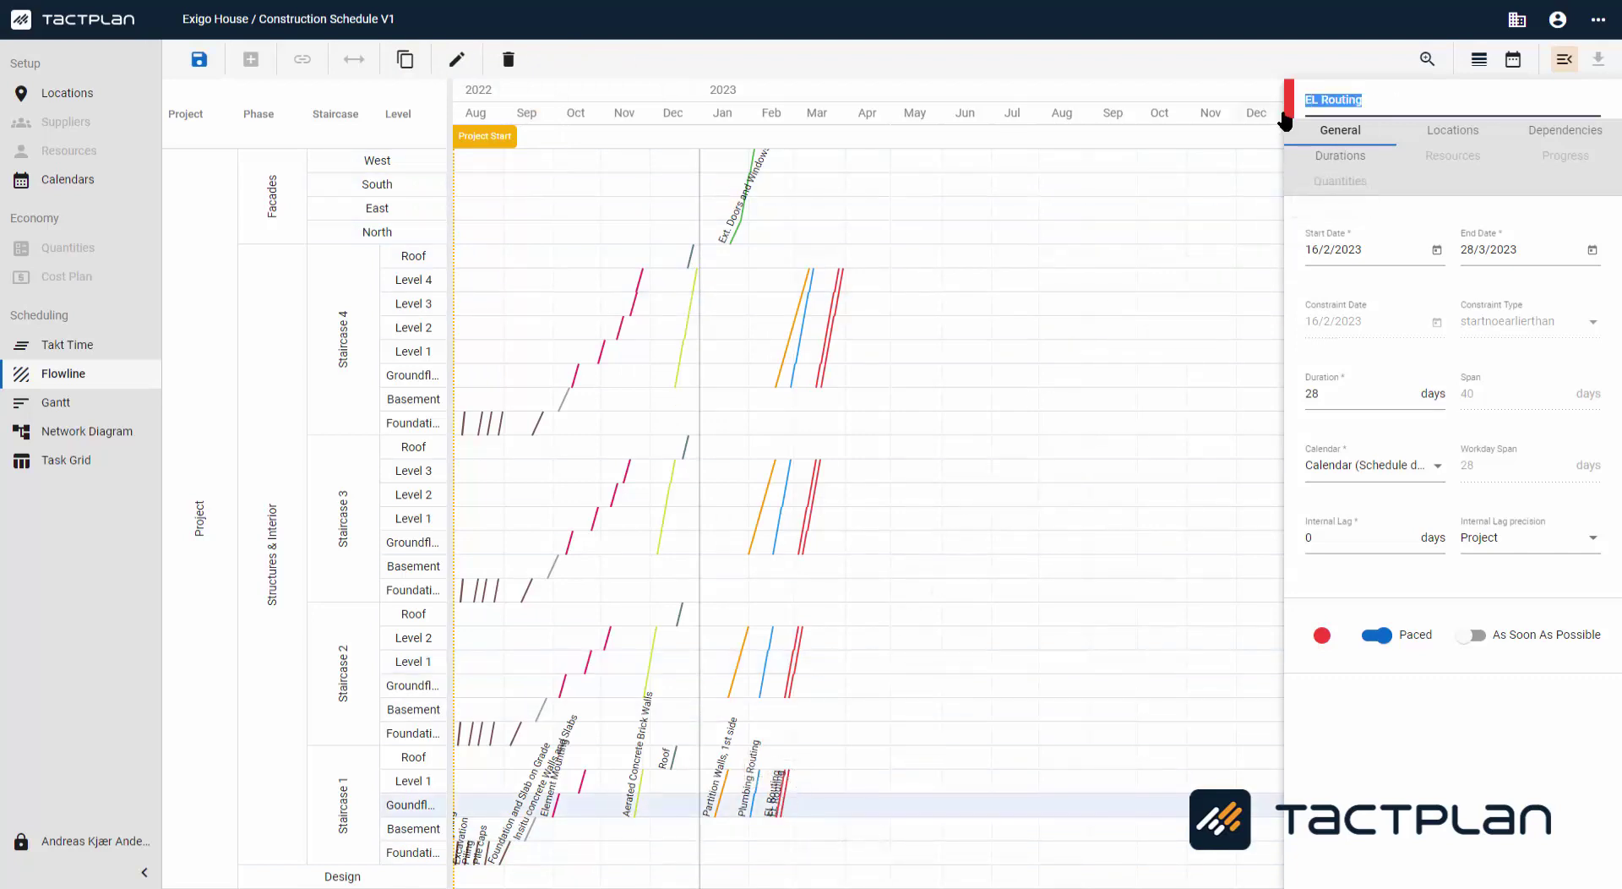
type("VE")
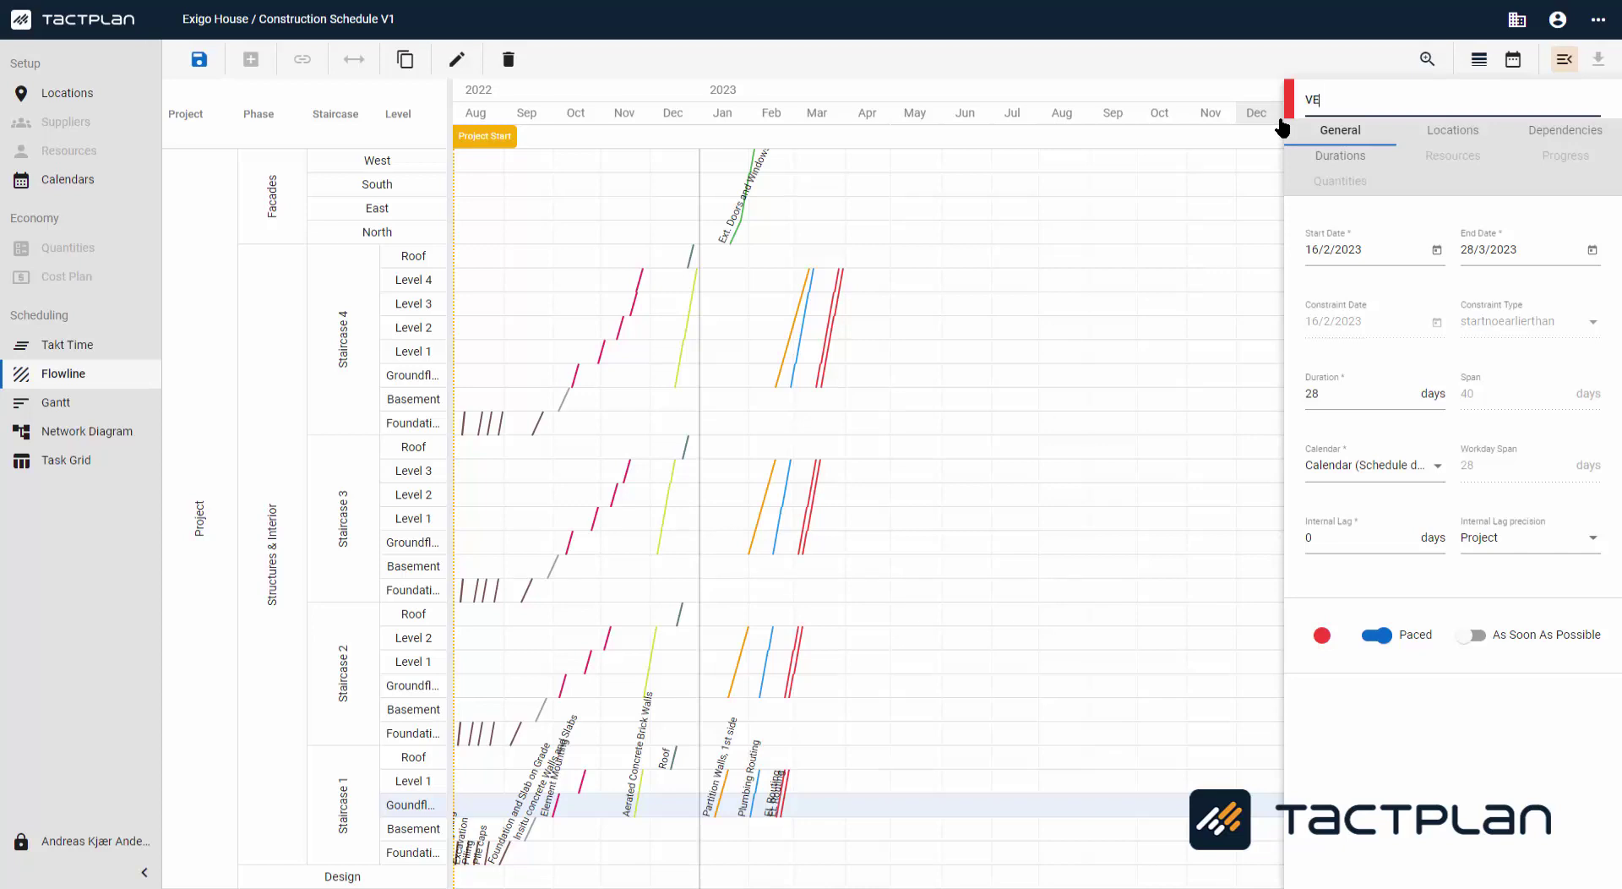
type("NT")
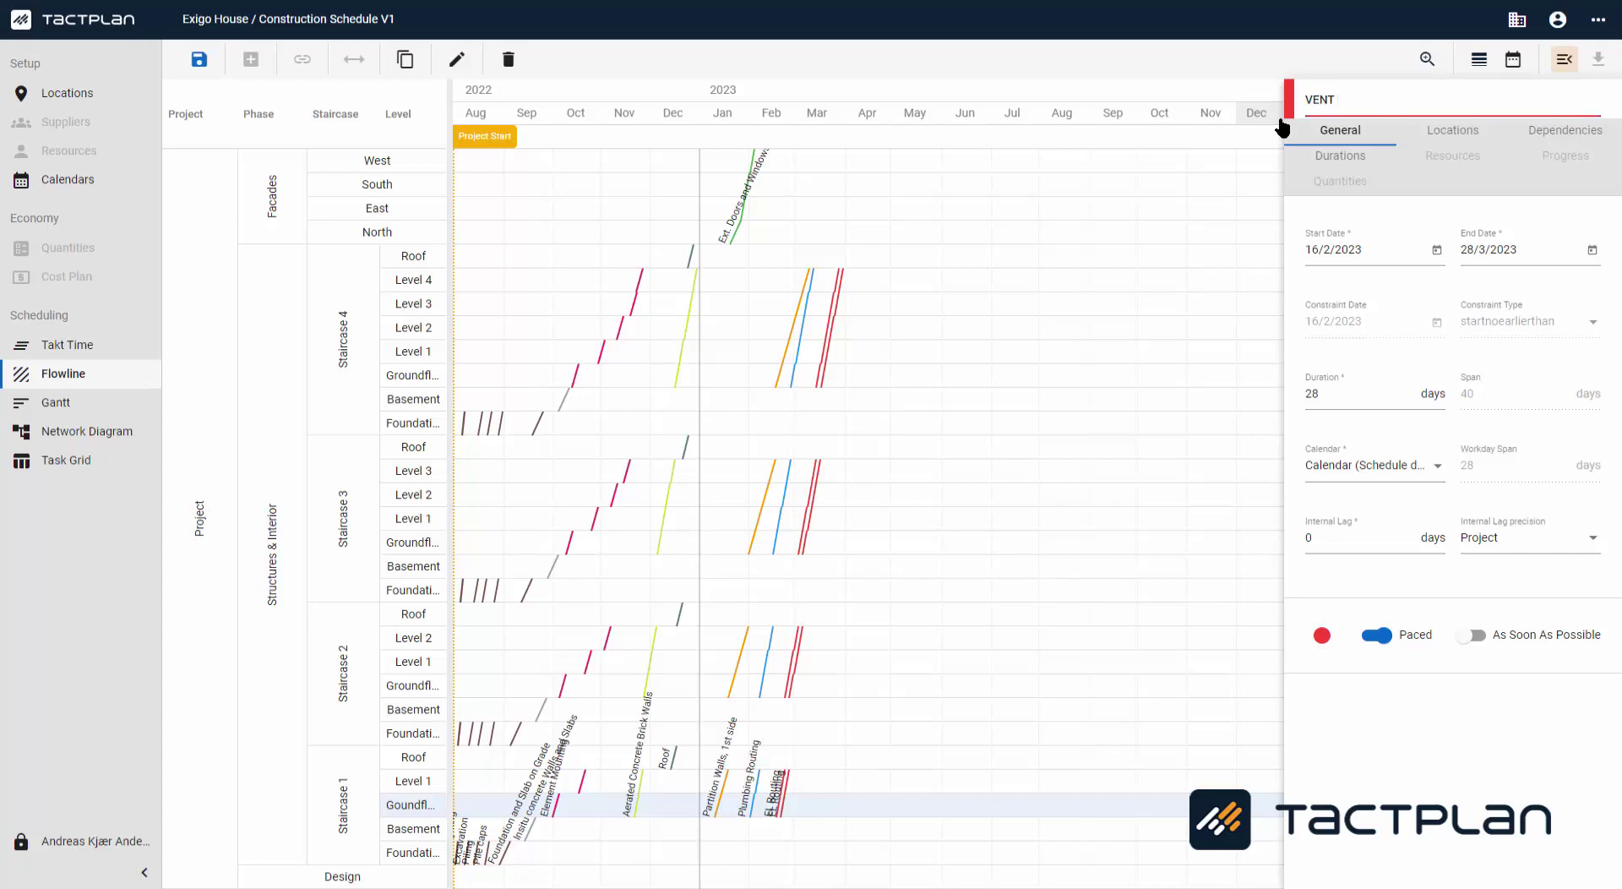
type(" Routing")
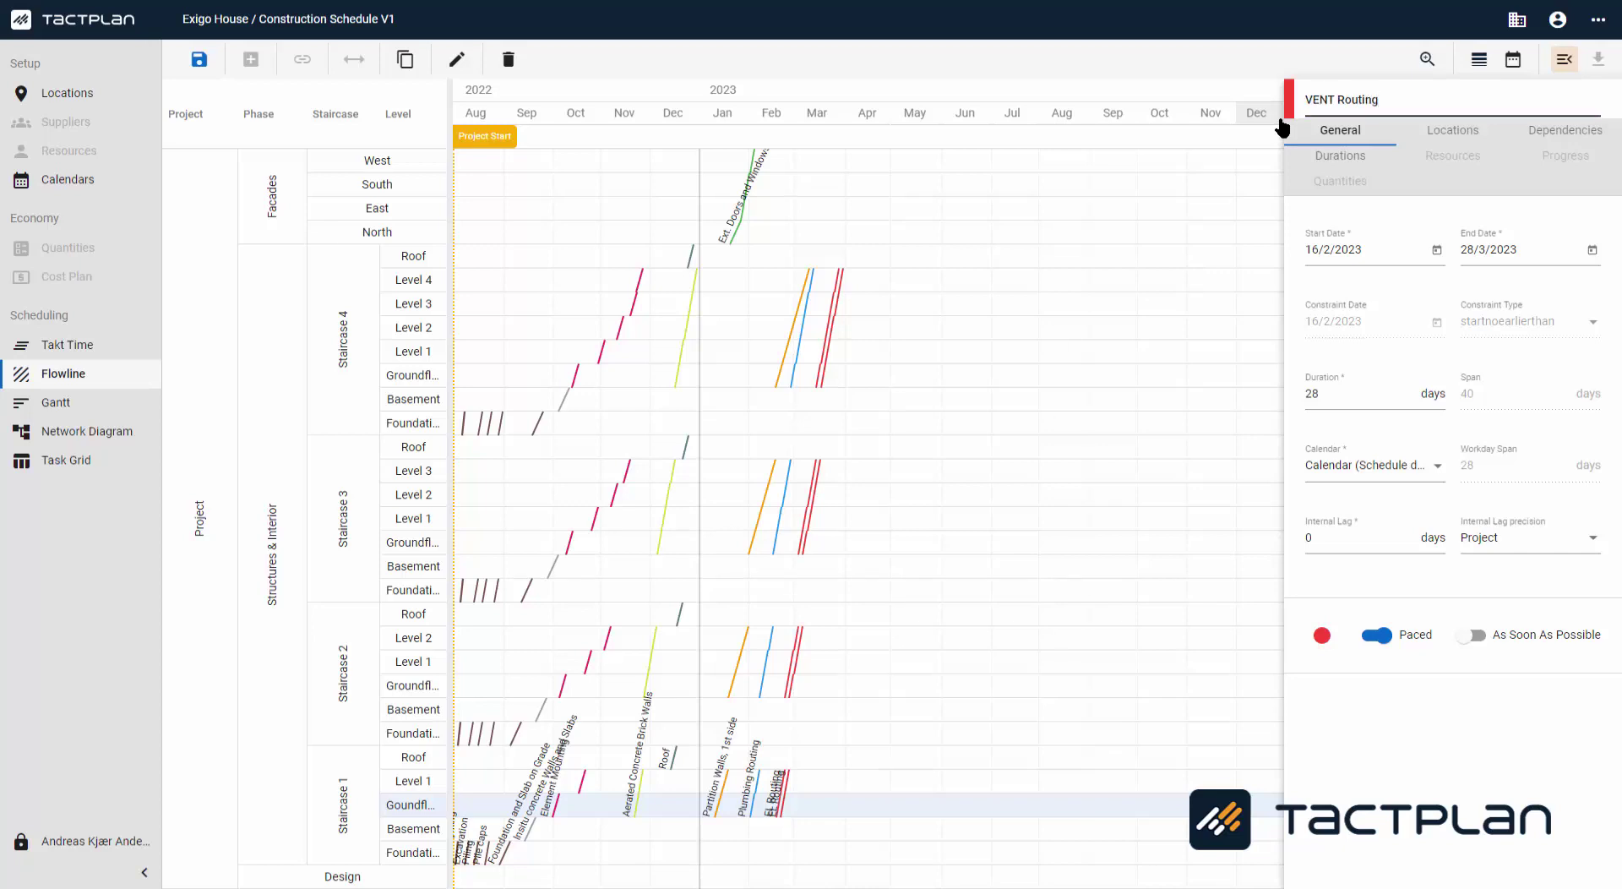
Step: Set VENT Routing's colour to light blue and save the schedule
left_click(1323, 642)
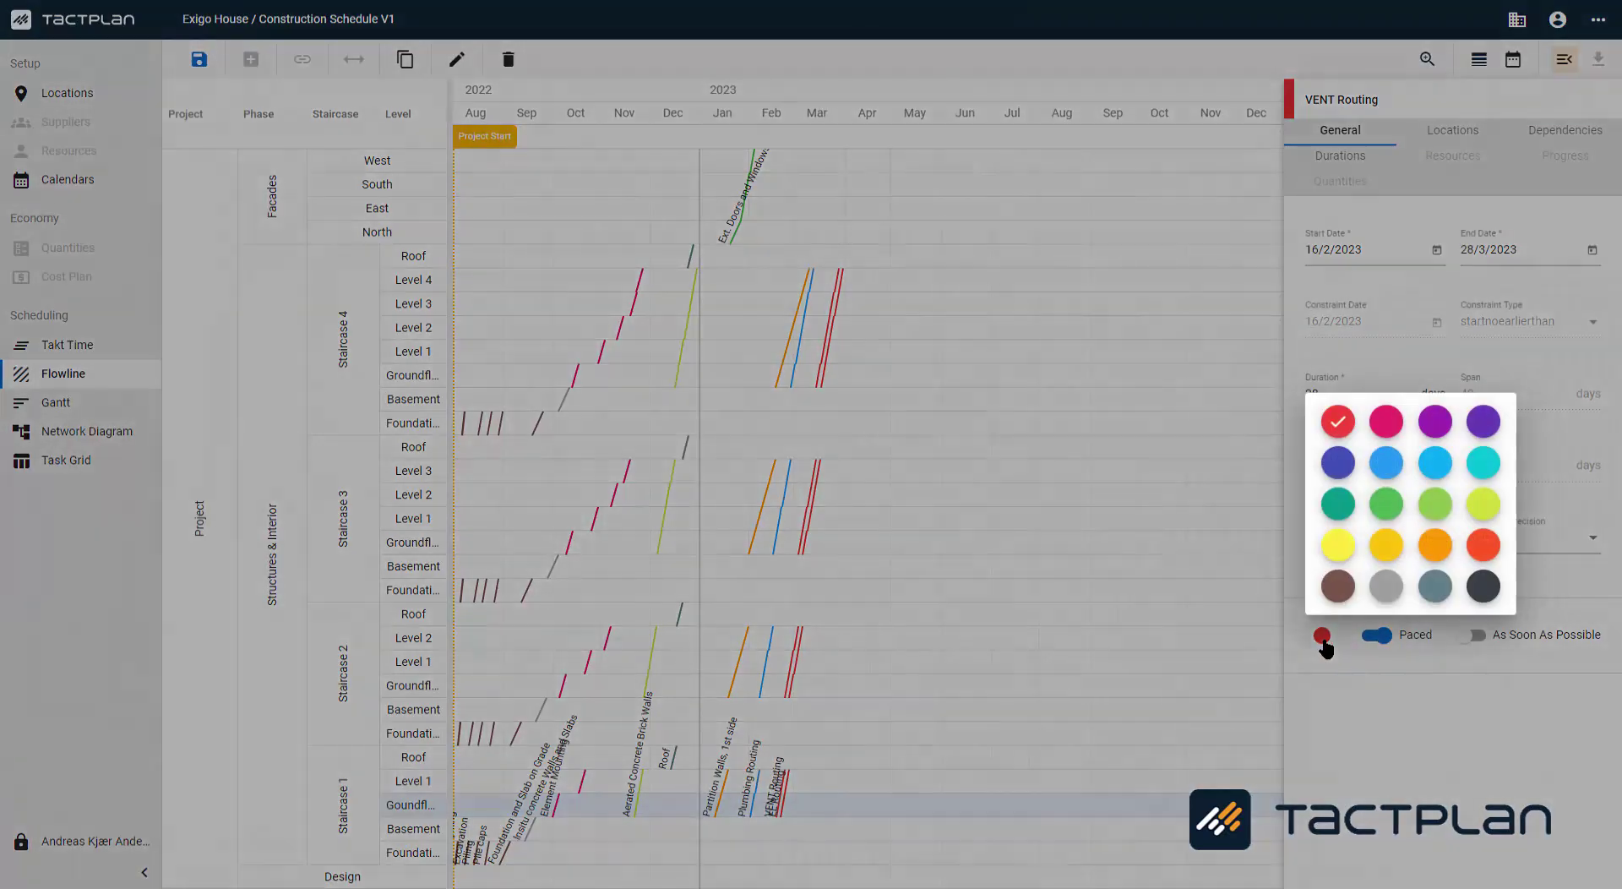
left_click(1434, 462)
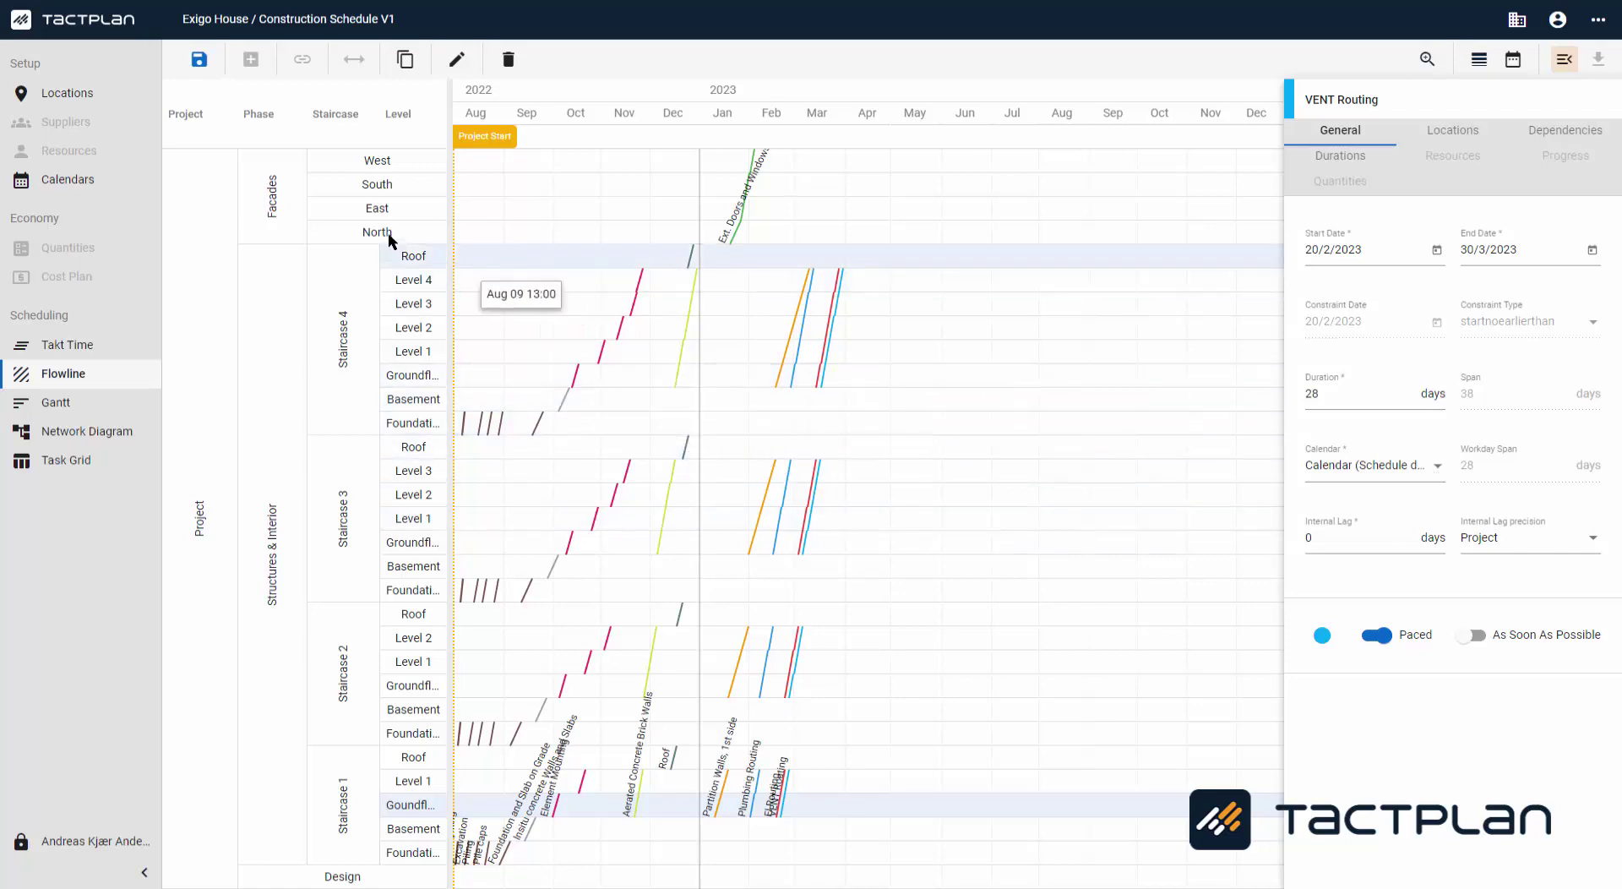
left_click(201, 59)
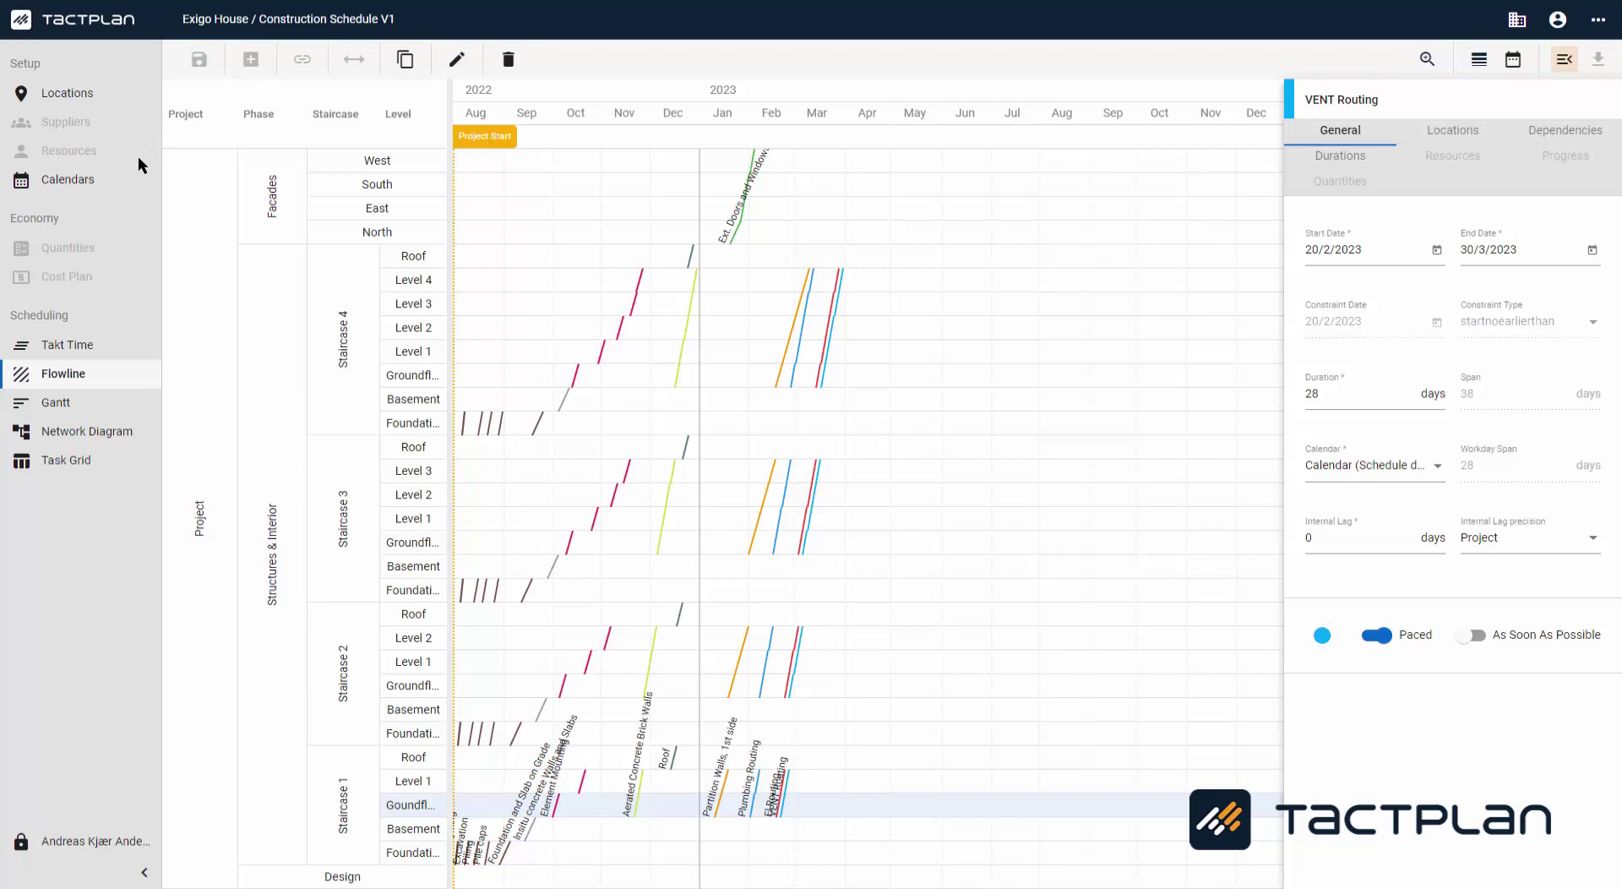
Step: Add a new task in the Gantt view, expand it to its individual locations and select them
left_click(99, 407)
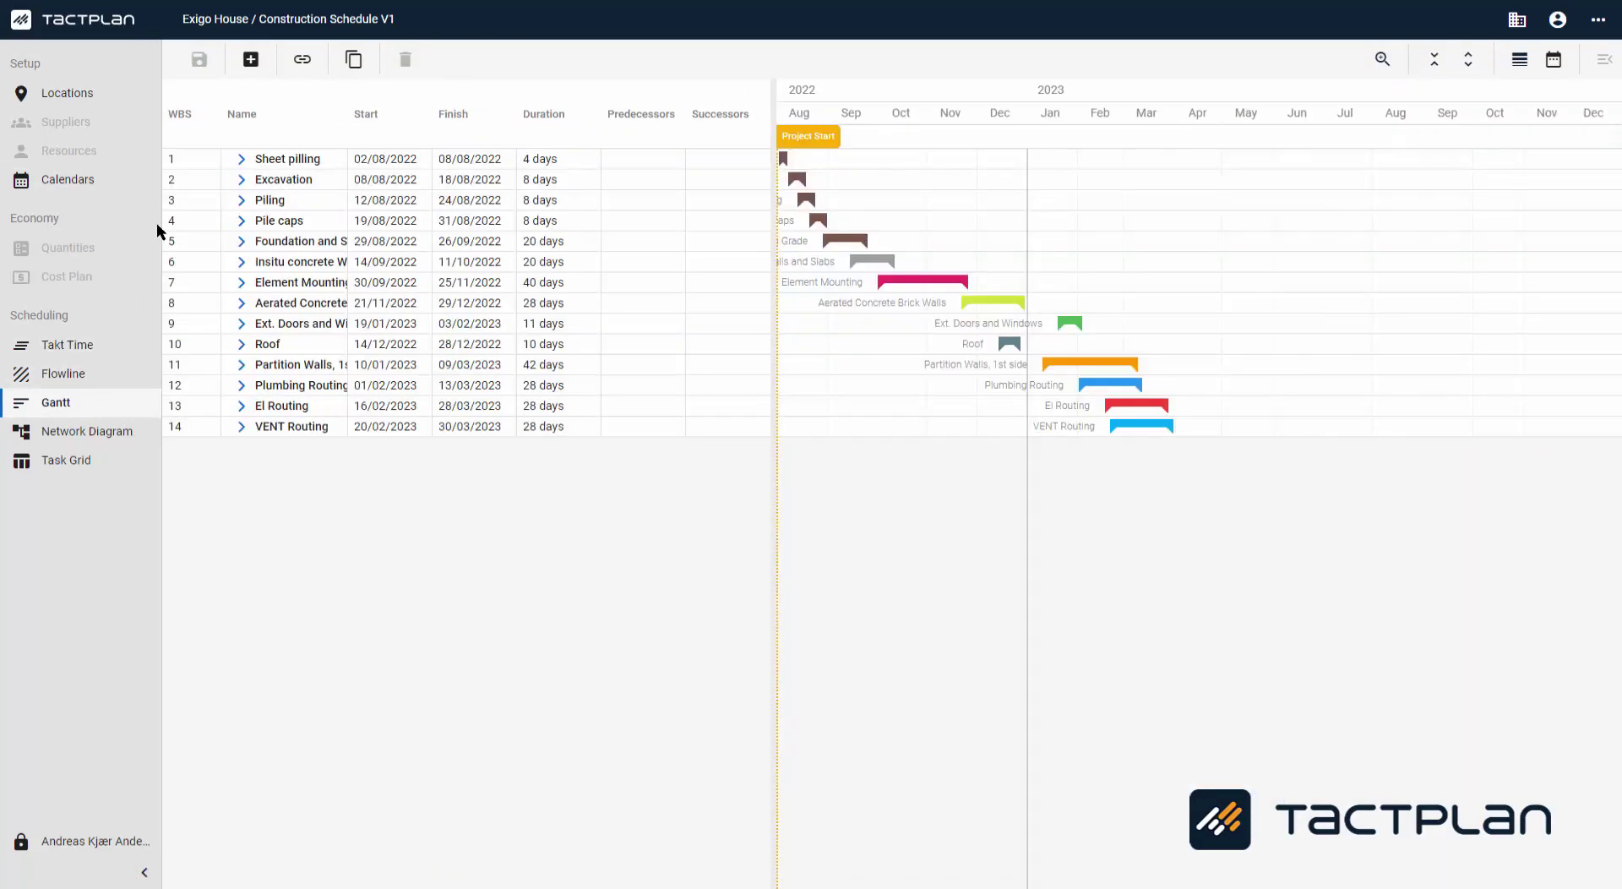
left_click(251, 61)
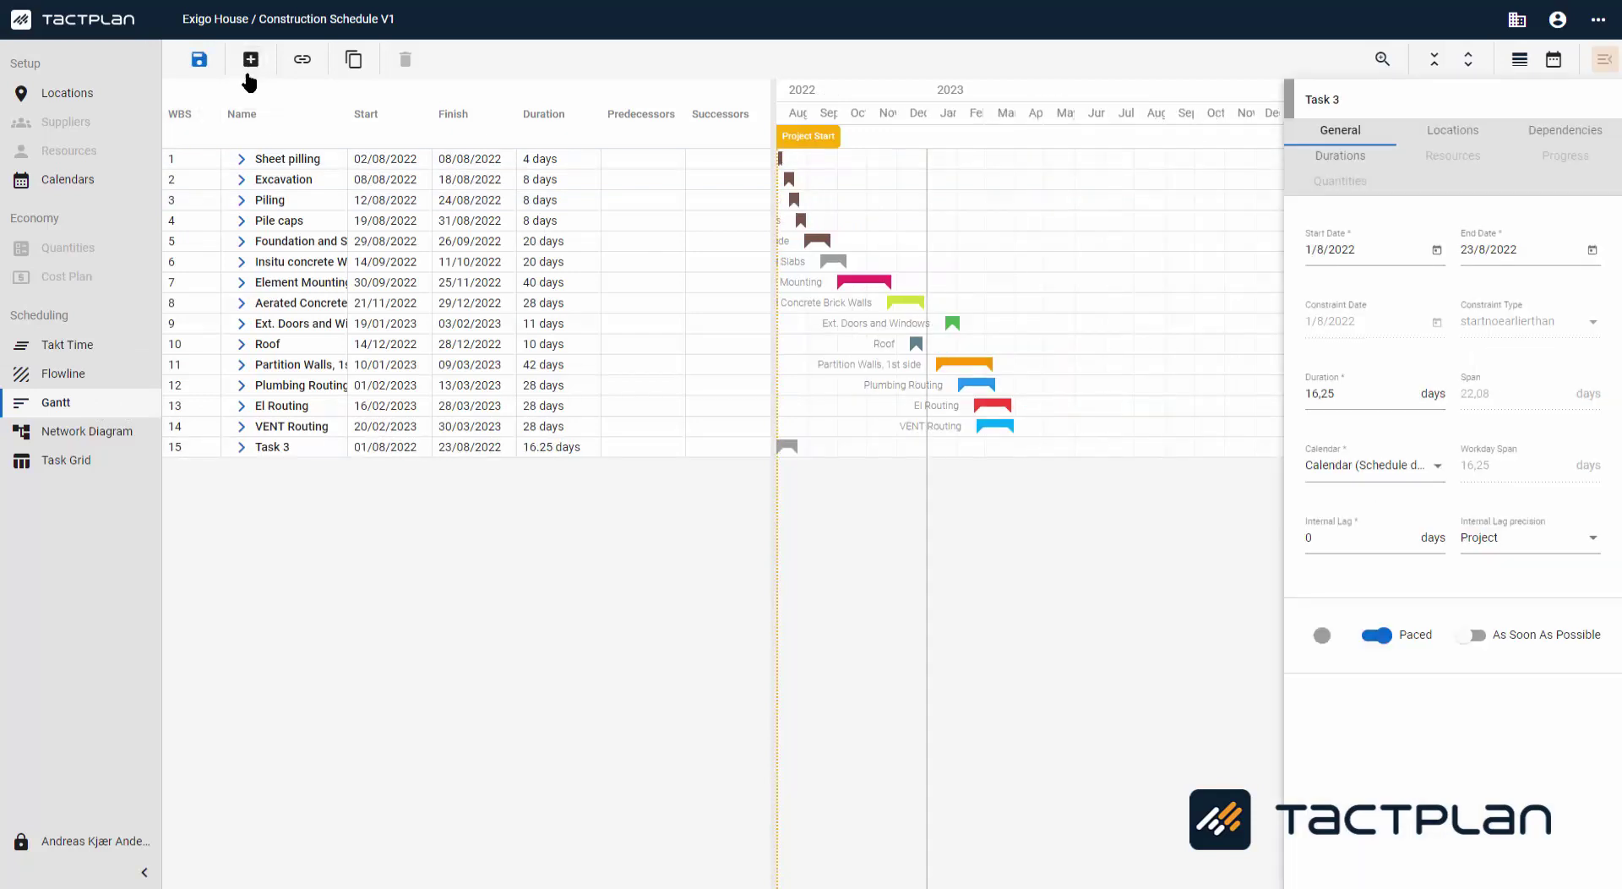
left_click(286, 444)
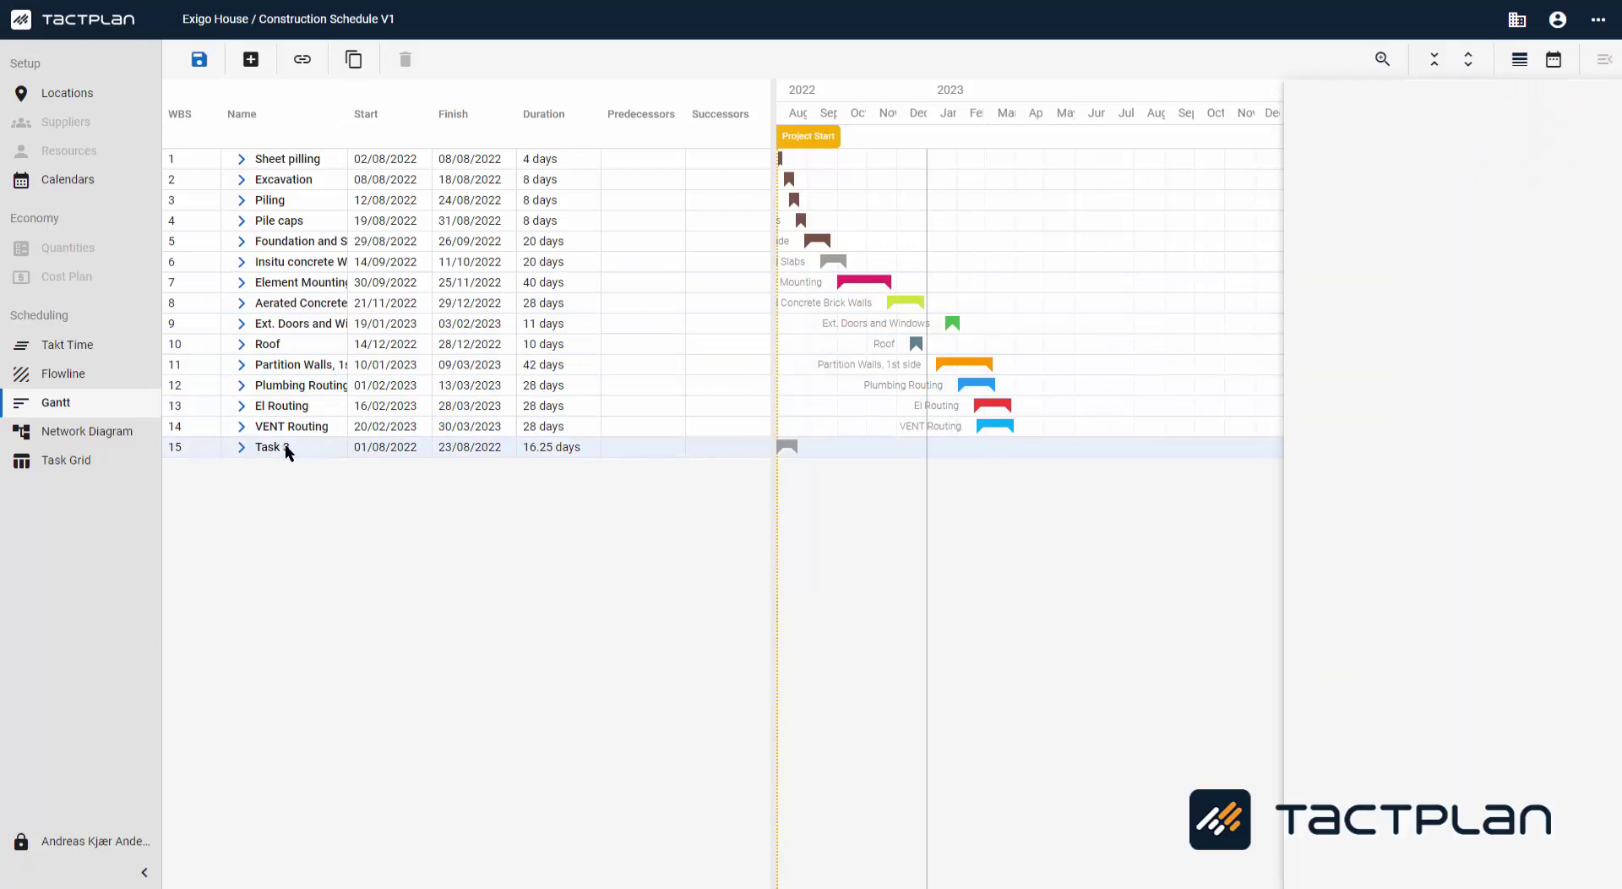
left_click(803, 453)
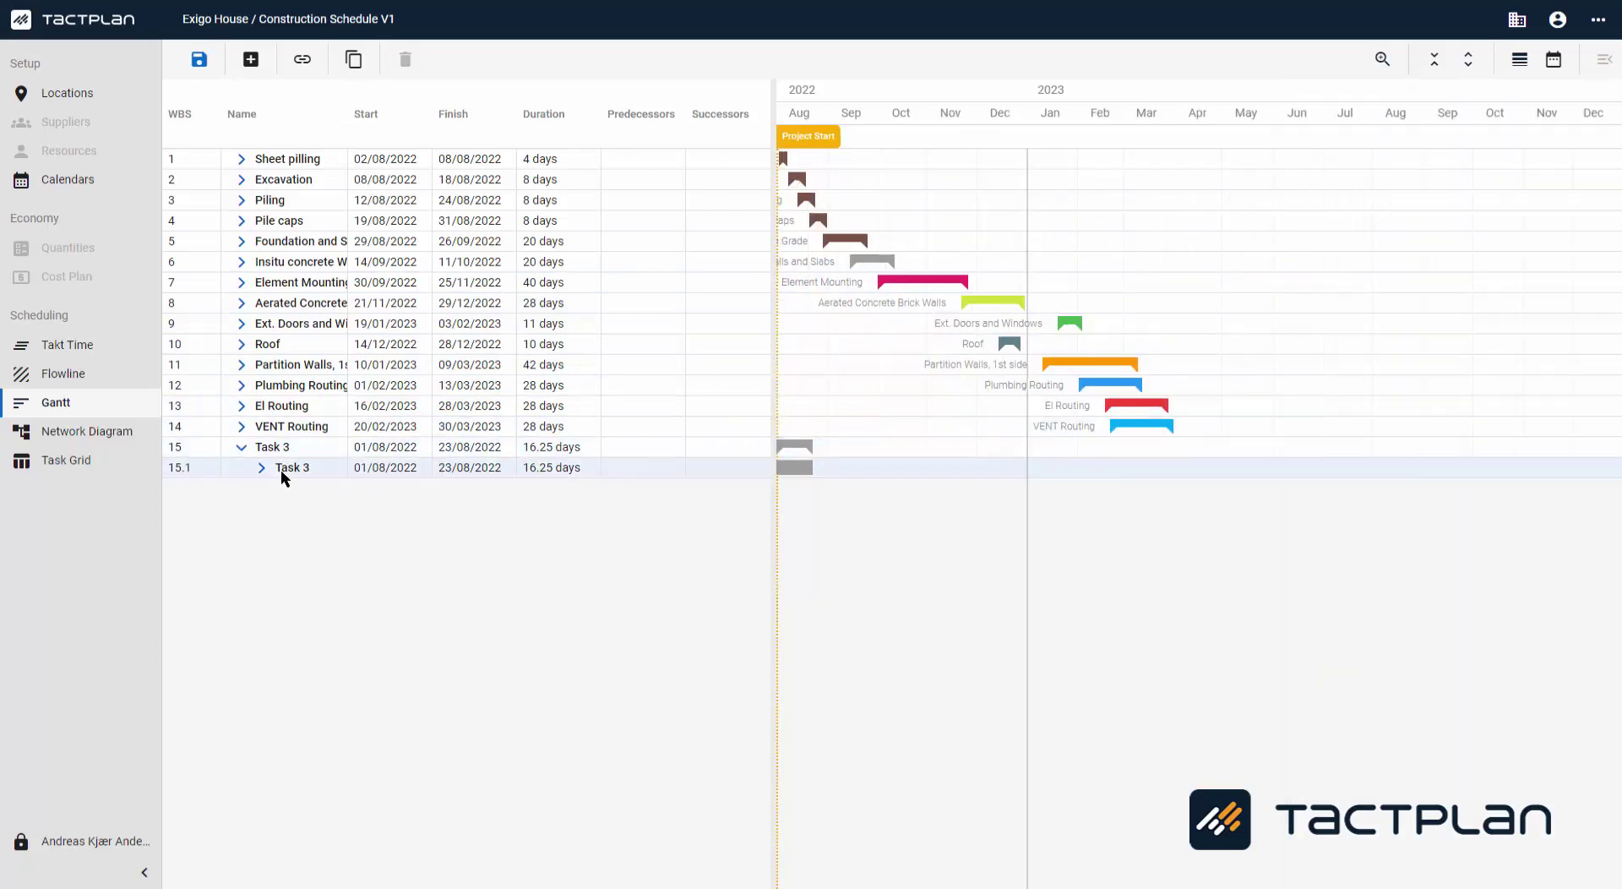
left_click(790, 467)
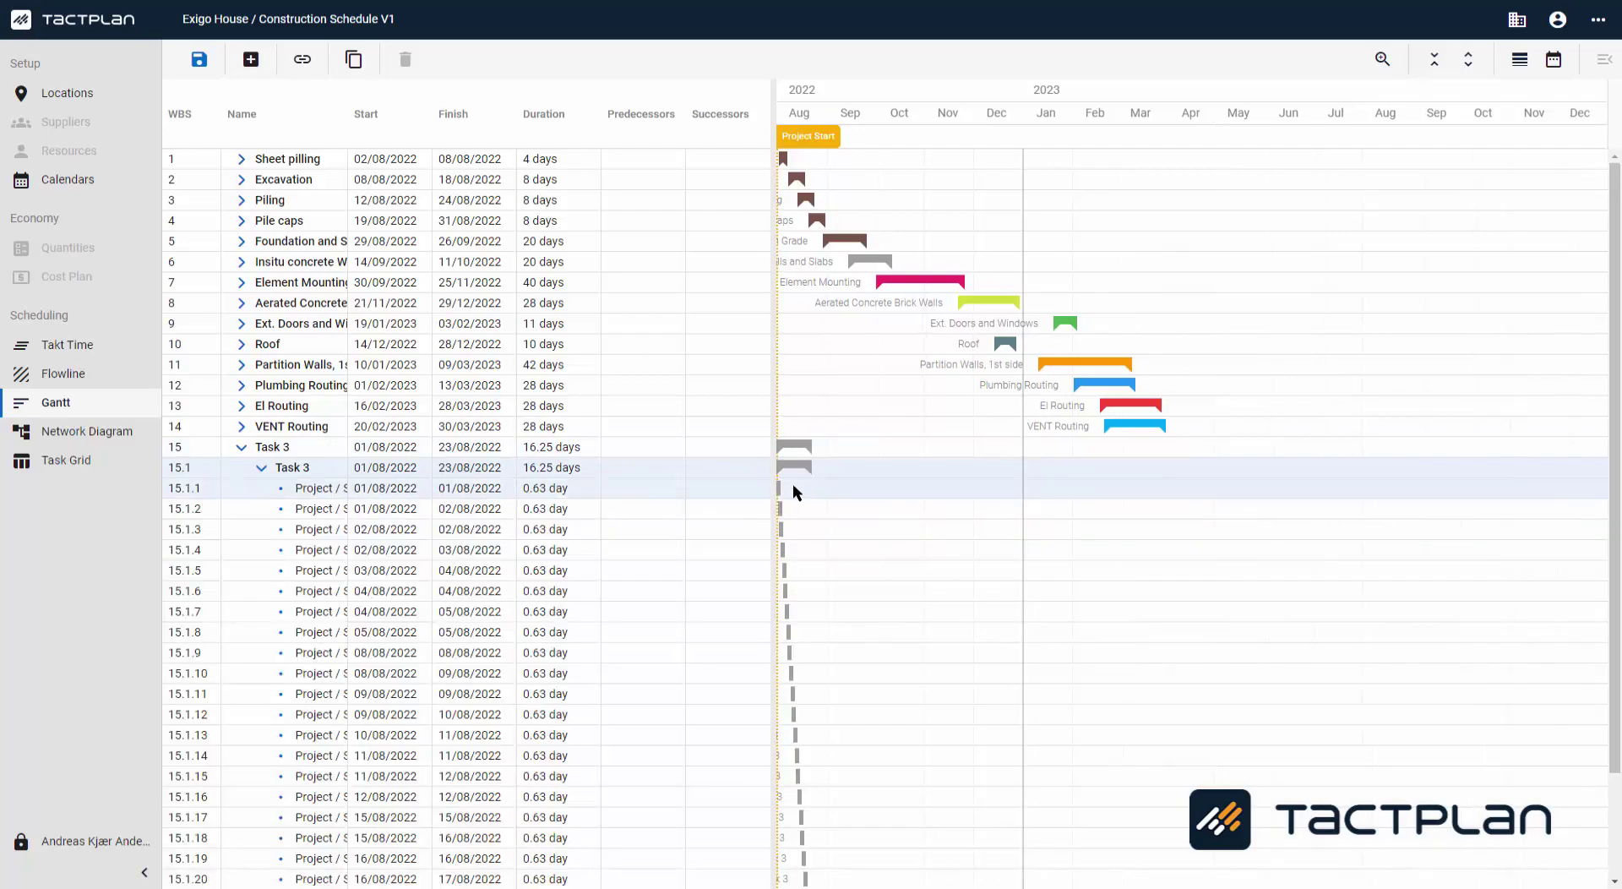
left_click(781, 495)
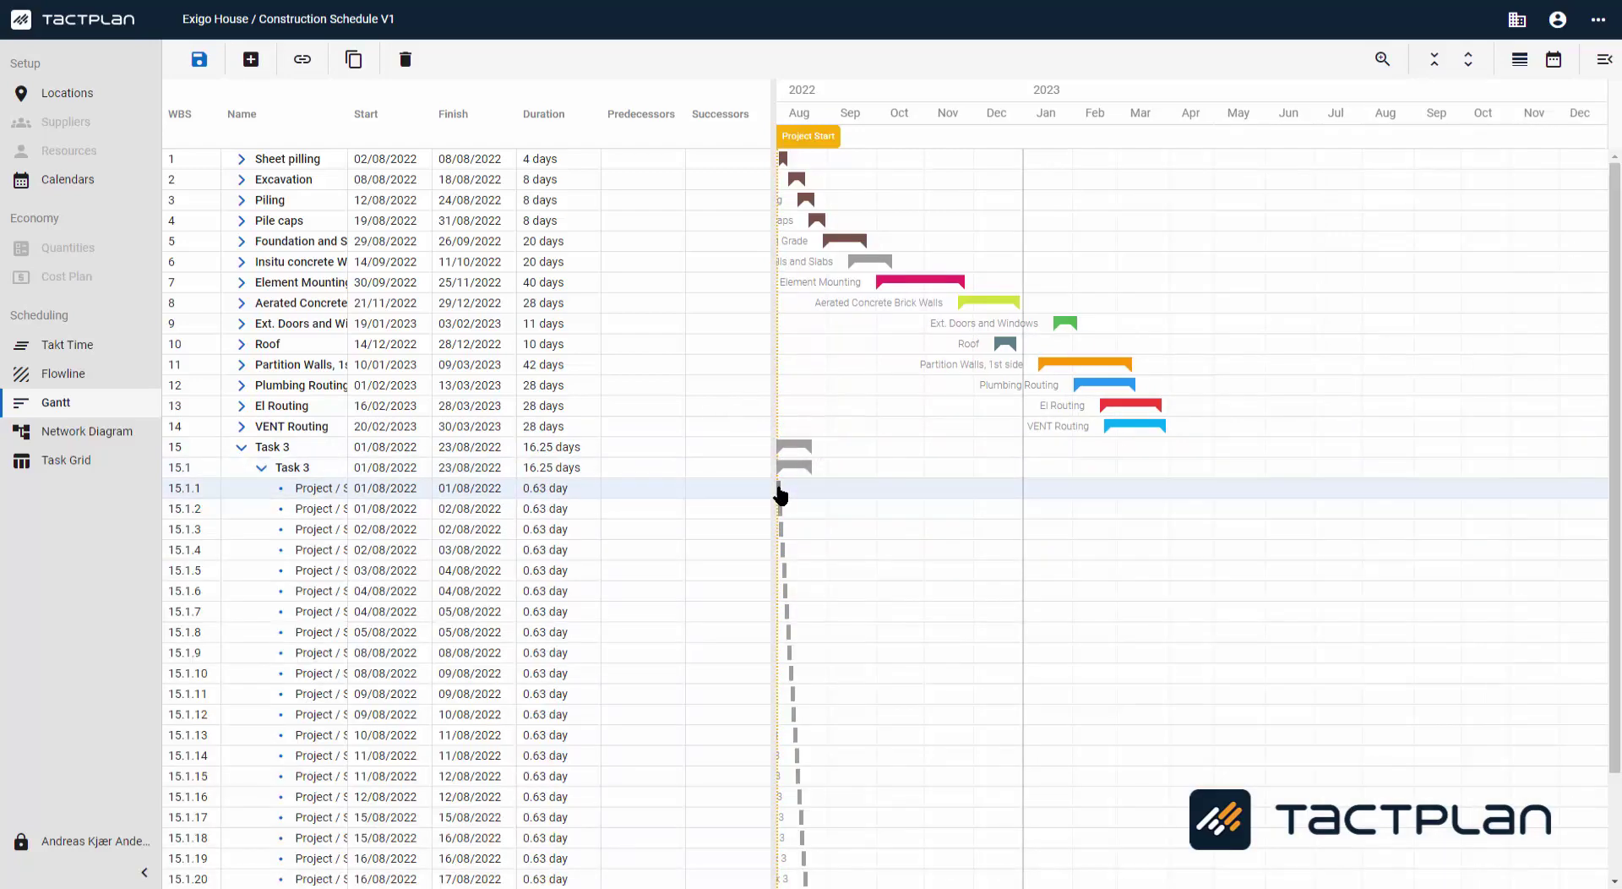
left_click(781, 539, "shift")
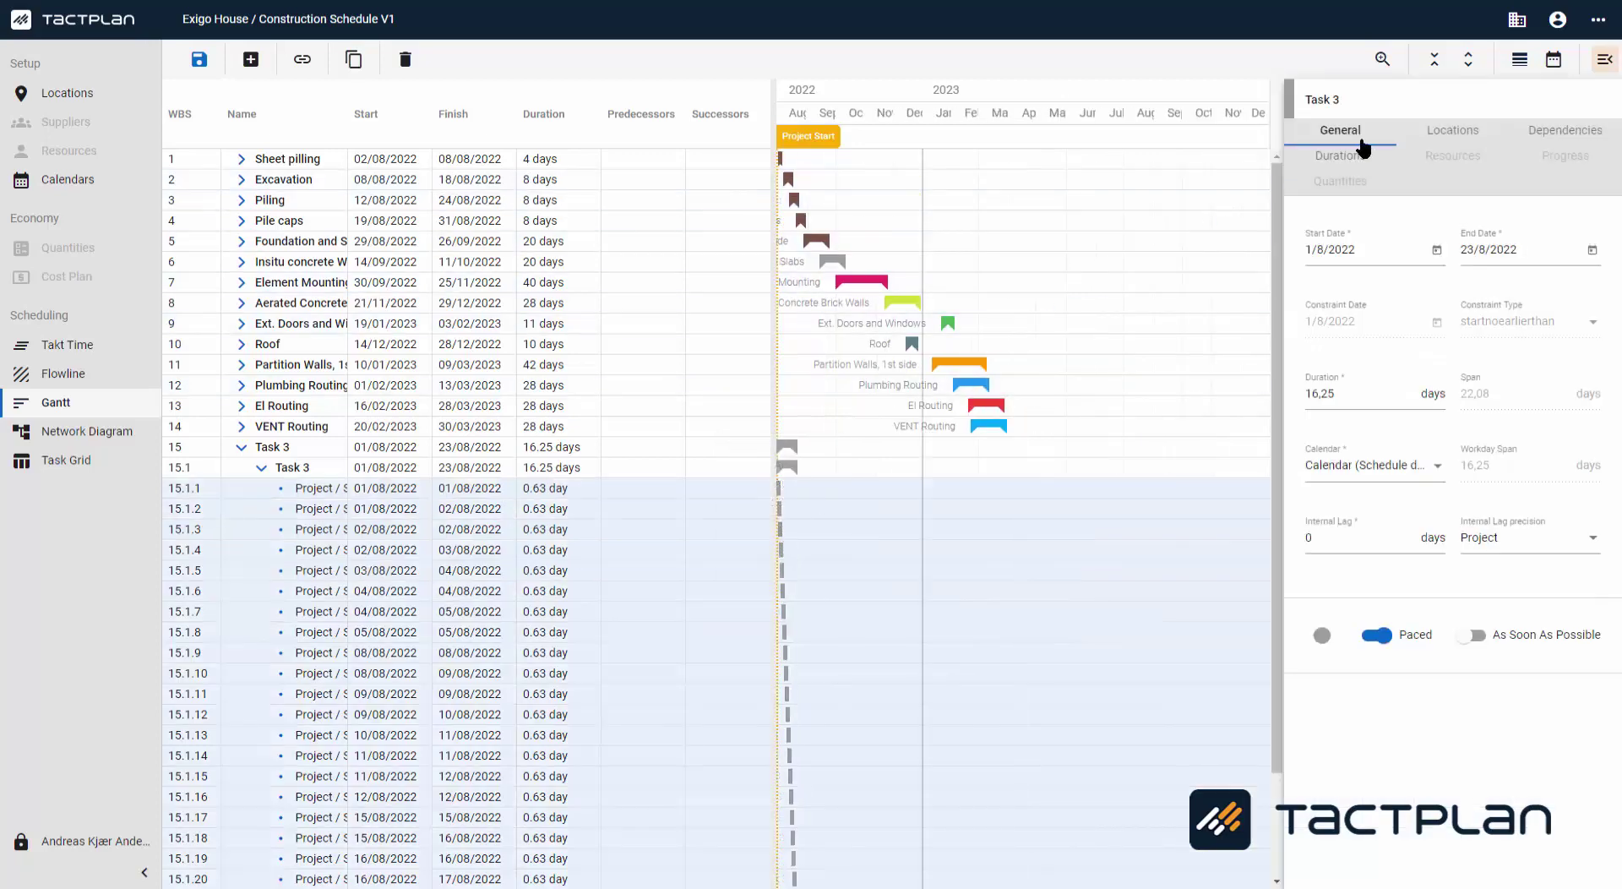
Step: Rename the new task as "Partition Walls, 2nd side" and set its colour to orange
left_click_drag(1376, 104, 1249, 108)
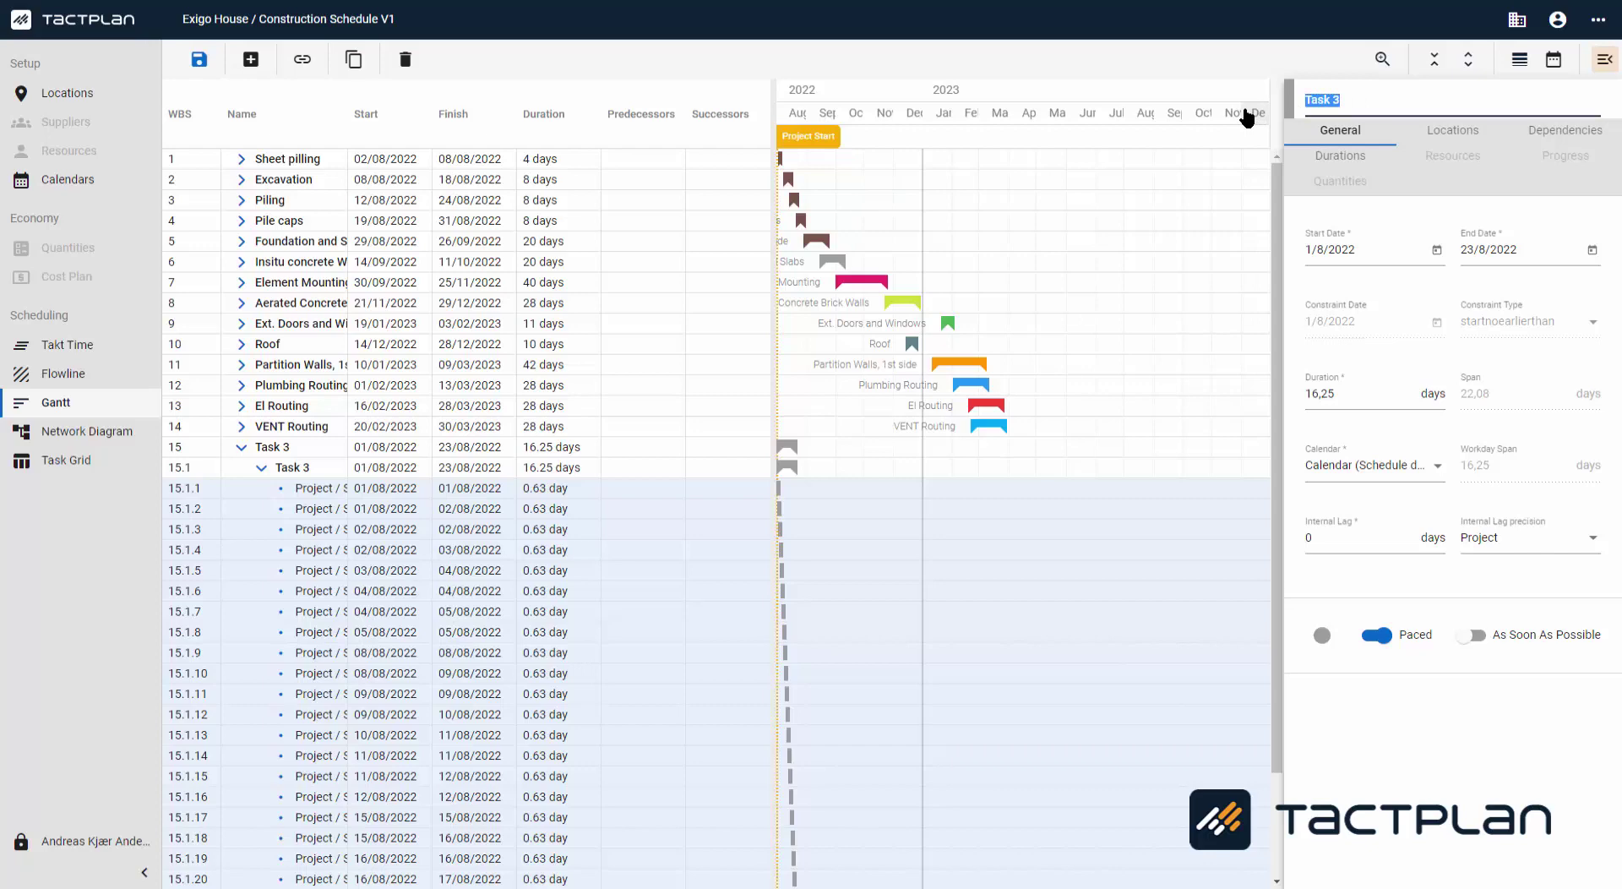
type("Partition Walls,")
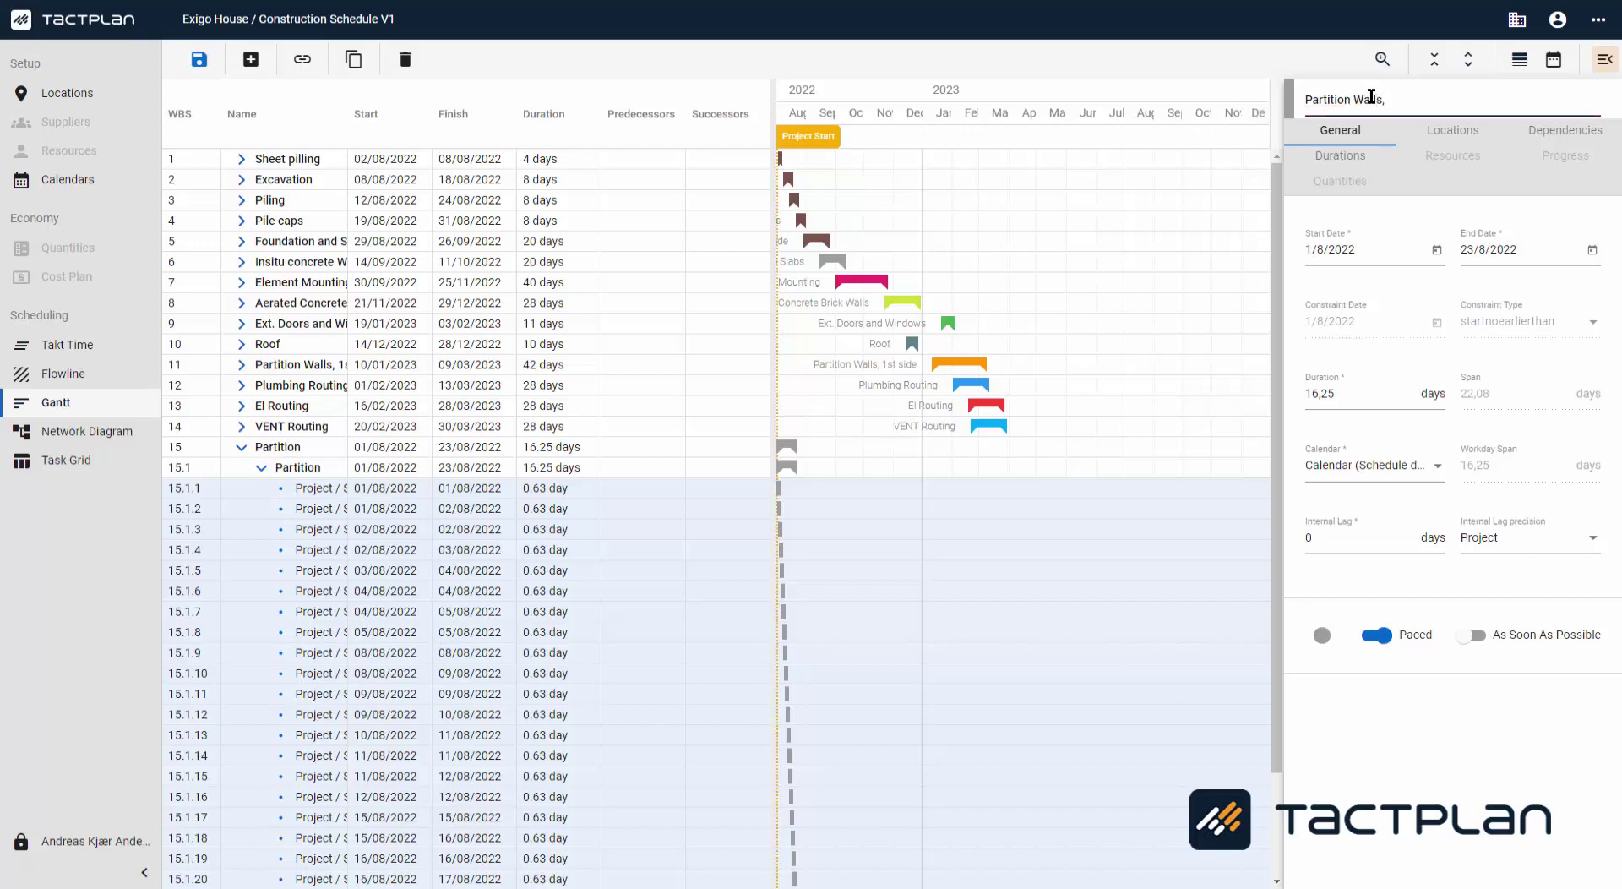
type(" 2nd side")
left_click(1323, 635)
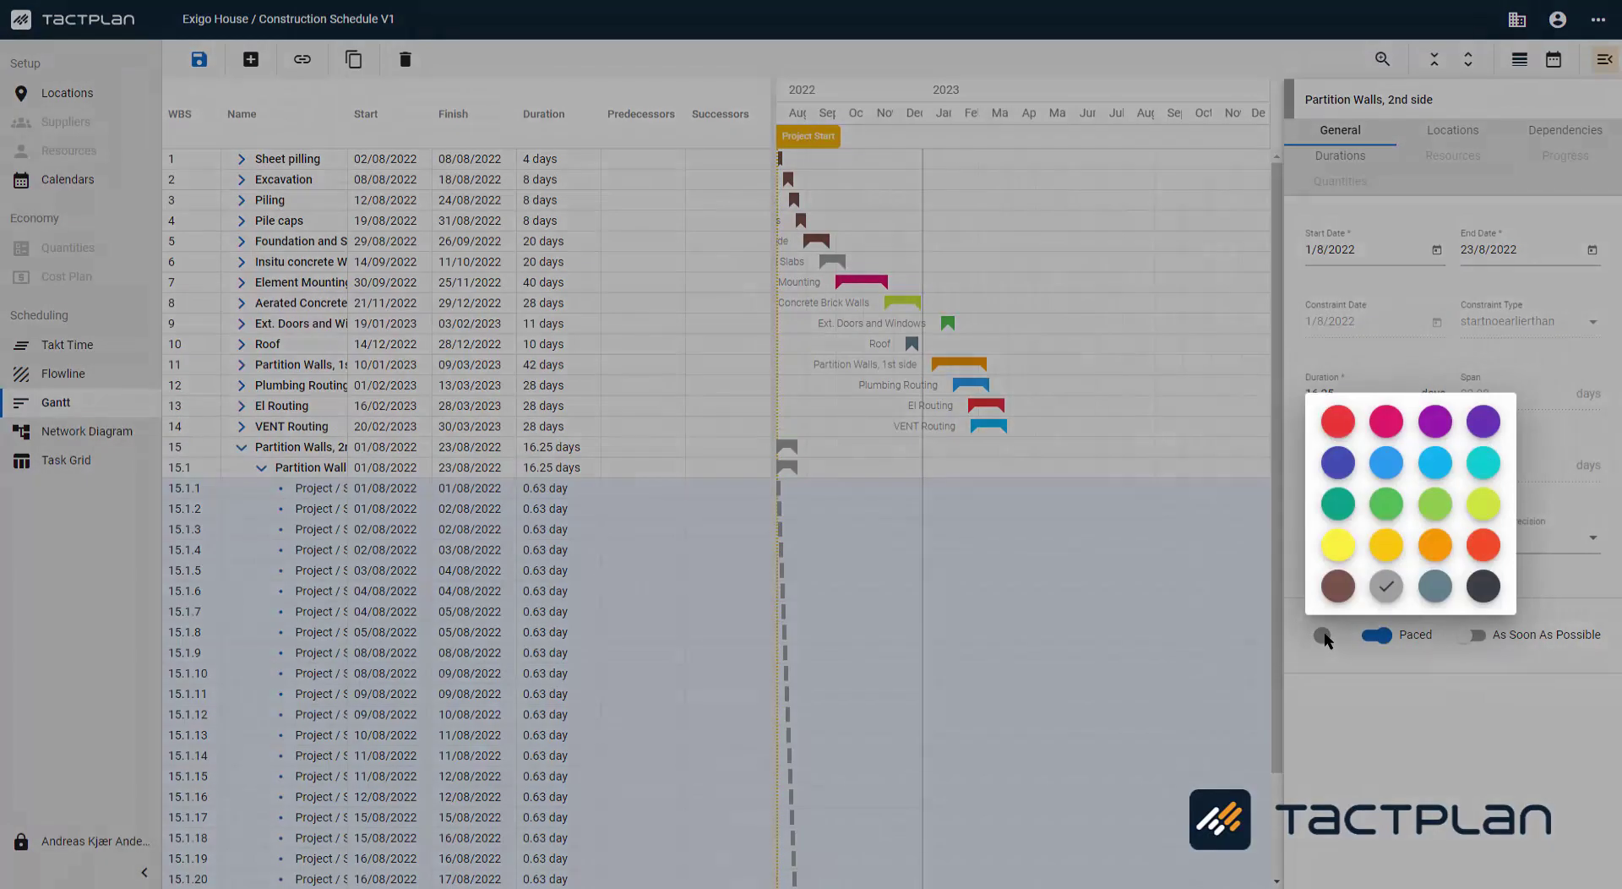
left_click(1424, 553)
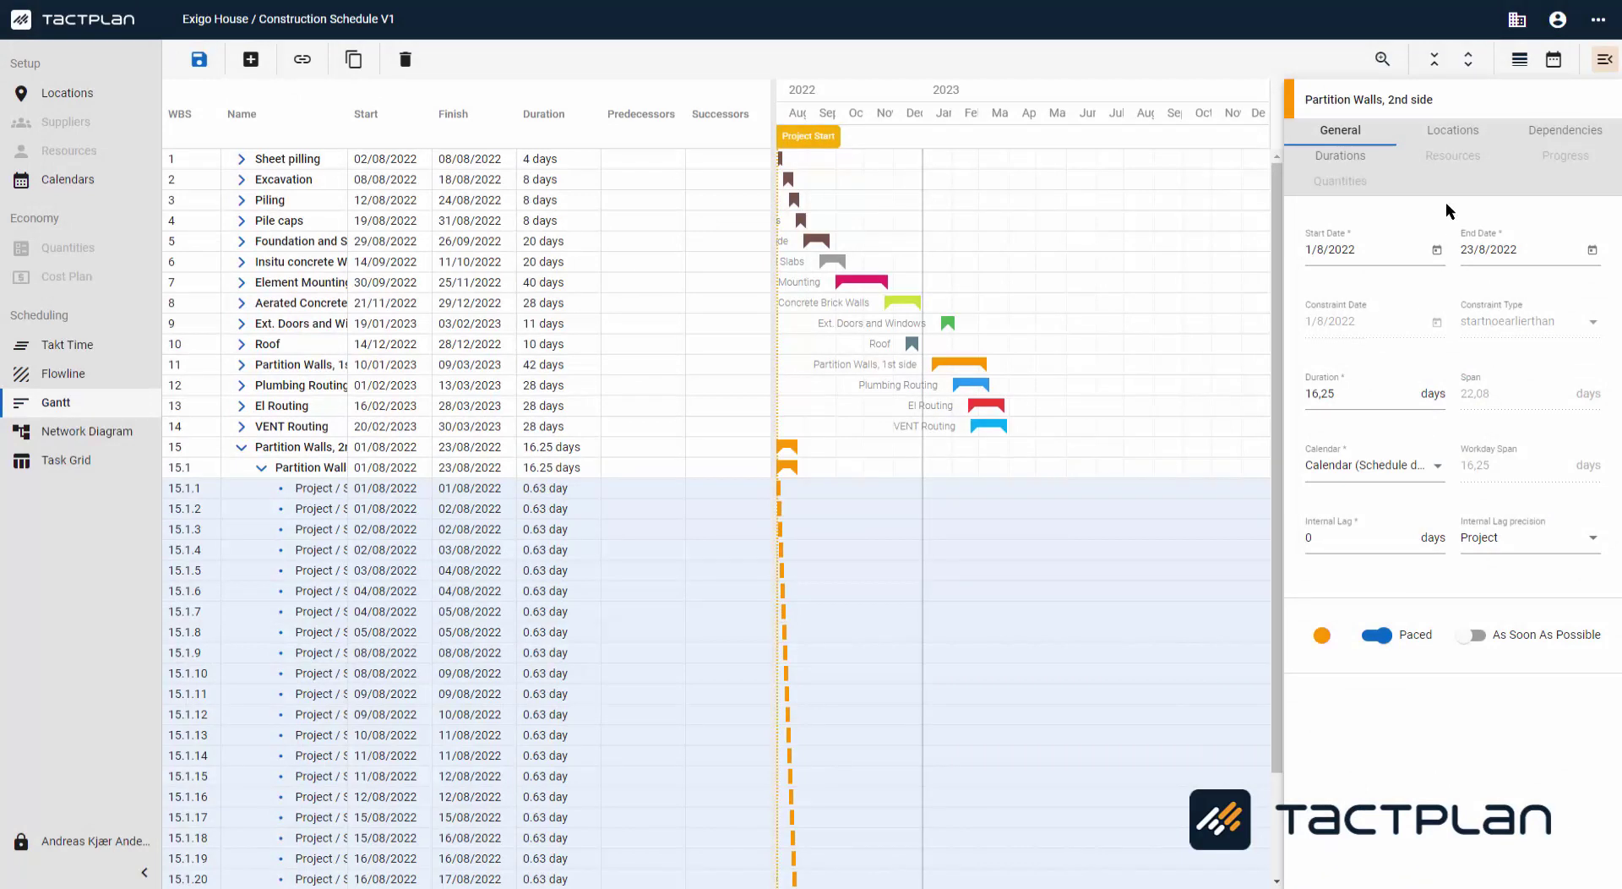
Step: Exclude the Foundation, Basement and Roof of Staircases 1 and 2 from the locations of Partition Walls, 2nd side
left_click(1450, 135)
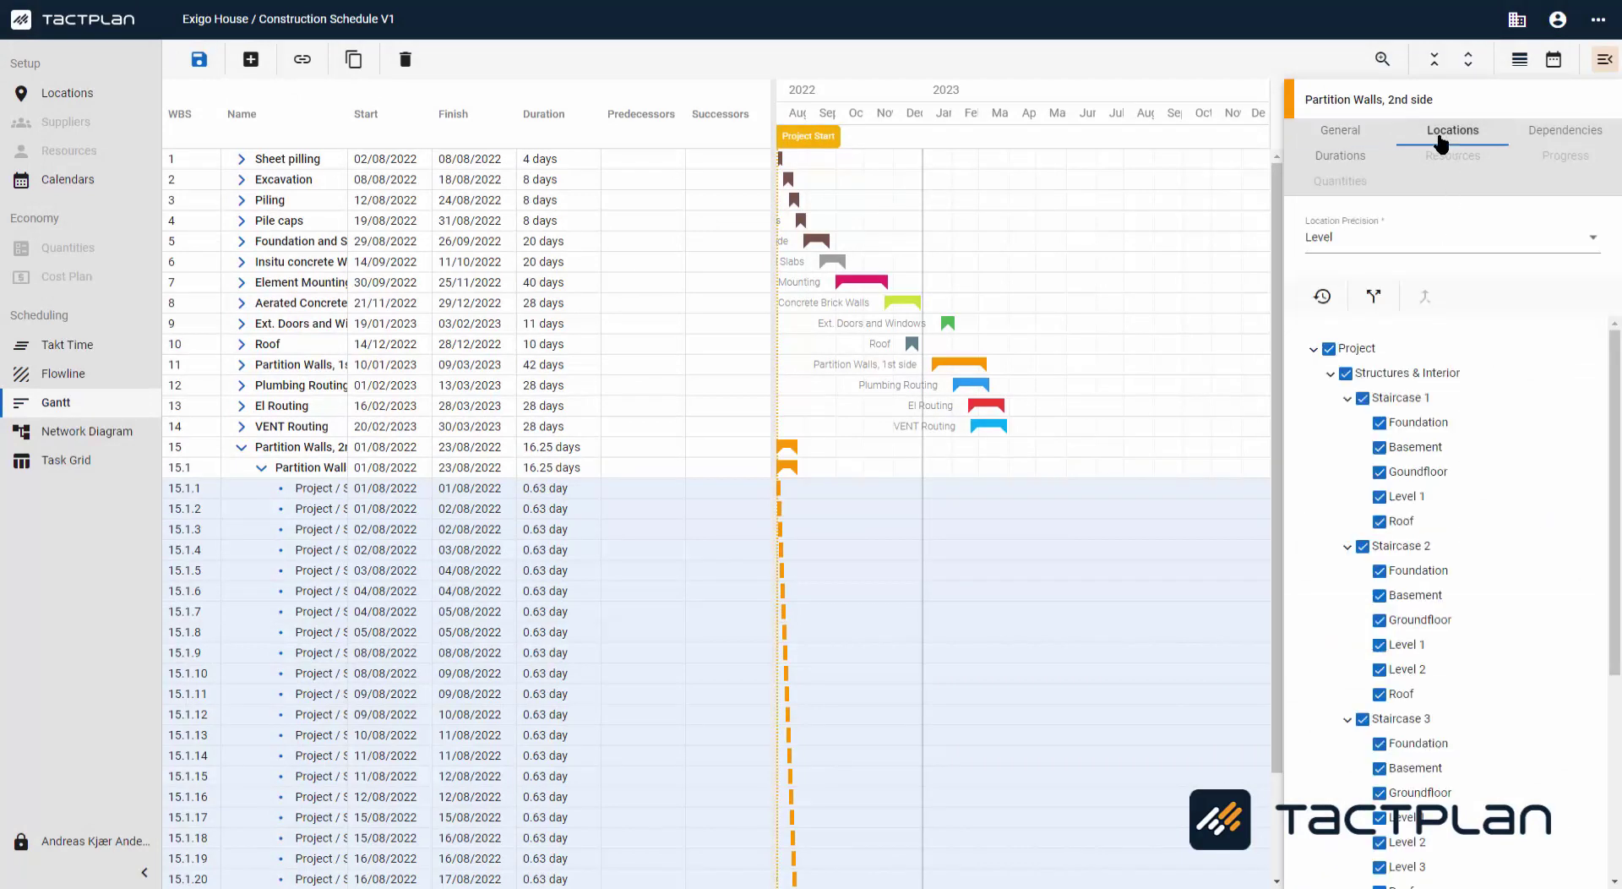
left_click(1379, 422)
left_click(1379, 447)
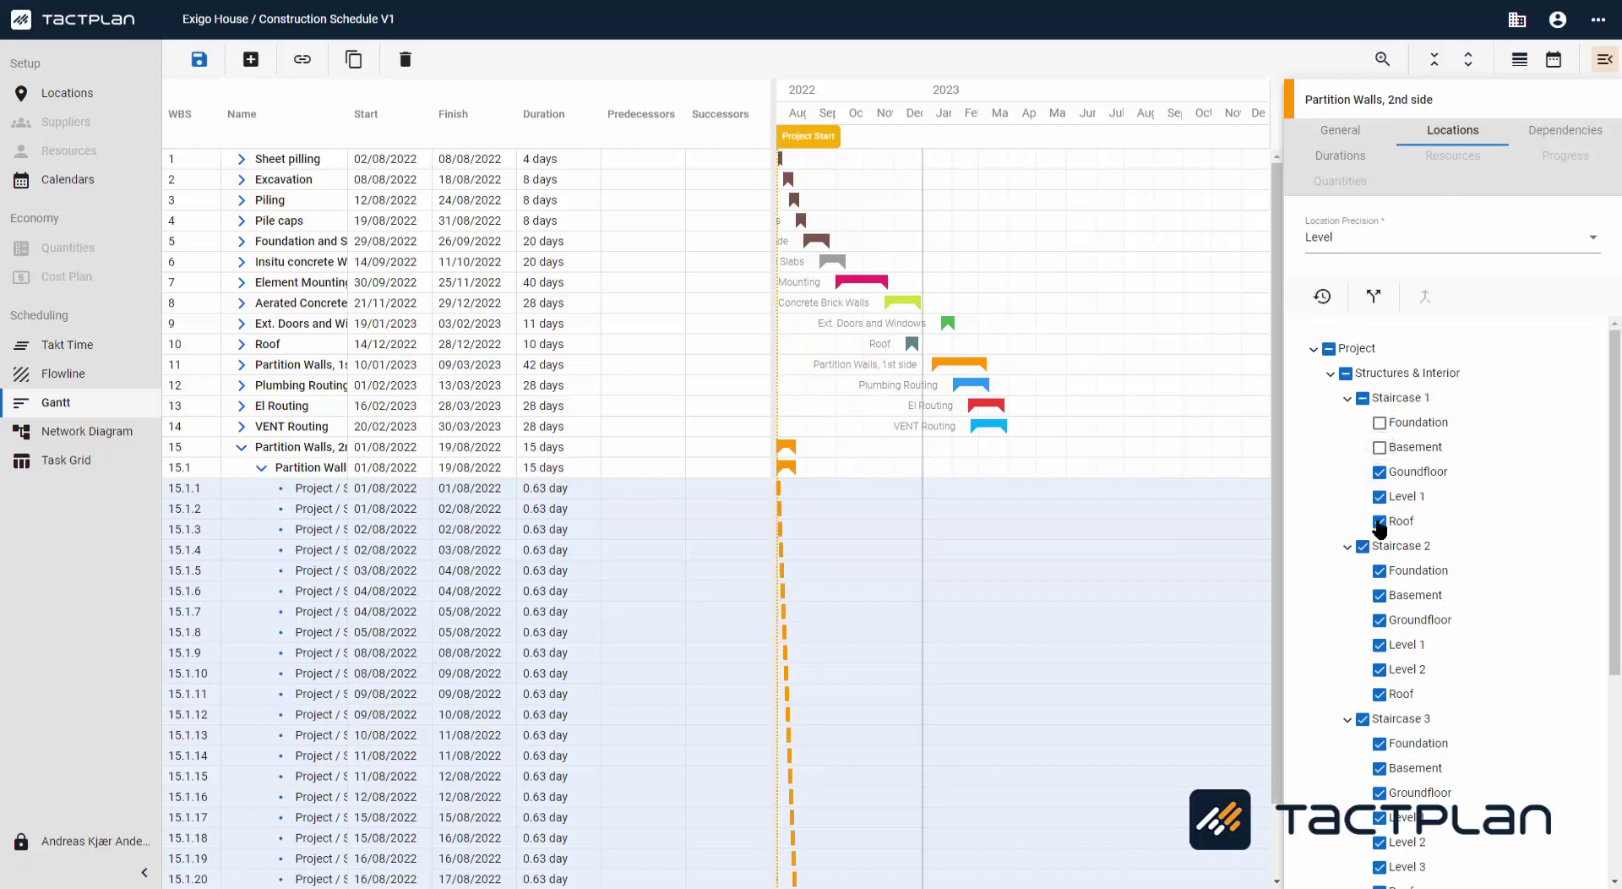
left_click(1379, 521)
left_click(1379, 570)
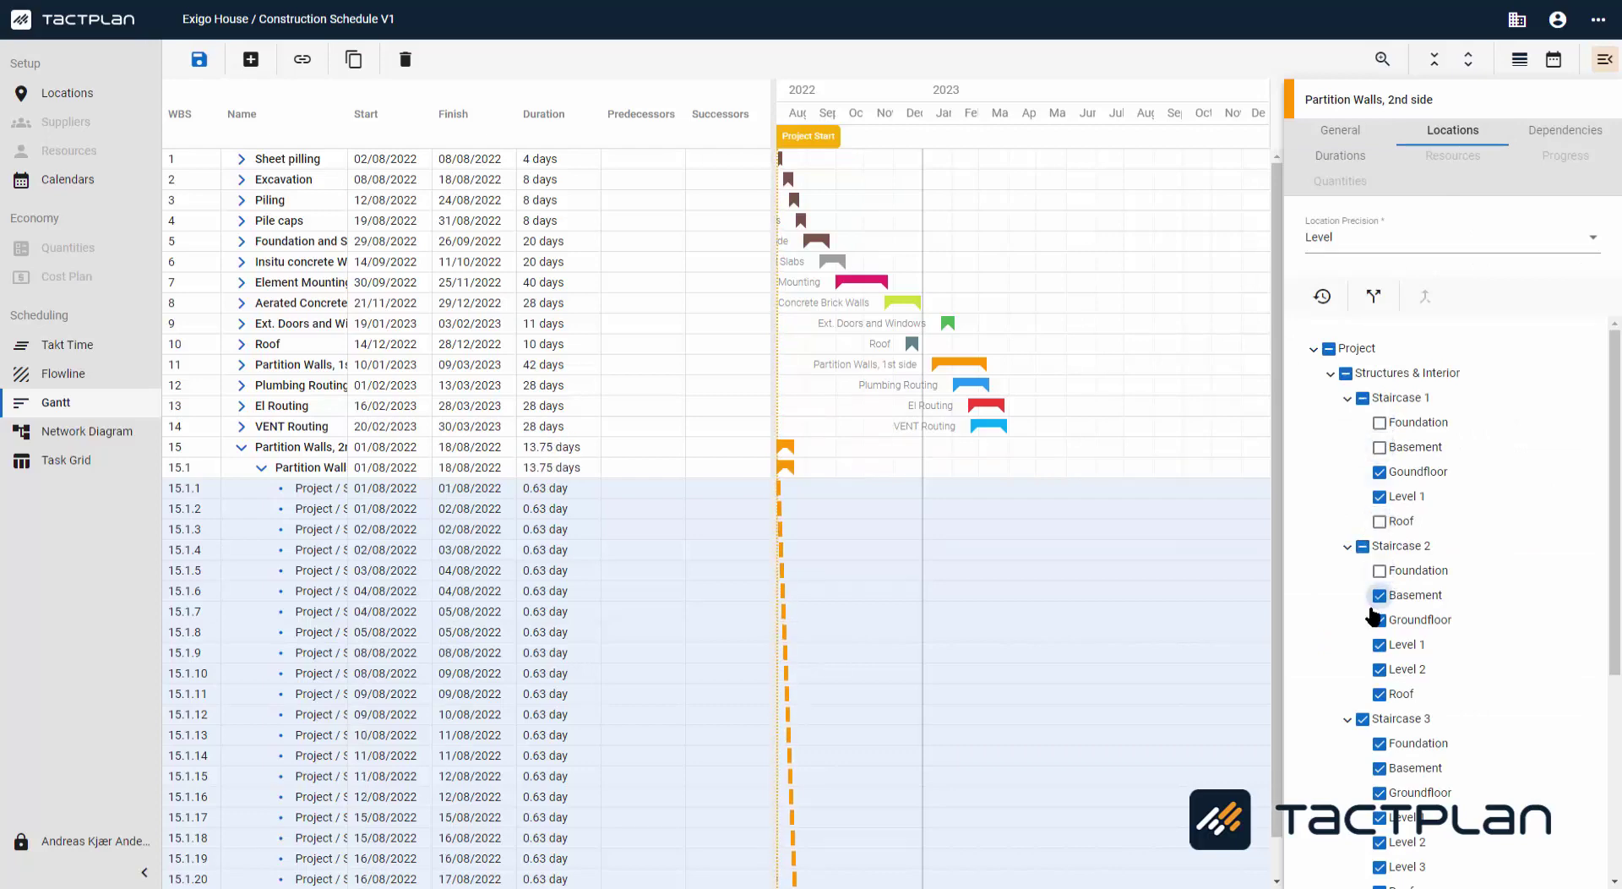
left_click(1379, 594)
left_click(1379, 693)
Step: Exclude the Foundation, Basement and Roof of Staircases 3 and 4 from the locations of Partition Walls, 2nd side
scroll(1384, 699, "down", 3)
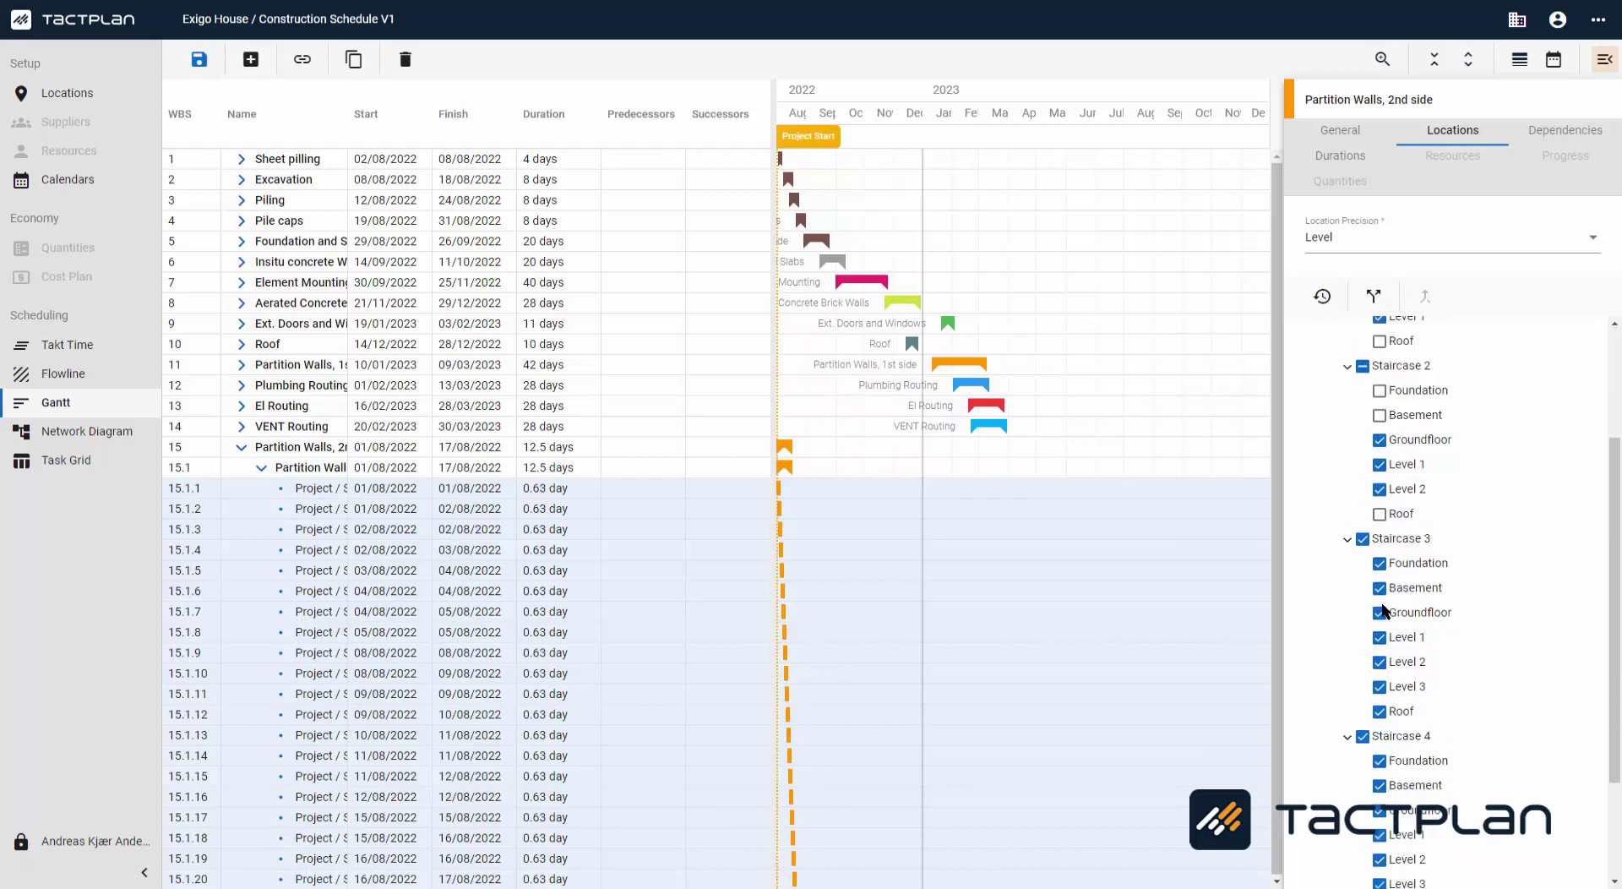
left_click(1379, 524)
left_click(1378, 550)
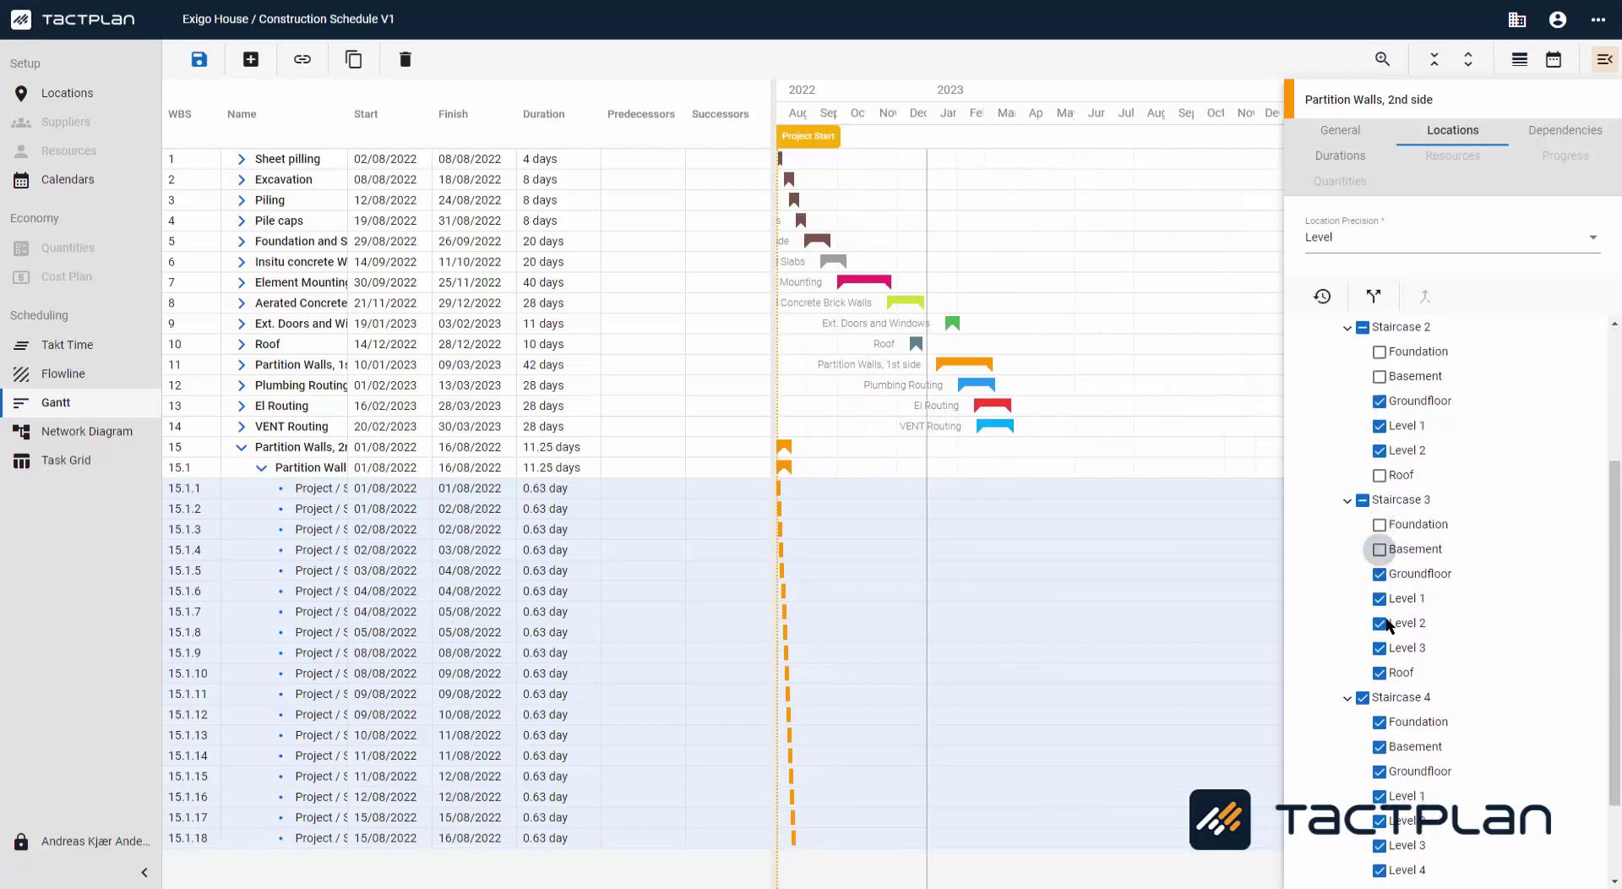
left_click(1379, 674)
scroll(1381, 681, "down", 1)
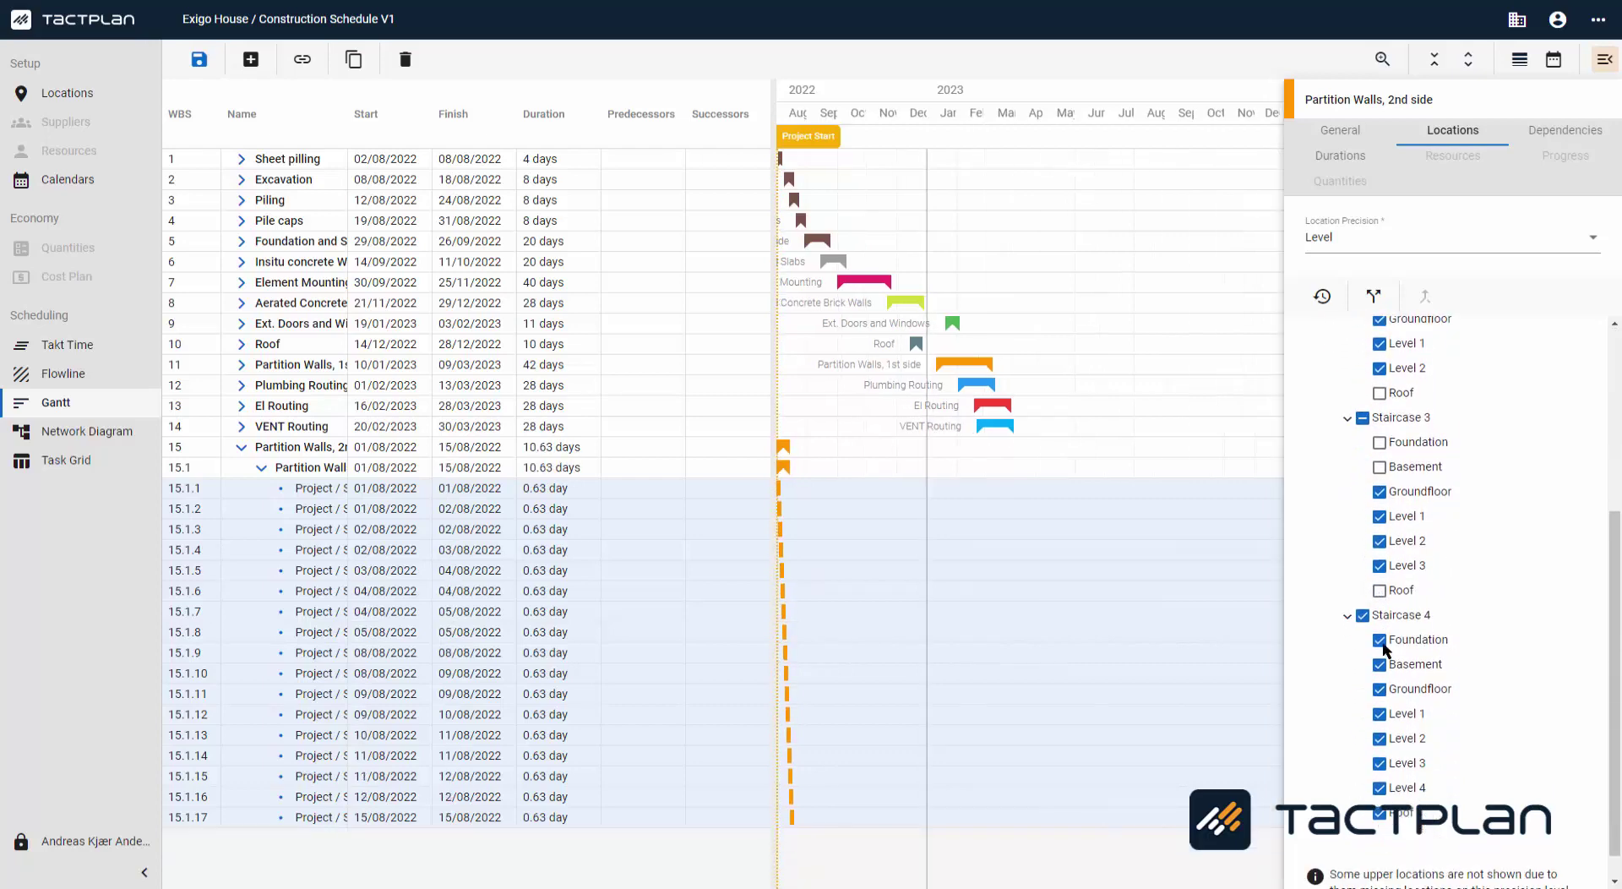
left_click(1379, 608)
left_click(1379, 634)
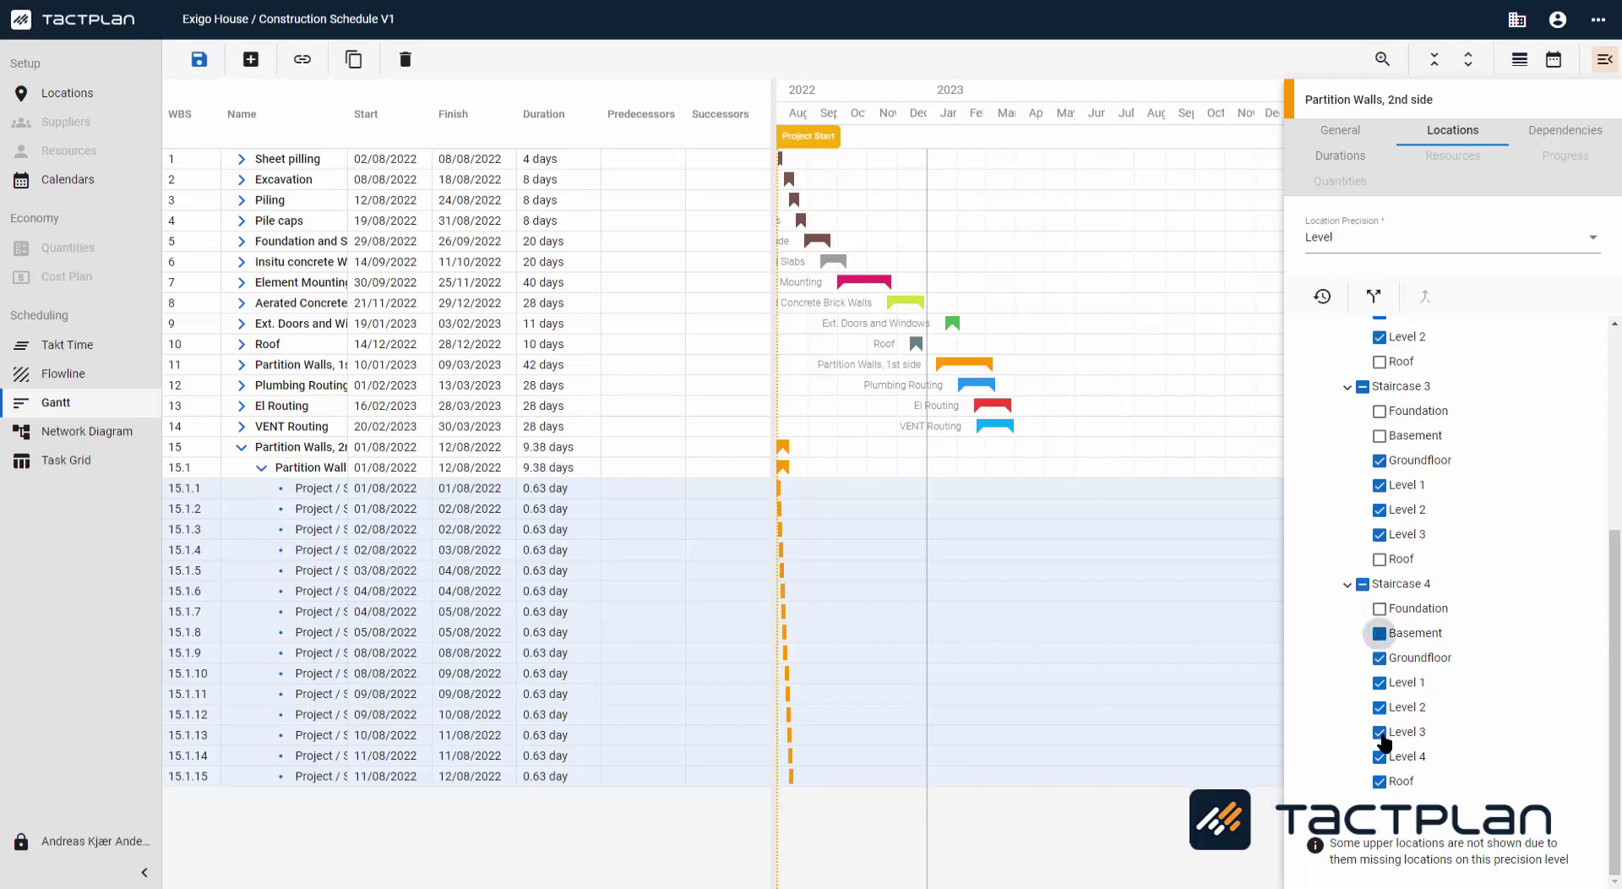
left_click(1380, 781)
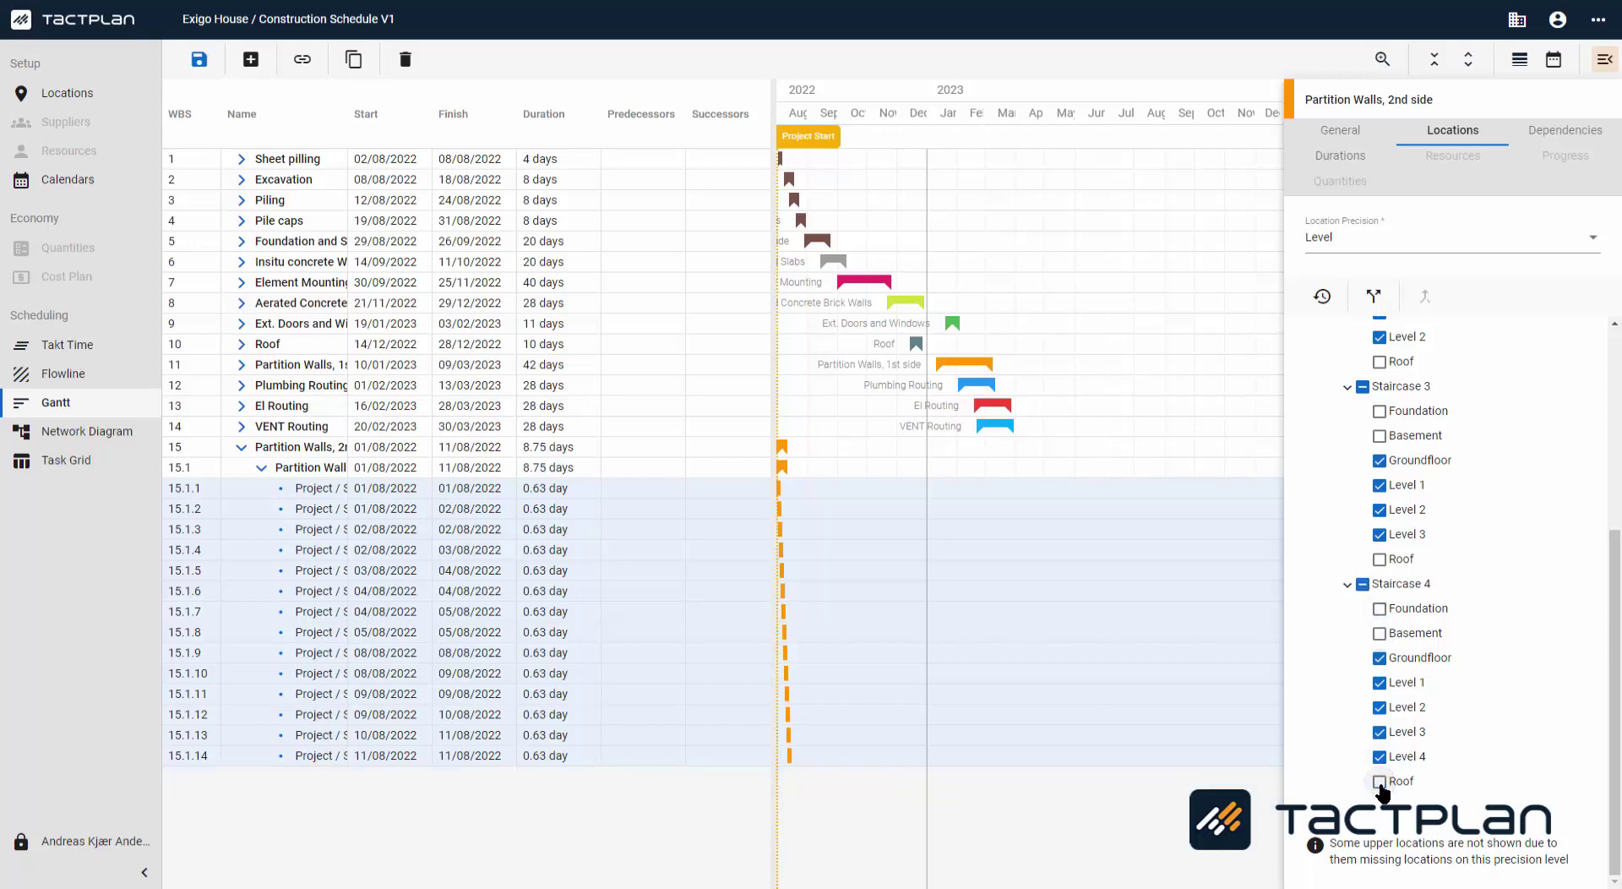
Step: Set the duration of Partition Walls, 2nd side to 42 days
left_click(1343, 135)
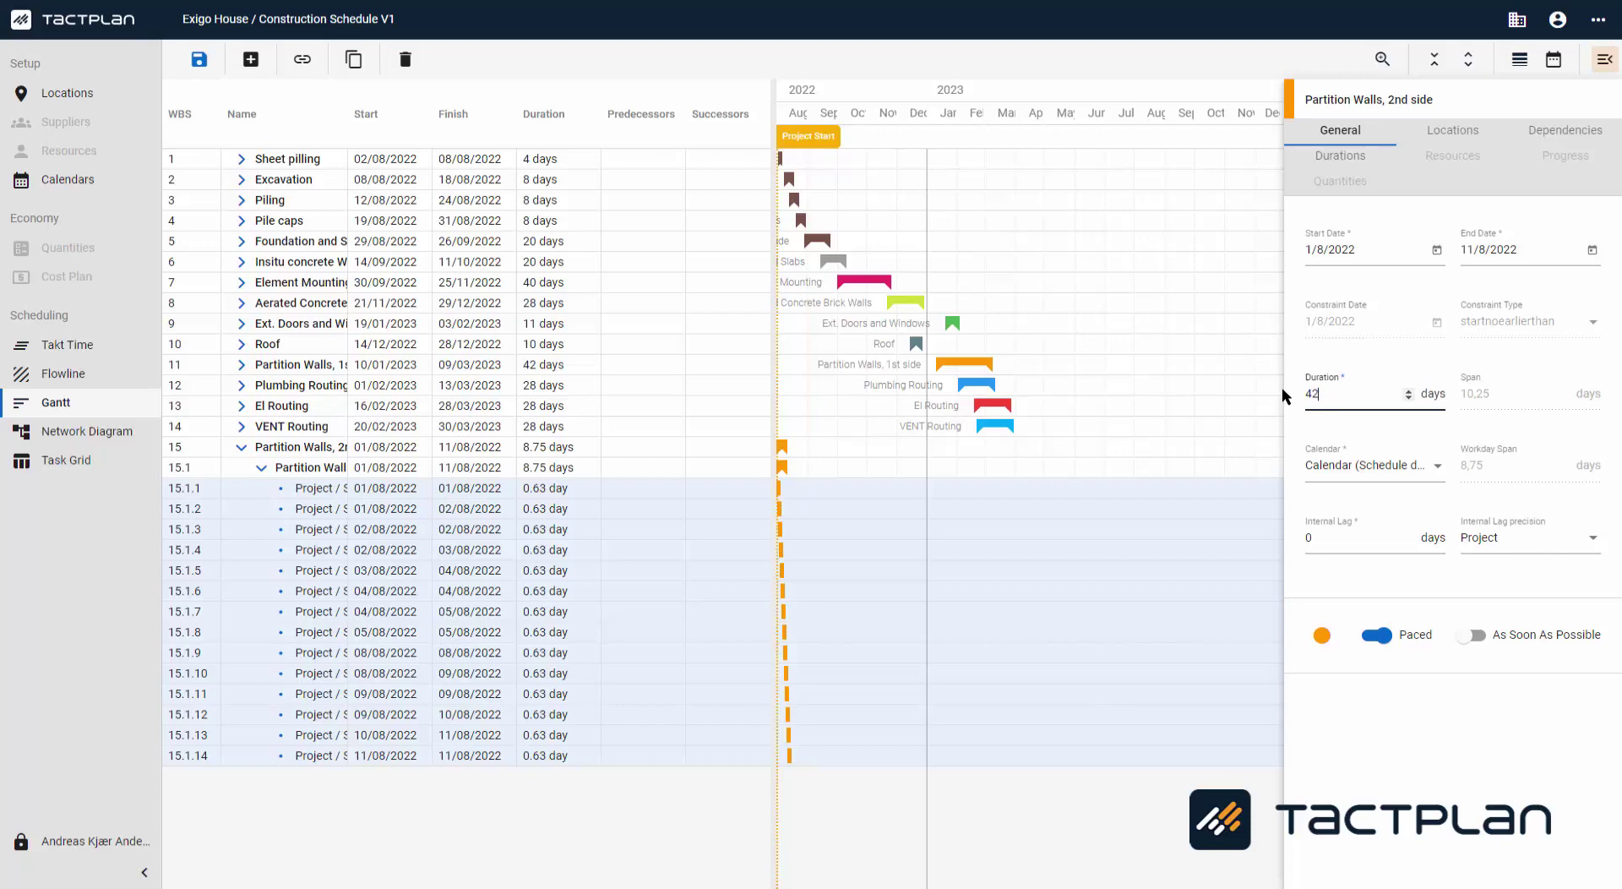
key("Return")
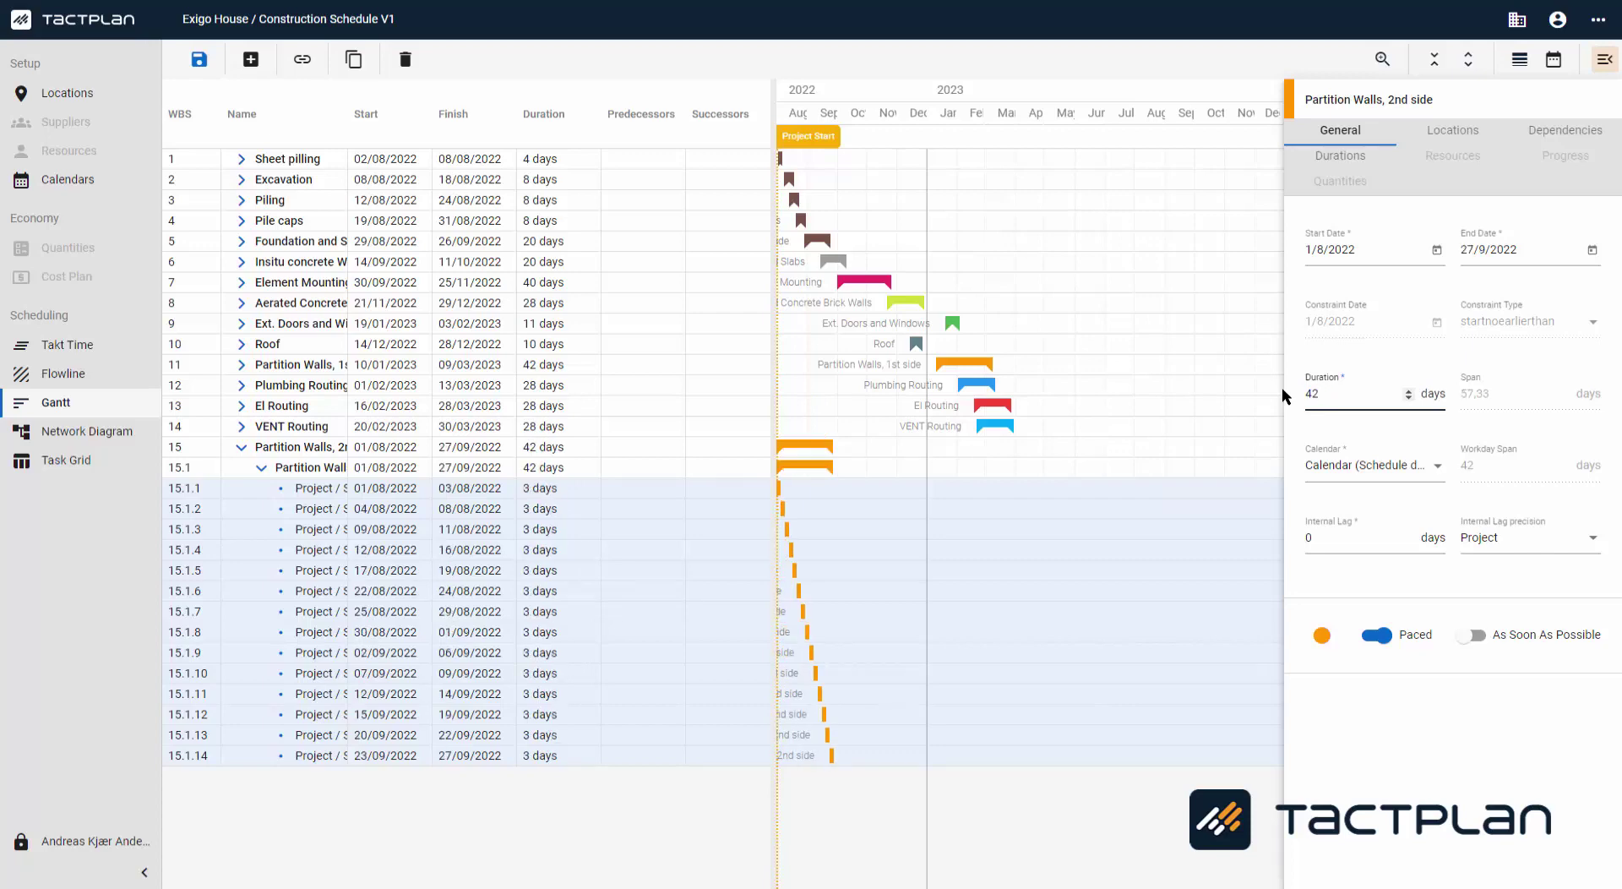
mouse_move(814, 452)
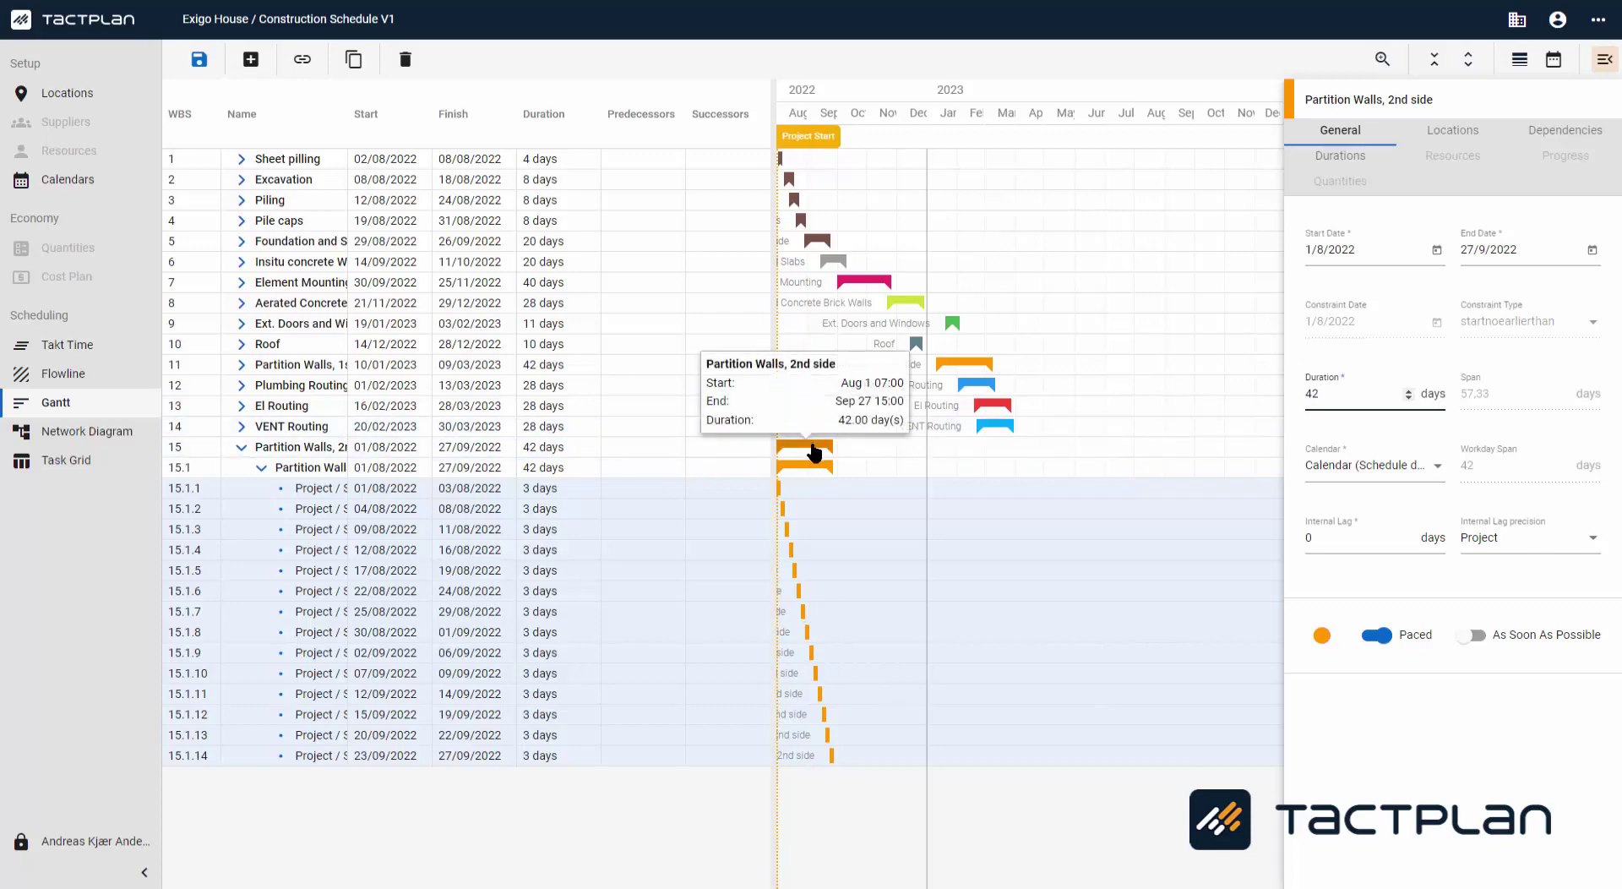
Step: Close the details of Partition Walls, 2nd side and save the schedule
left_click(814, 451)
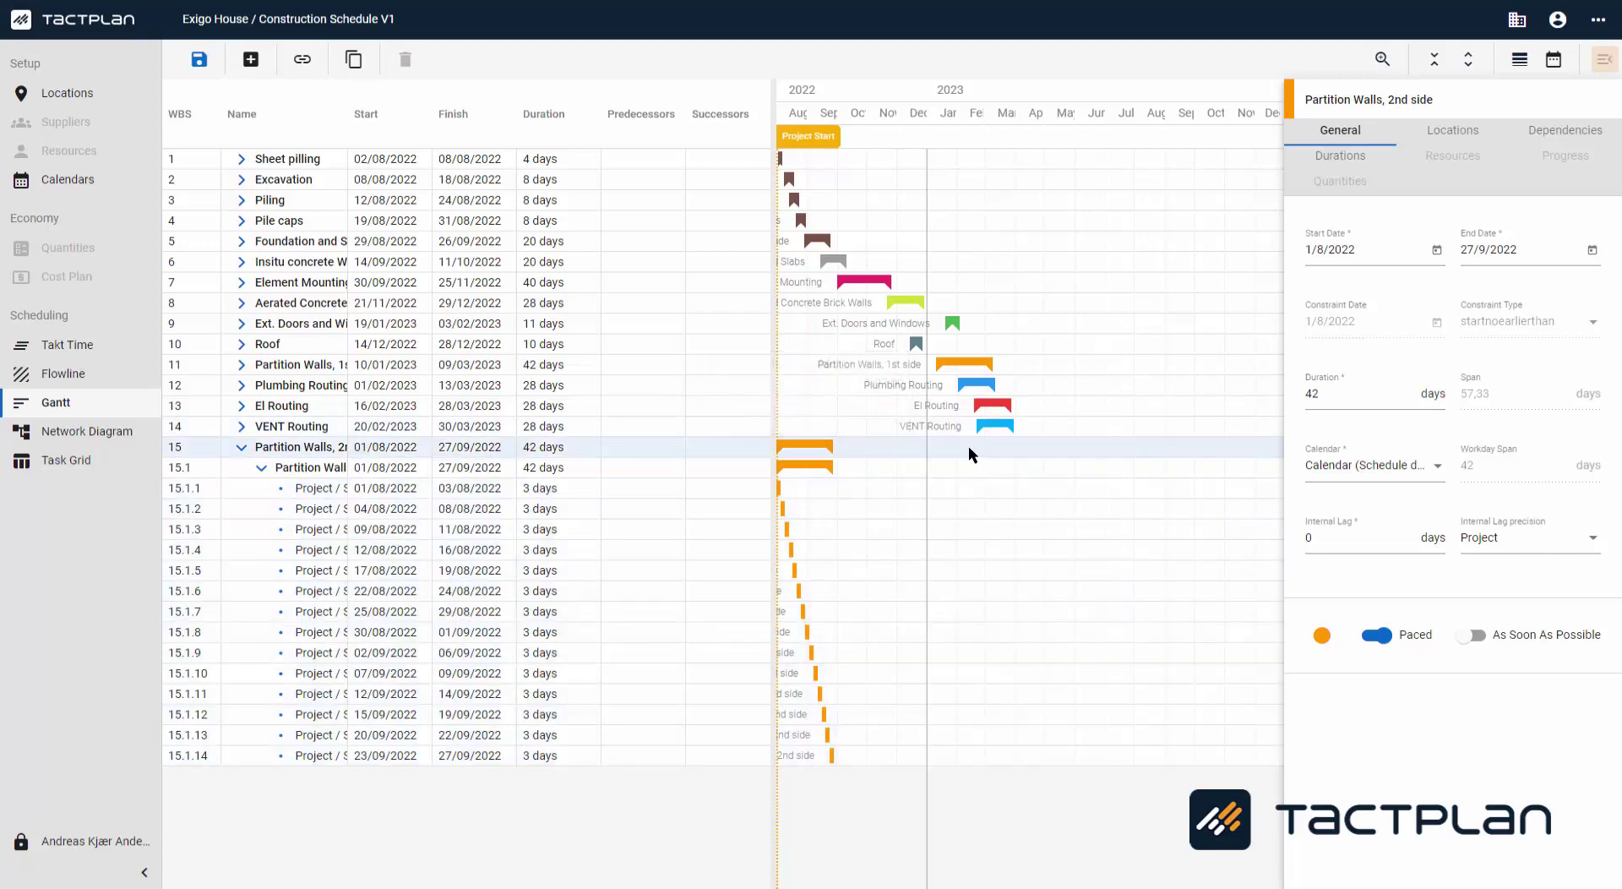
key("Escape")
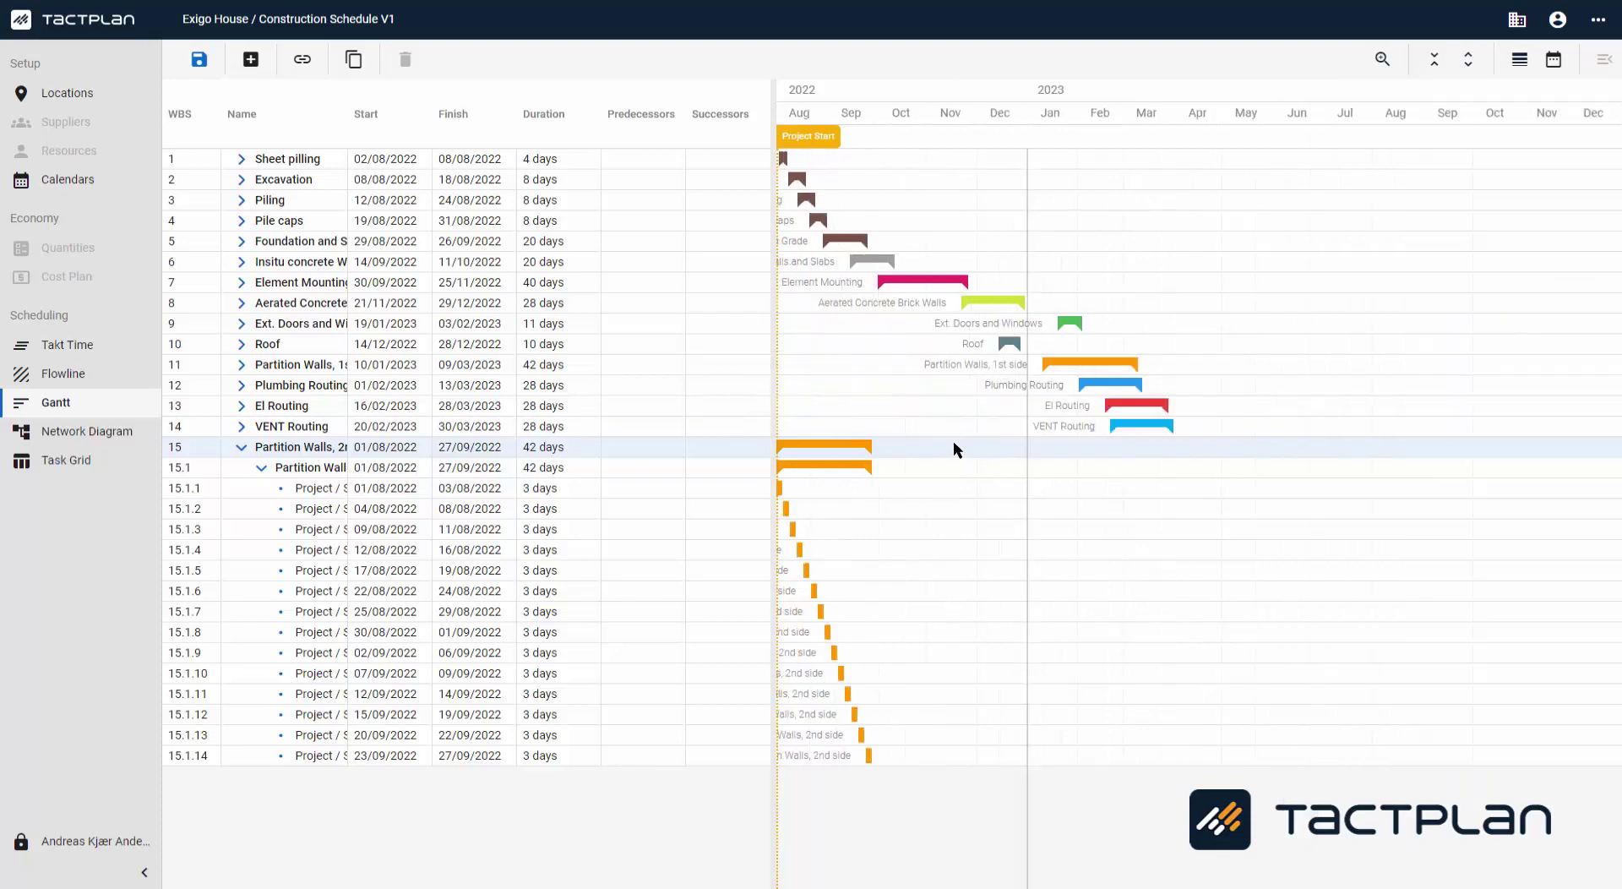
left_click(196, 59)
Step: Duplicate the Partition Walls, 2nd side task, placing the linked copy after the selected task
left_click(358, 64)
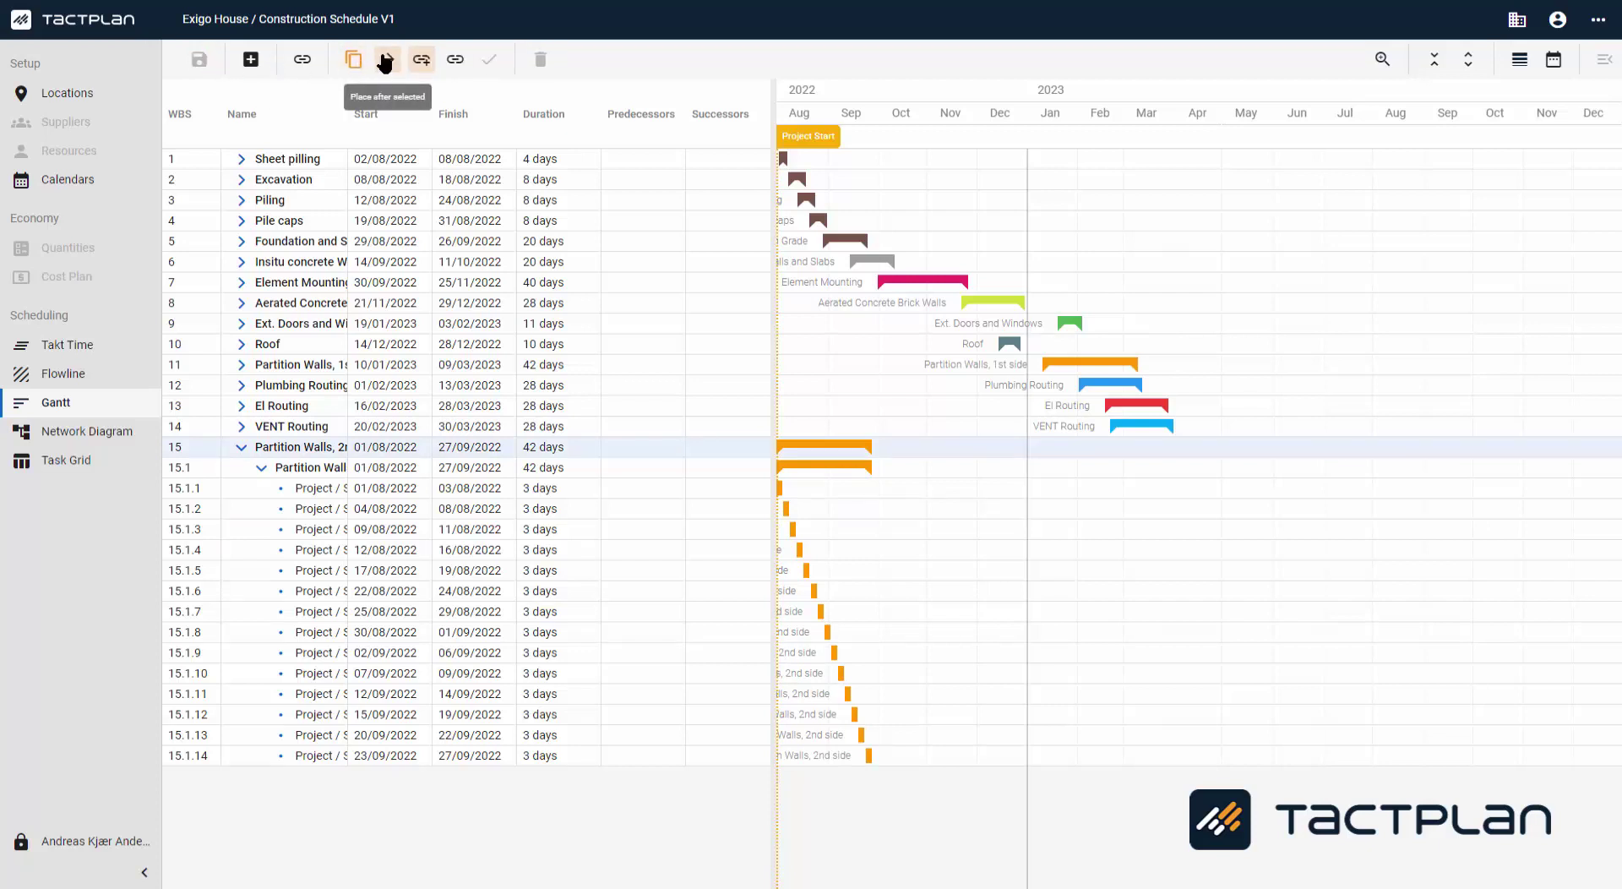
left_click(386, 60)
left_click(386, 60)
left_click(386, 61)
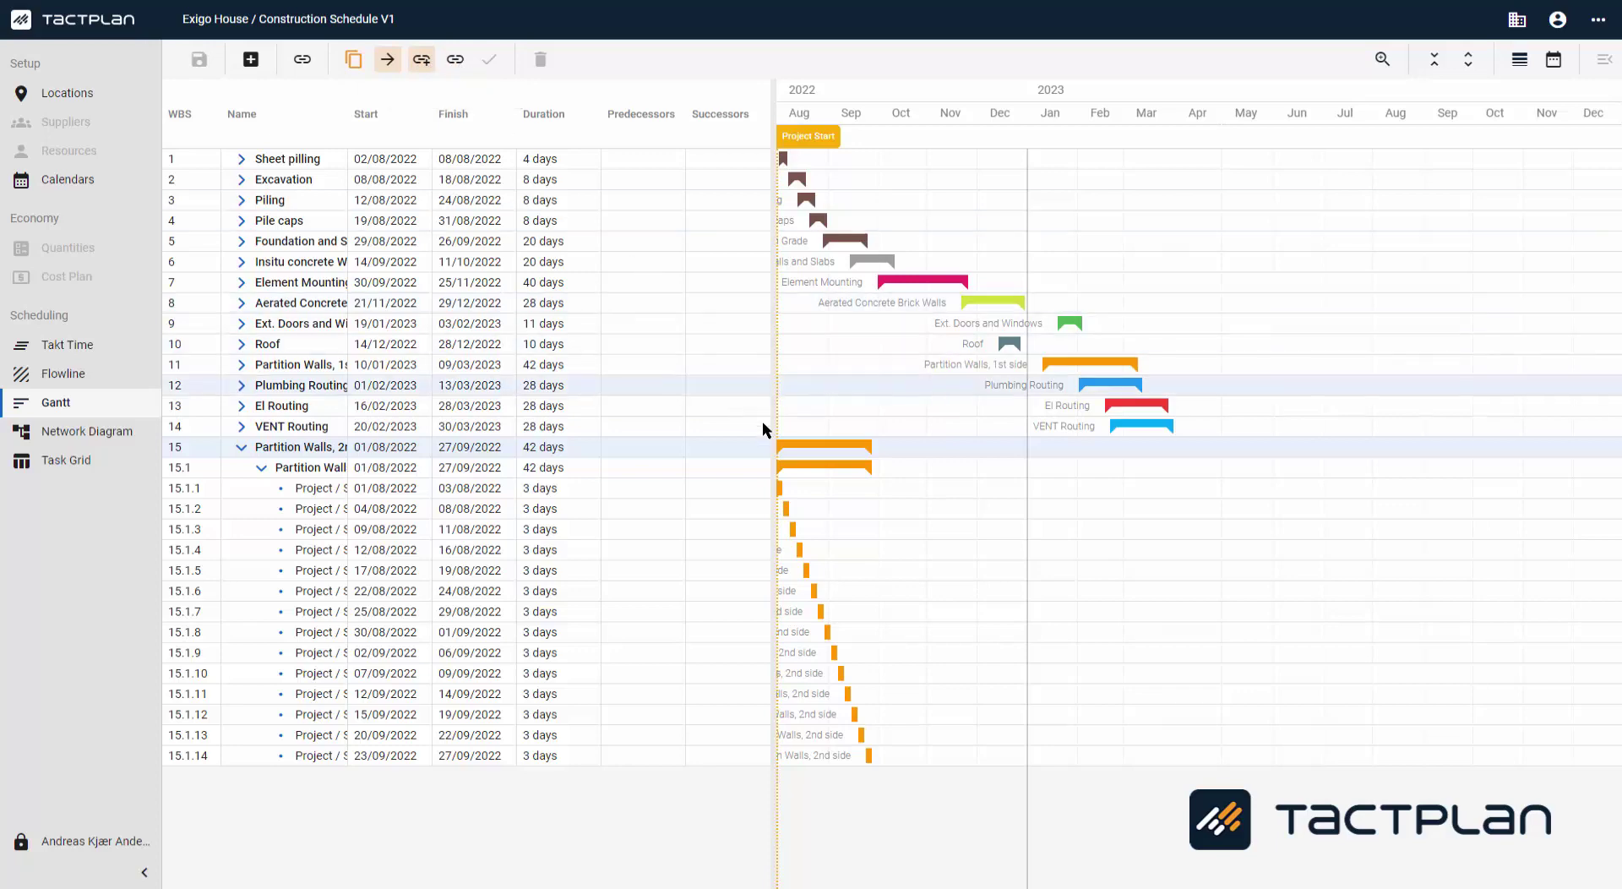
left_click(779, 488)
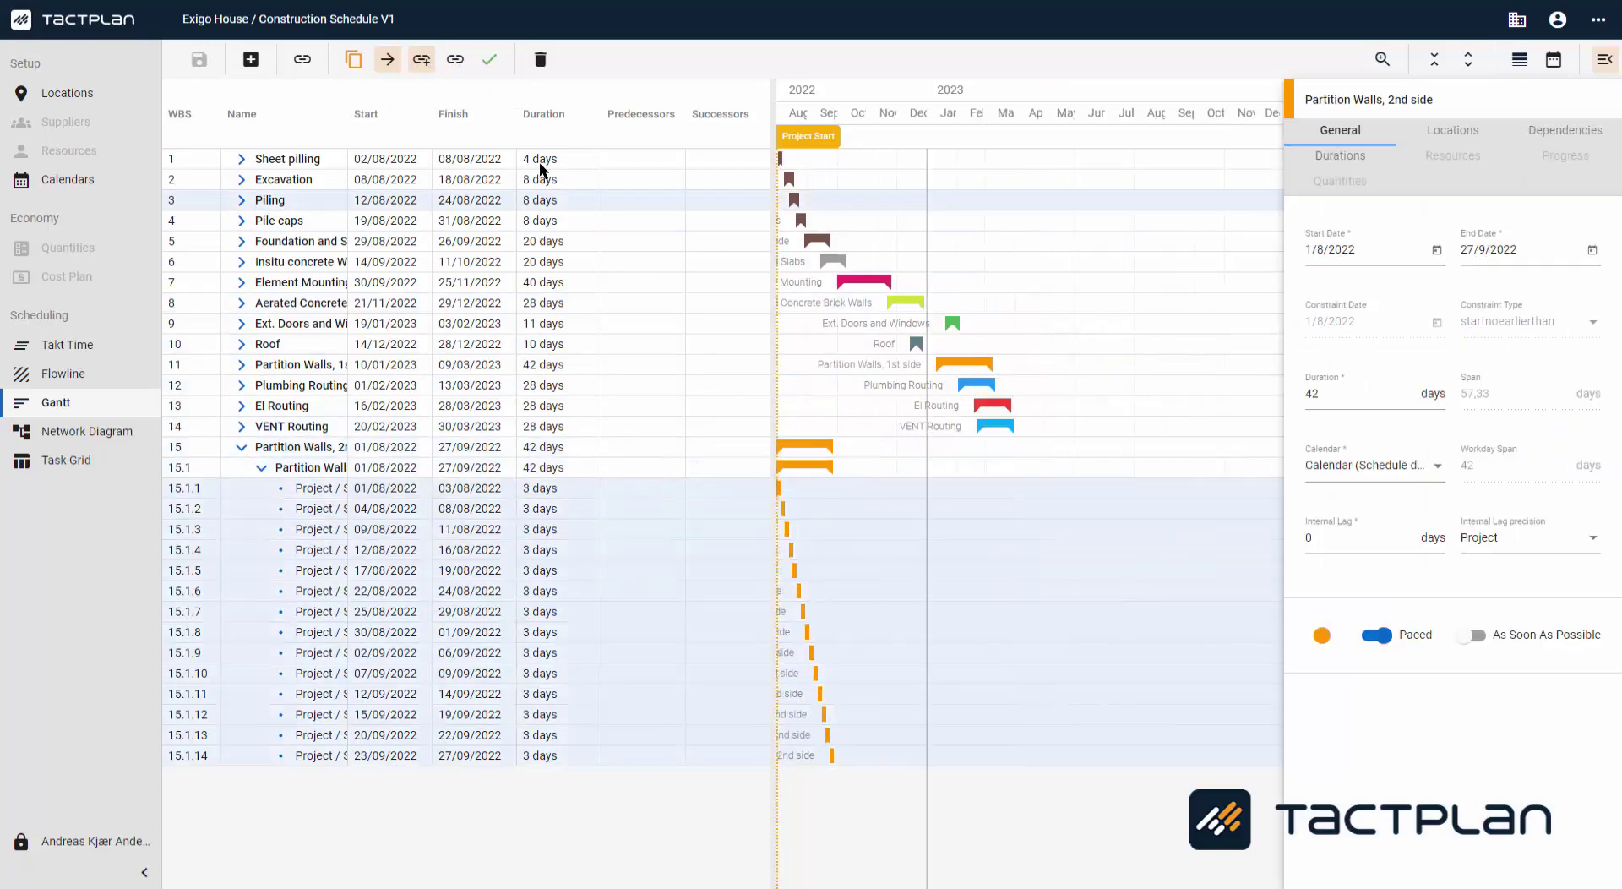
left_click(486, 59)
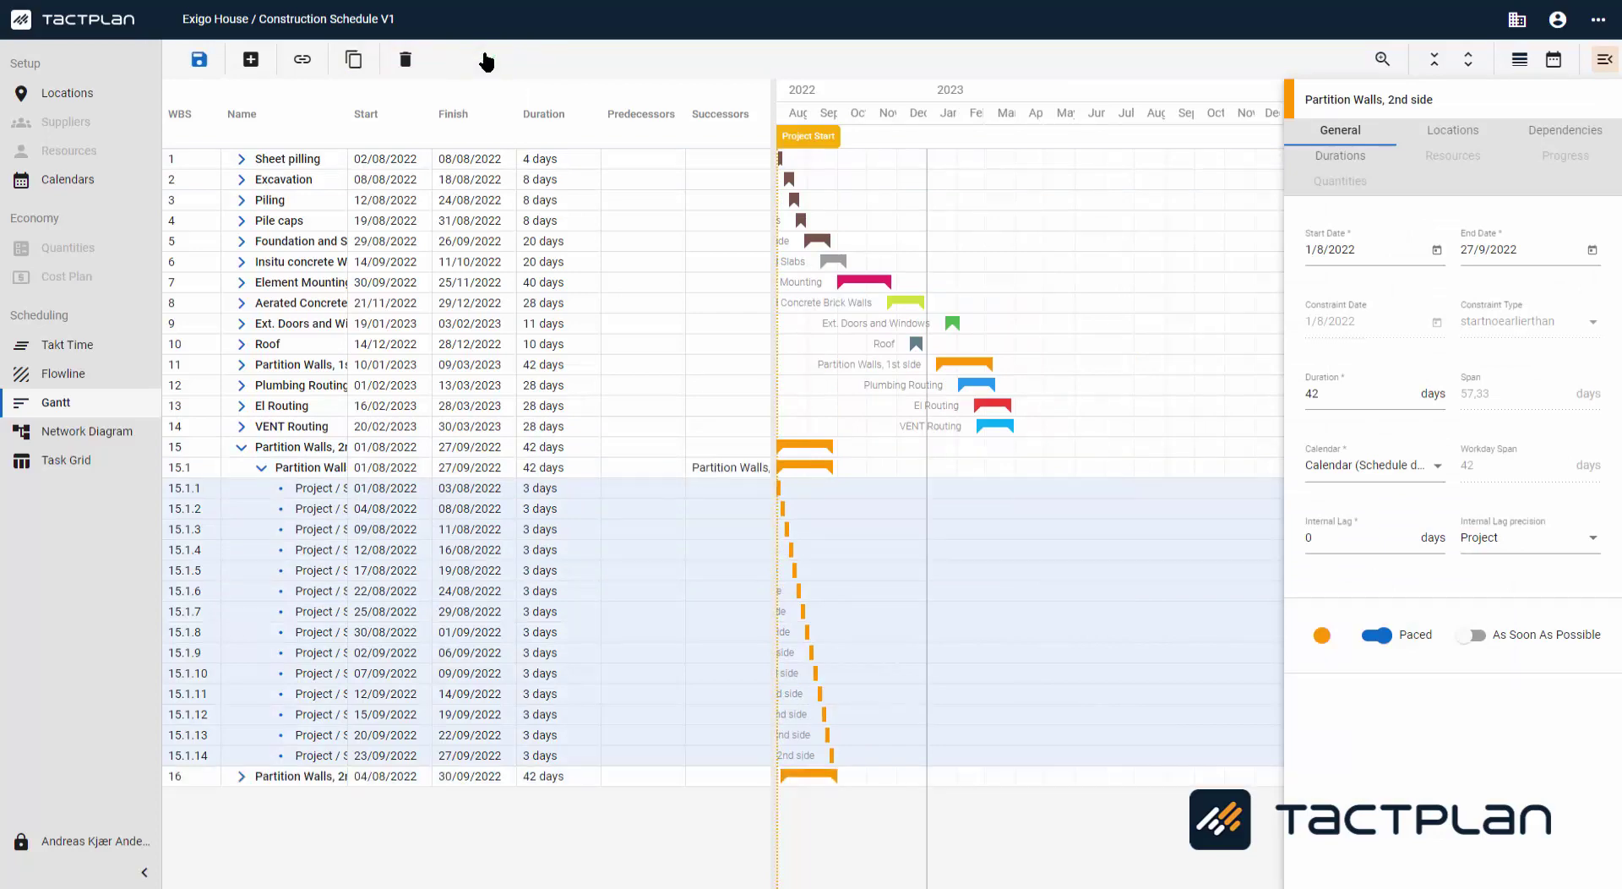
Step: Rename the duplicated task as "Painting: Puty-clay, Glas fabric, 1. layer paint" and set its colour to indigo
left_click(314, 777)
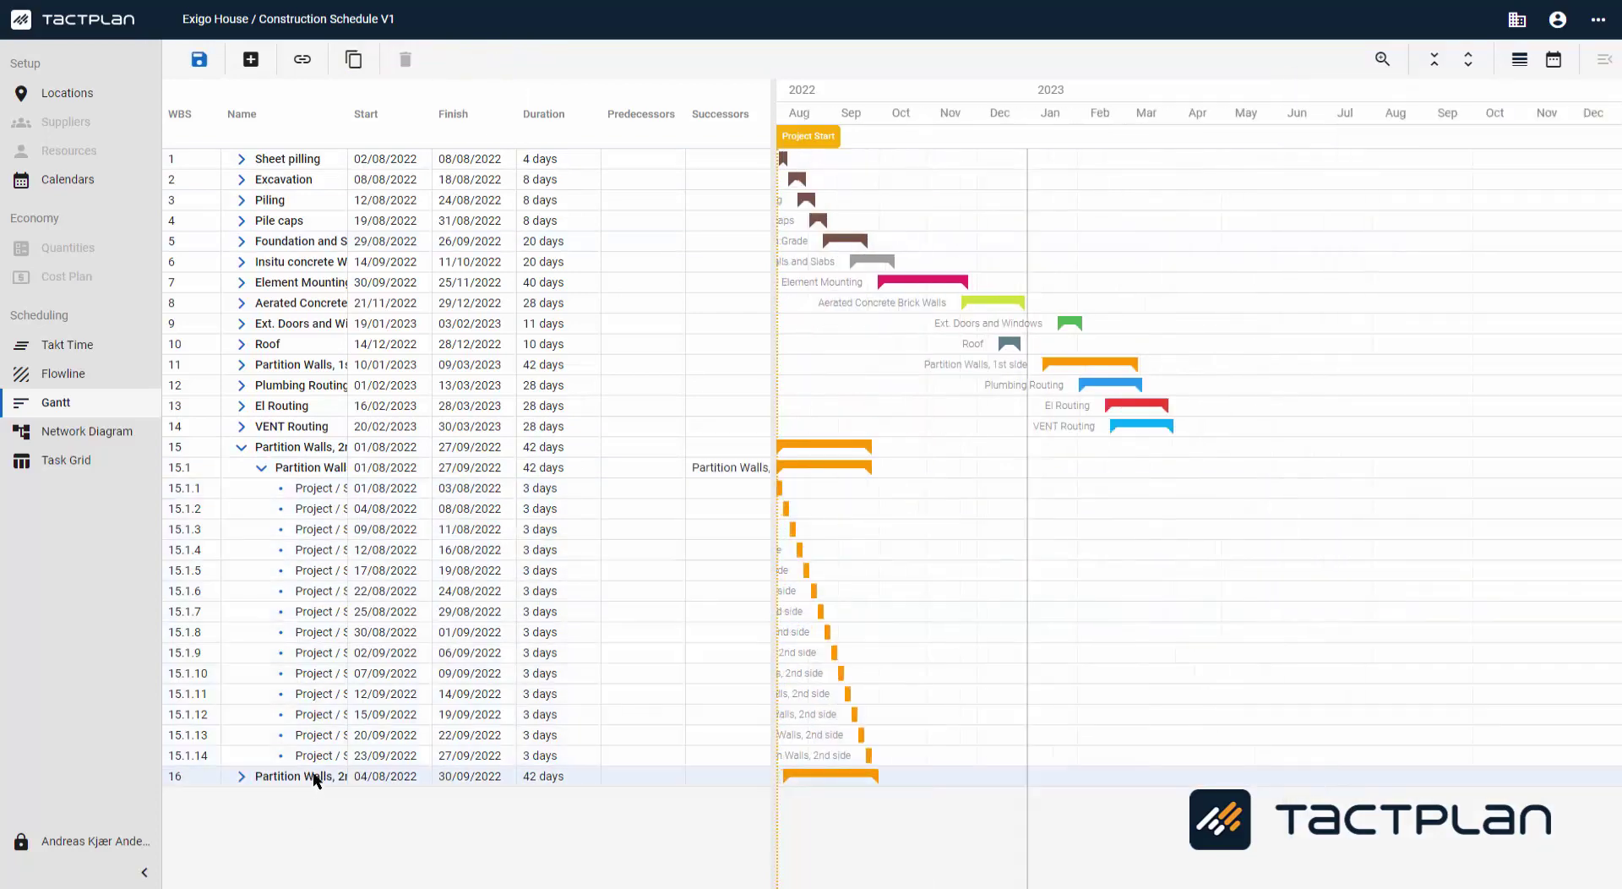
left_click(314, 777)
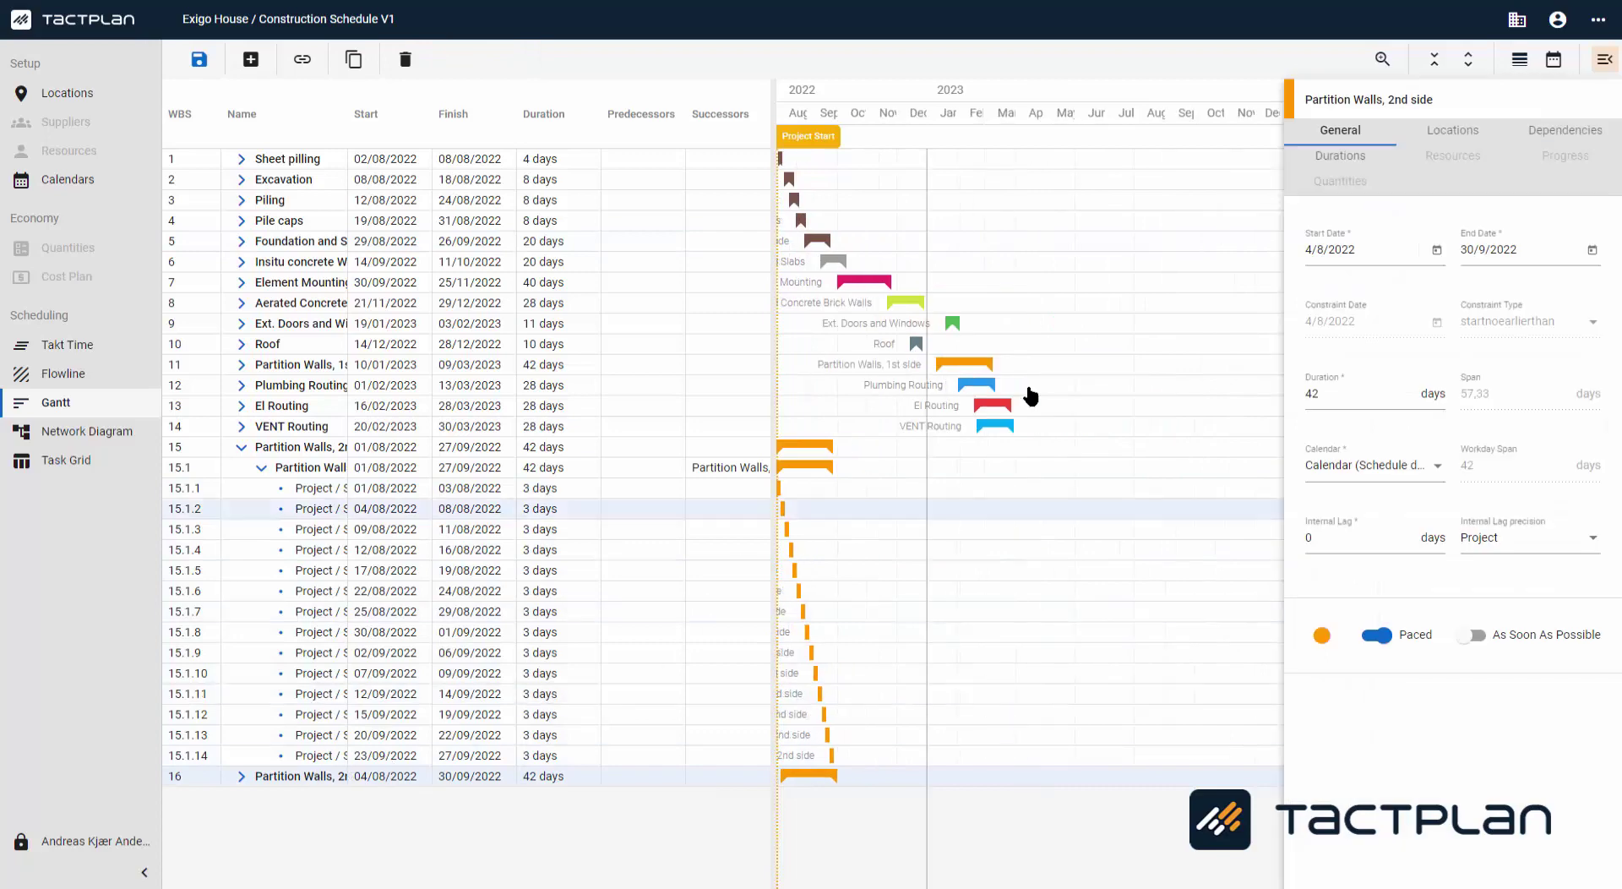
left_click(1480, 97)
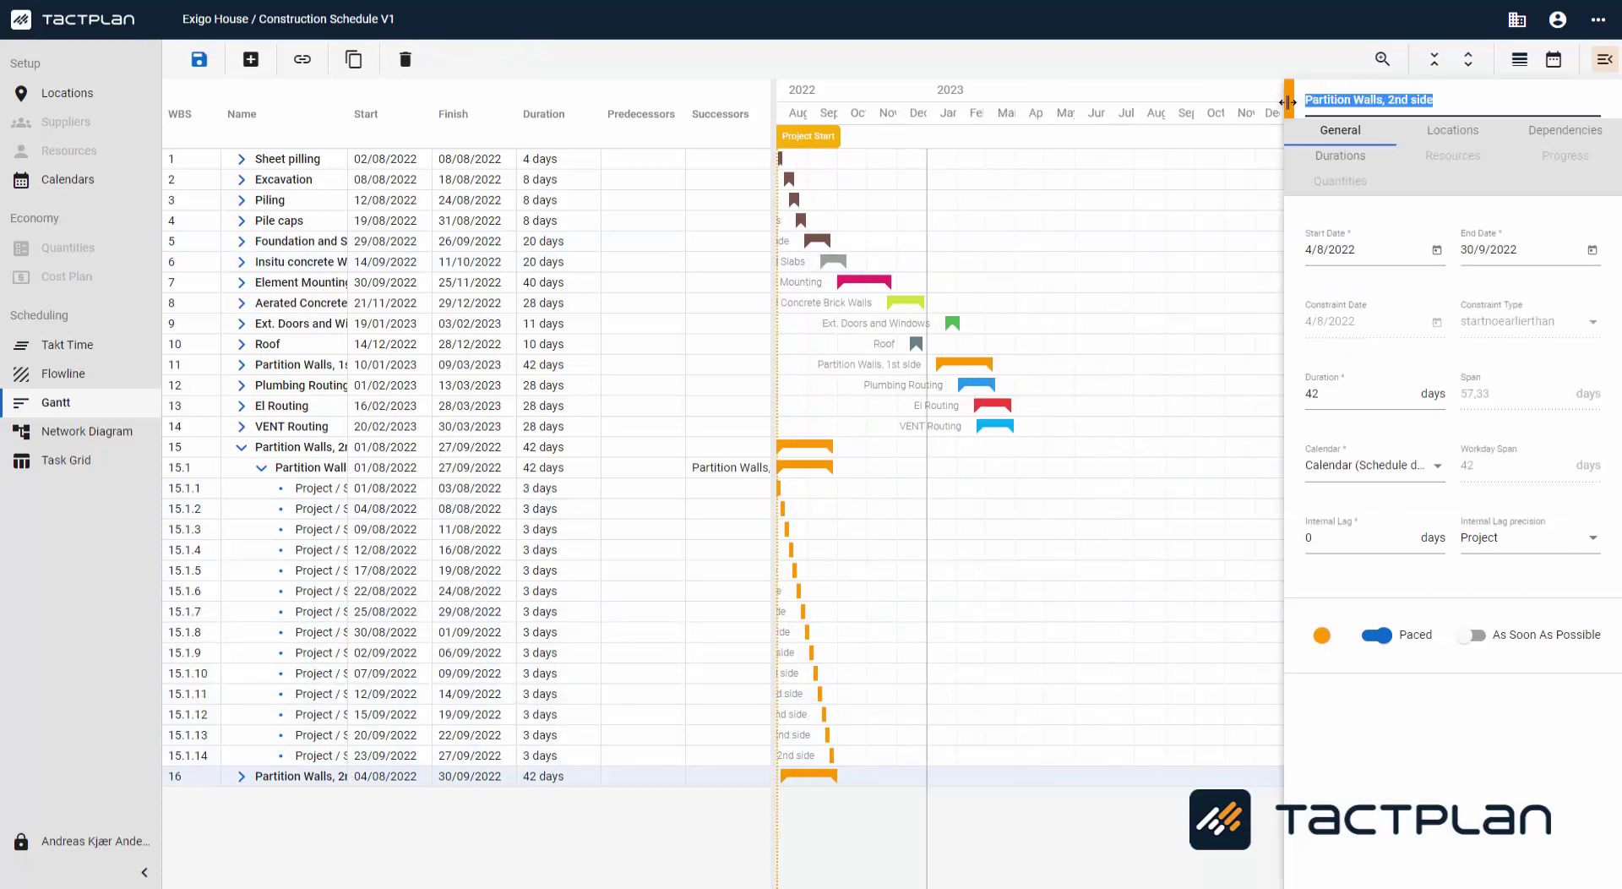
type("Painting")
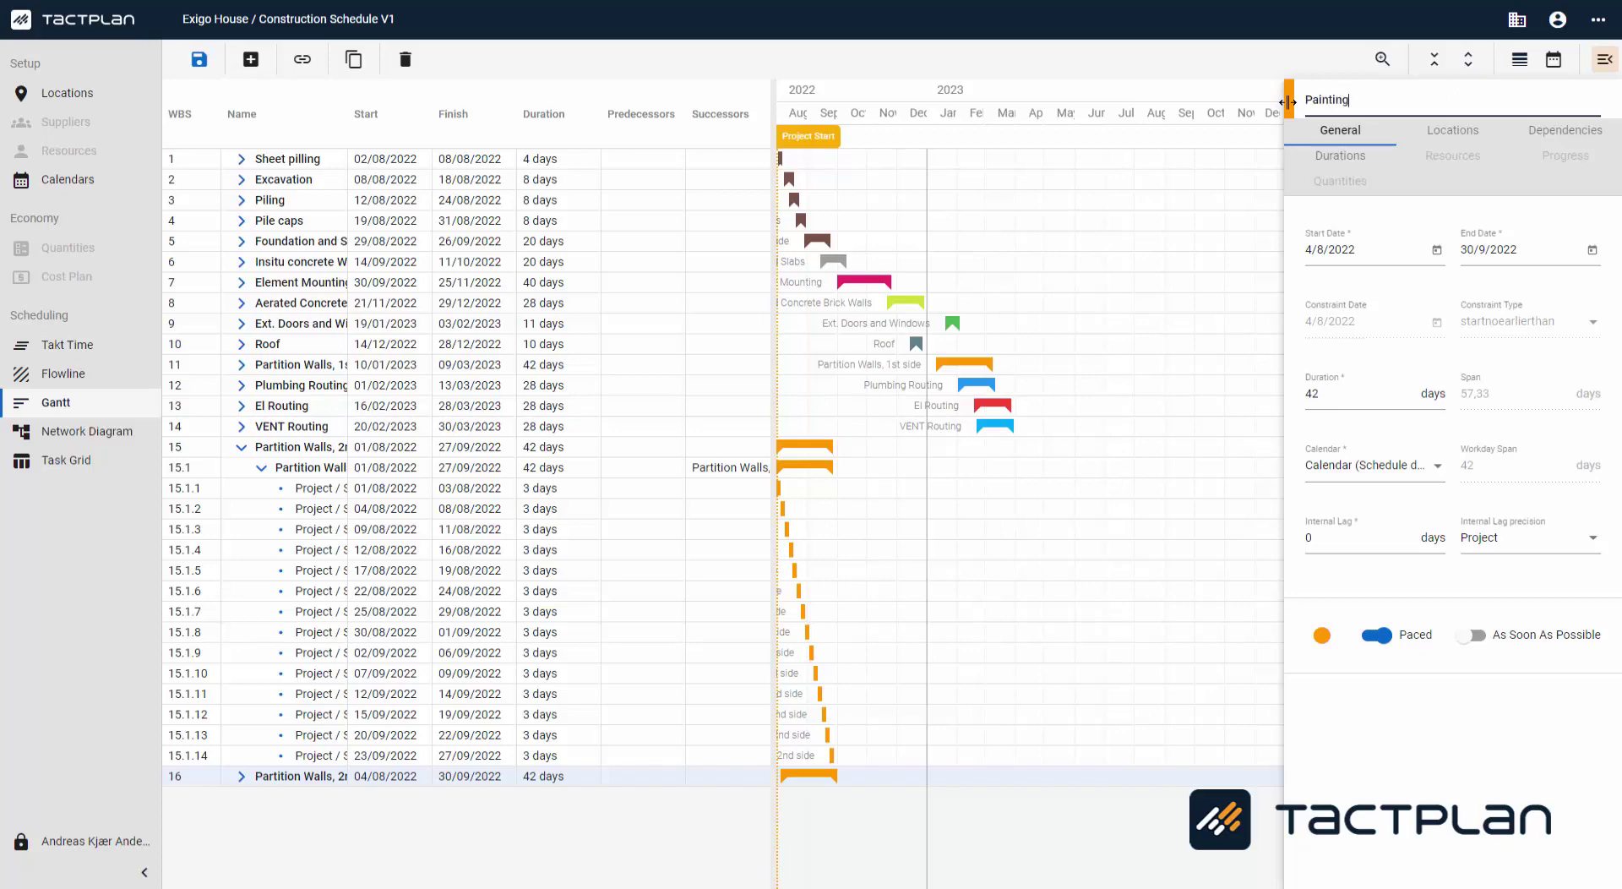
type(": Puty-clay, Glas")
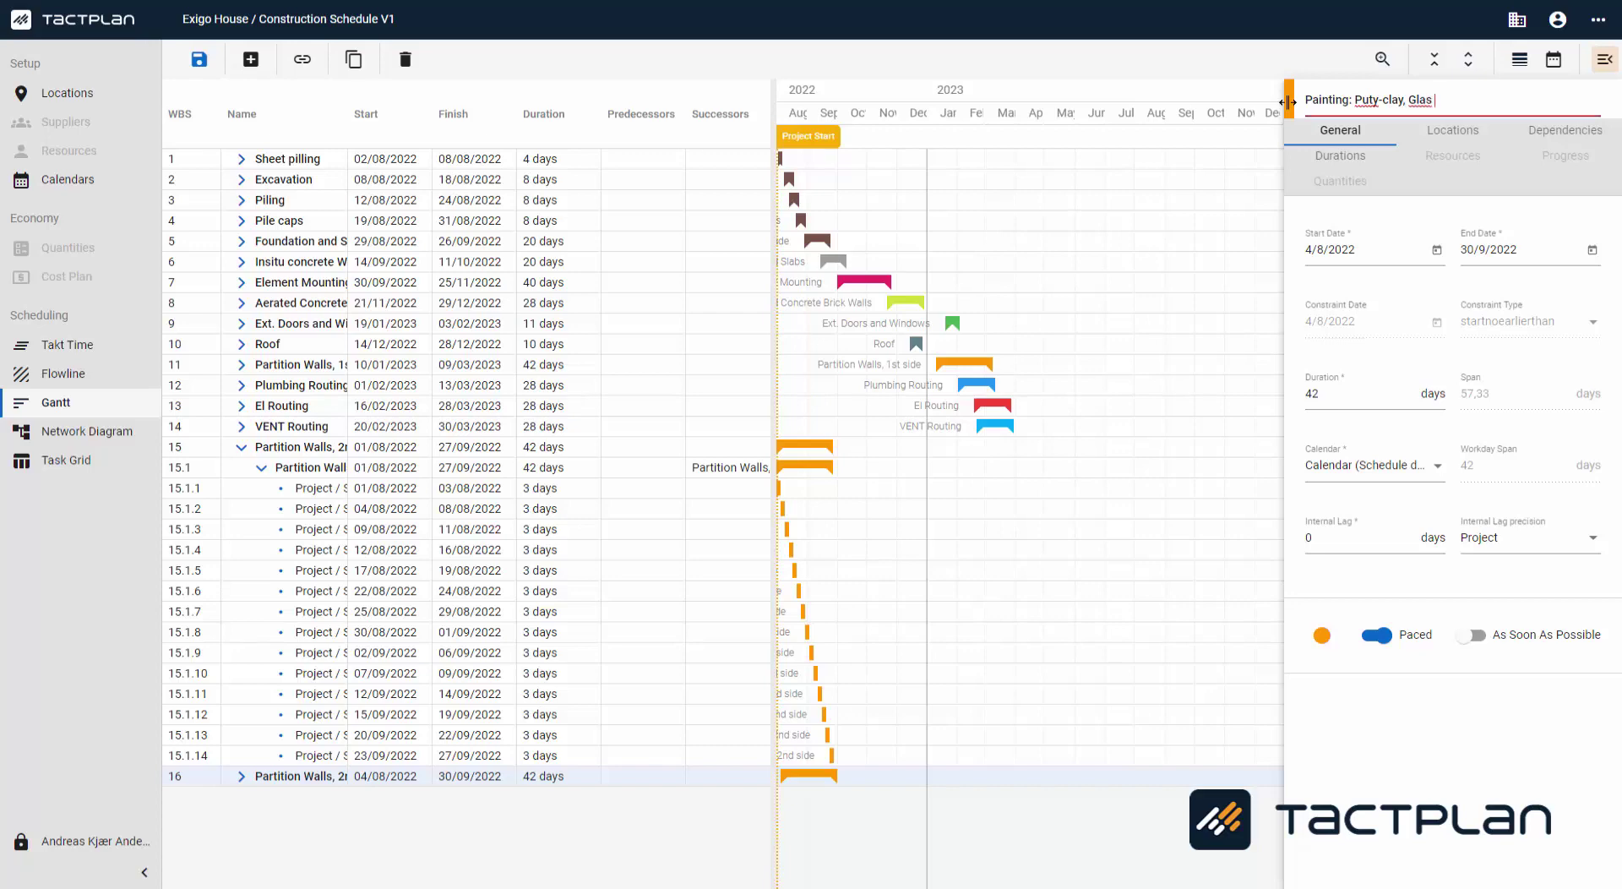
type(" fabric")
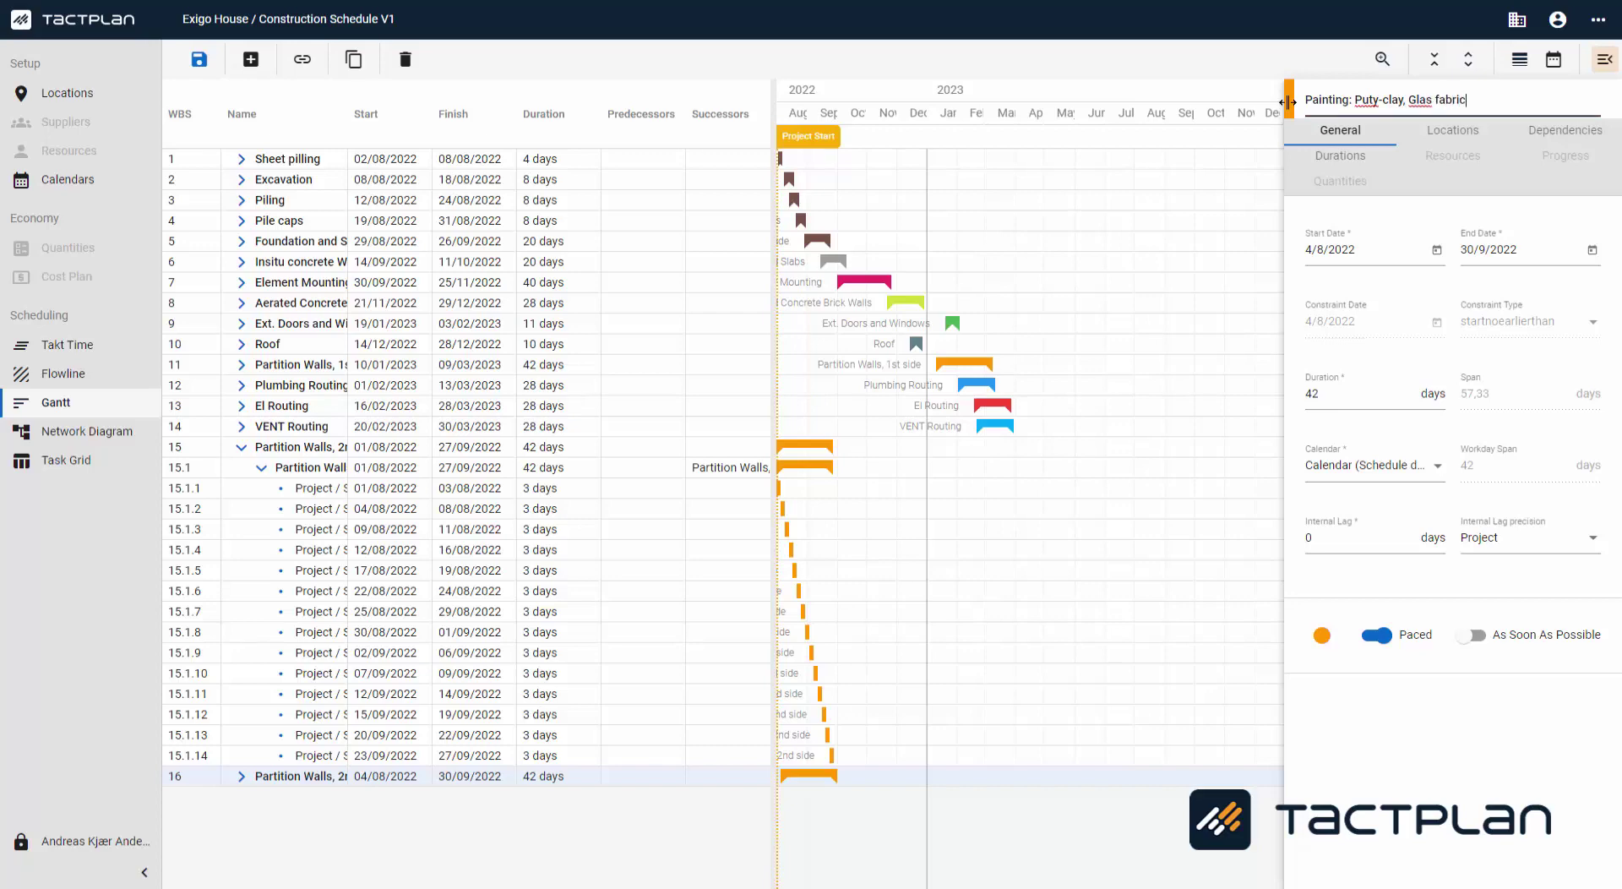
type(", 1.layer paint")
left_click(1483, 102)
key("BackSpace")
key("Left")
left_click(1322, 634)
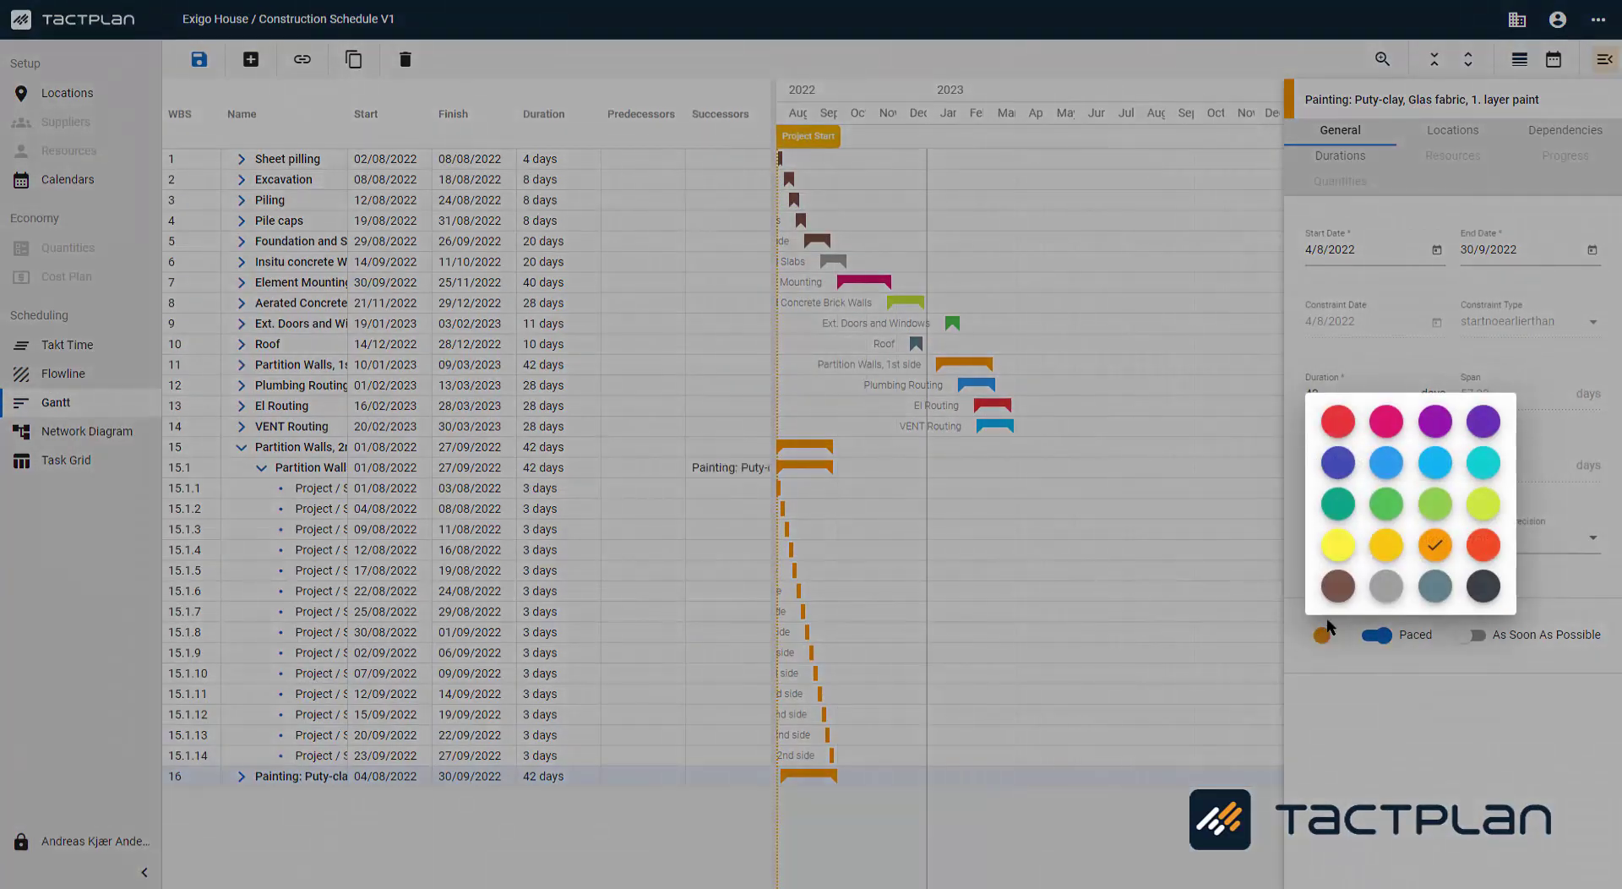
left_click(1339, 464)
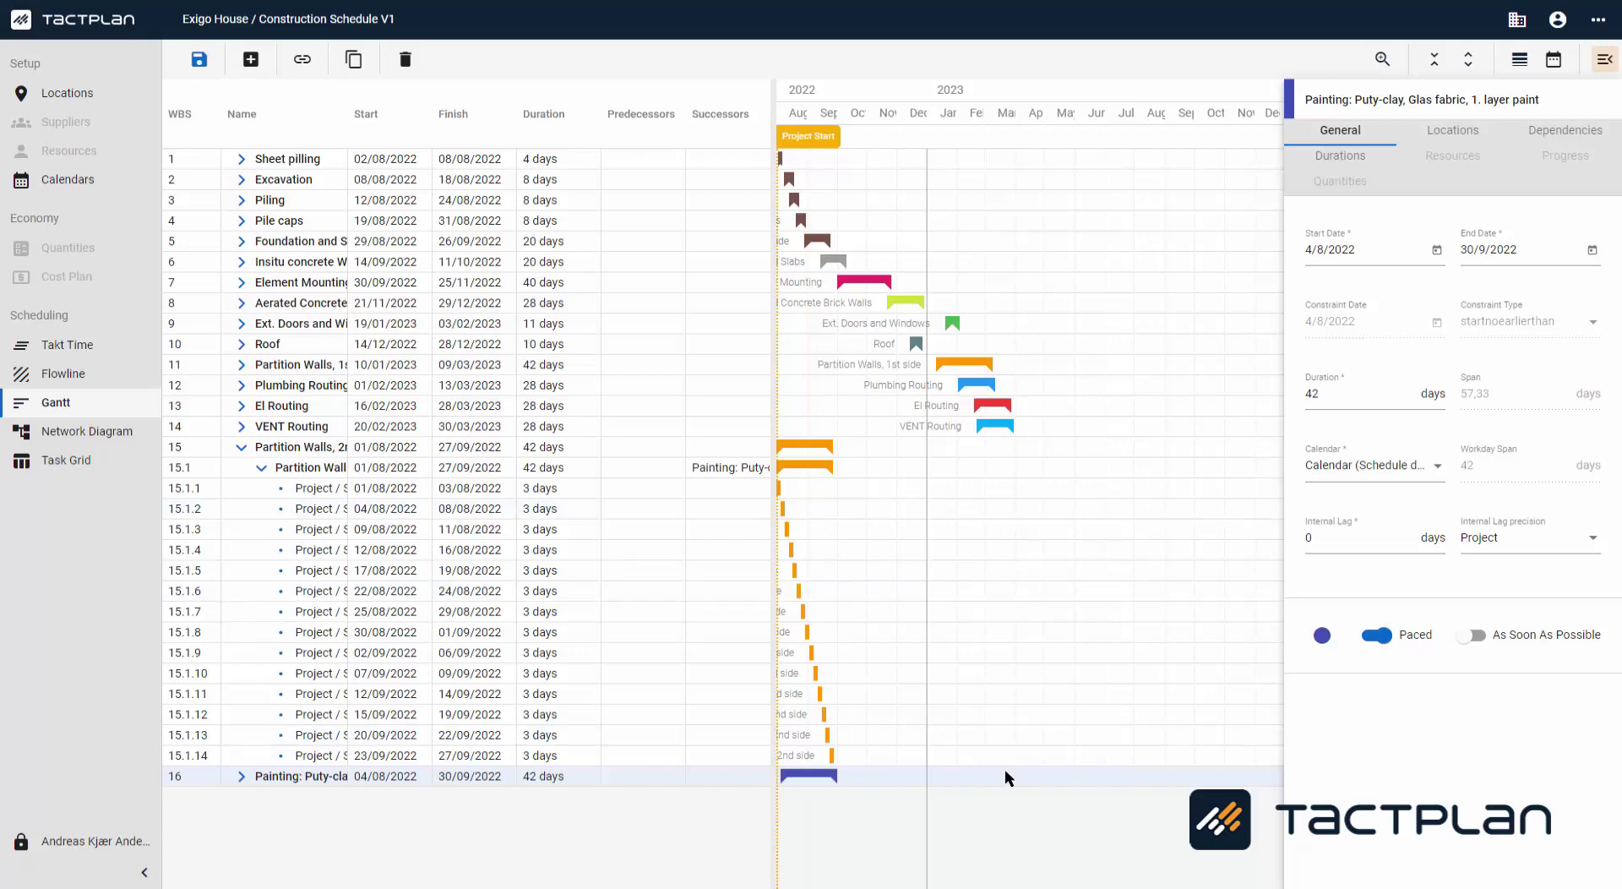
Step: Expand the Painting task down to its individual locations and save the schedule
left_click(241, 776)
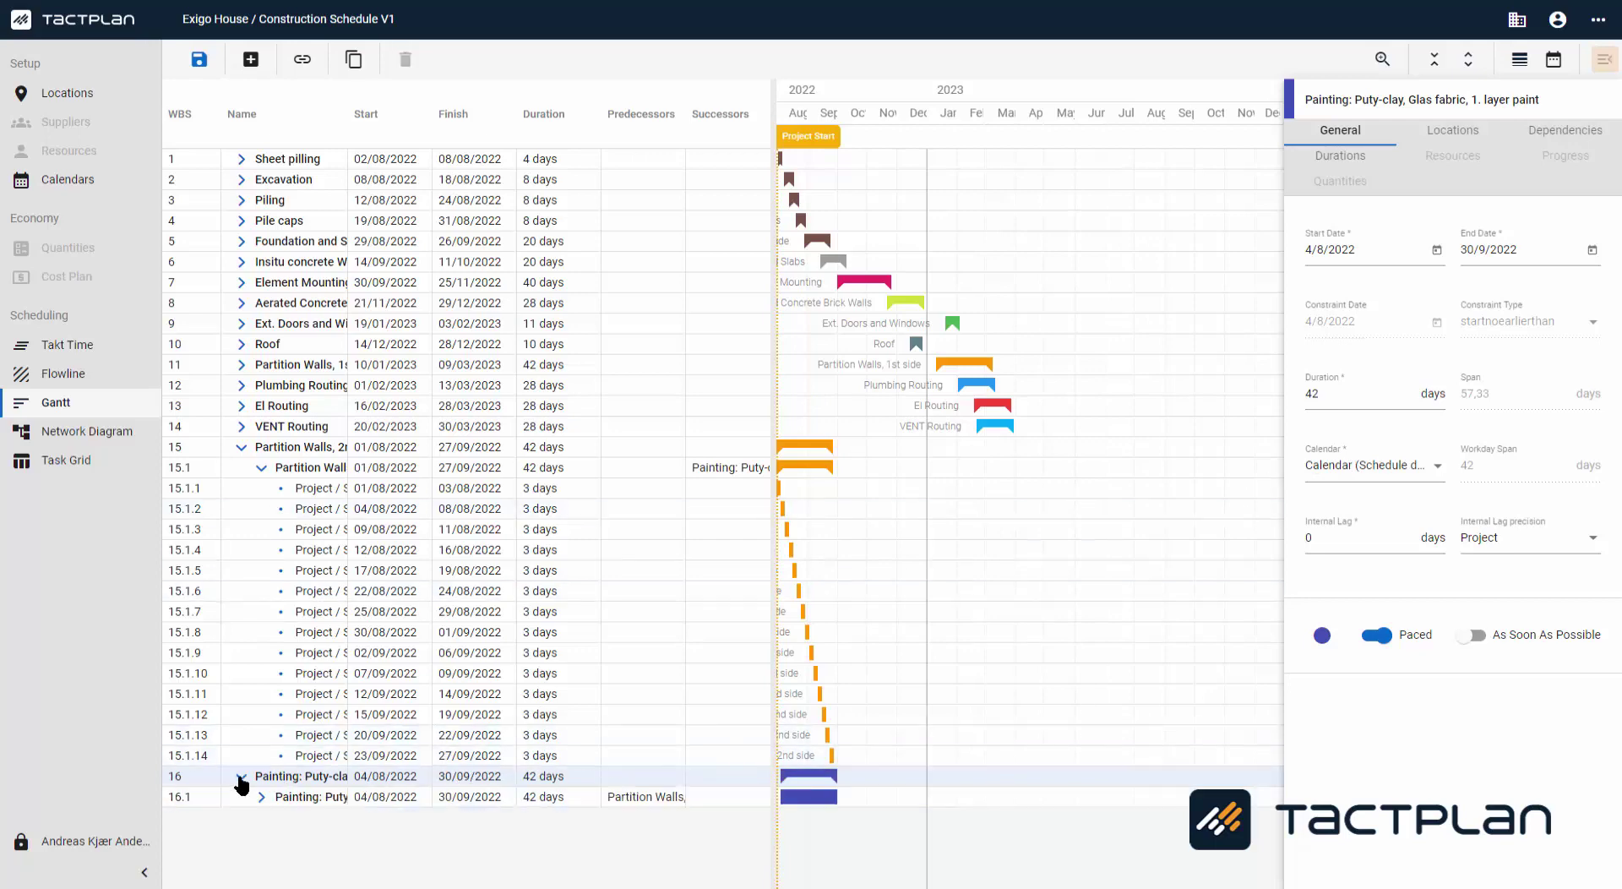
left_click(263, 798)
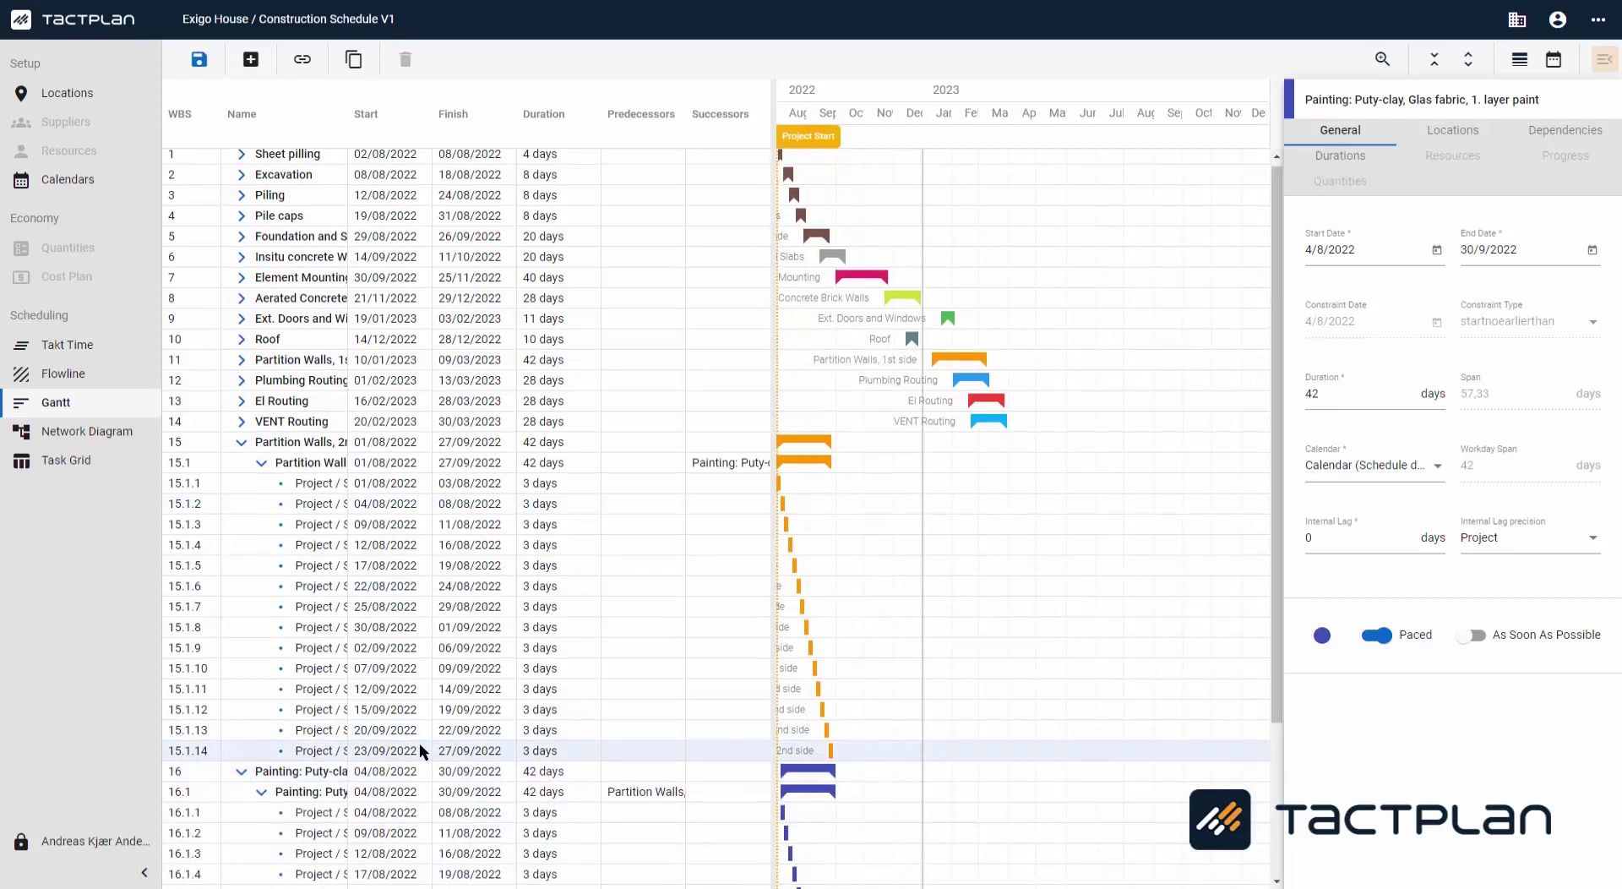
scroll(551, 733, "down", 2)
scroll(549, 733, "down", 1)
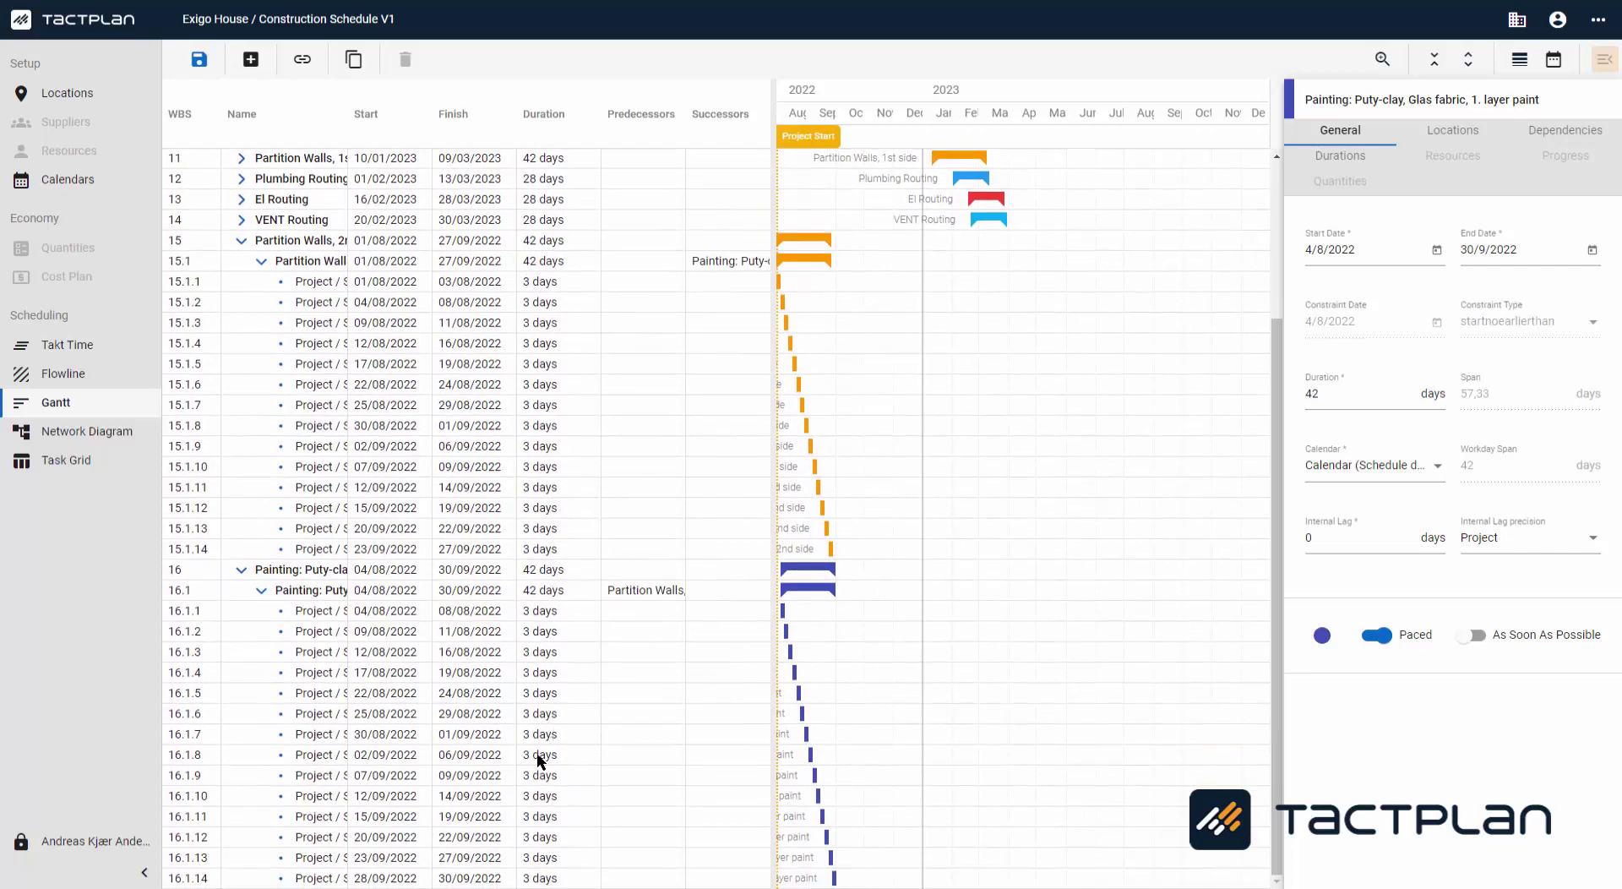
left_click(194, 61)
Step: Add a task in the network diagram, name it "Ceiling: Framing + 1/2 sheets" and set its colour to orange
left_click(85, 432)
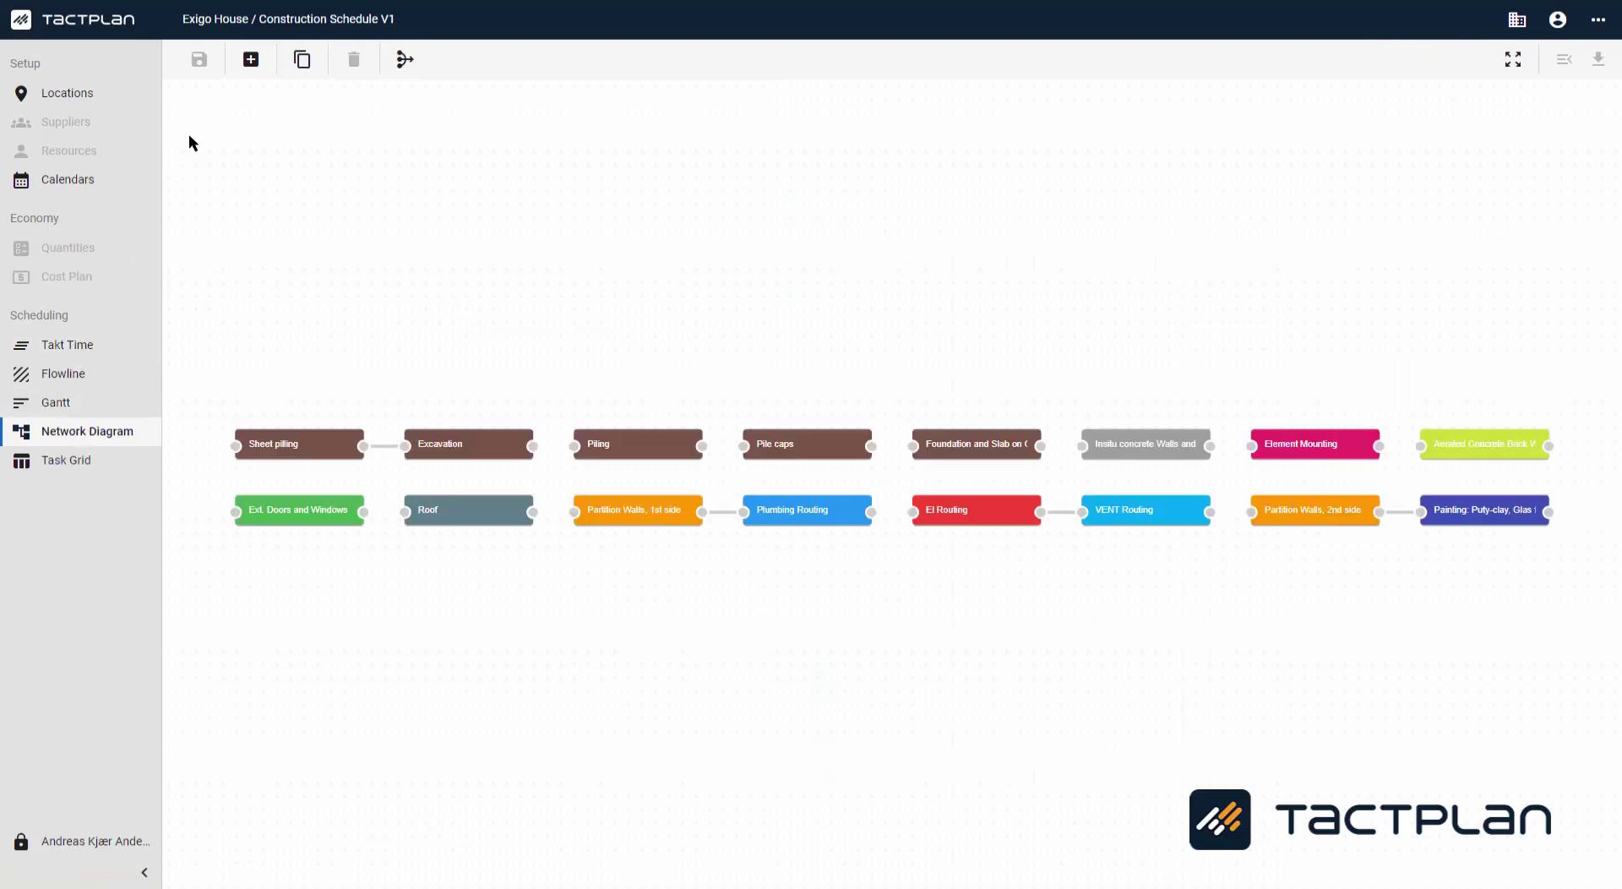
left_click(250, 59)
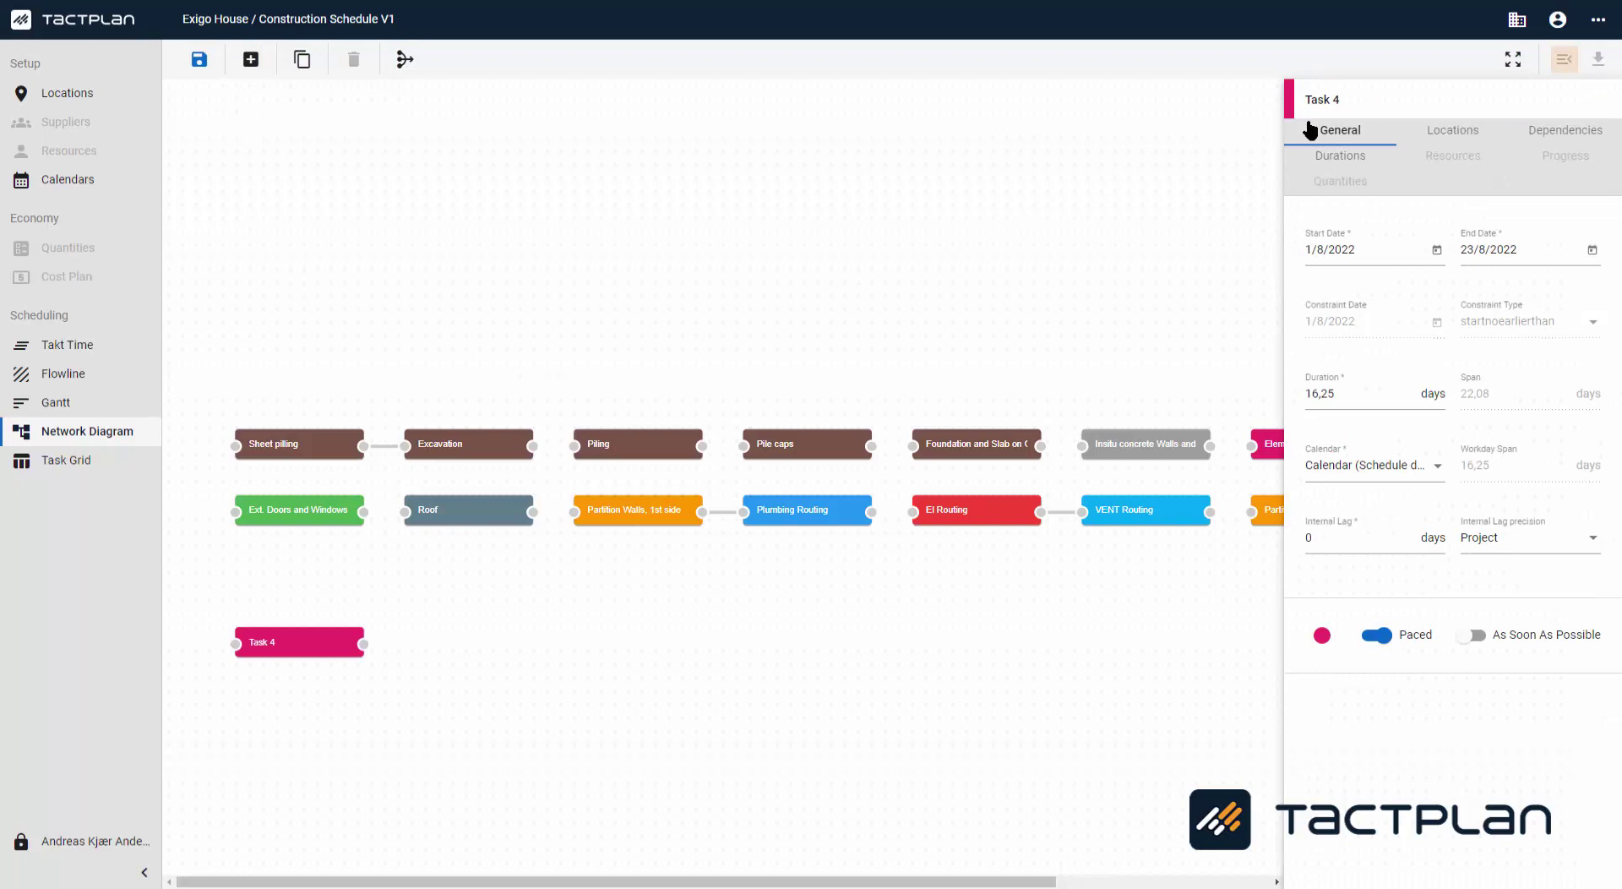
left_click_drag(1366, 100, 1270, 96)
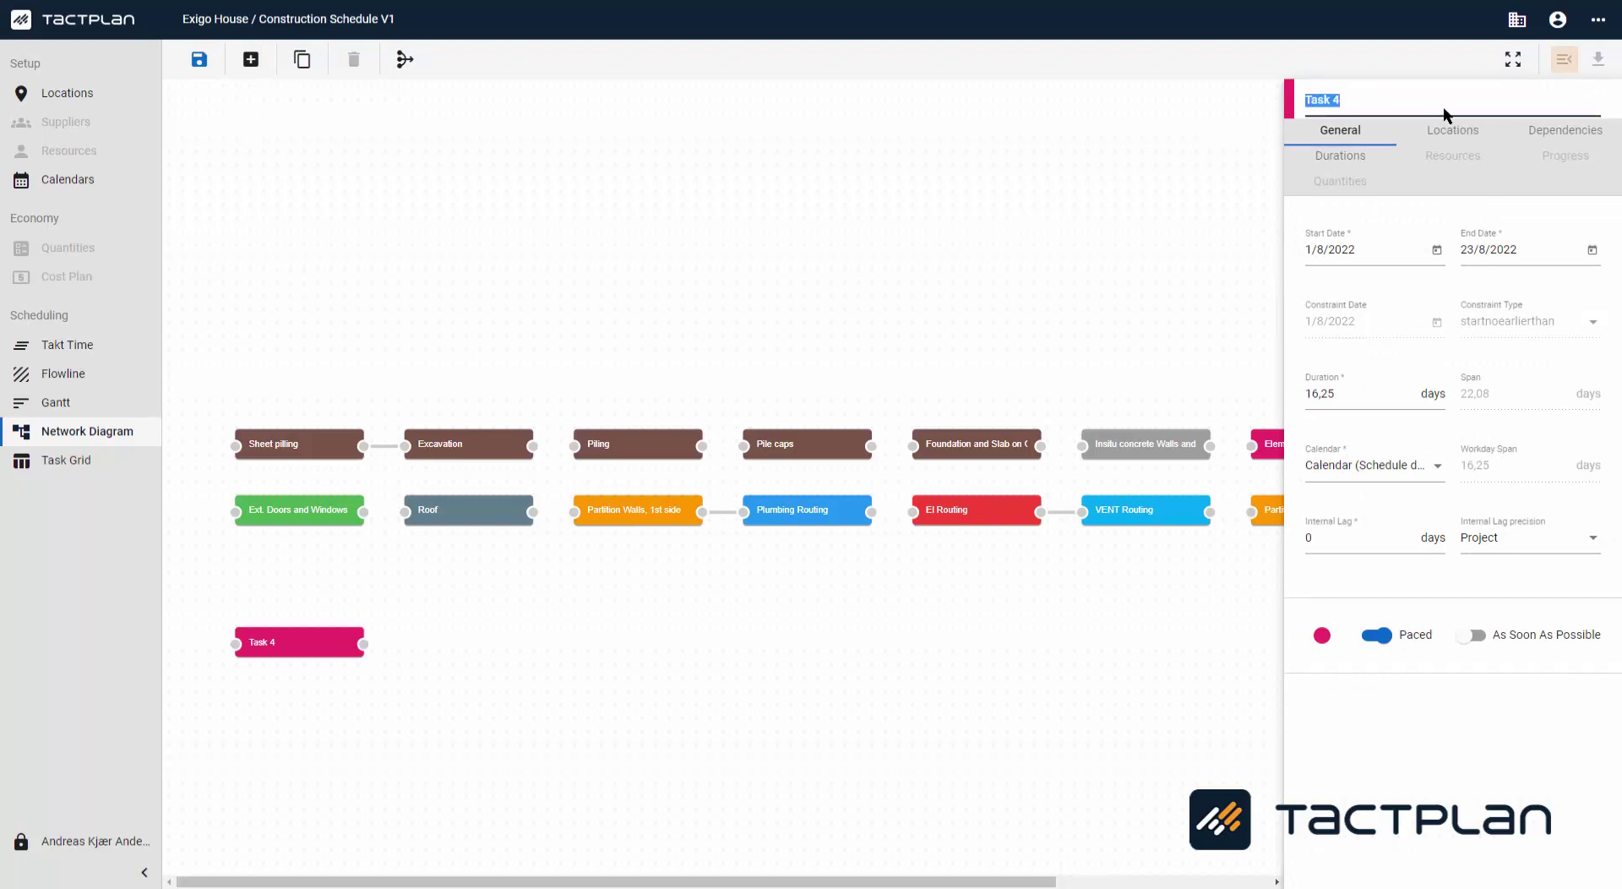
type("Ceiling: Framing + 1")
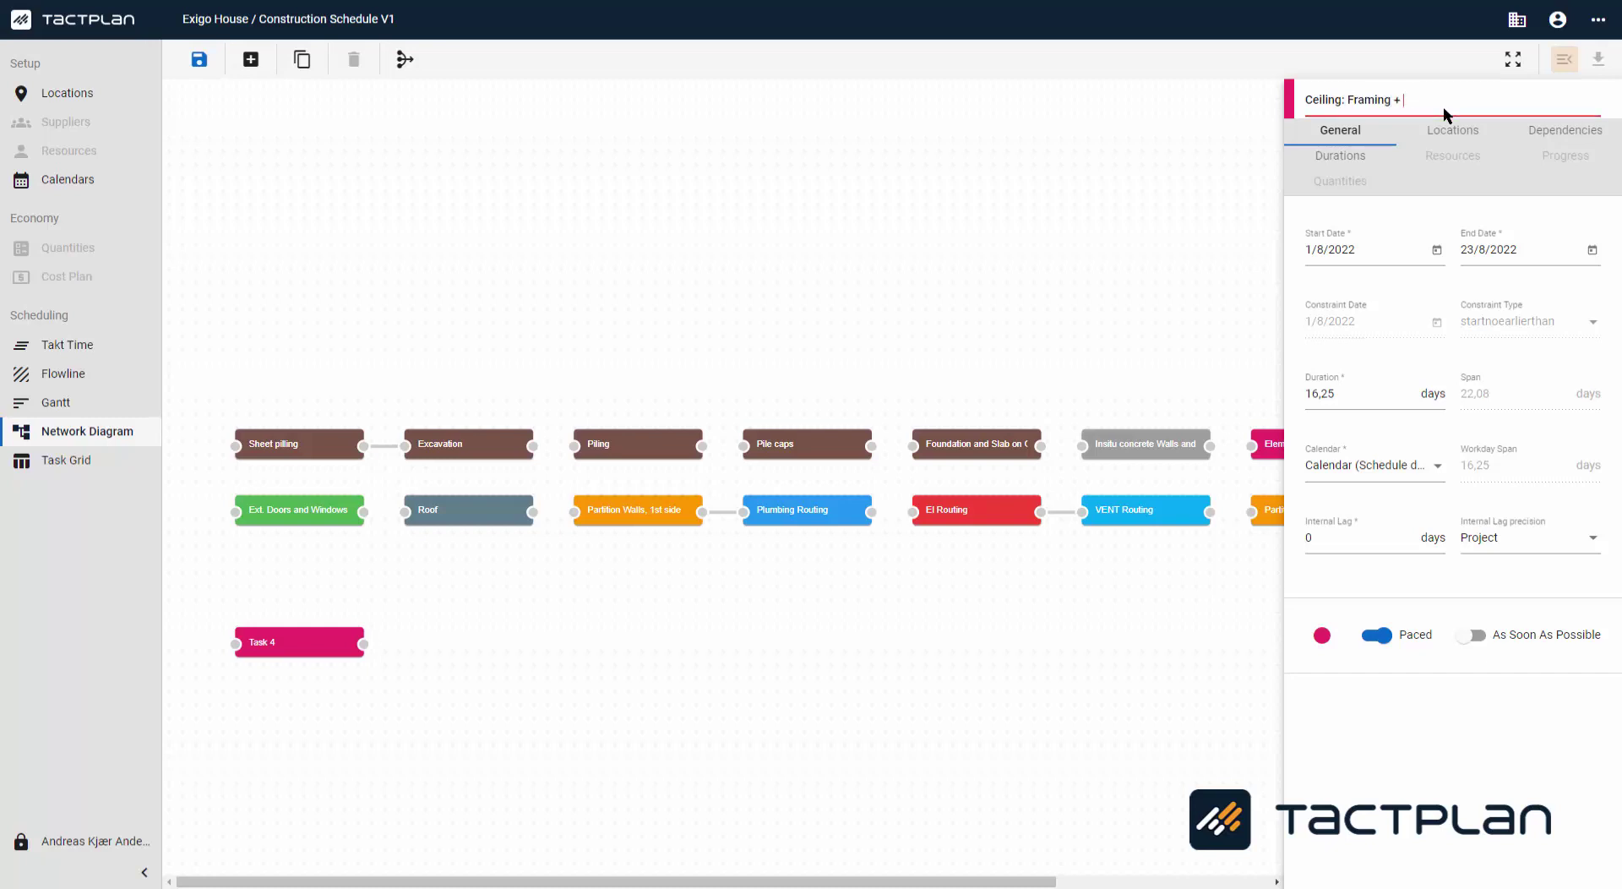
type("/2 shee")
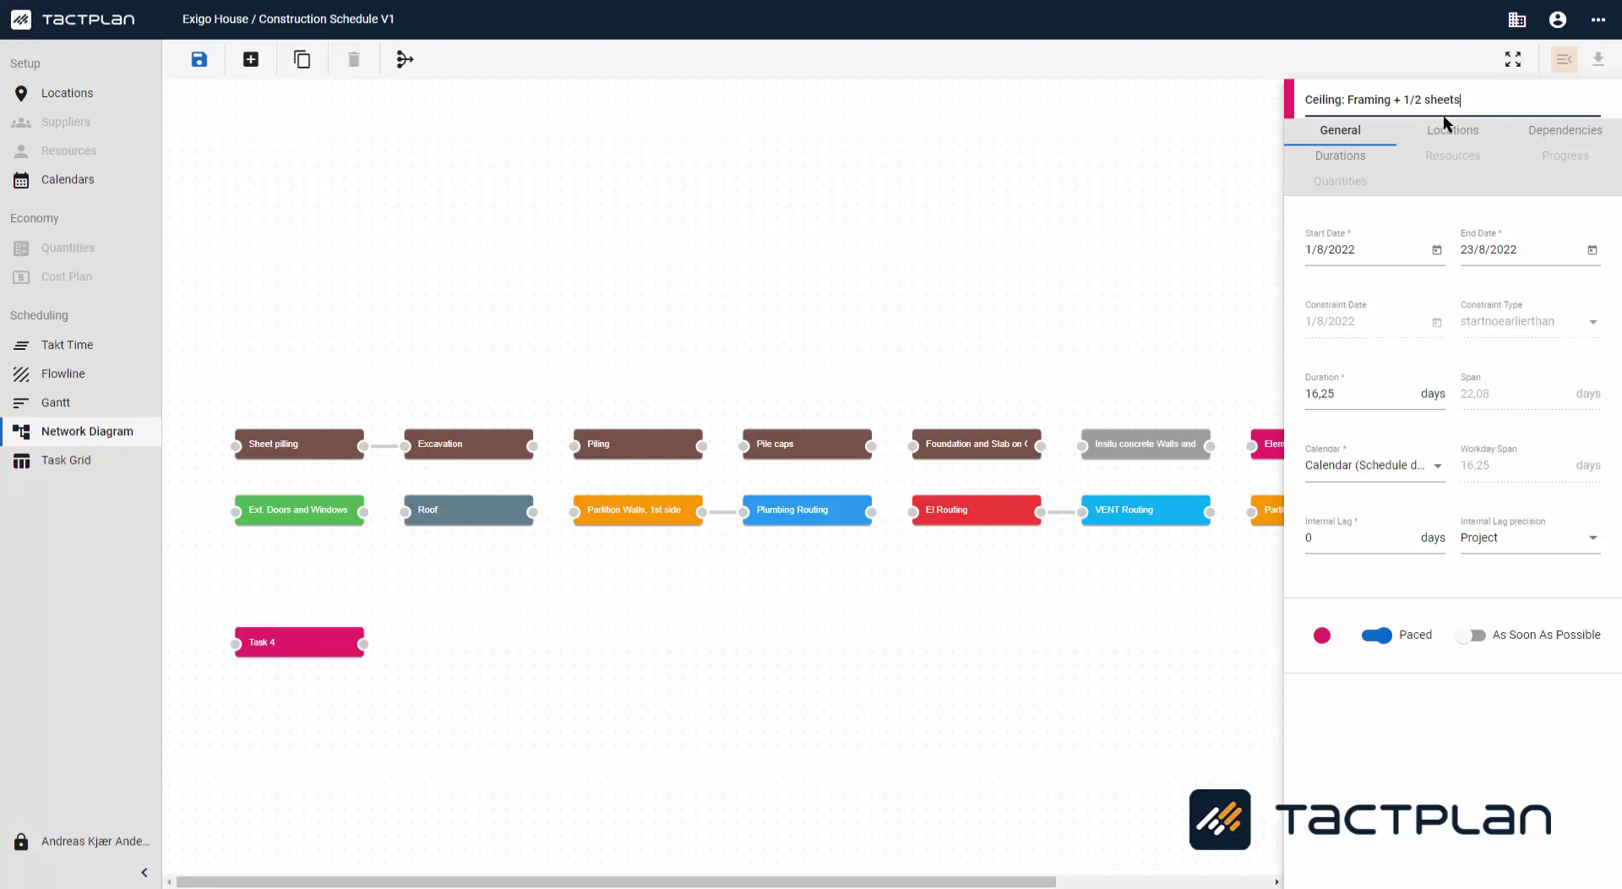
type("ts")
left_click(1322, 635)
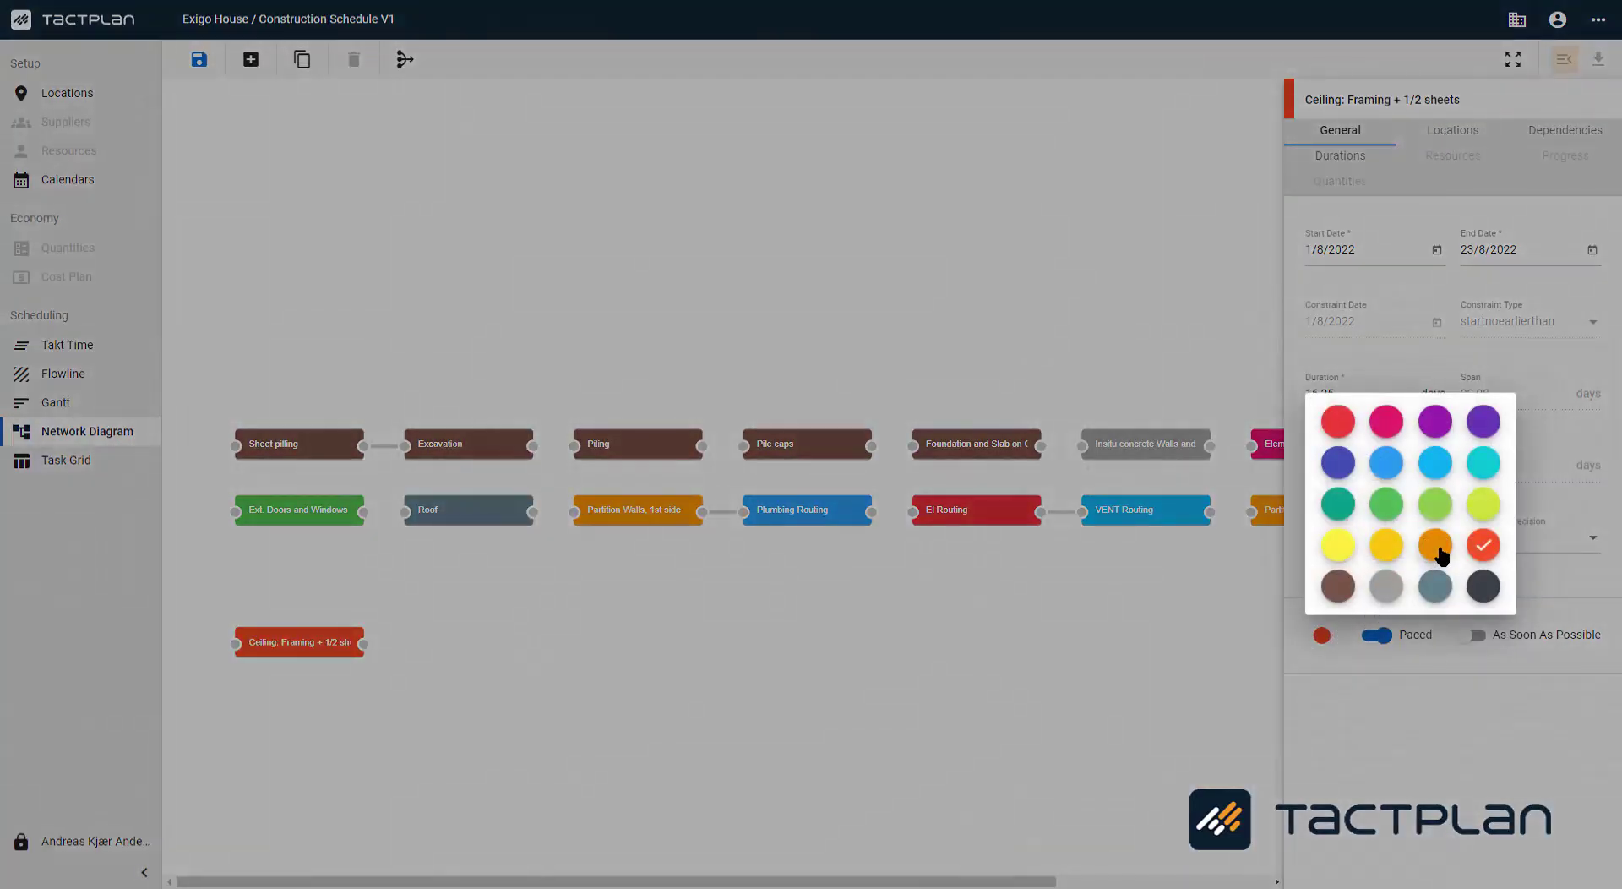
left_click(1437, 549)
Step: Exclude the Foundation, Basement and Roof of Staircases 1 and 2 from the locations of Ceiling: Framing + 1/2 sheets
left_click(1472, 135)
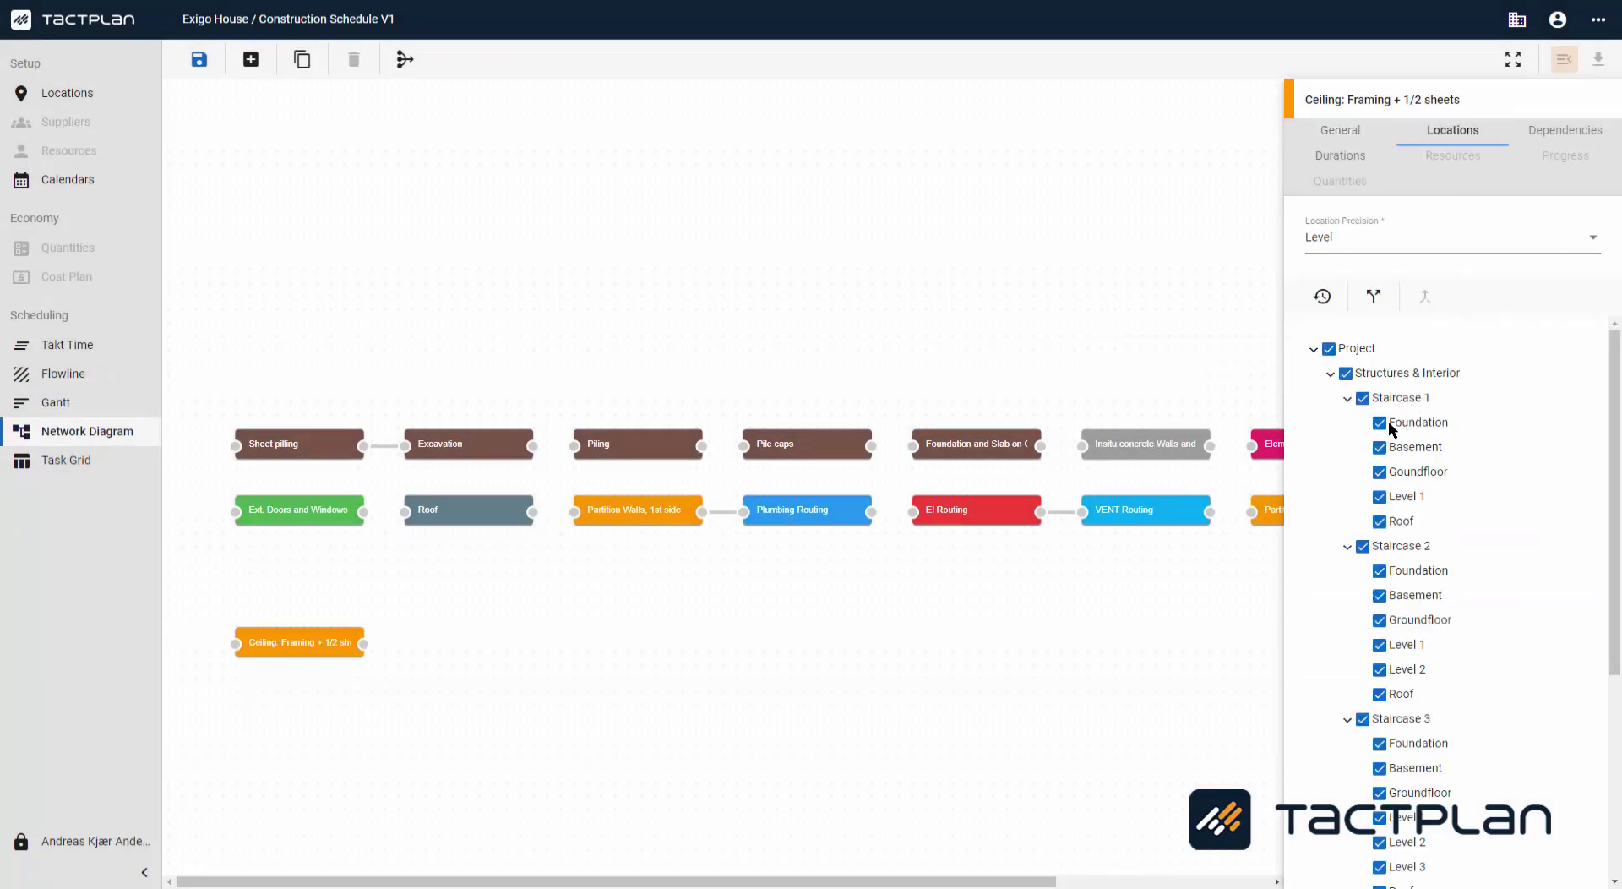
left_click(1380, 424)
left_click(1380, 448)
left_click(1380, 522)
left_click(1380, 572)
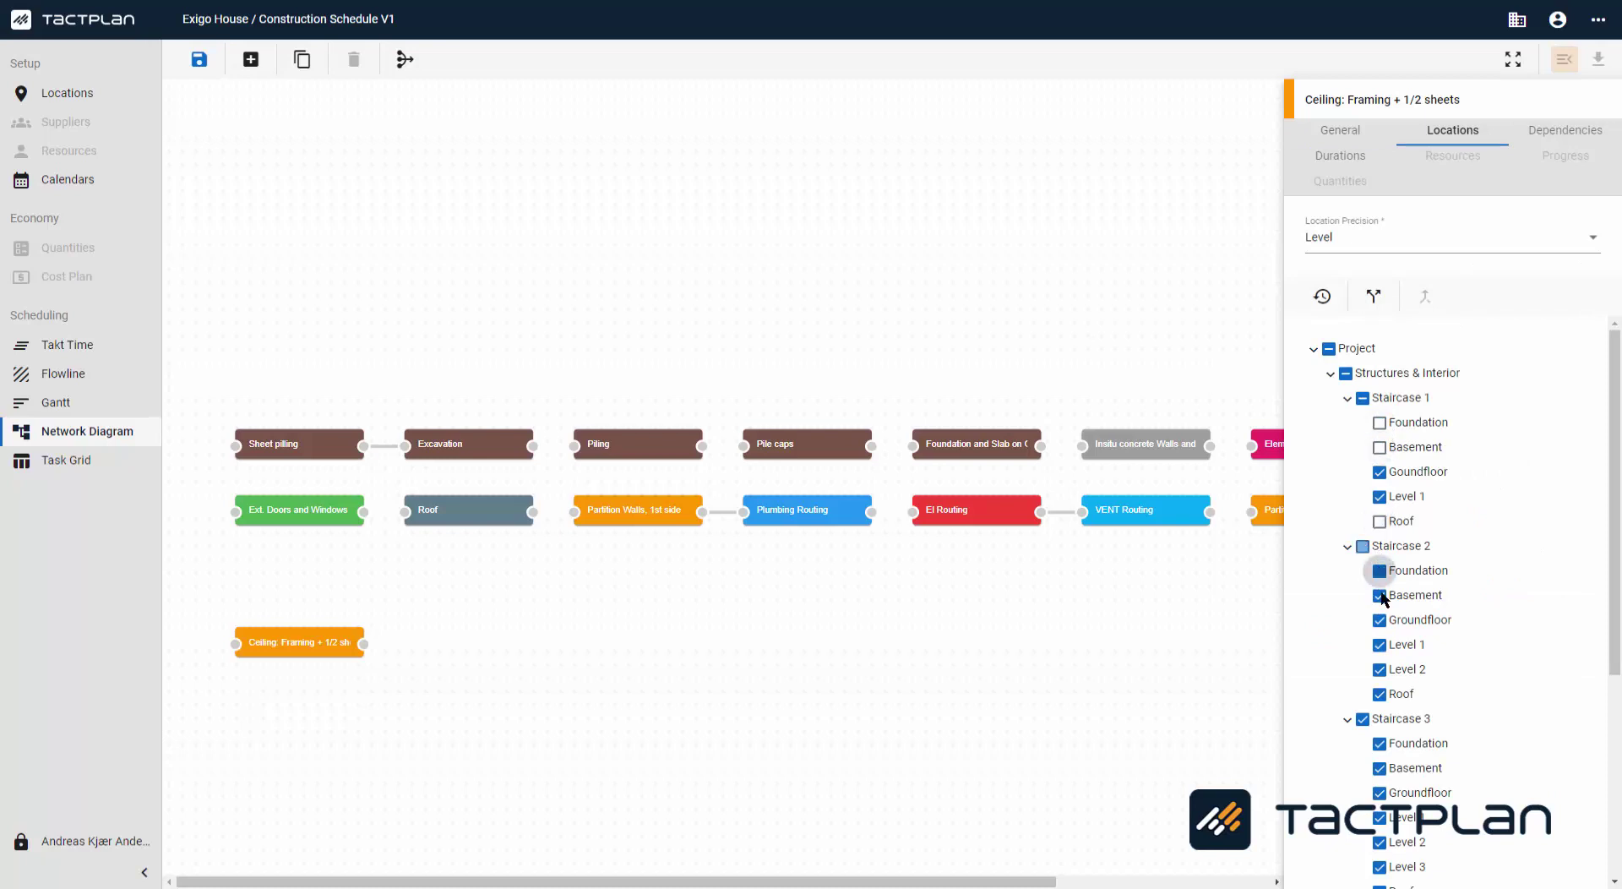
left_click(1380, 597)
left_click(1380, 694)
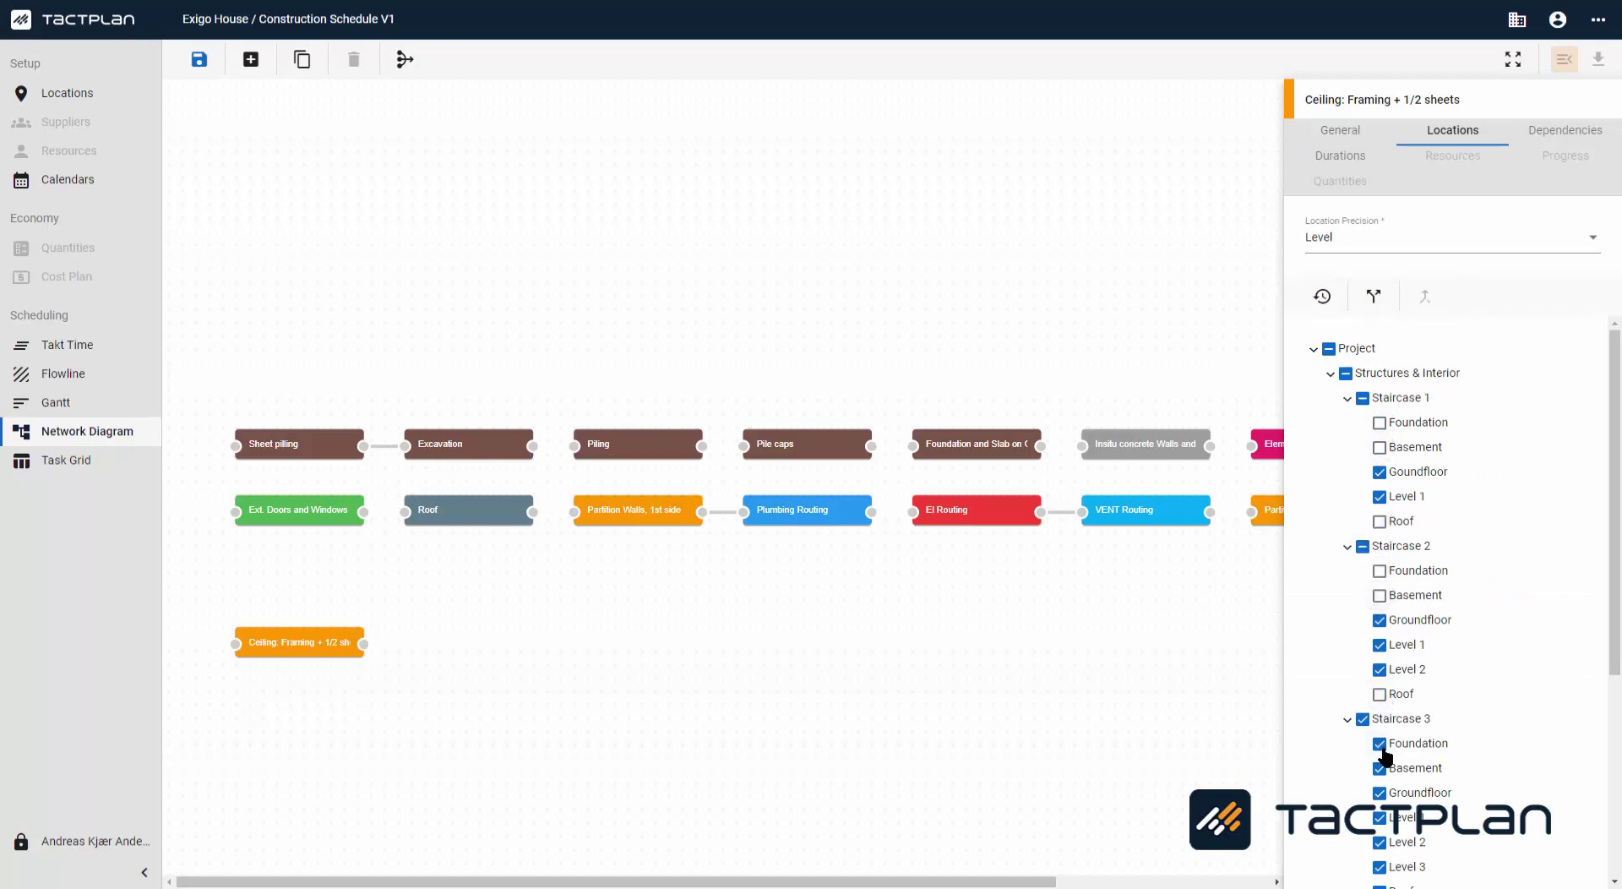
Step: Exclude the Foundation, Basement and Roof of Staircases 3 and 4 from the locations of Ceiling: Framing + 1/2 sheets
left_click(1380, 743)
left_click(1380, 768)
scroll(1385, 743, "down", 3)
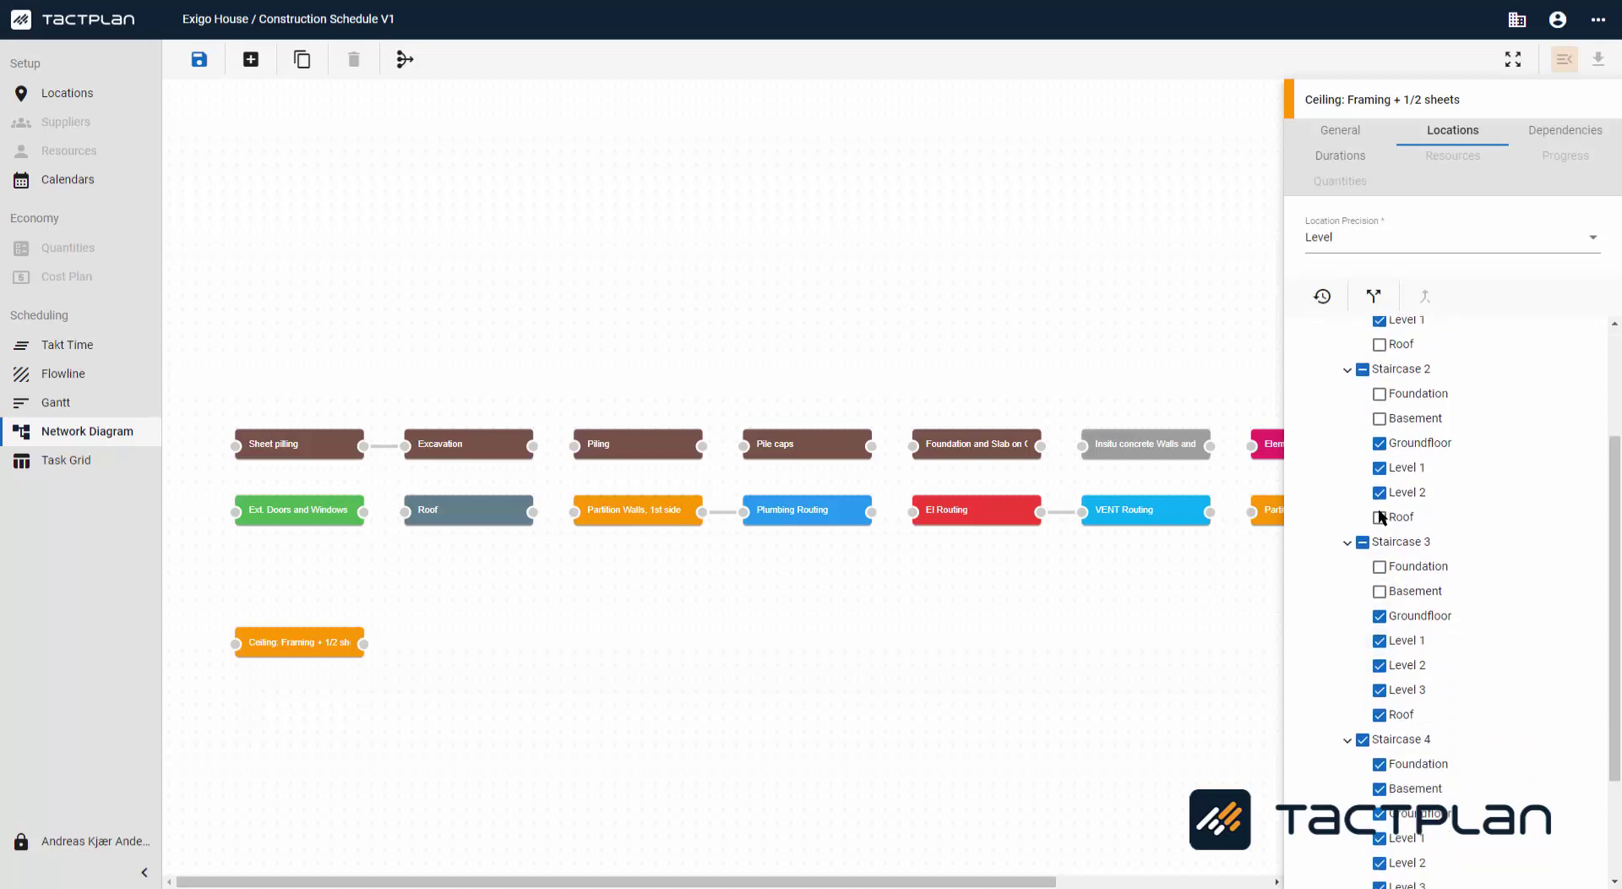
left_click(1379, 656)
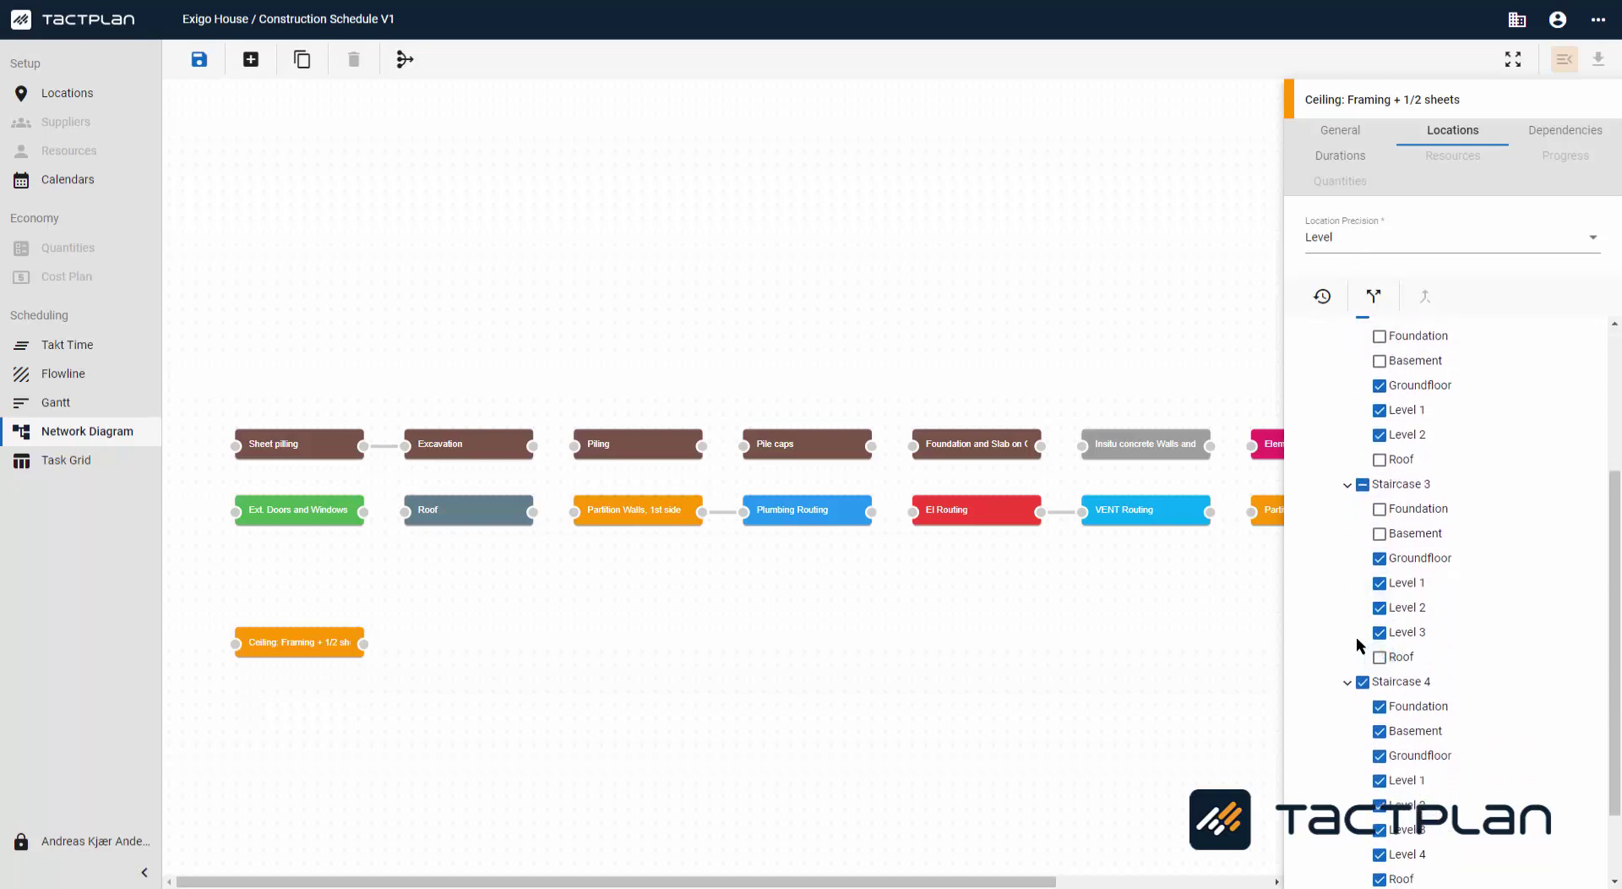
scroll(1373, 621, "down", 2)
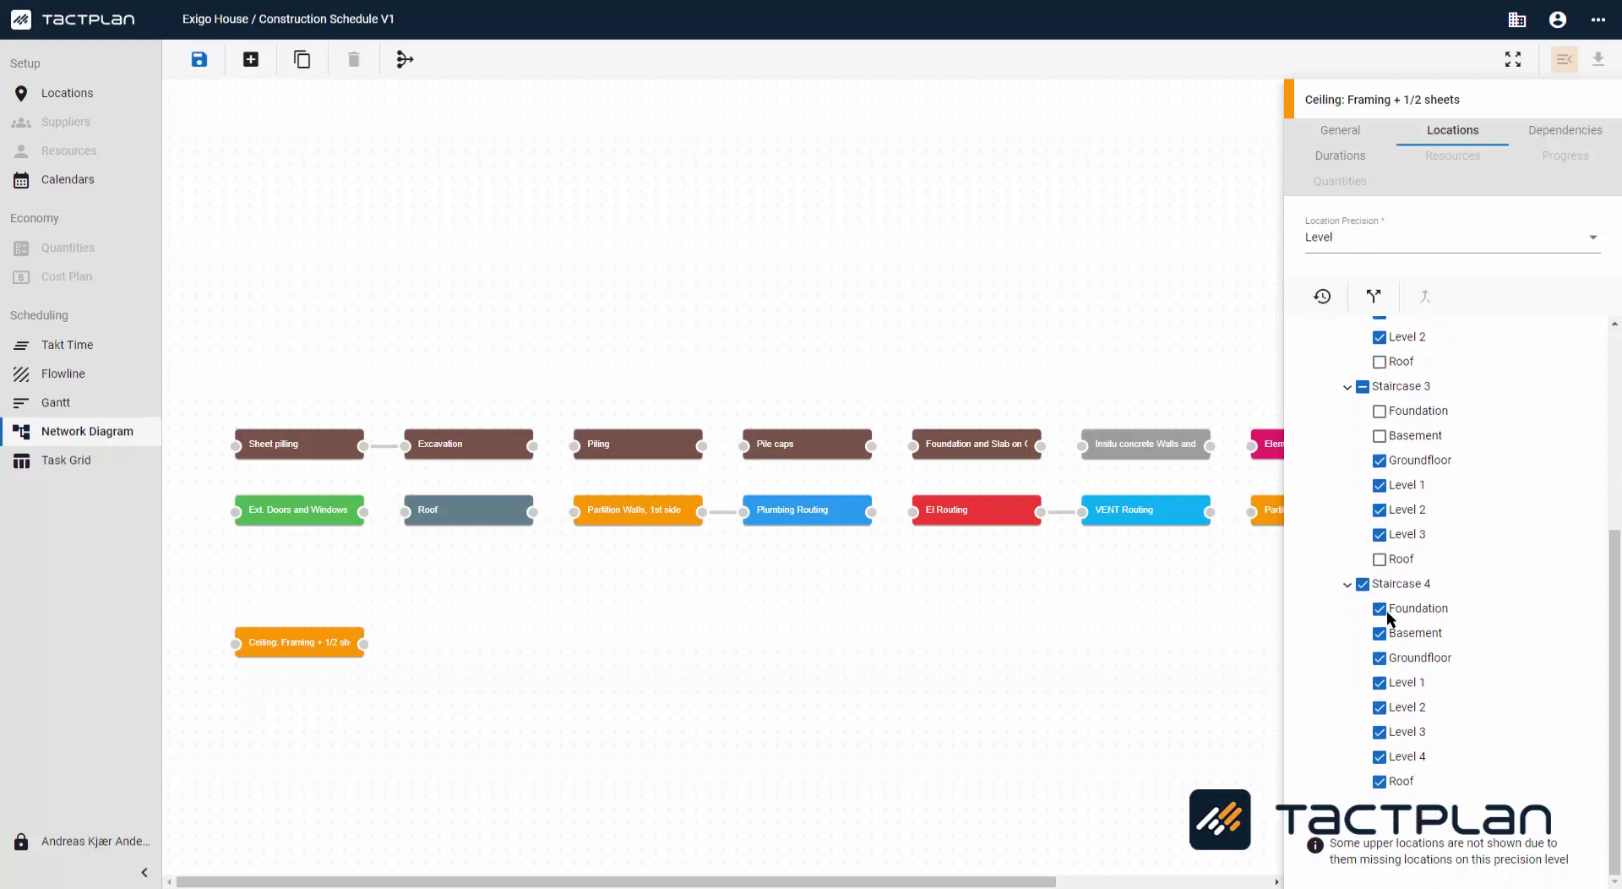
left_click(1379, 608)
left_click(1380, 633)
left_click(1380, 780)
scroll(1379, 659, "up", 6)
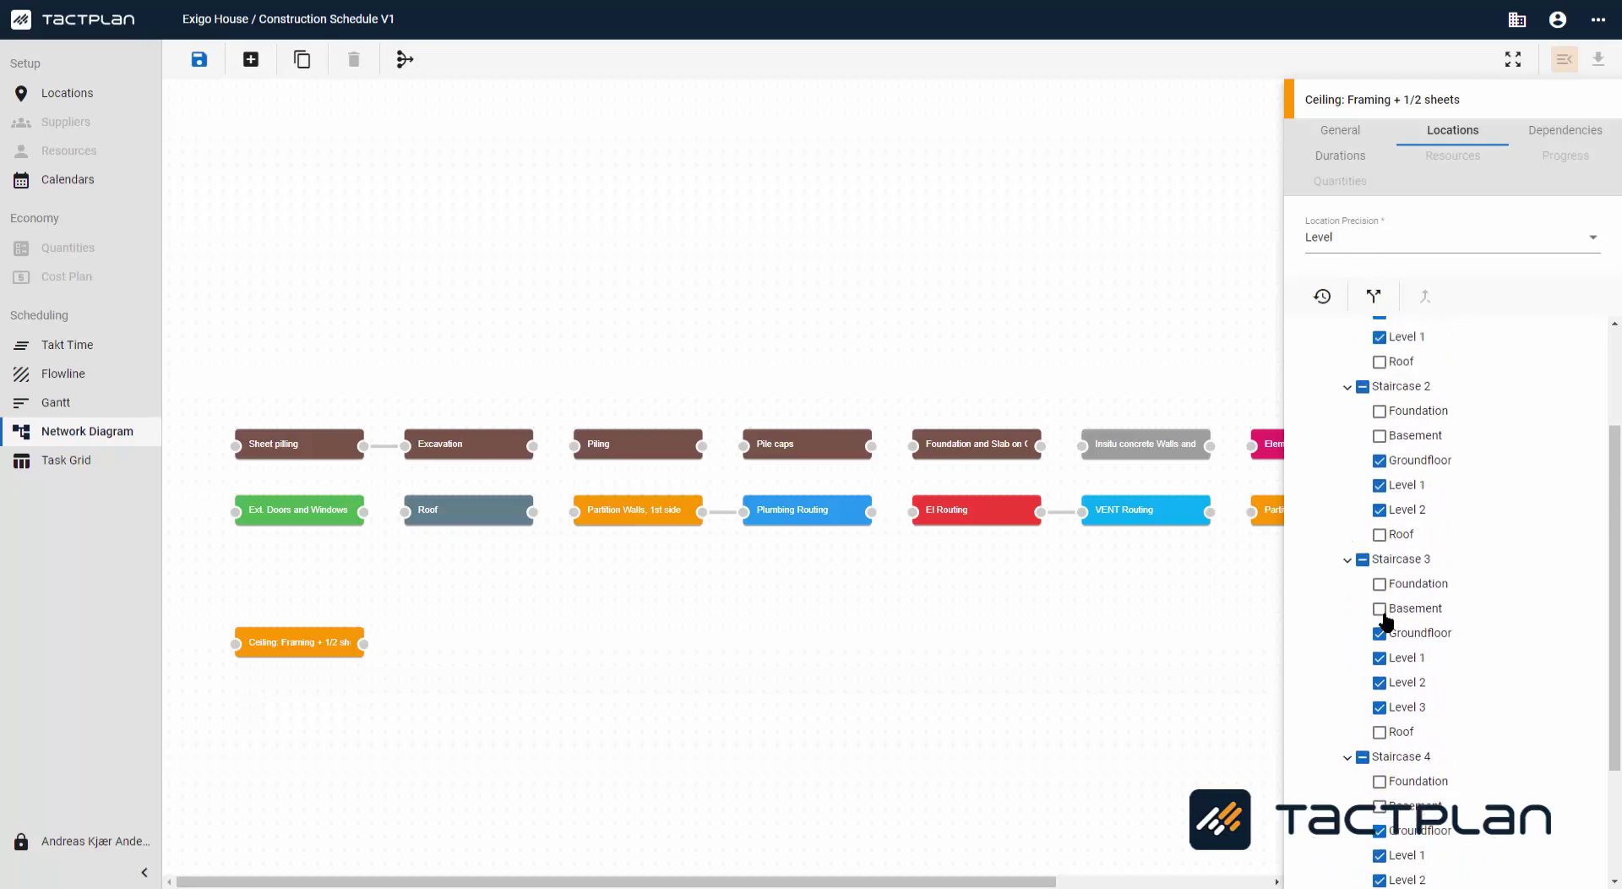
Step: Set the duration of Ceiling: Framing + 1/2 sheets to 28 days and save the schedule
left_click(1349, 133)
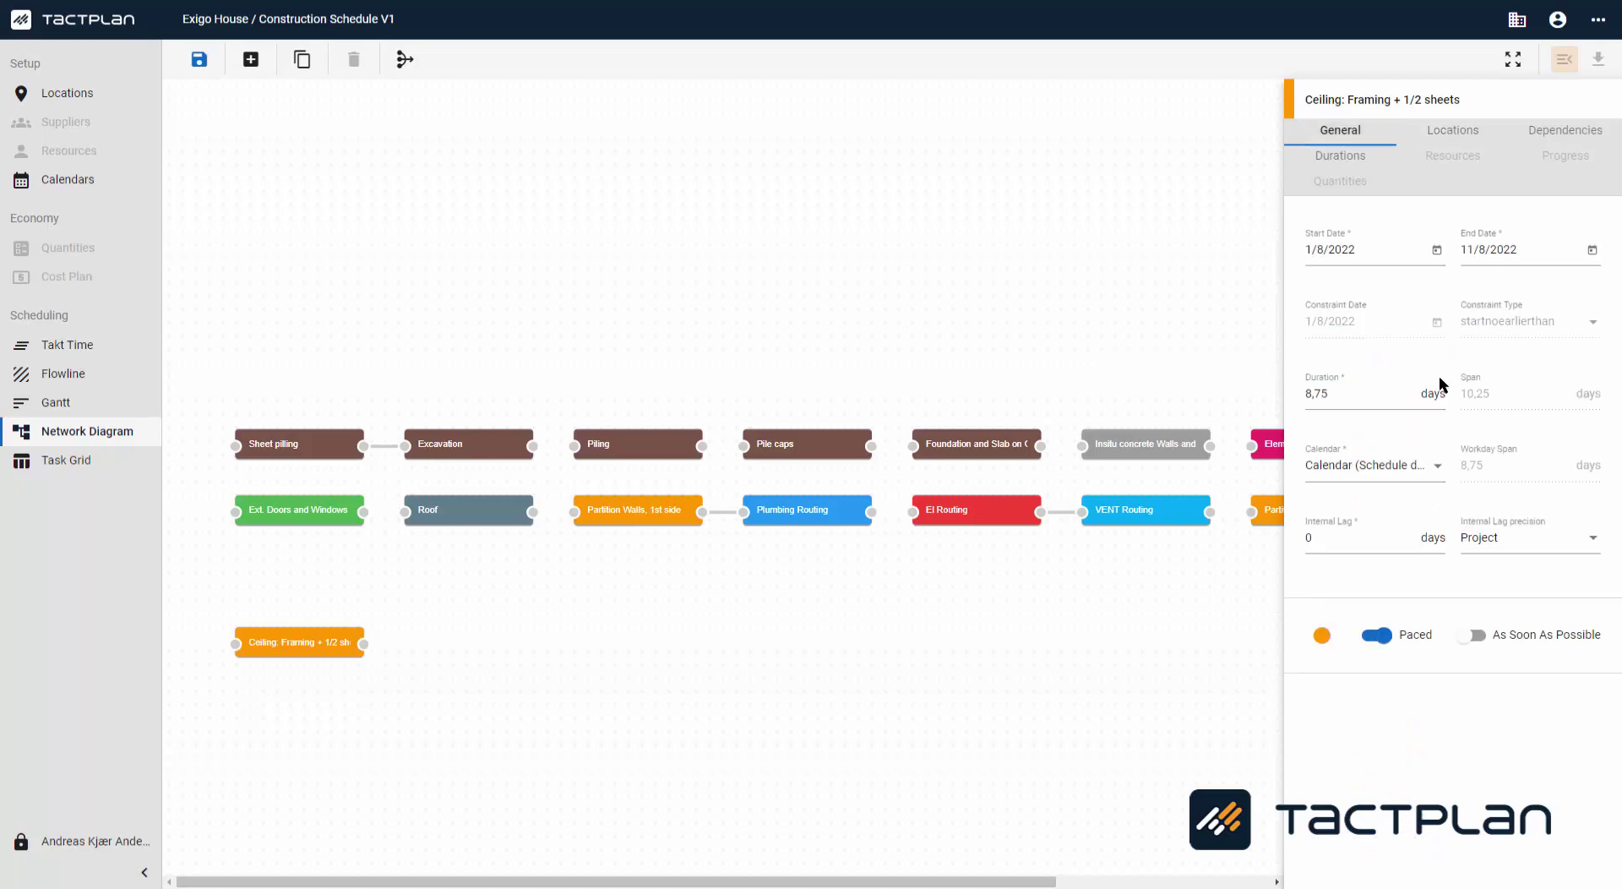
left_click(1340, 398)
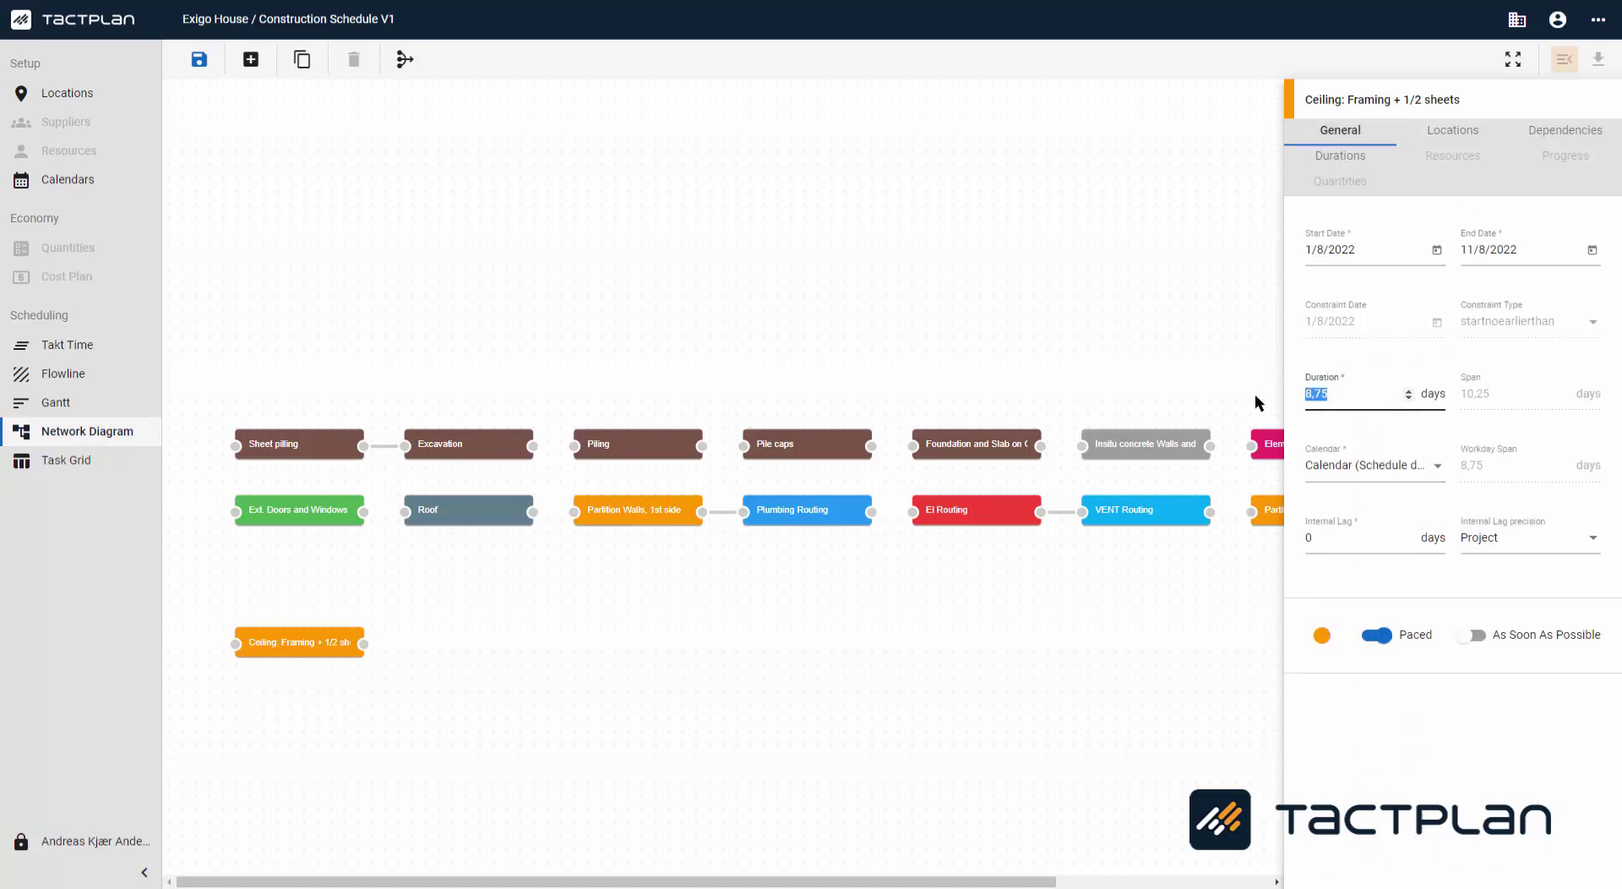
type("28")
left_click(200, 60)
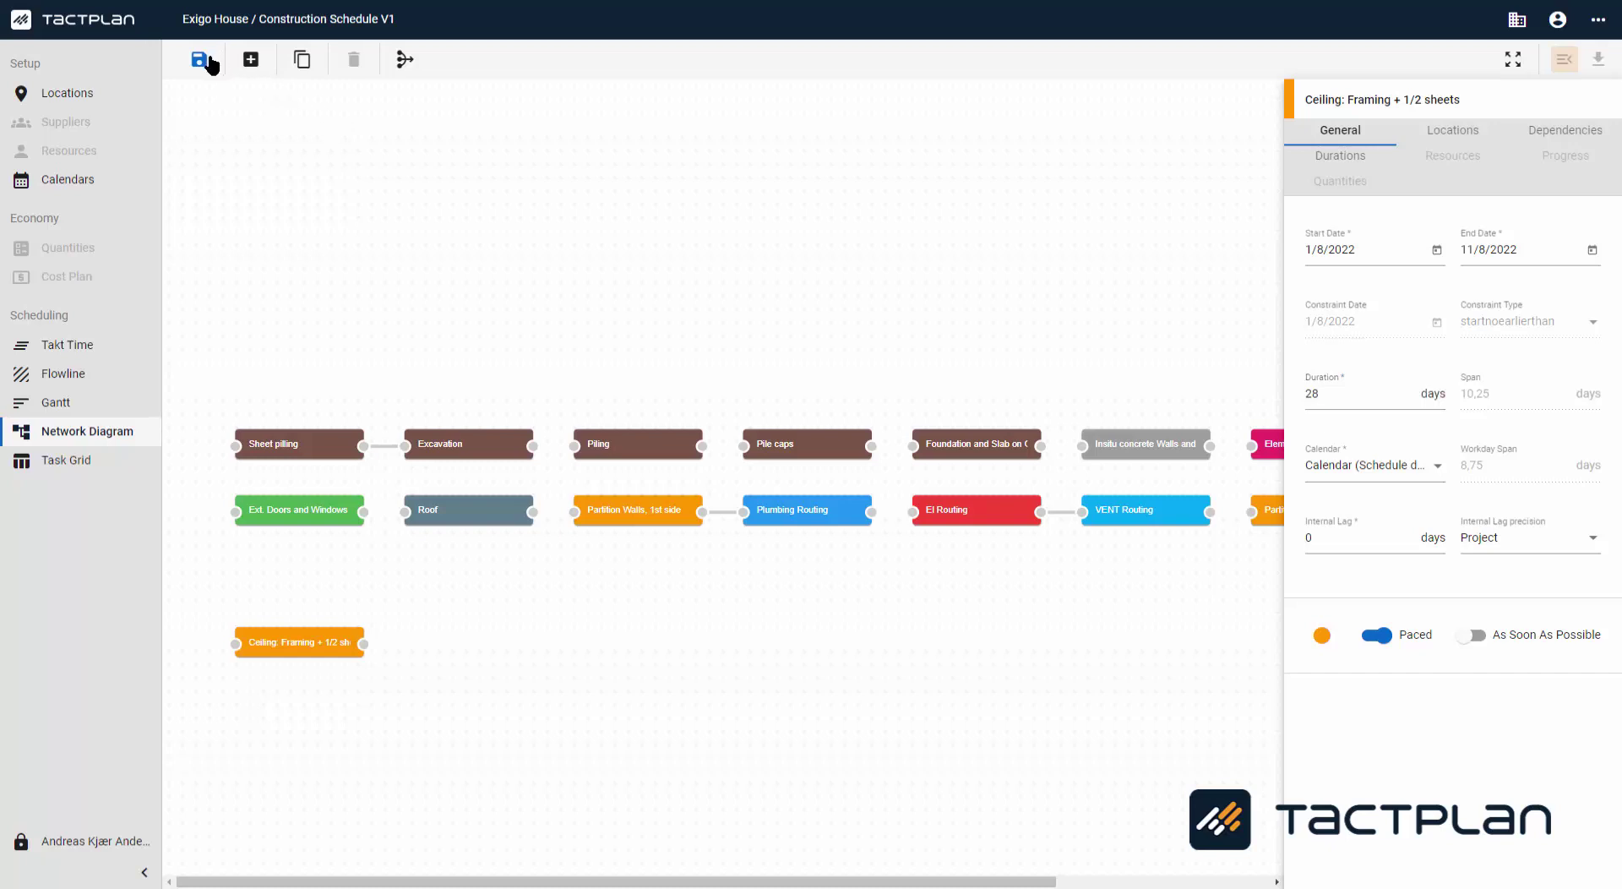
Step: Duplicate Ceiling: Framing + 1/2 sheets in the network diagram, placing the copy after the original with dependencies added to it
left_click(298, 59)
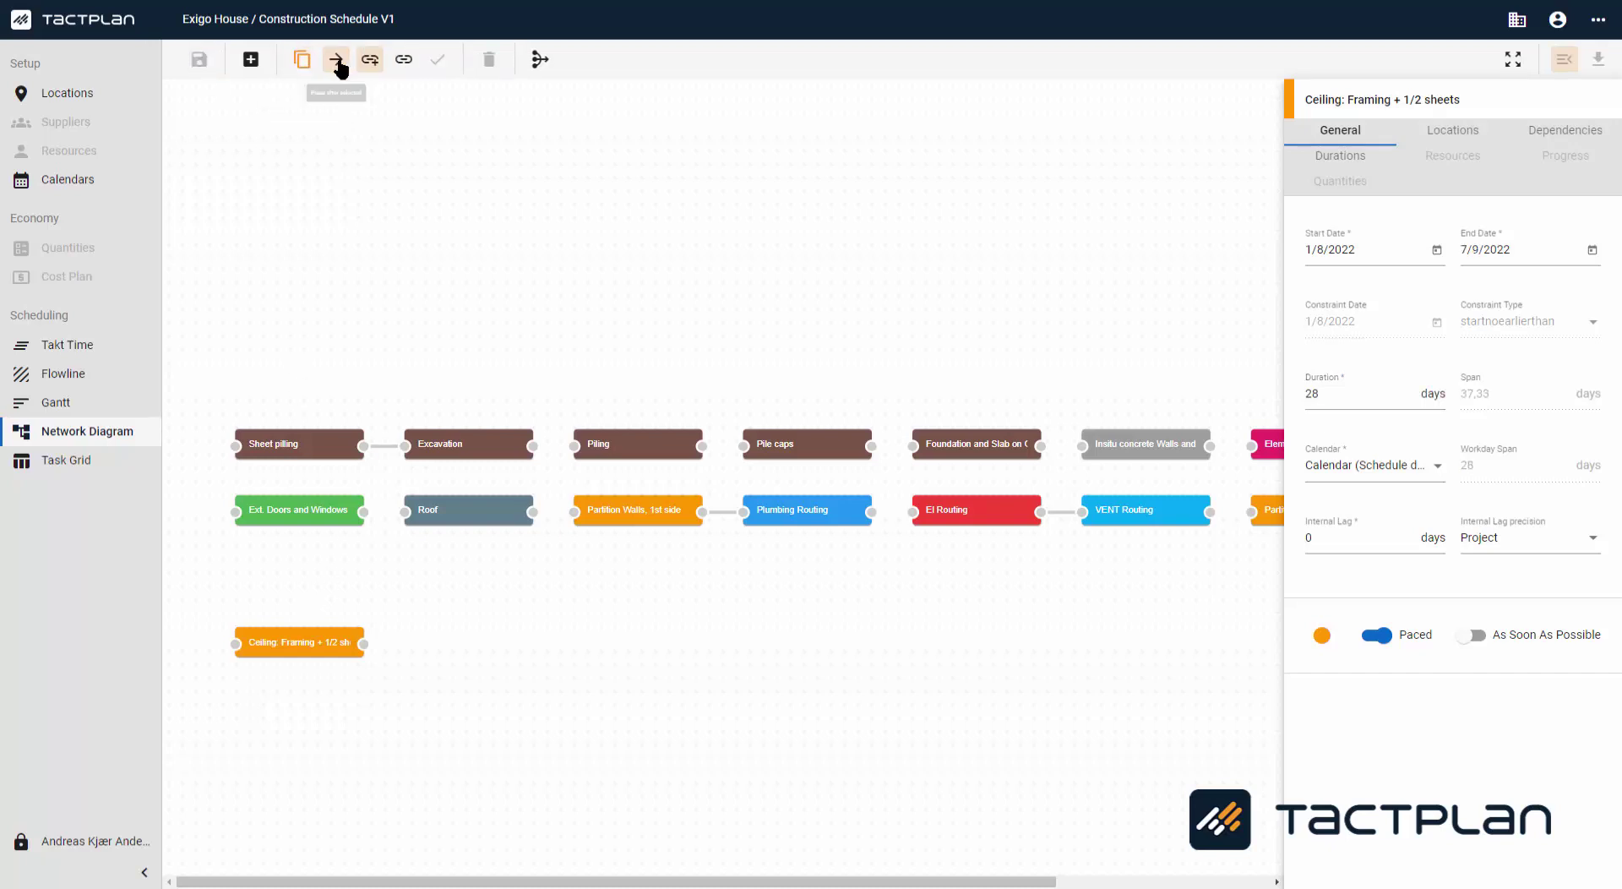
left_click(336, 61)
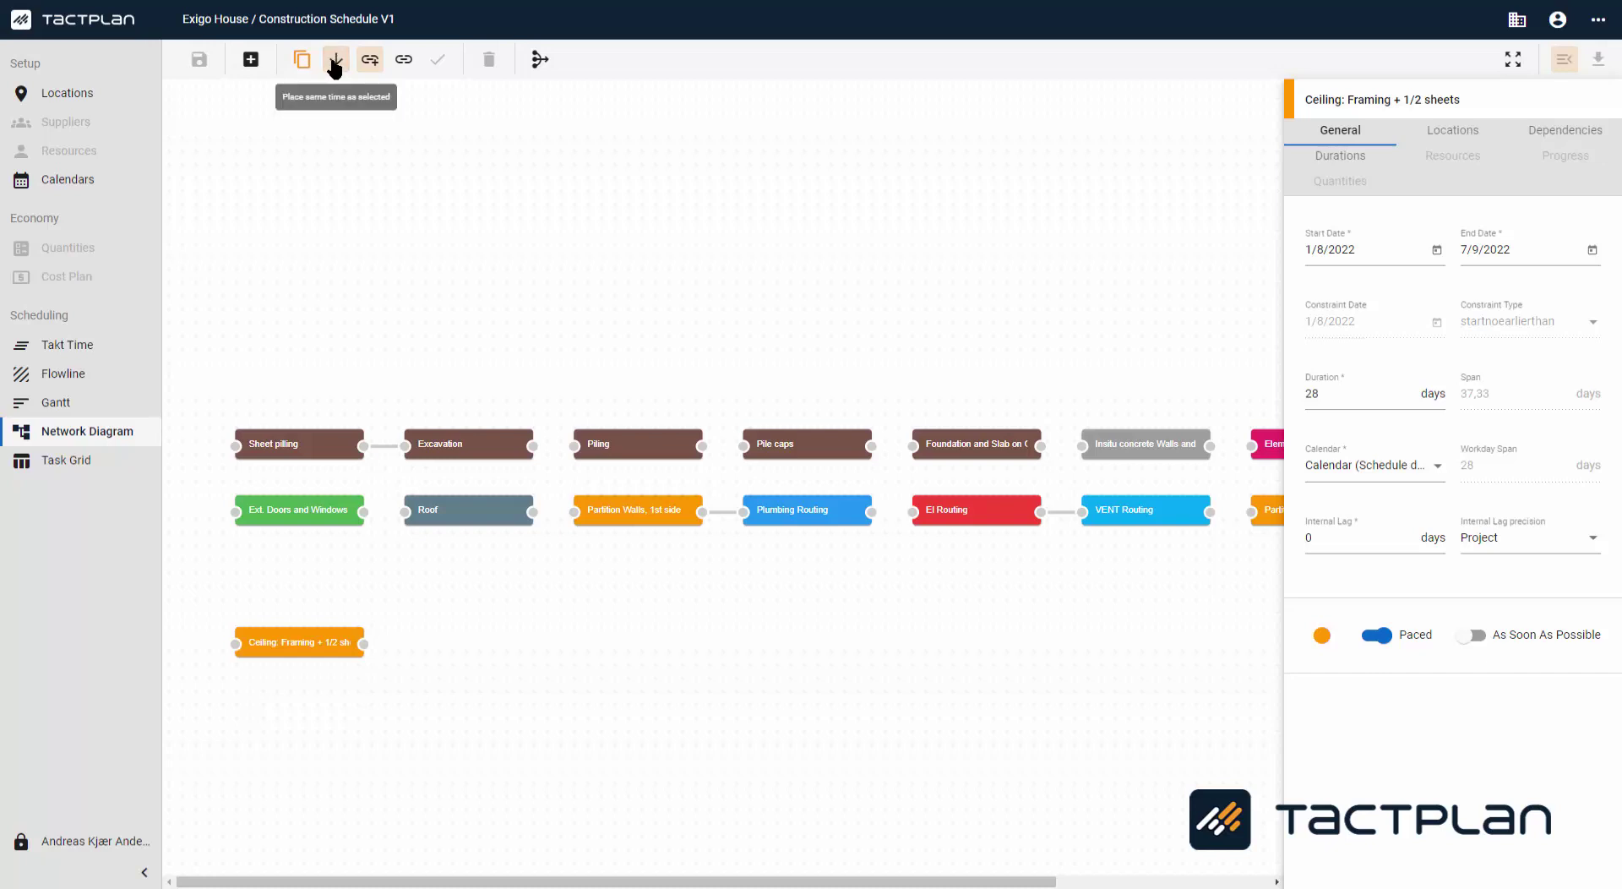
left_click(335, 61)
left_click(335, 61)
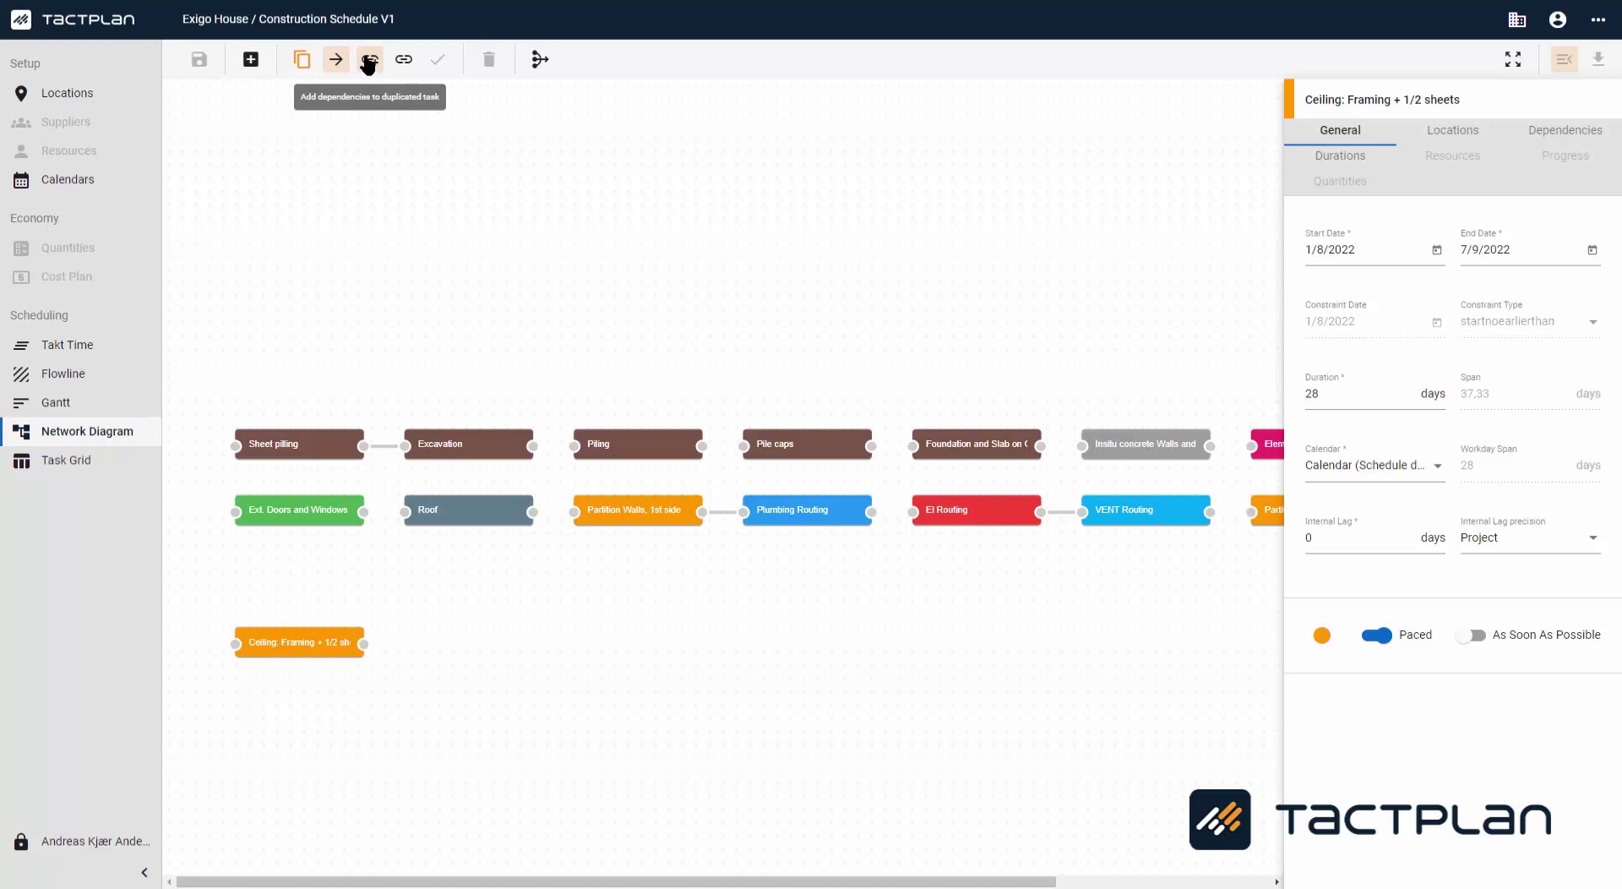
left_click(311, 643)
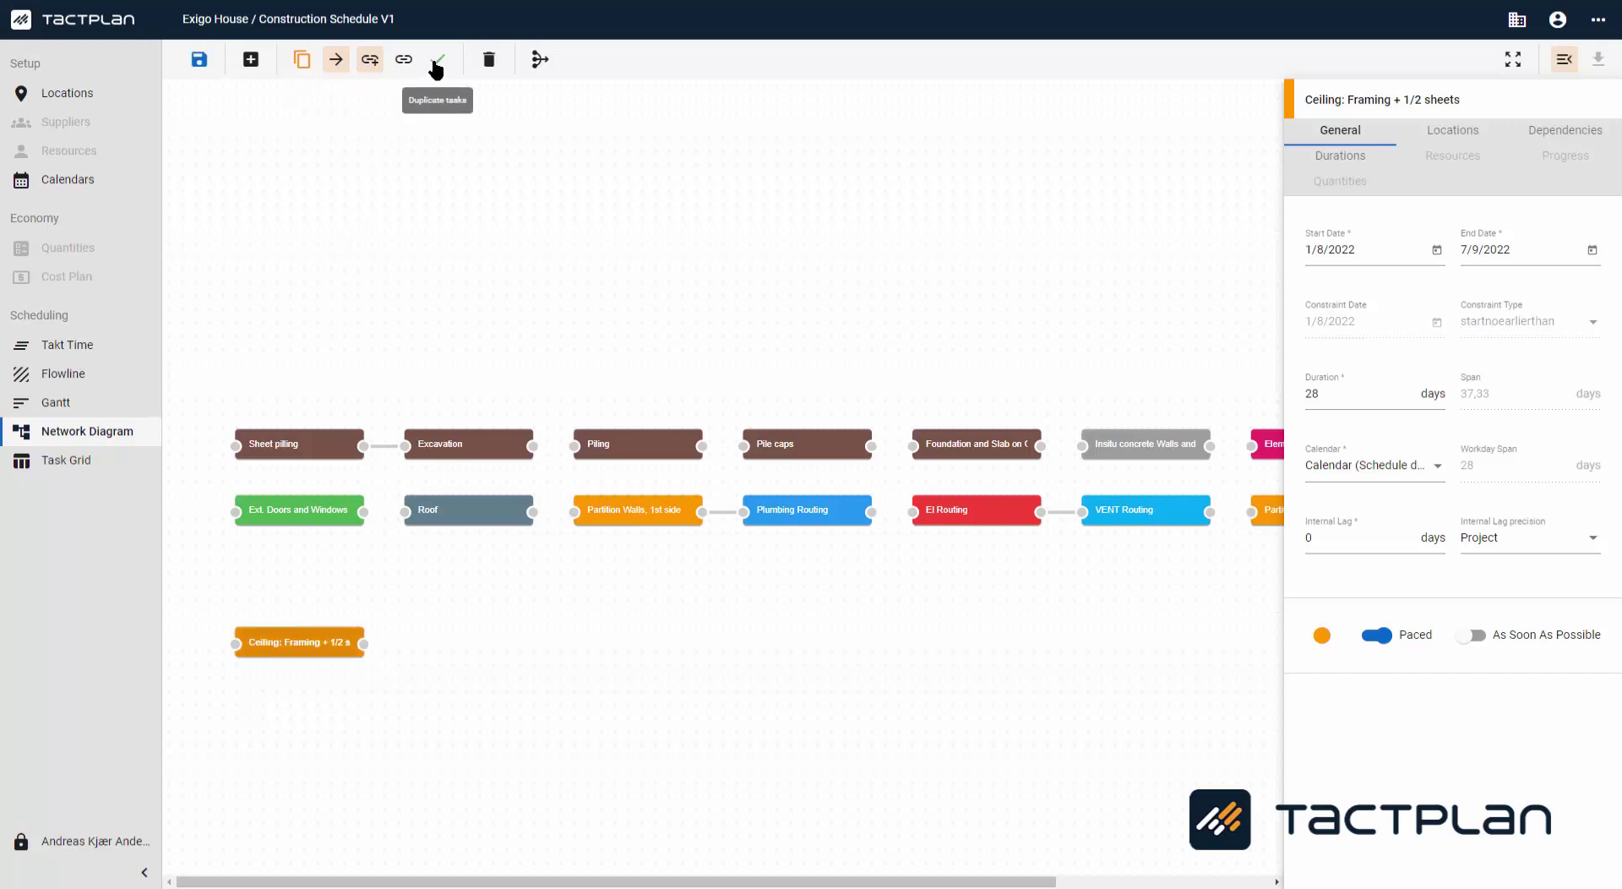
left_click(437, 66)
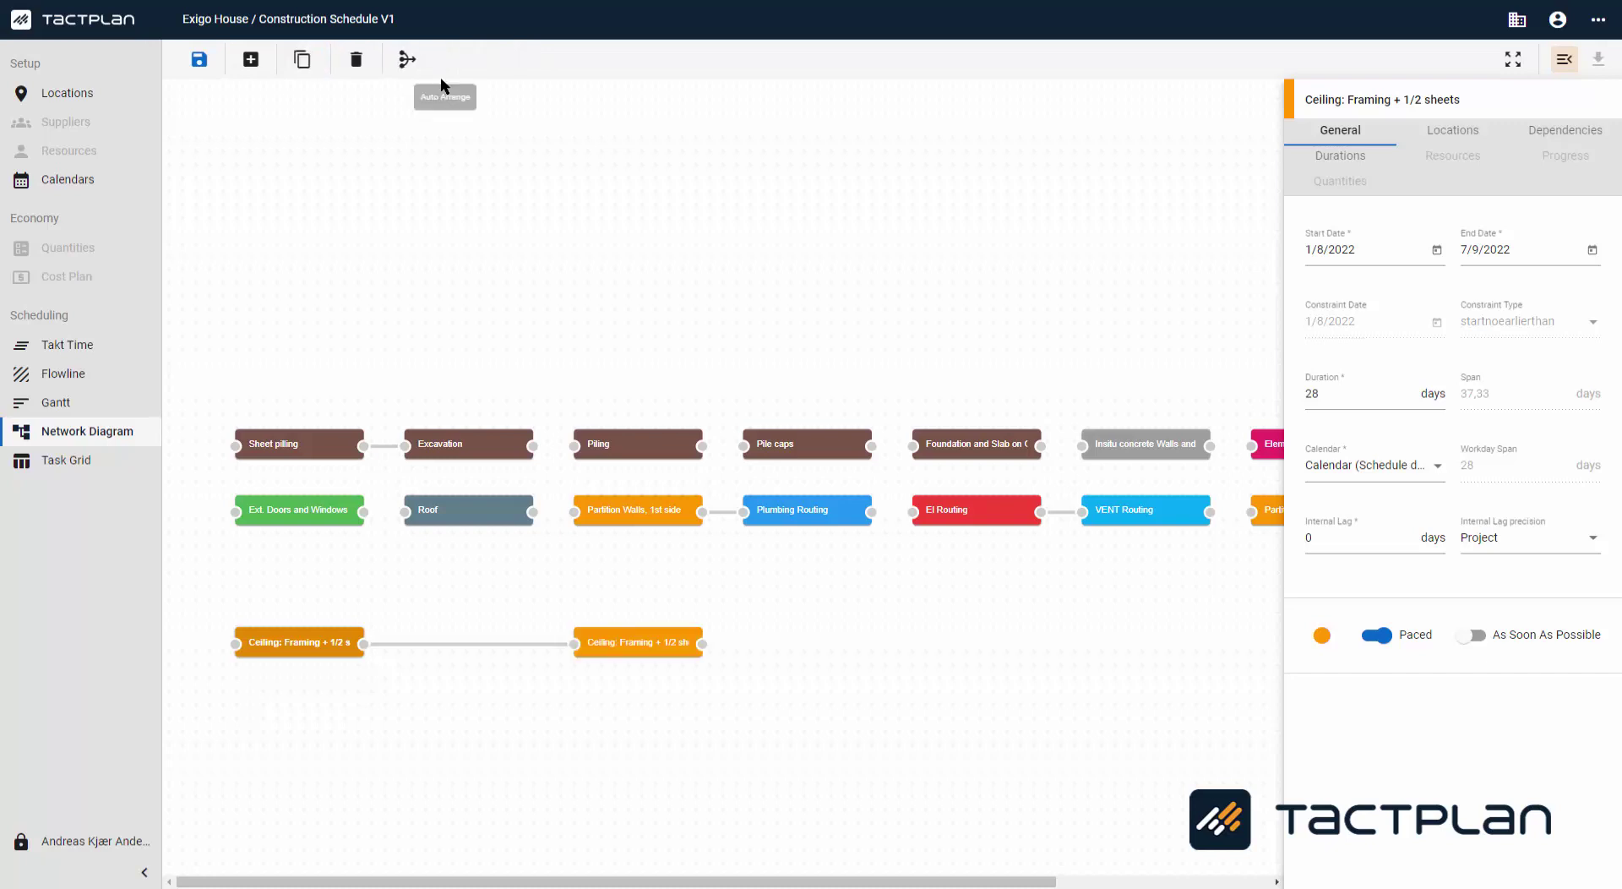
Step: Rename the duplicated ceiling task as "Plumbing Fixtures"
left_click(648, 654)
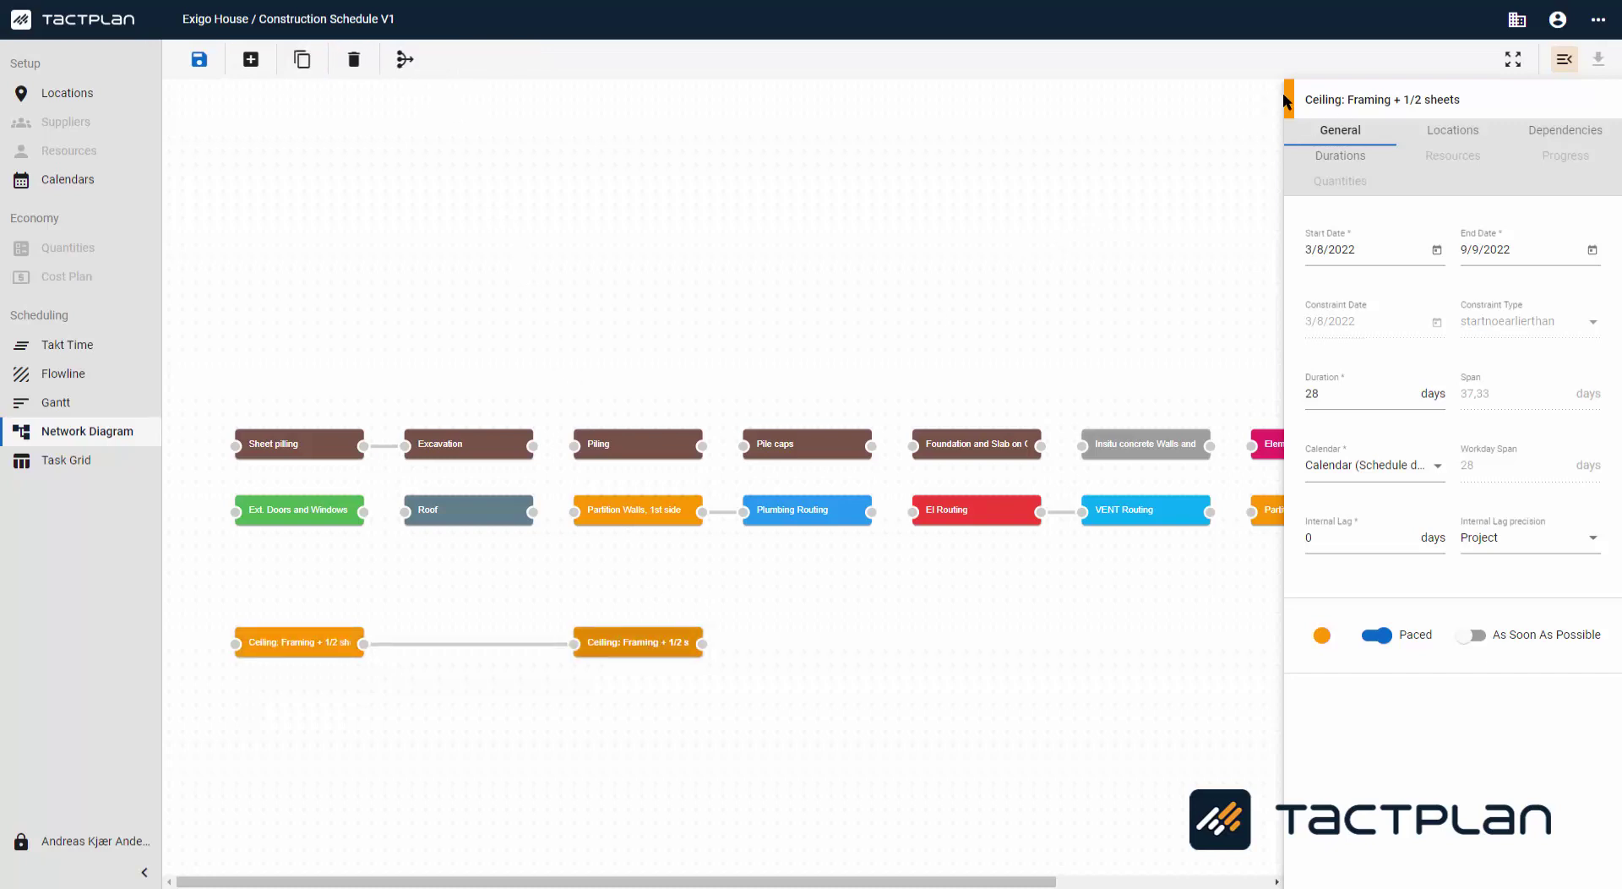
left_click_drag(1455, 100, 1286, 103)
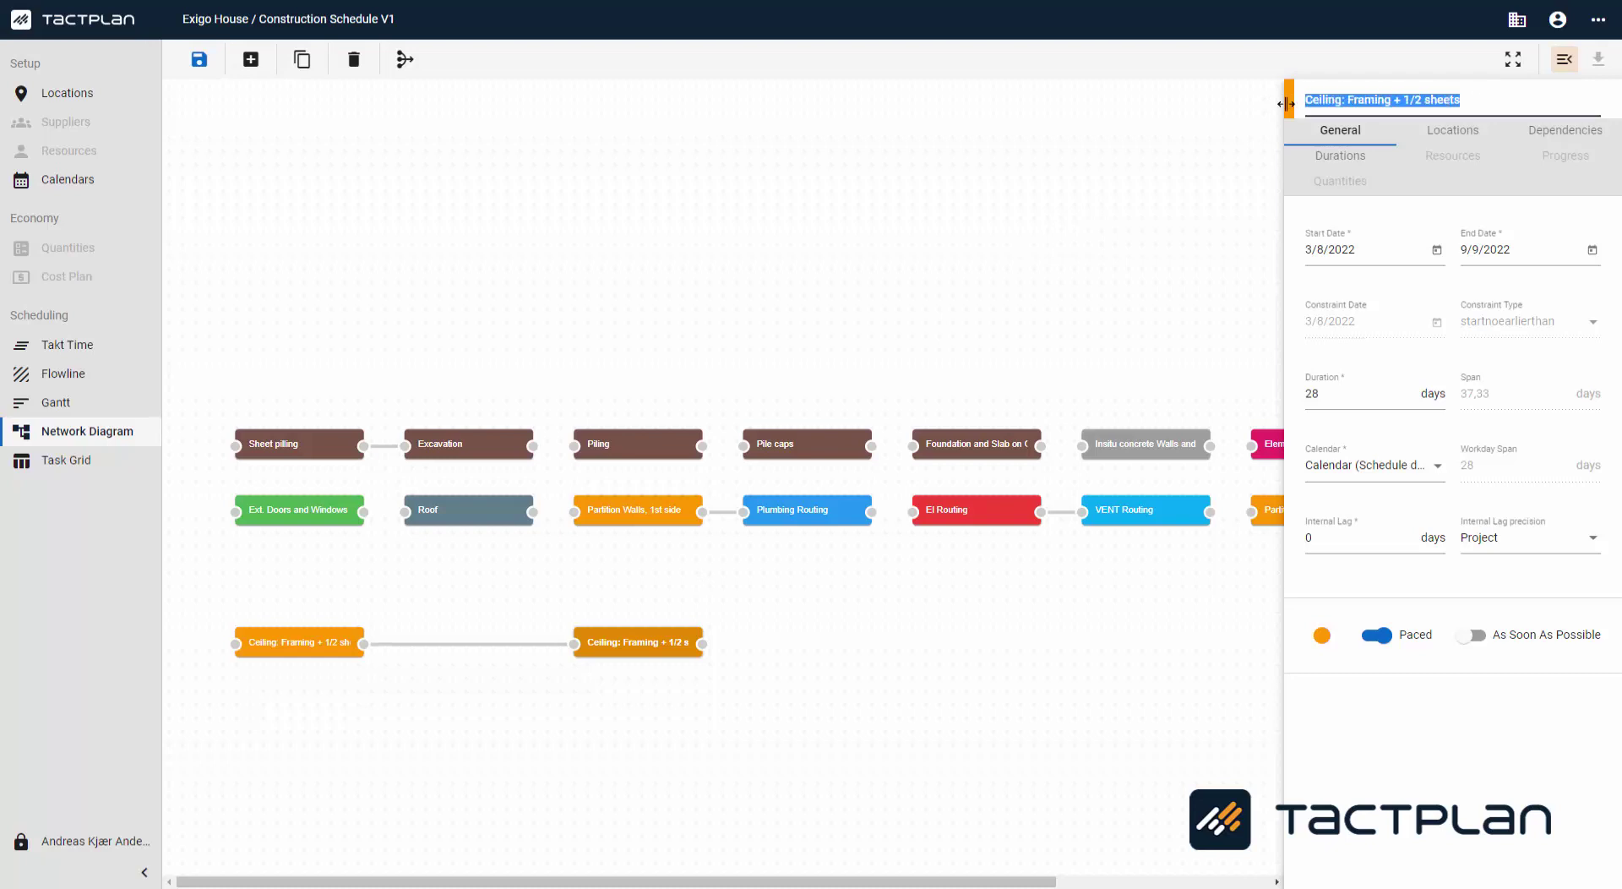
type("Plumbin")
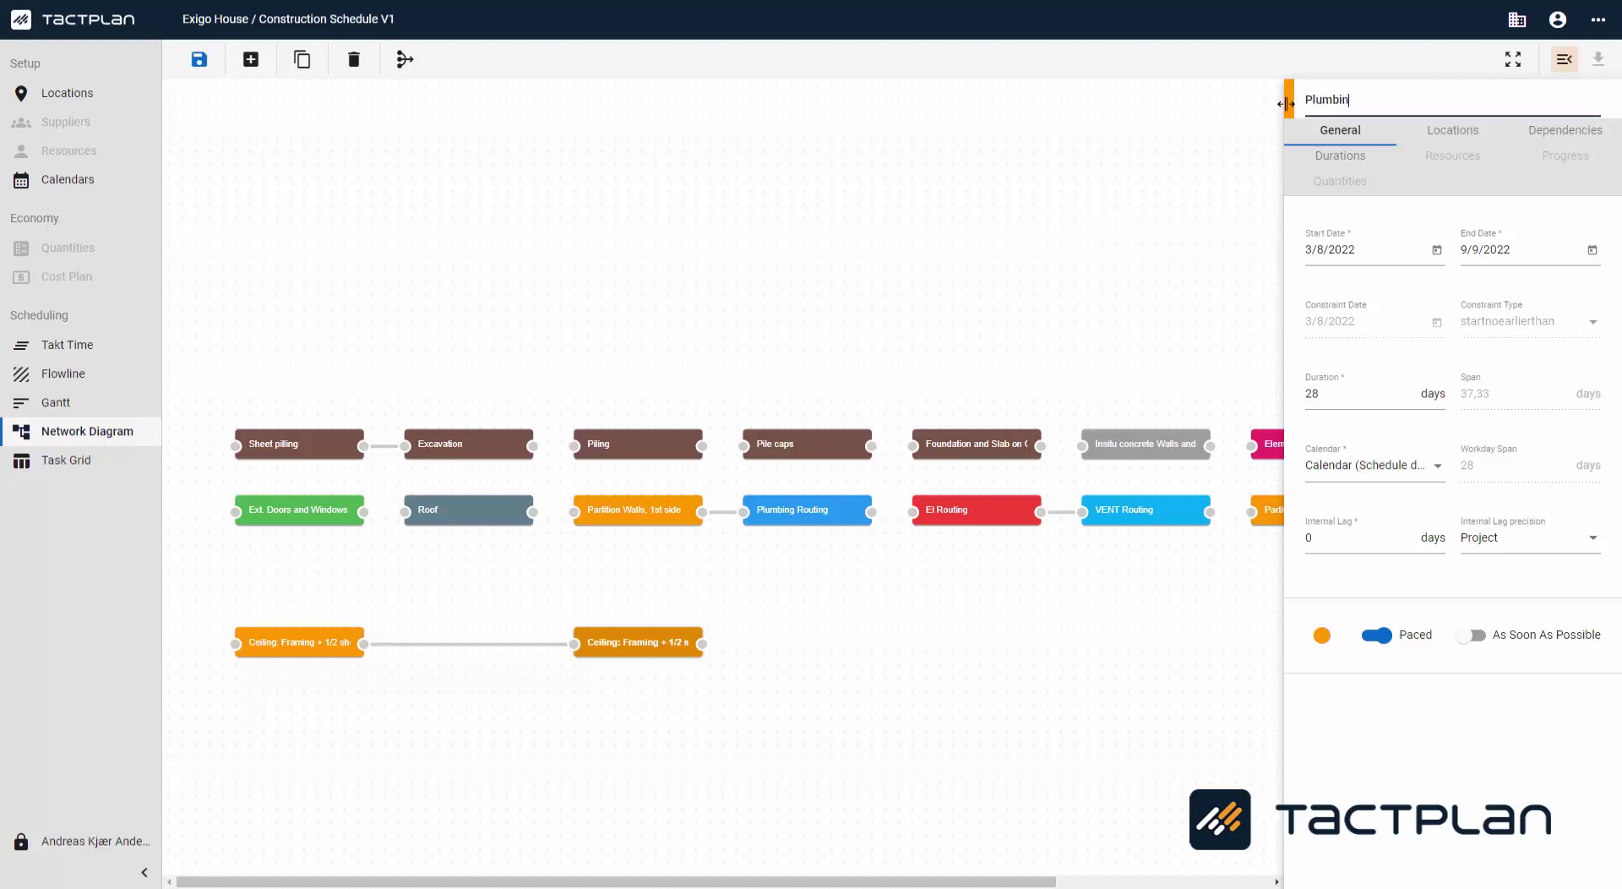
type("g Fixtures")
Step: Review the locations assigned to Plumbing Fixtures and save the schedule
left_click(1447, 132)
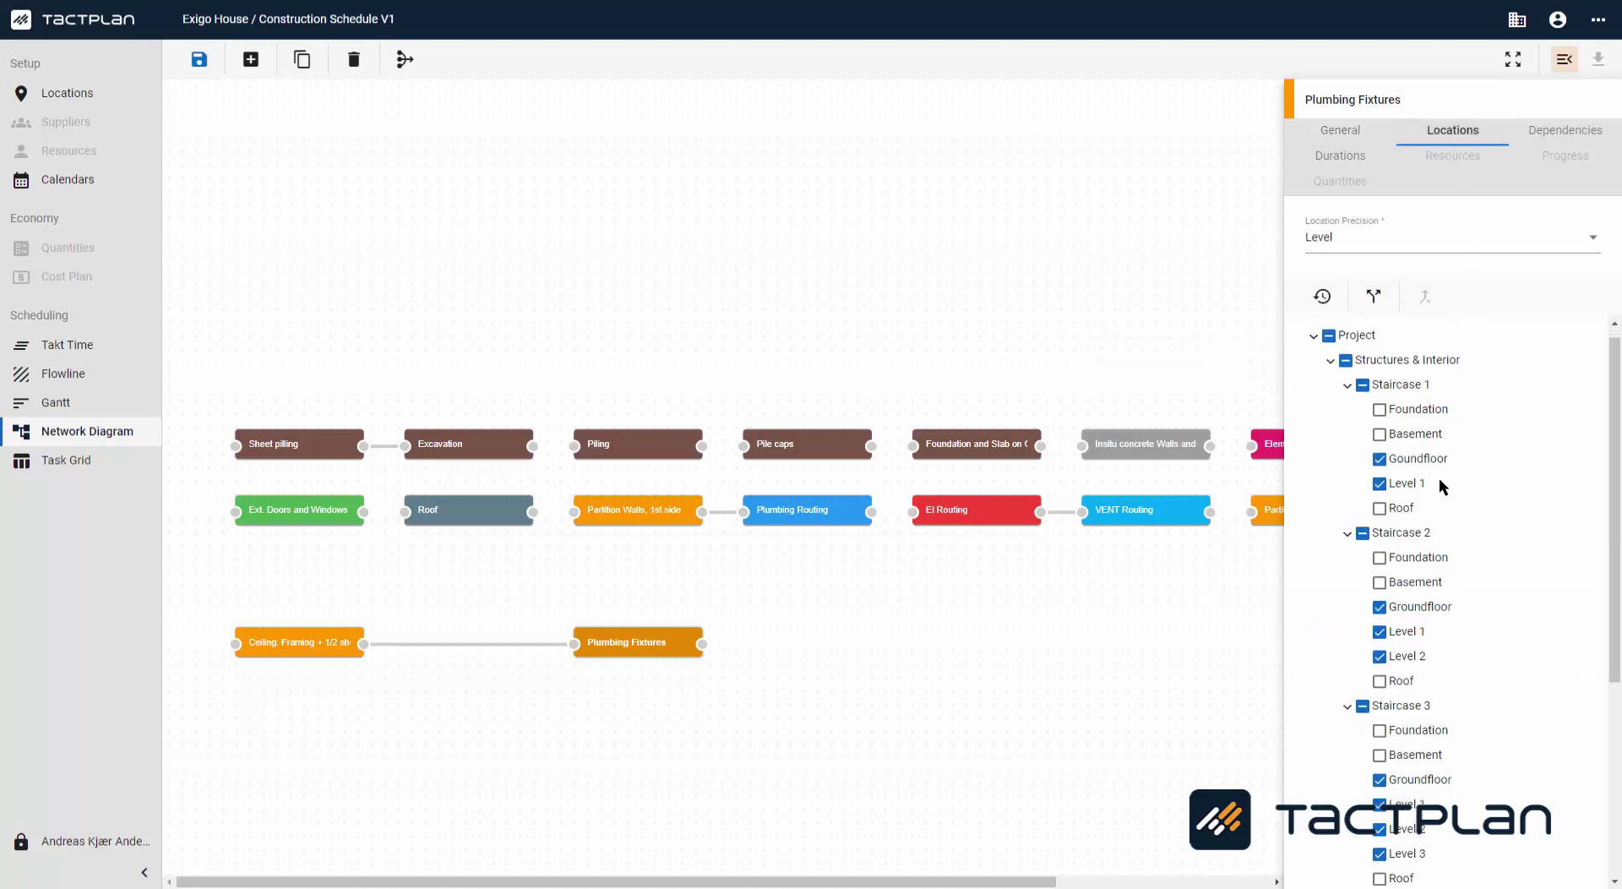
scroll(1437, 478, "down", 5)
scroll(1385, 714, "down", 1)
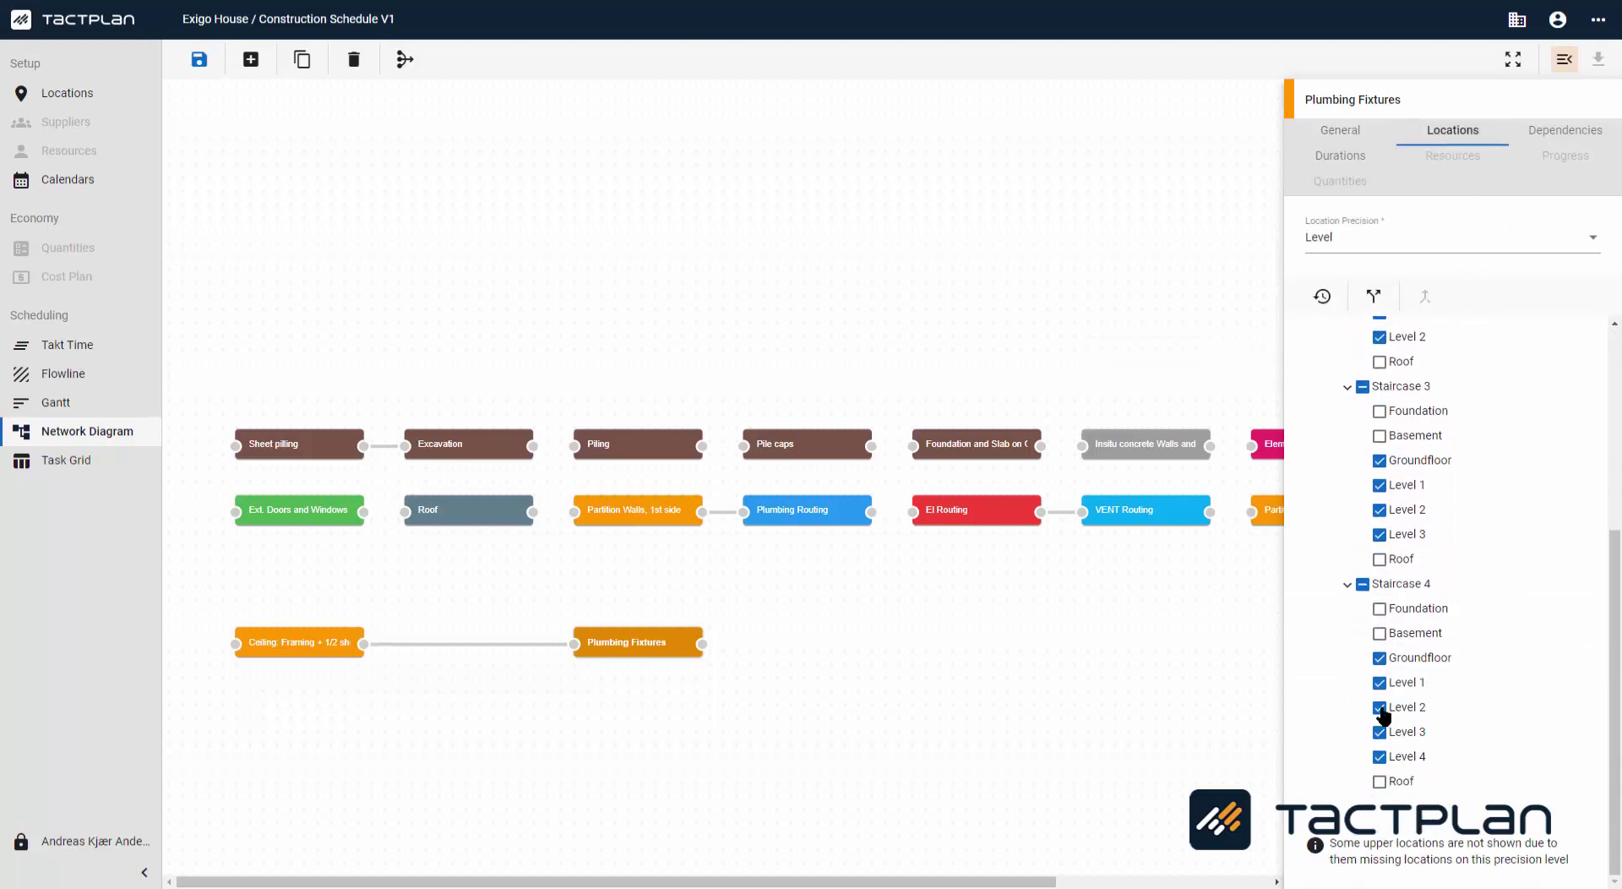
left_click(1341, 133)
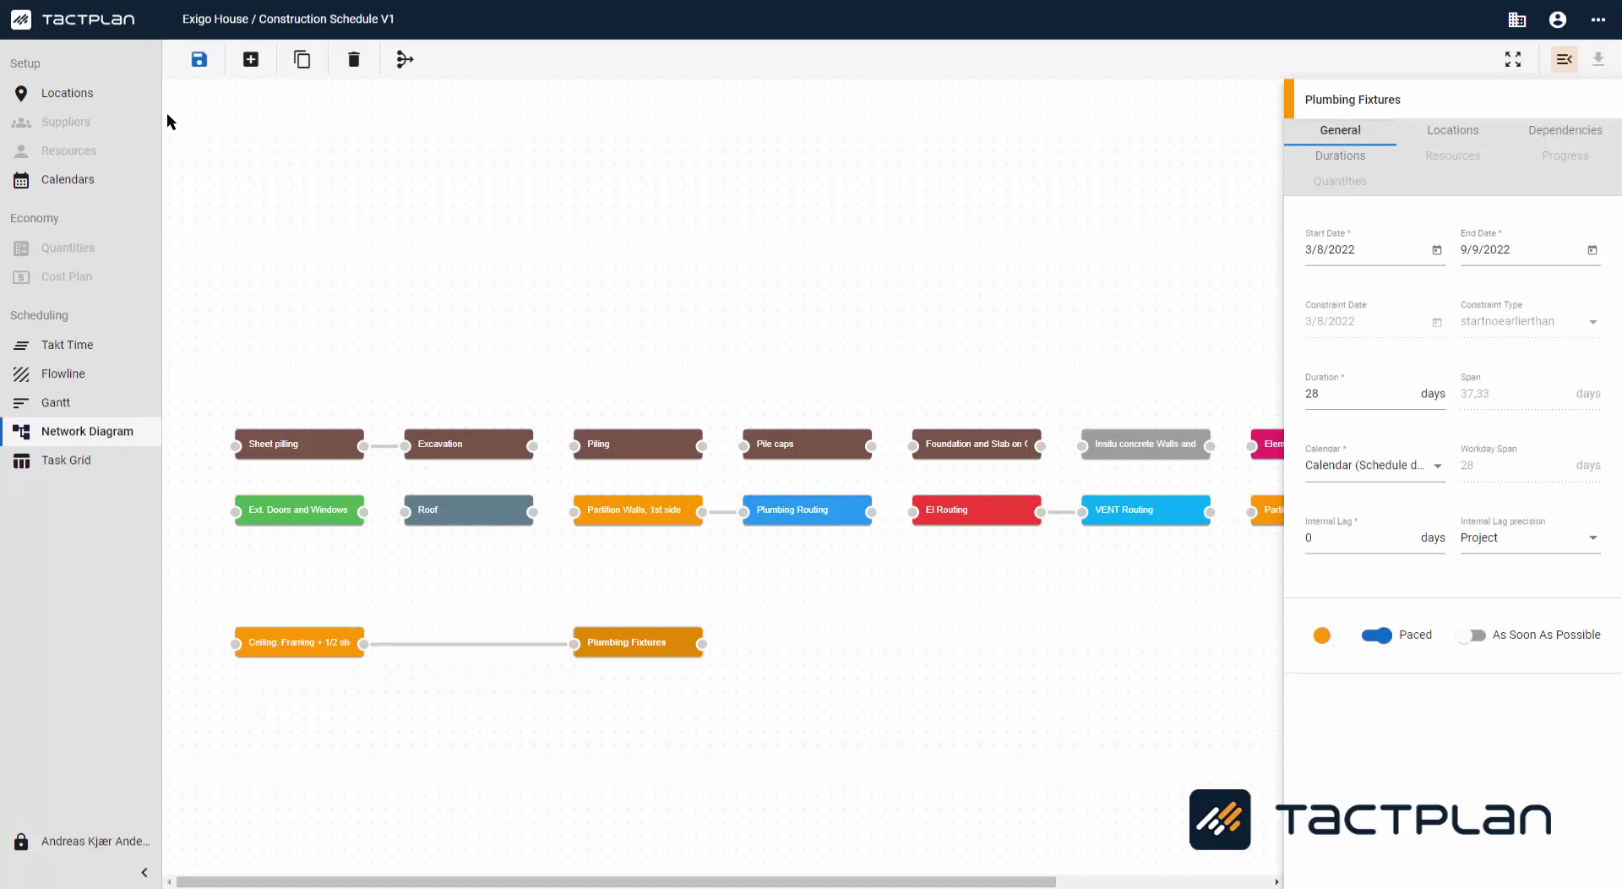
left_click(200, 60)
Step: Add a task in the task grid, name it "EL Fixtures" and set its colour to red
left_click(107, 461)
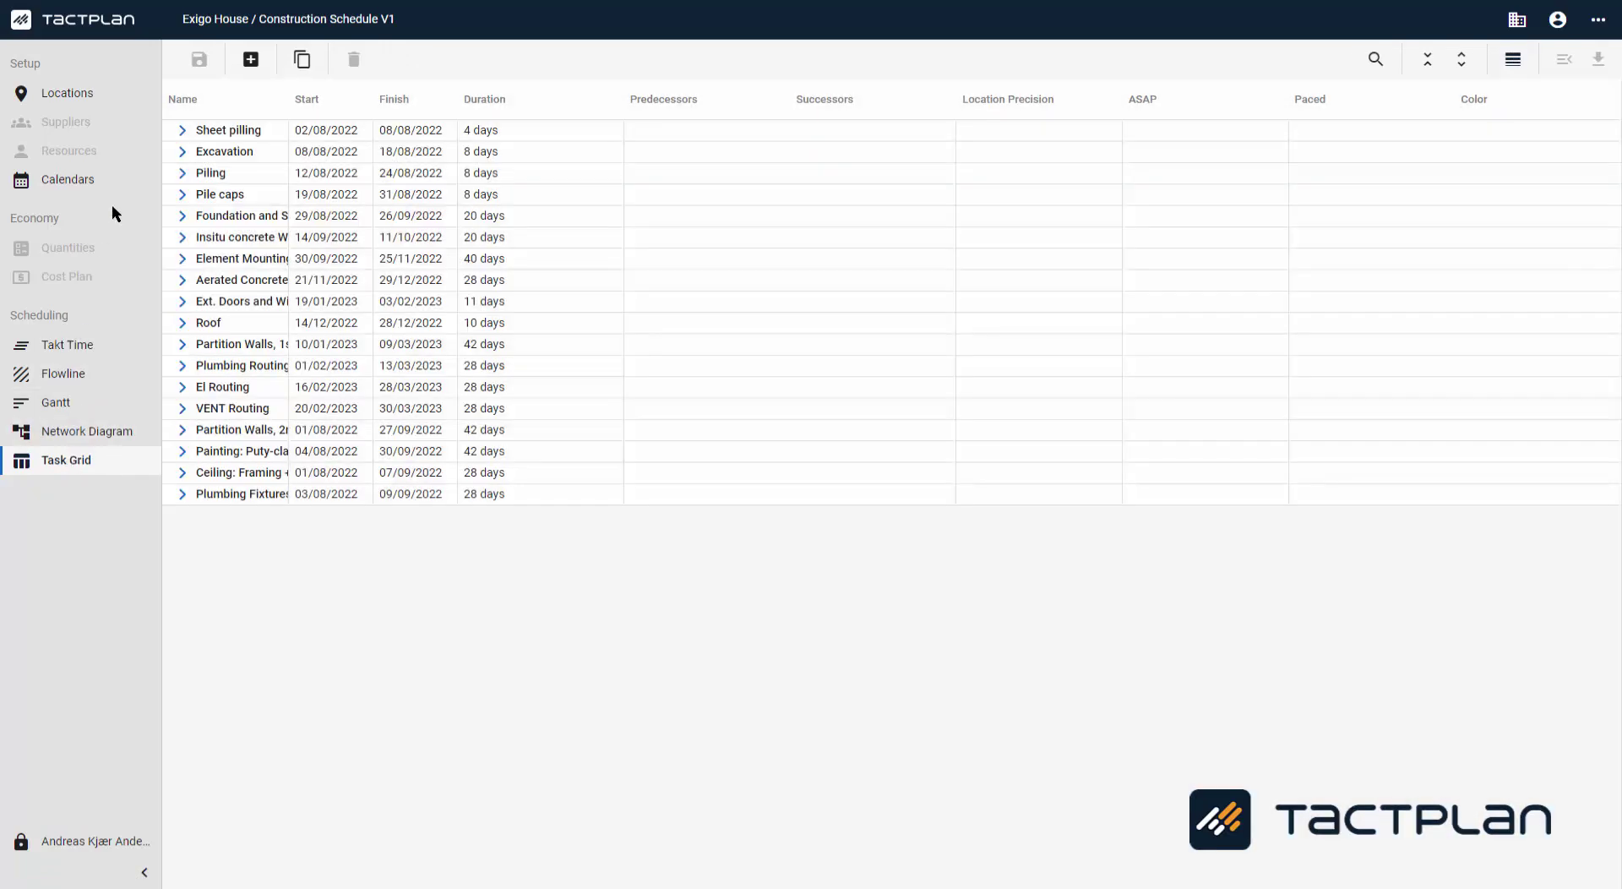
left_click(264, 66)
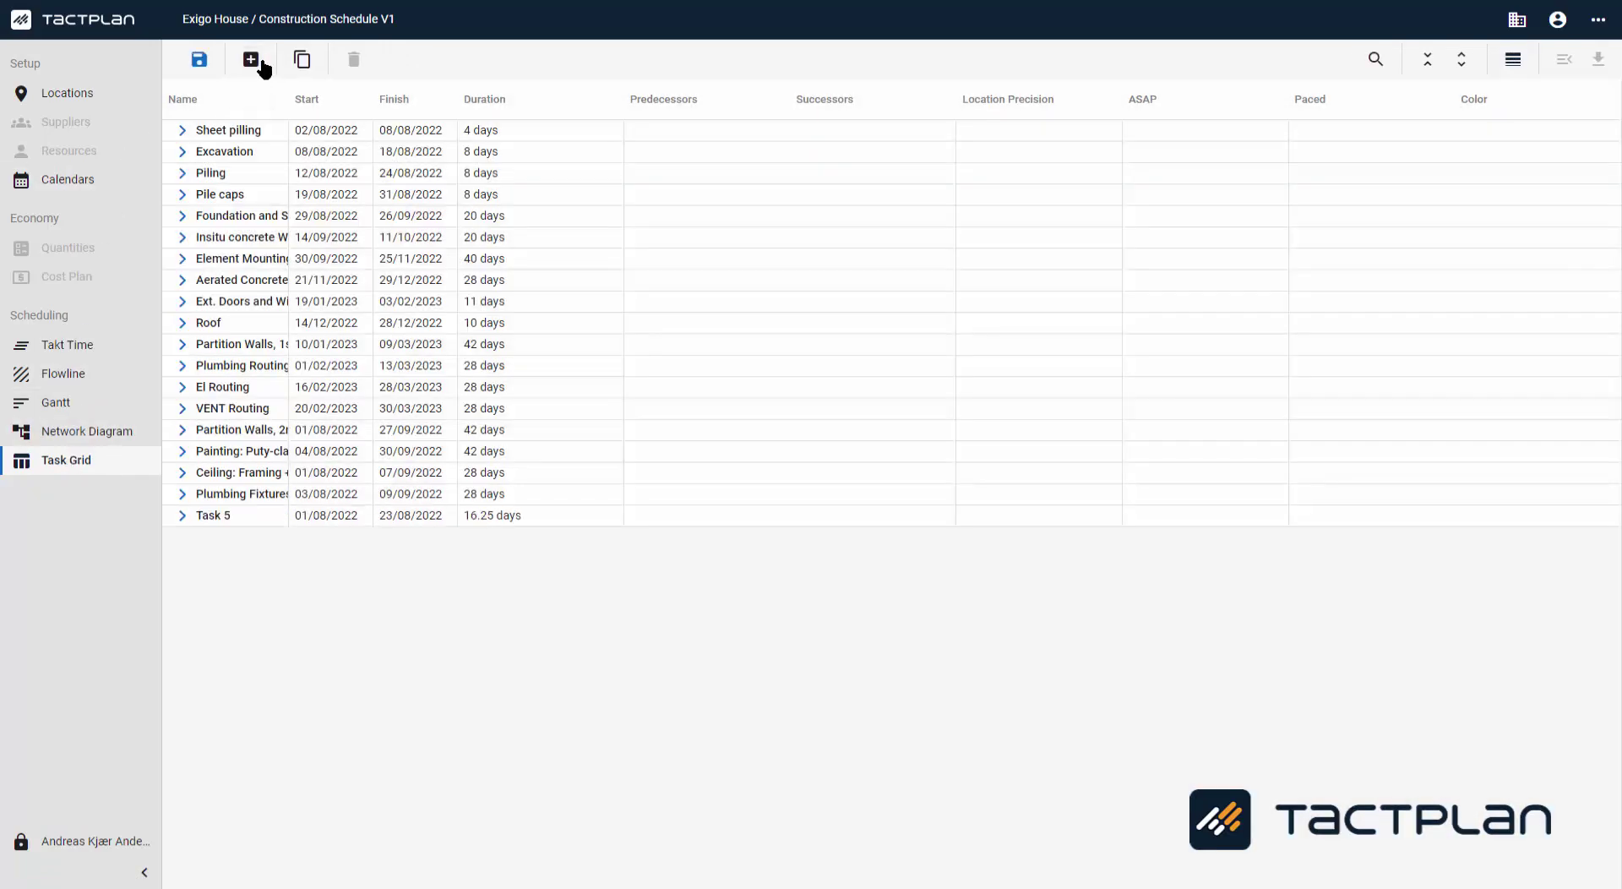
left_click(1348, 99)
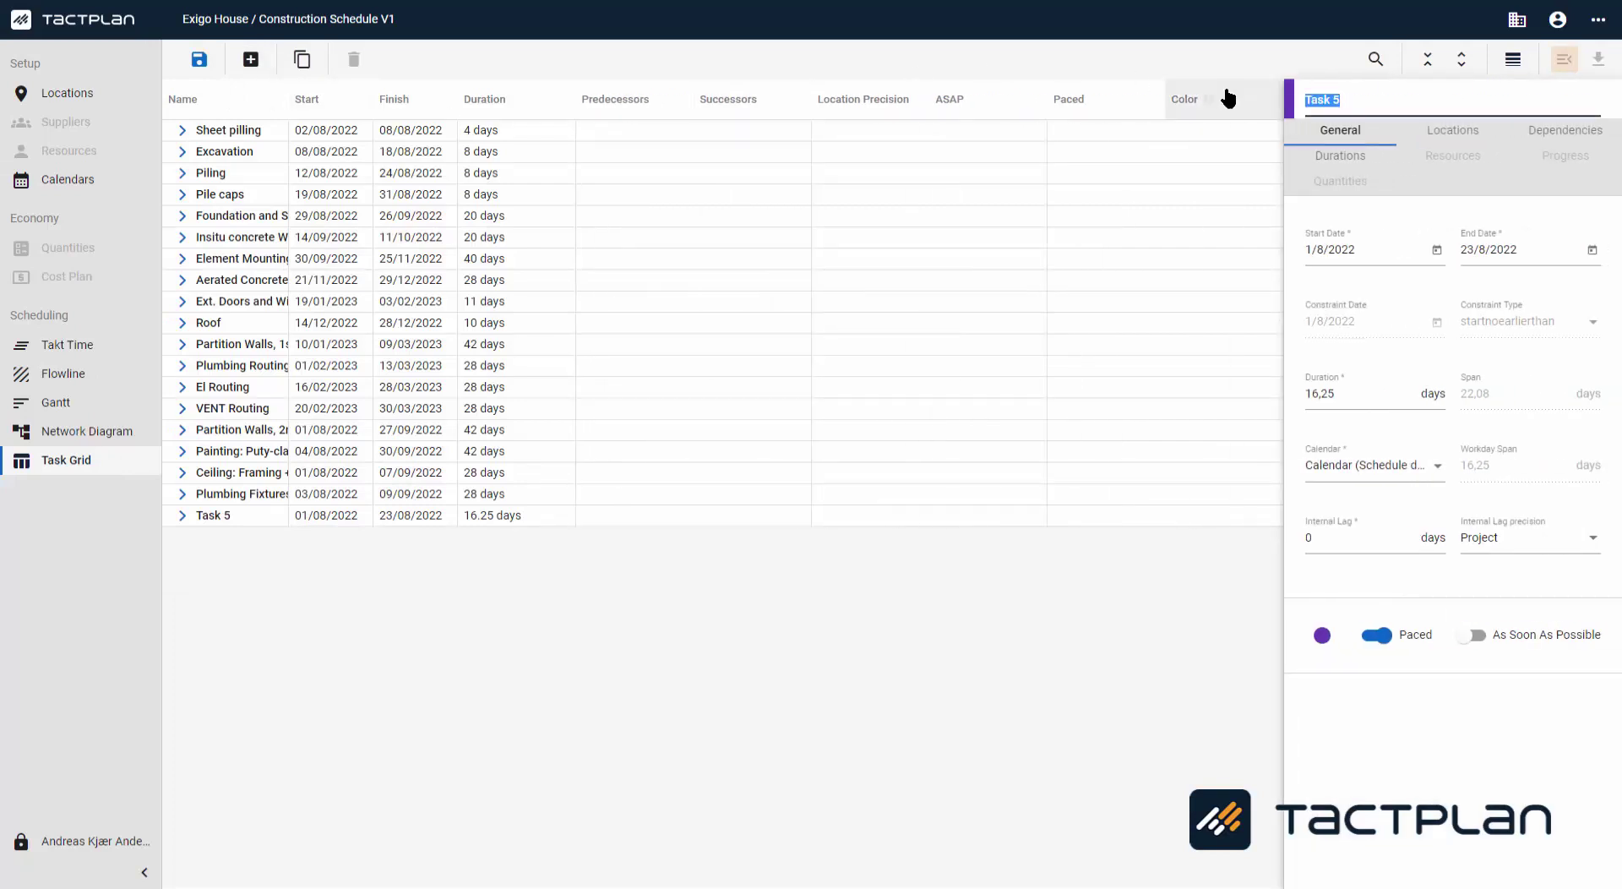
type("EL")
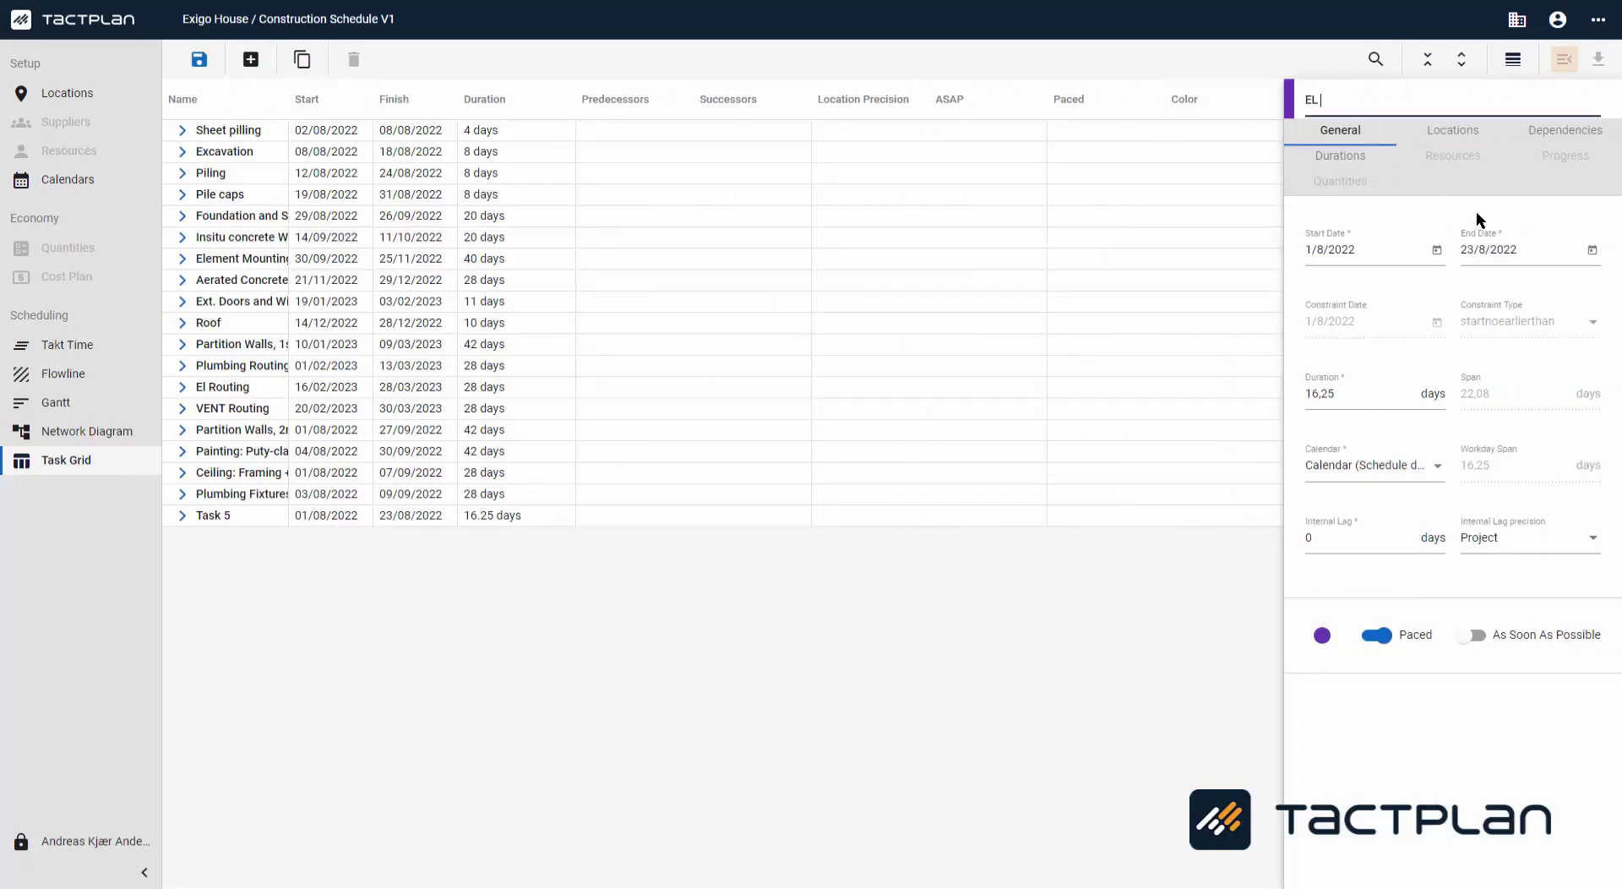
type(" Fixtures")
left_click(1322, 634)
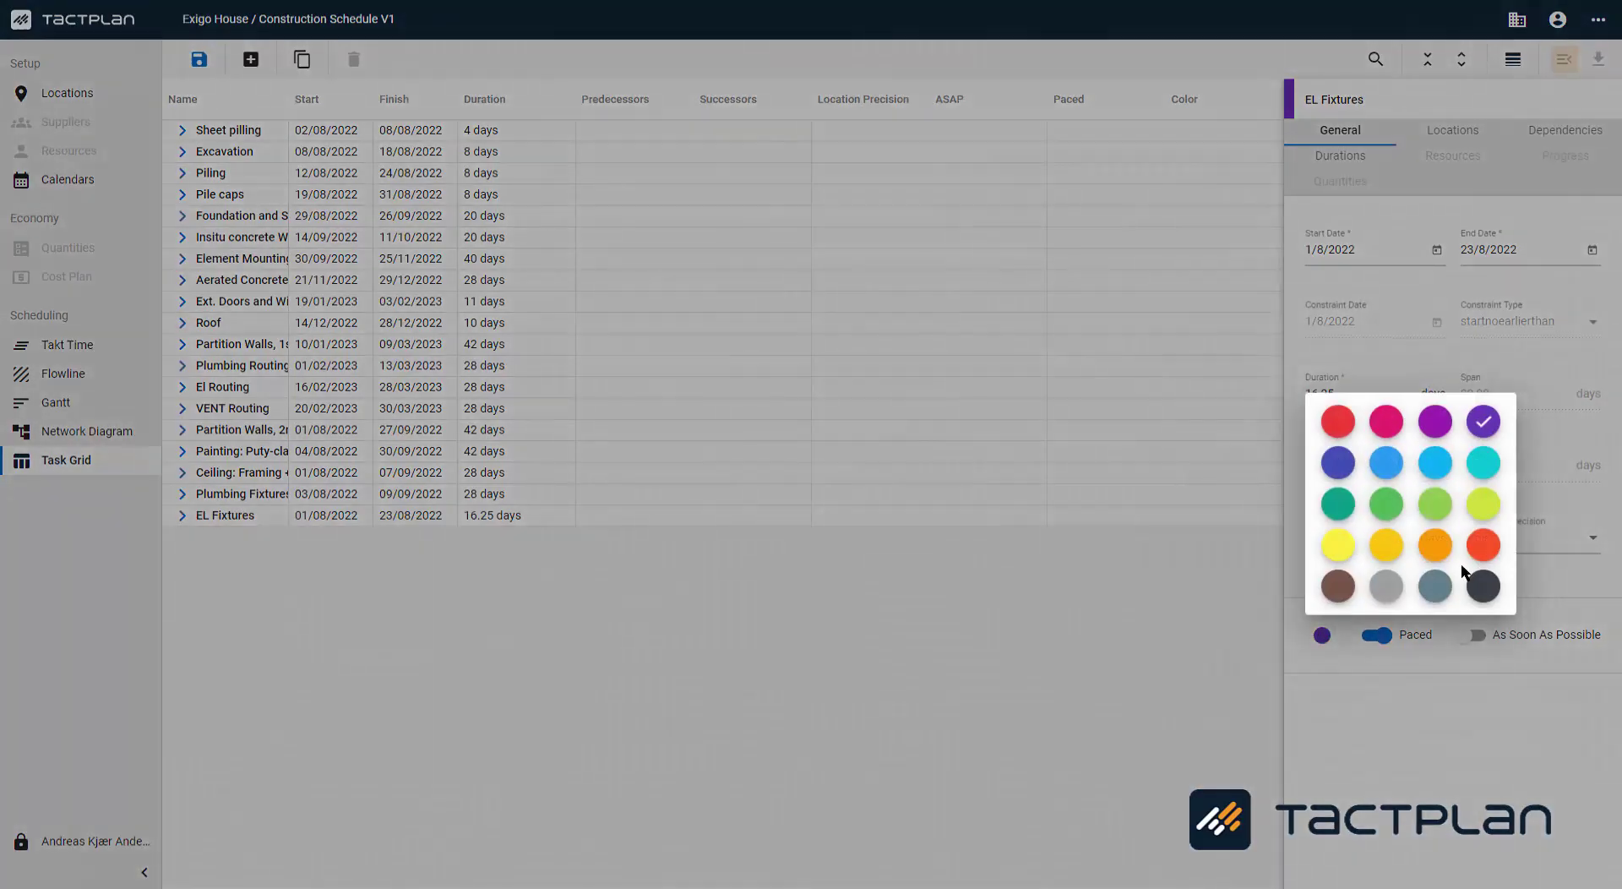
left_click(1338, 421)
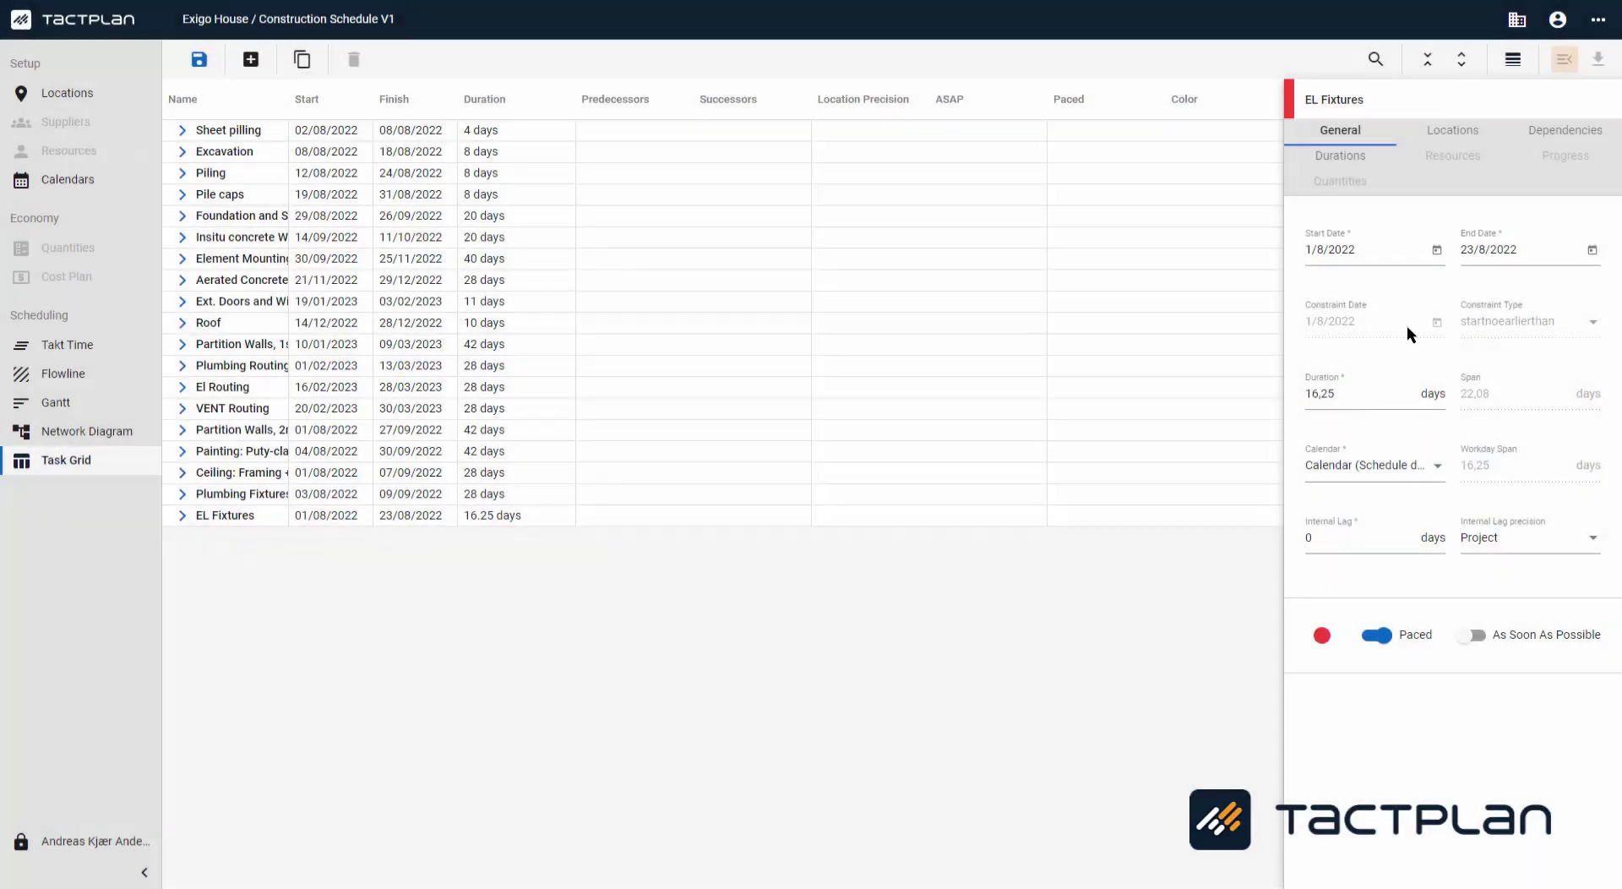
Step: Exclude the Foundation, Basement and Roof of Staircases 1 and 2 from the locations of EL Fixtures
left_click(1454, 129)
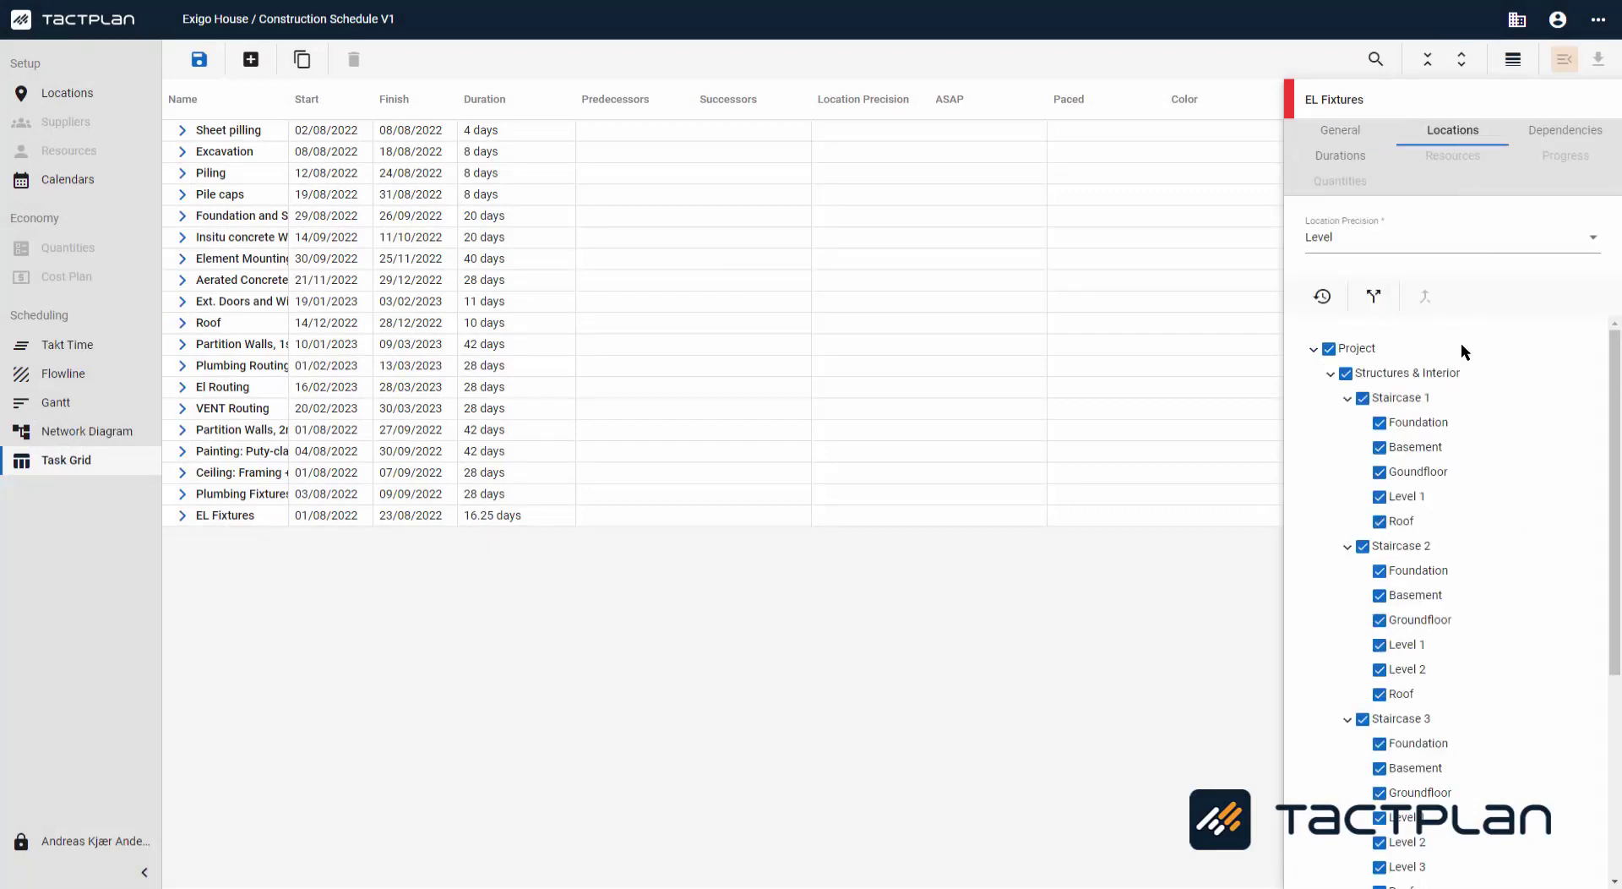
left_click(1377, 422)
left_click(1379, 447)
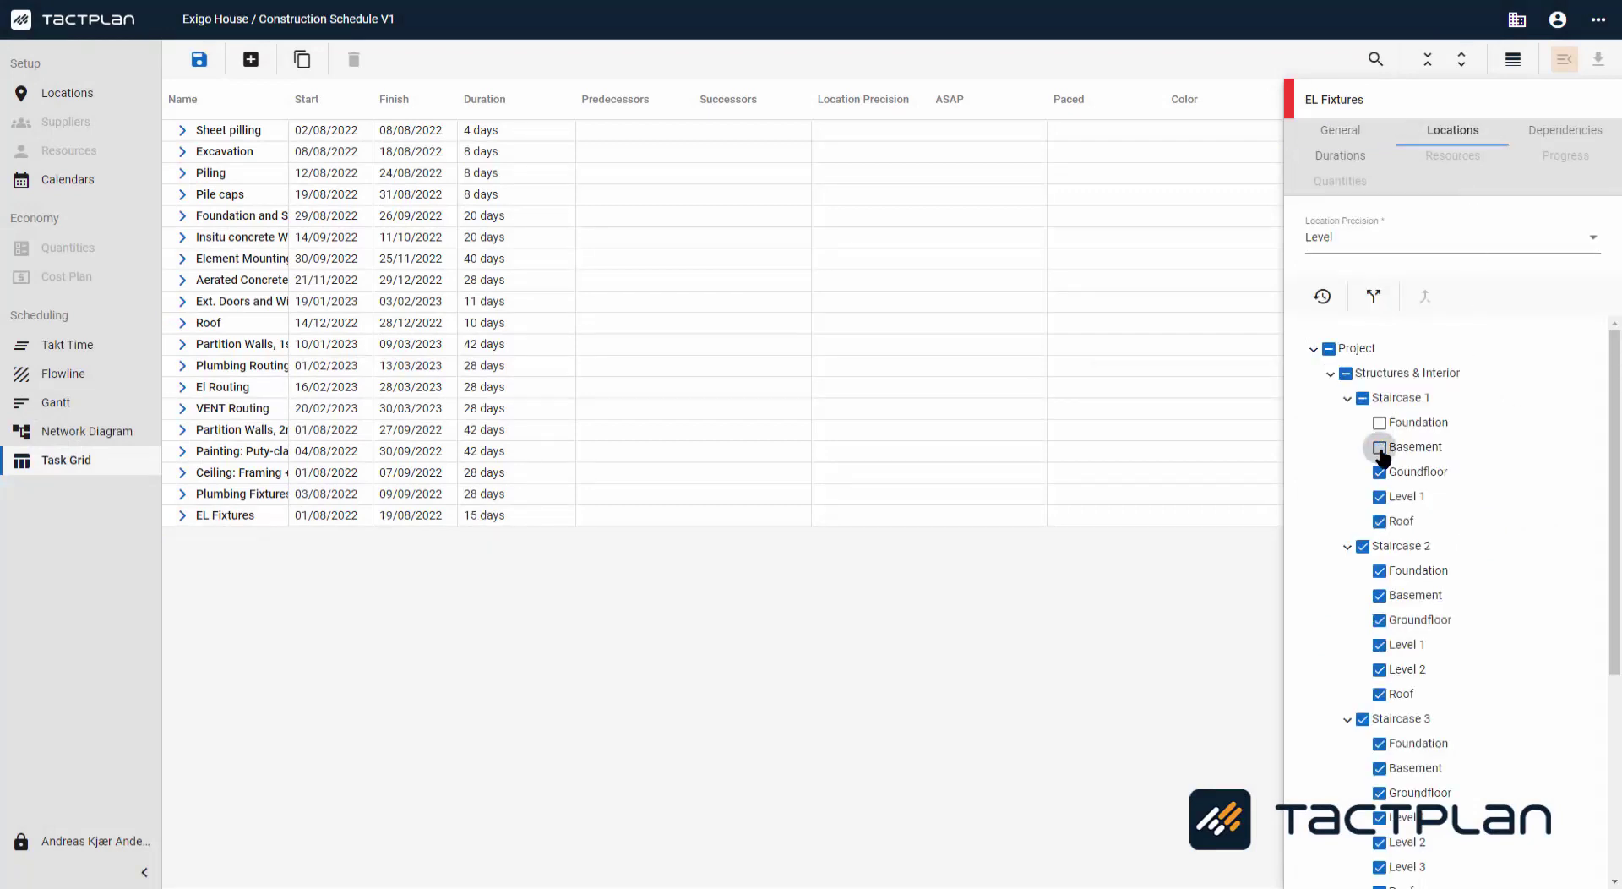
left_click(1378, 521)
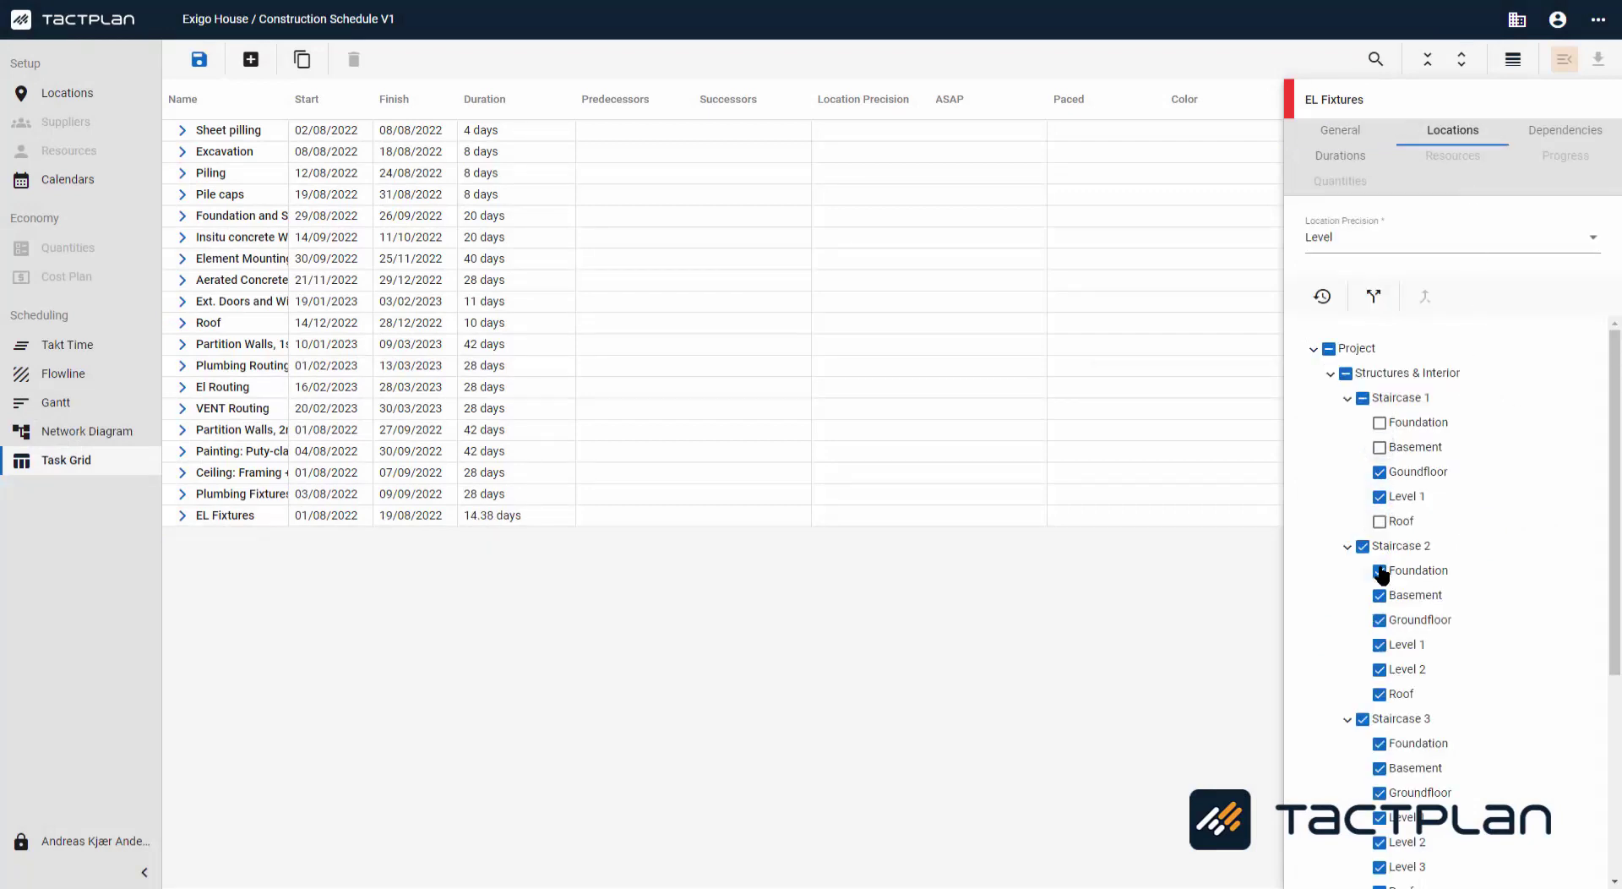
left_click(1378, 570)
left_click(1379, 595)
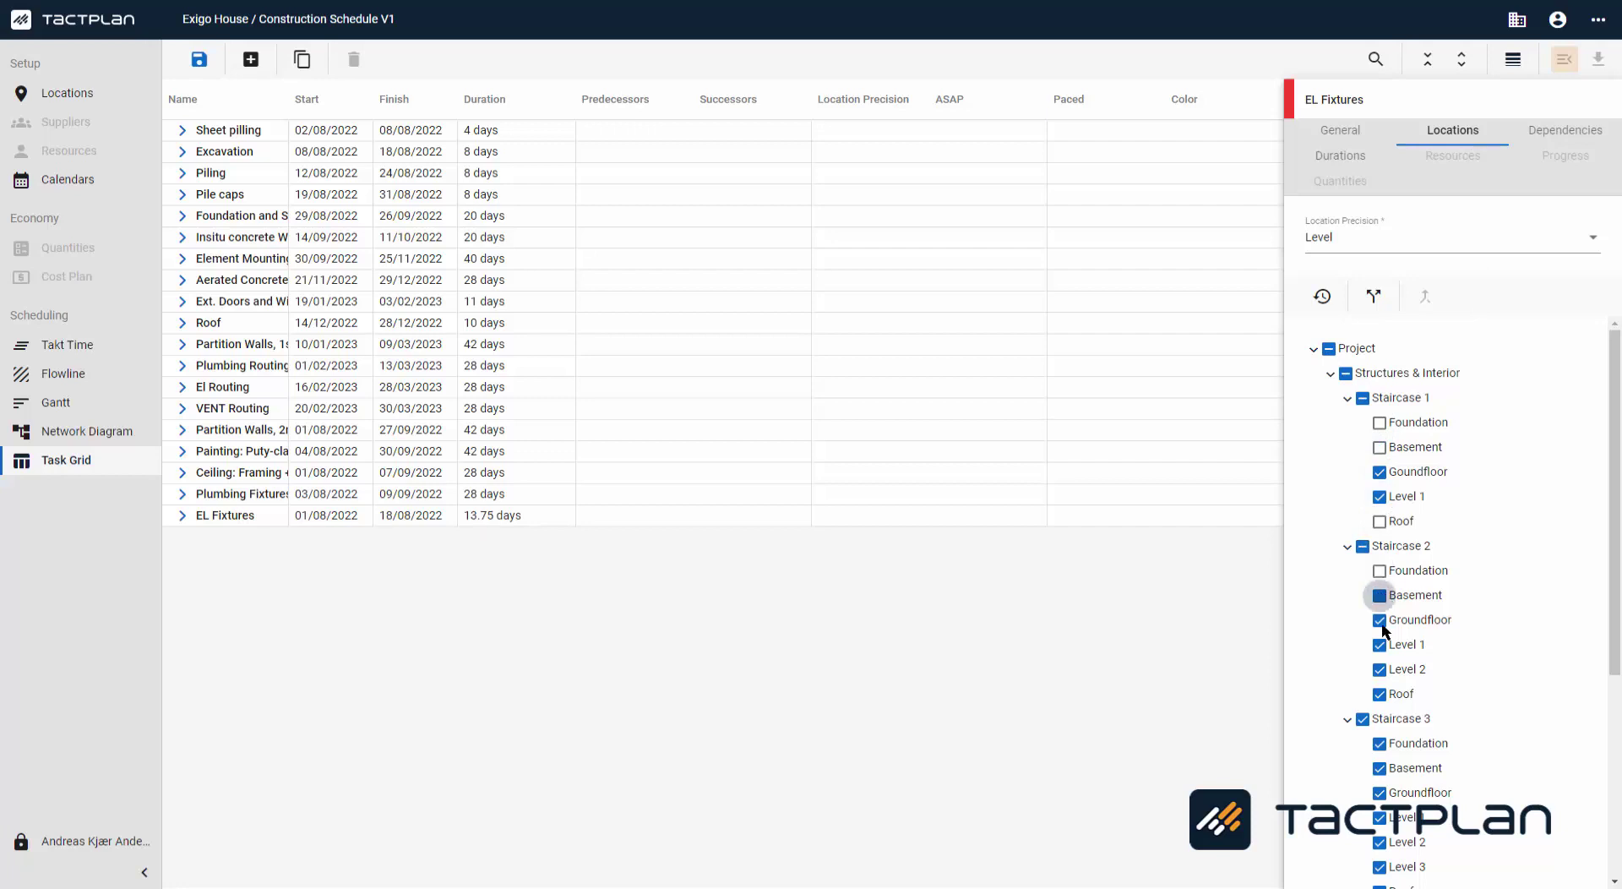
left_click(1379, 693)
Step: Exclude the Foundation, Basement and Roof of Staircases 3 and 4 from the locations of EL Fixtures
scroll(1385, 707, "down", 1)
left_click(1379, 711)
left_click(1379, 735)
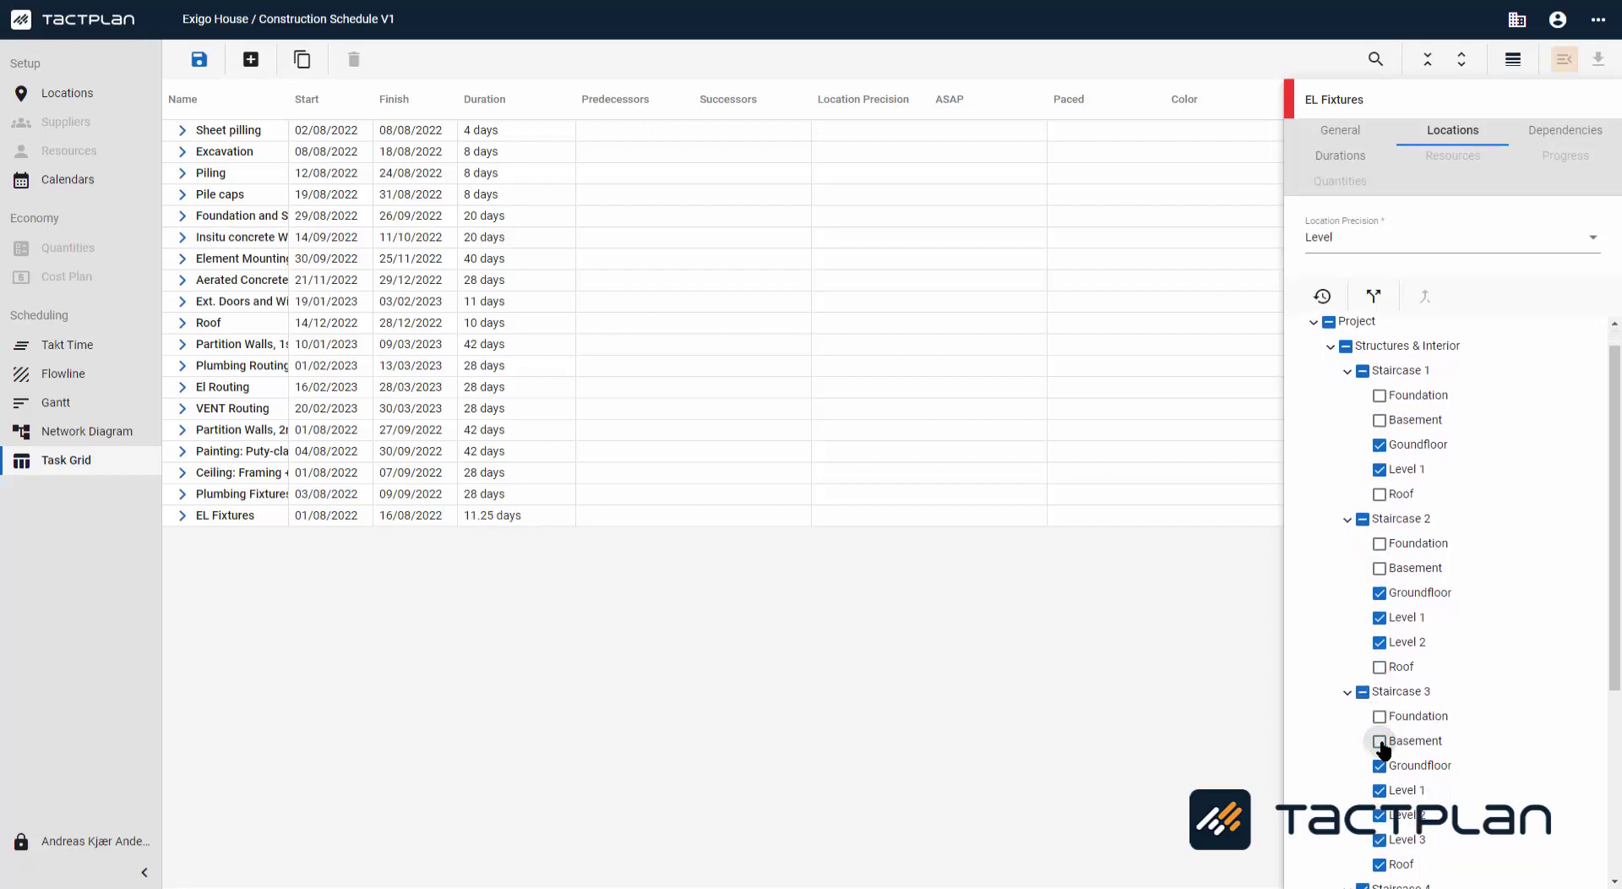
scroll(1387, 836, "down", 1)
scroll(1401, 693, "down", 3)
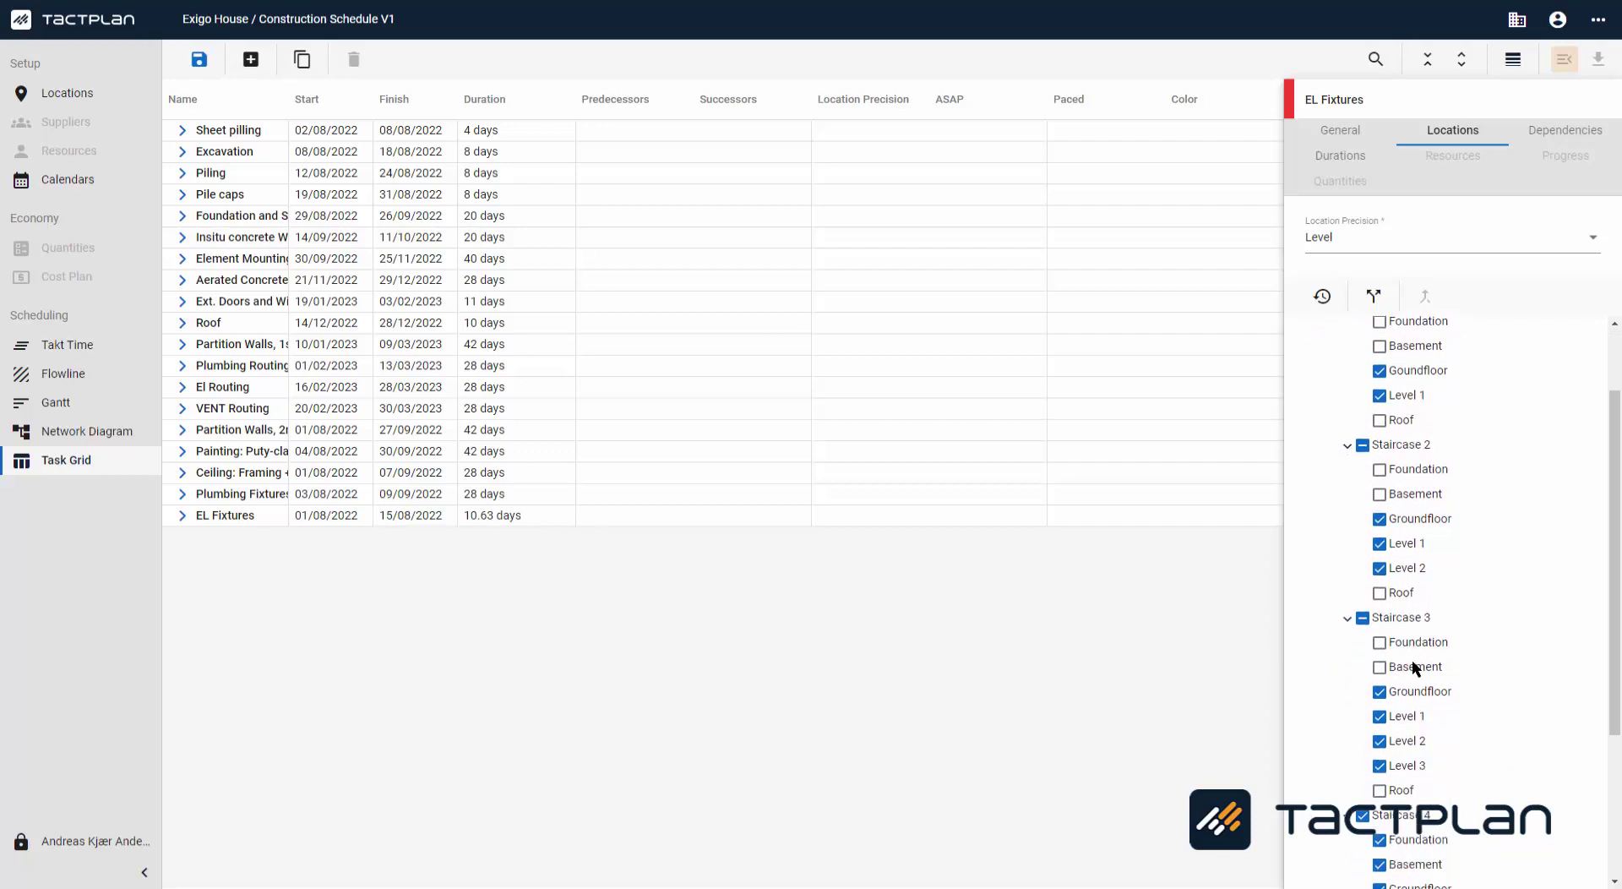
left_click(1379, 695)
left_click(1379, 720)
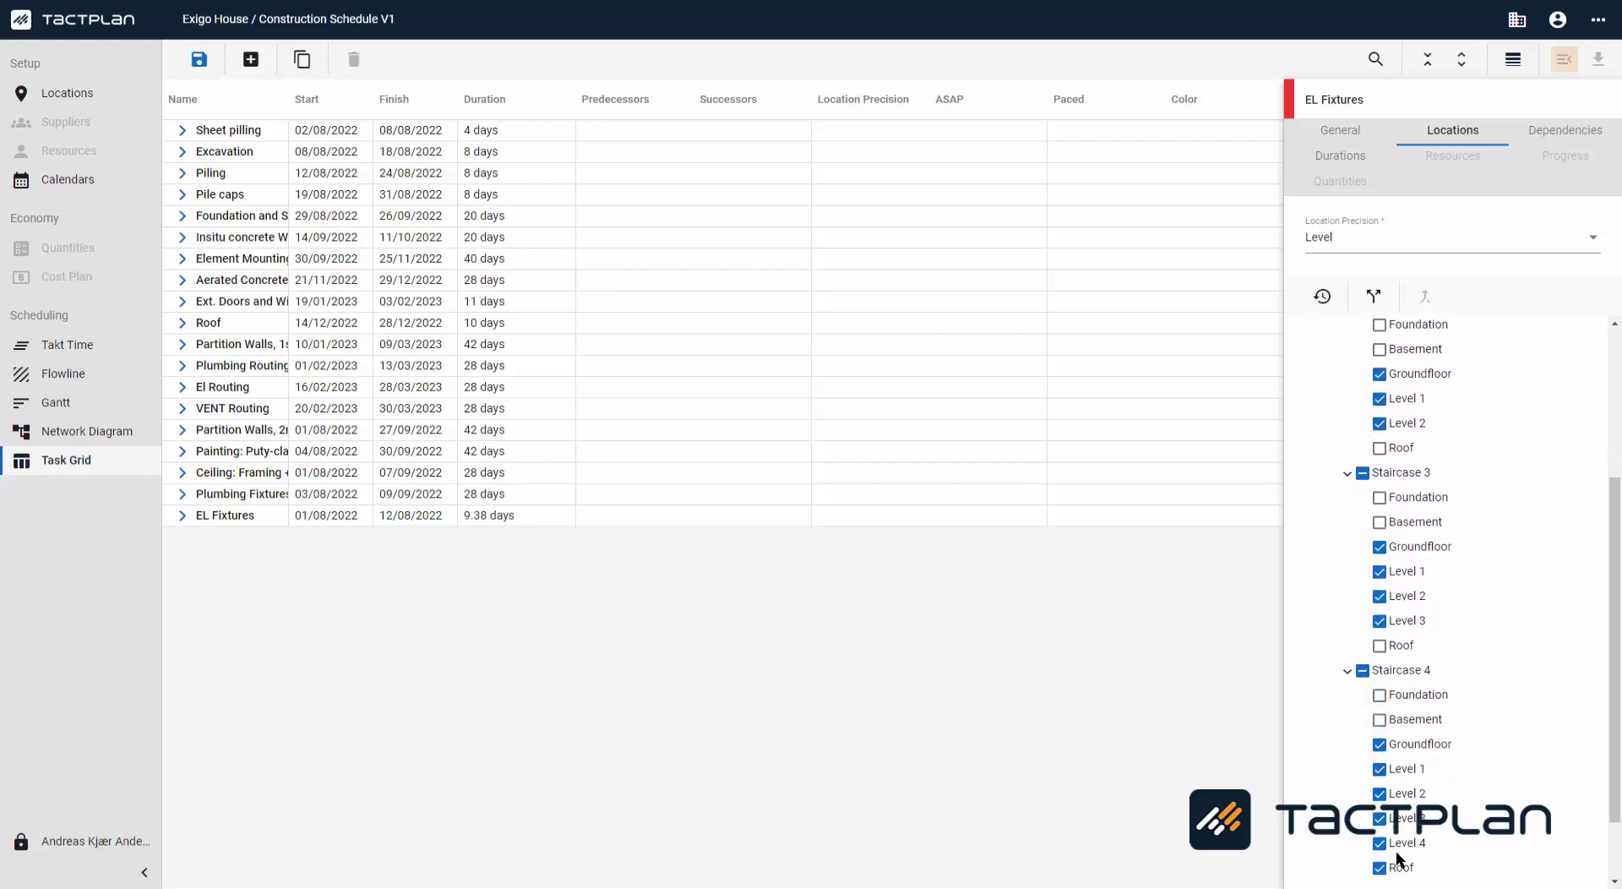
left_click(1379, 867)
scroll(1451, 710, "down", 2)
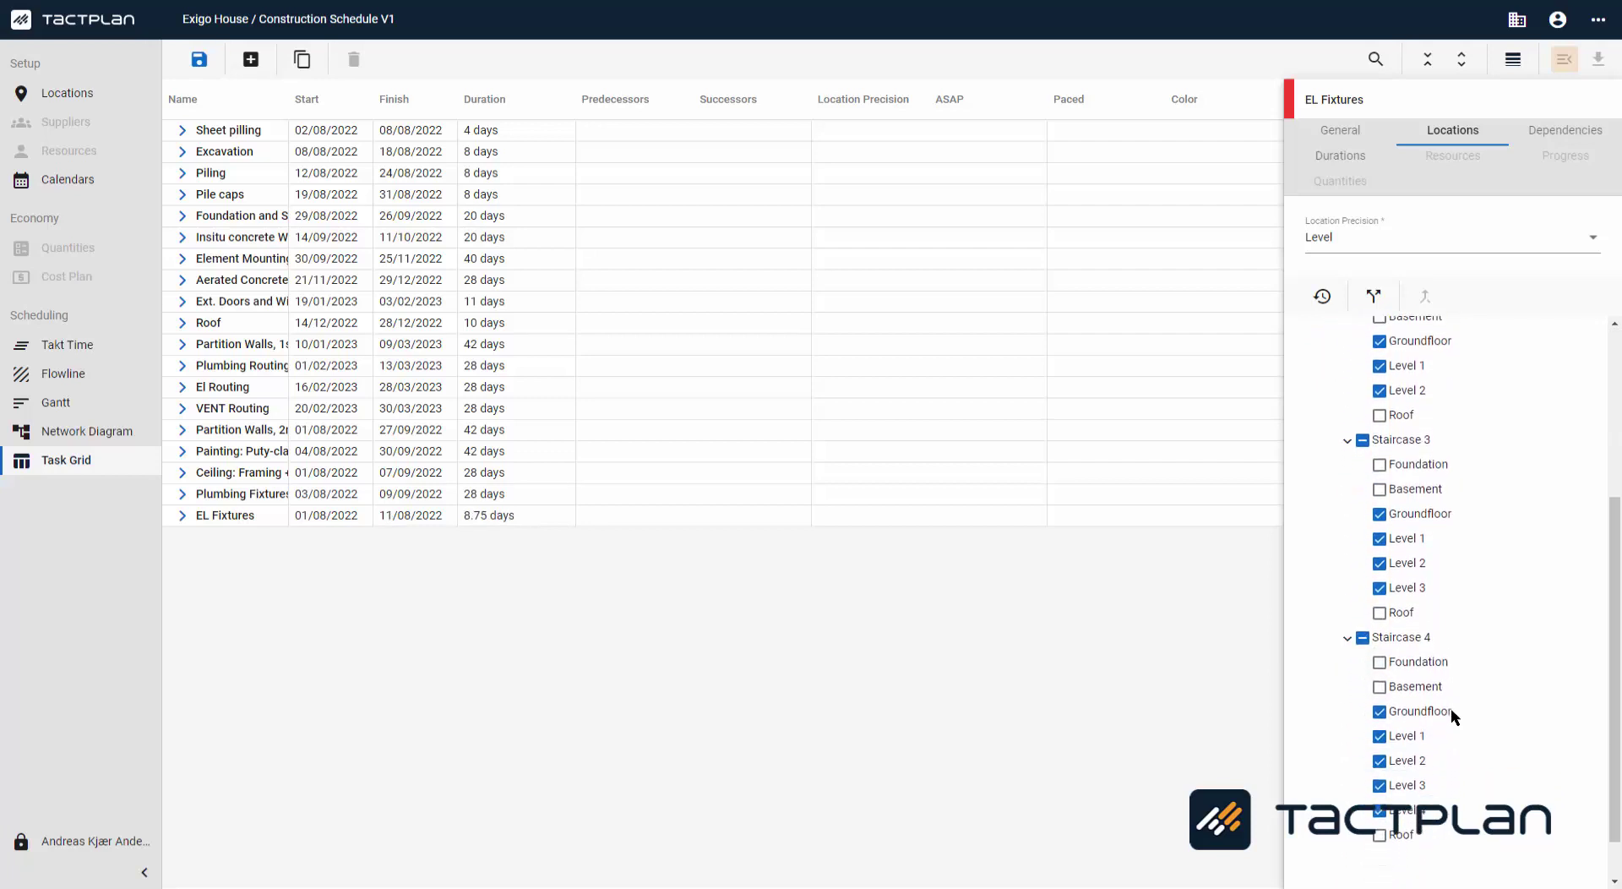
scroll(1451, 708, "up", 5)
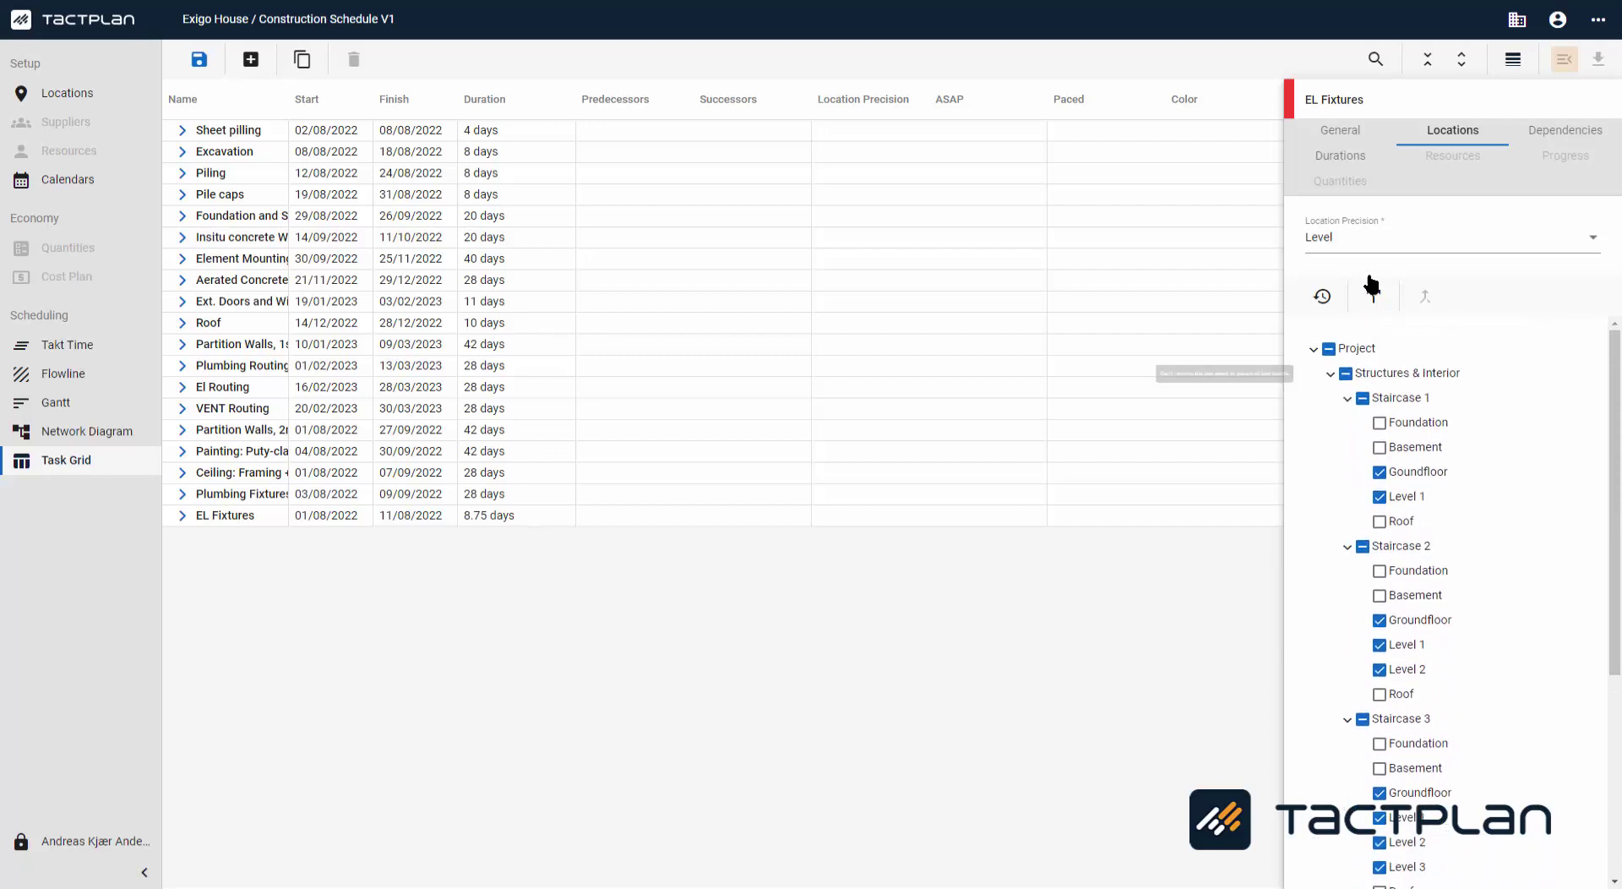
Step: Set the duration of EL Fixtures to 28 days and save the schedule
left_click(1359, 135)
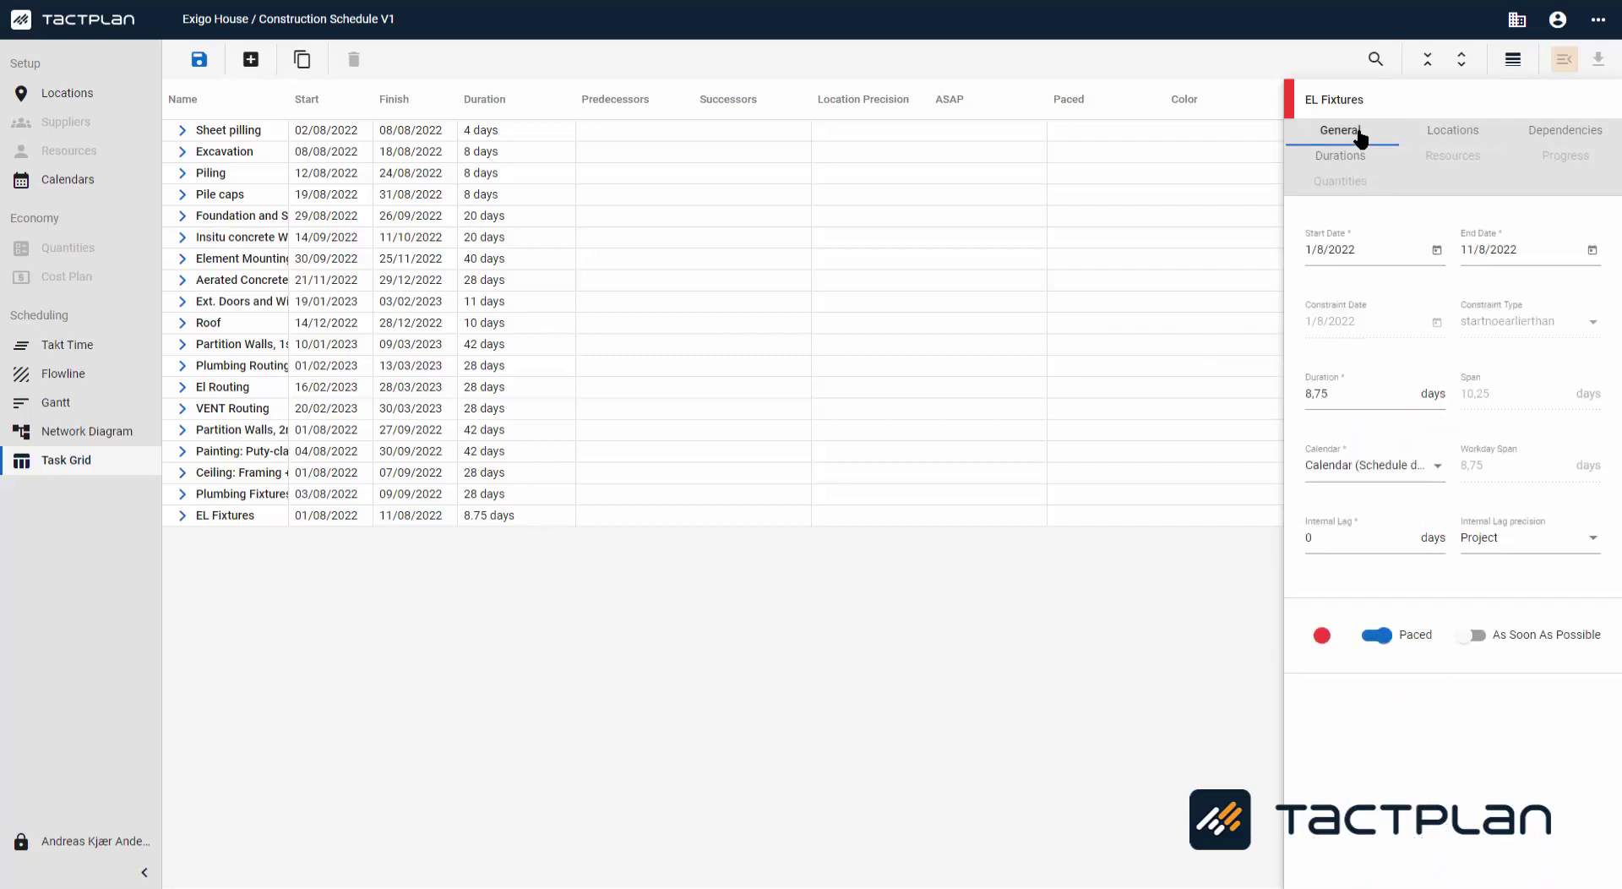
left_click(1370, 393)
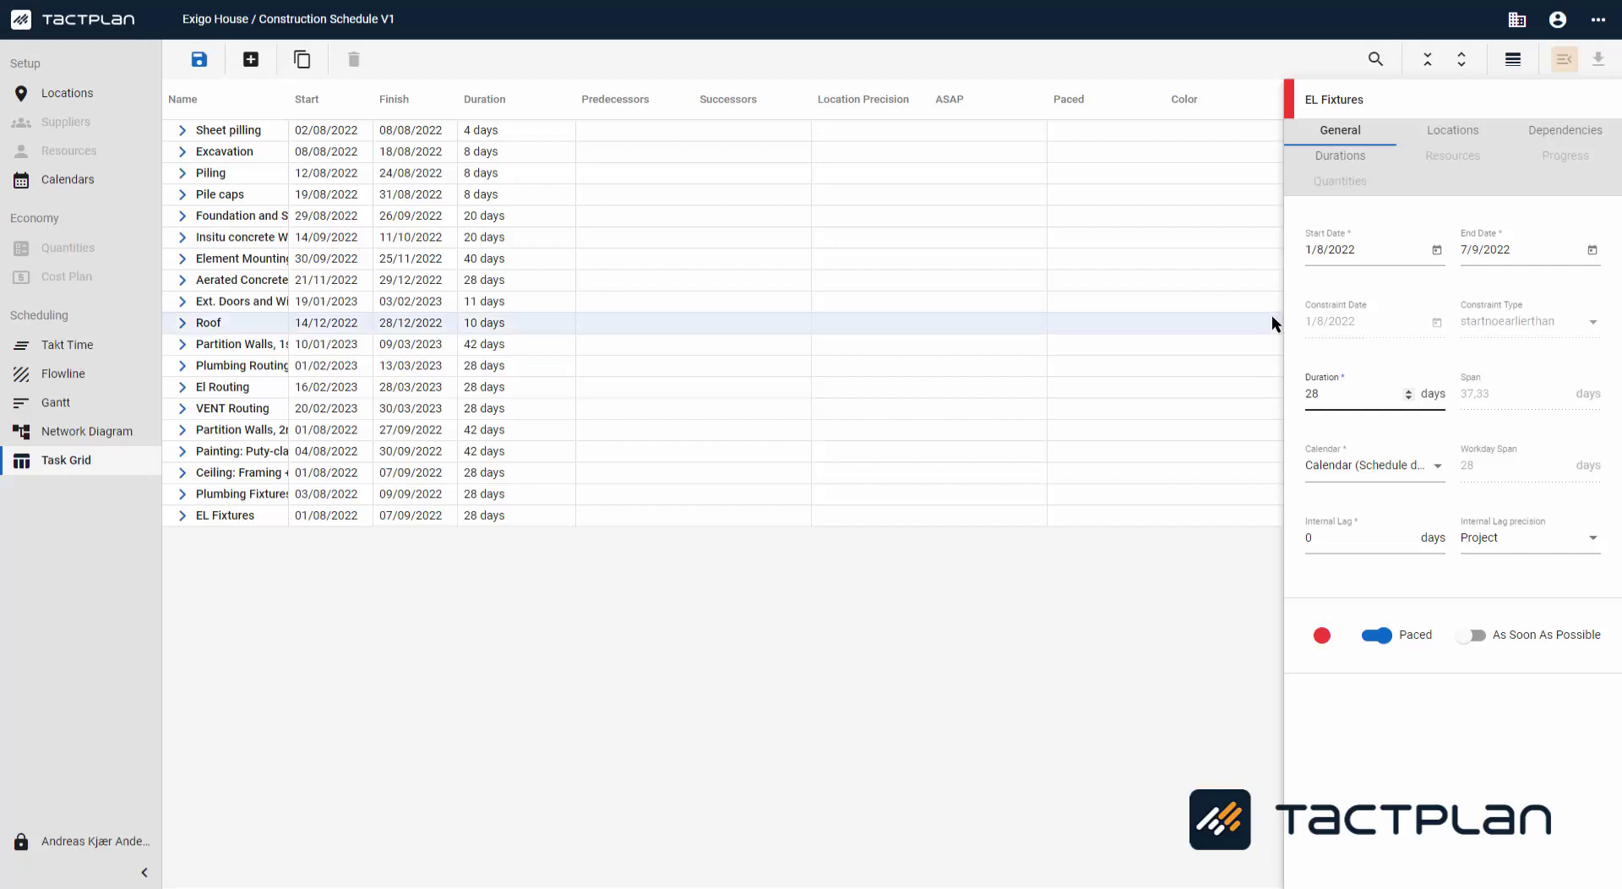
left_click(198, 62)
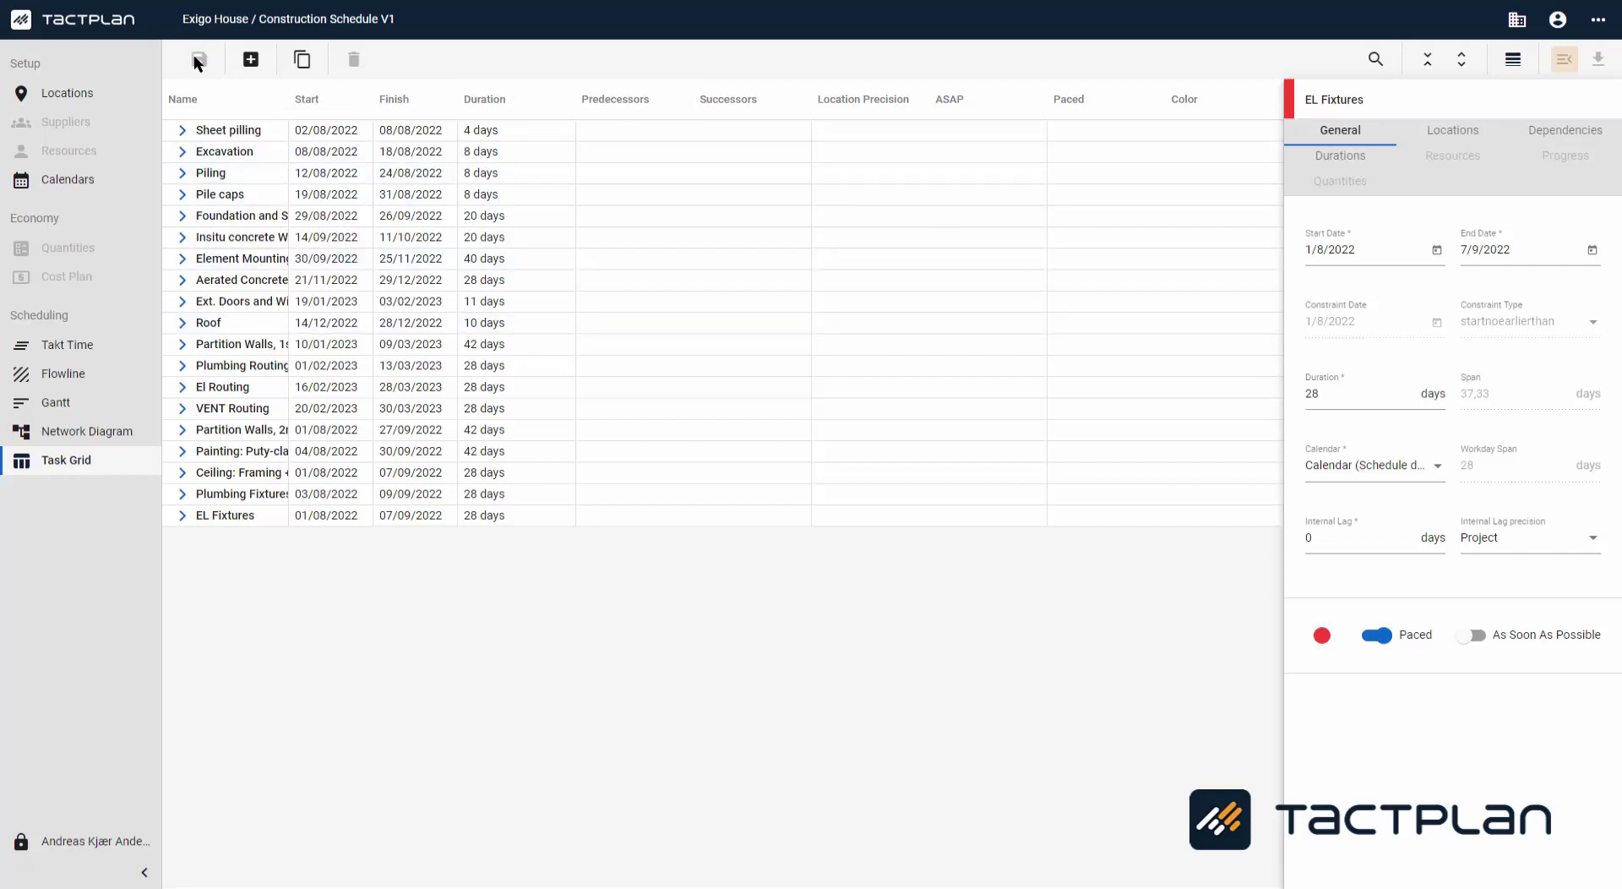